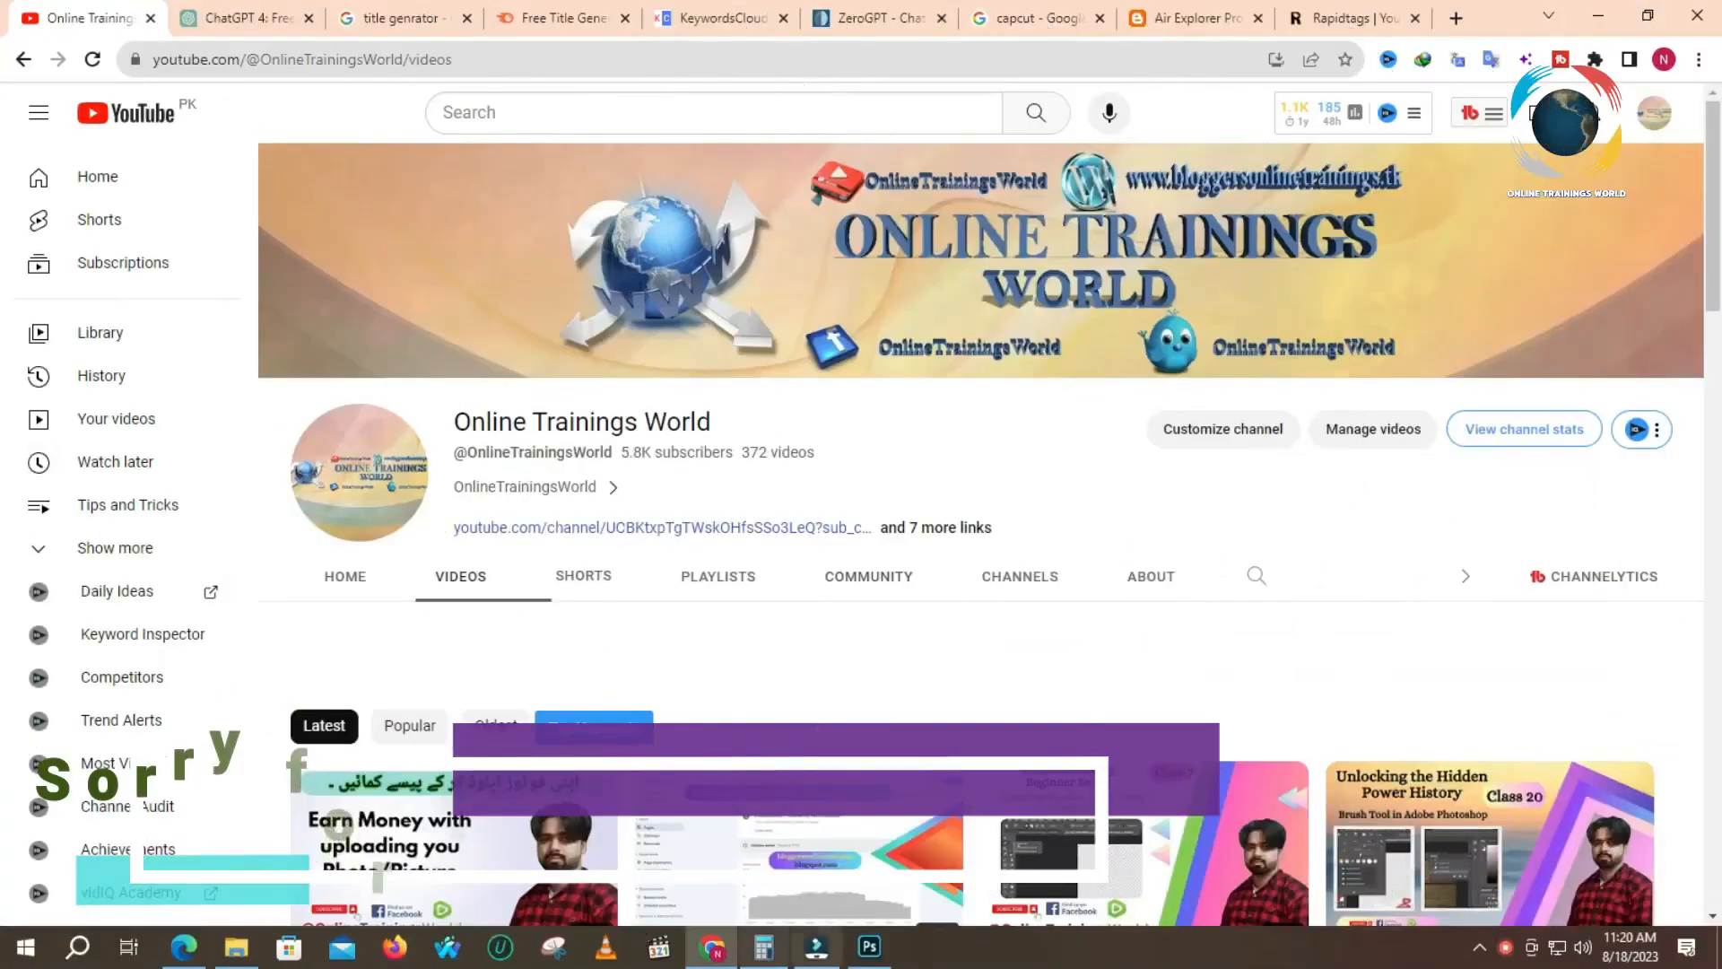
- Switch to Photoshop and preview the motorcycle photo in full-screen mode
left_click(859, 953)
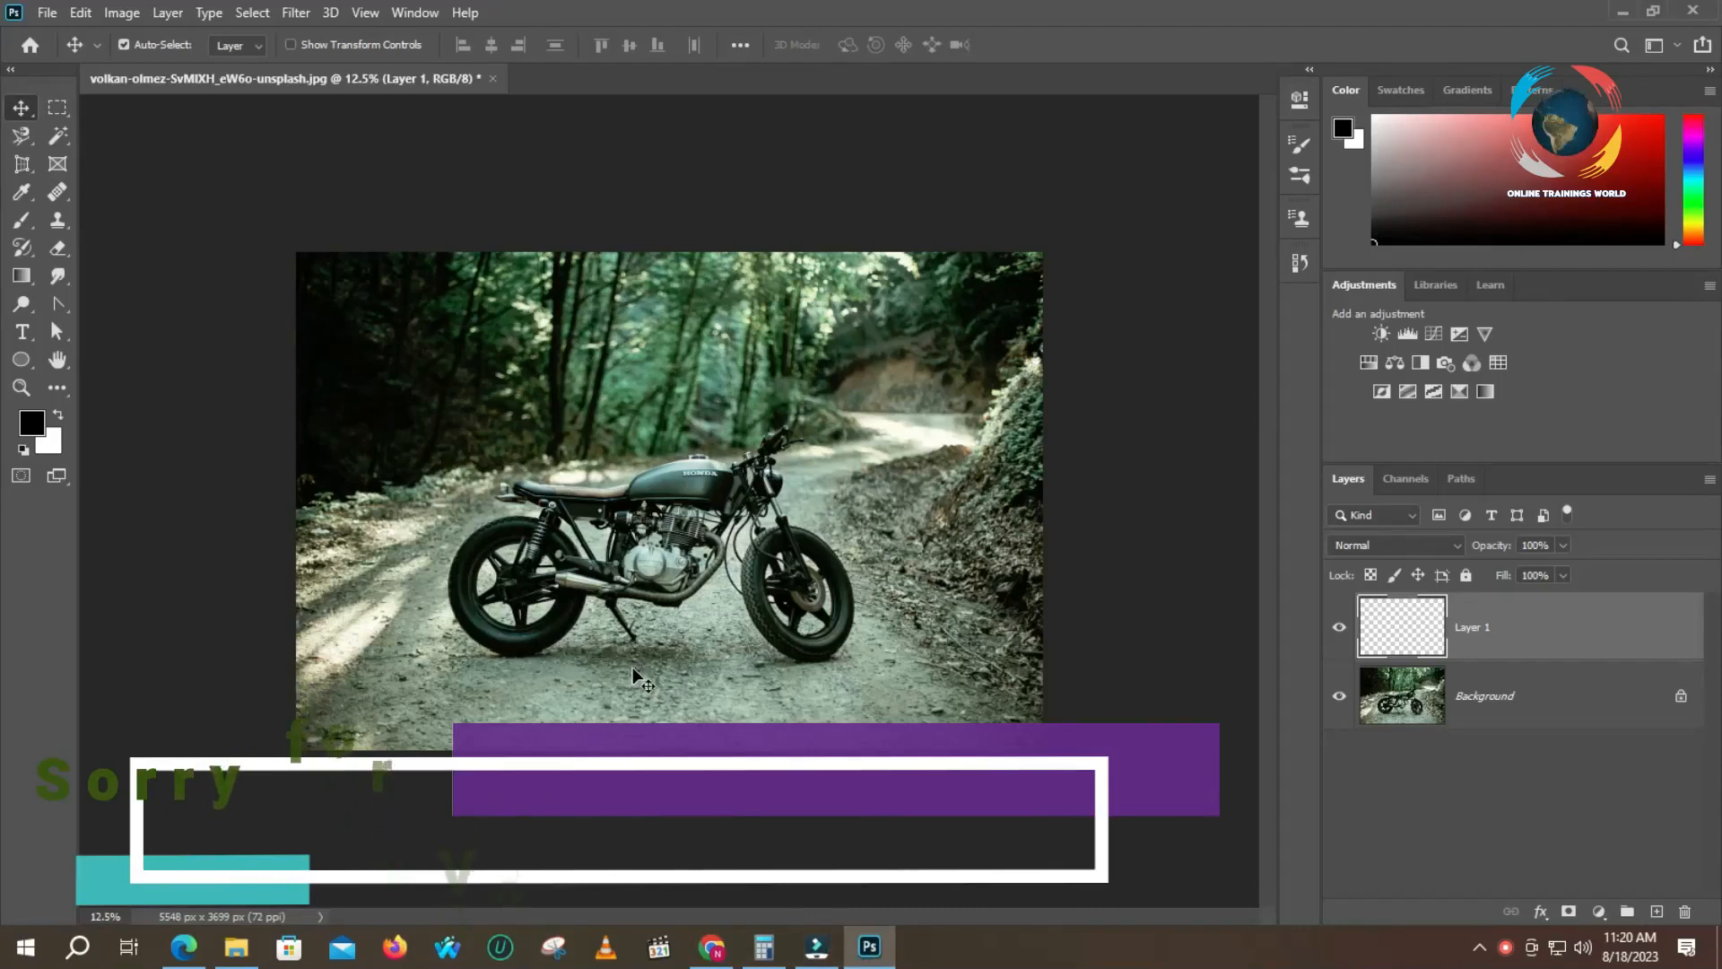
key("f")
key("f")
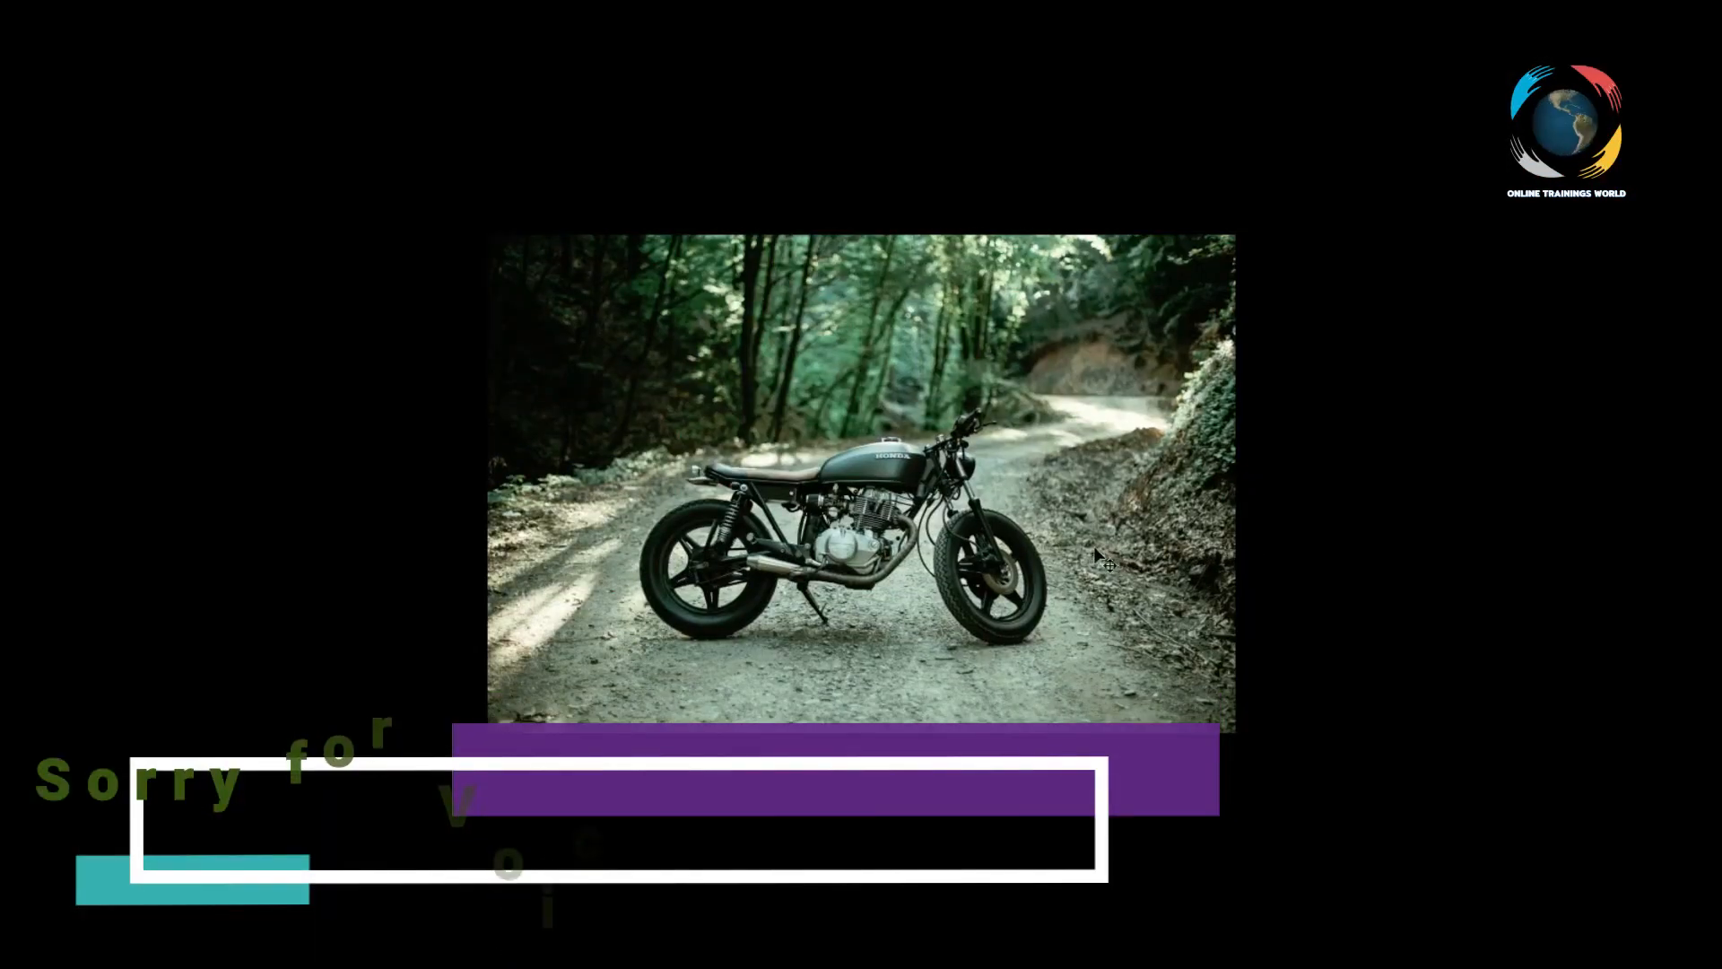
key("f")
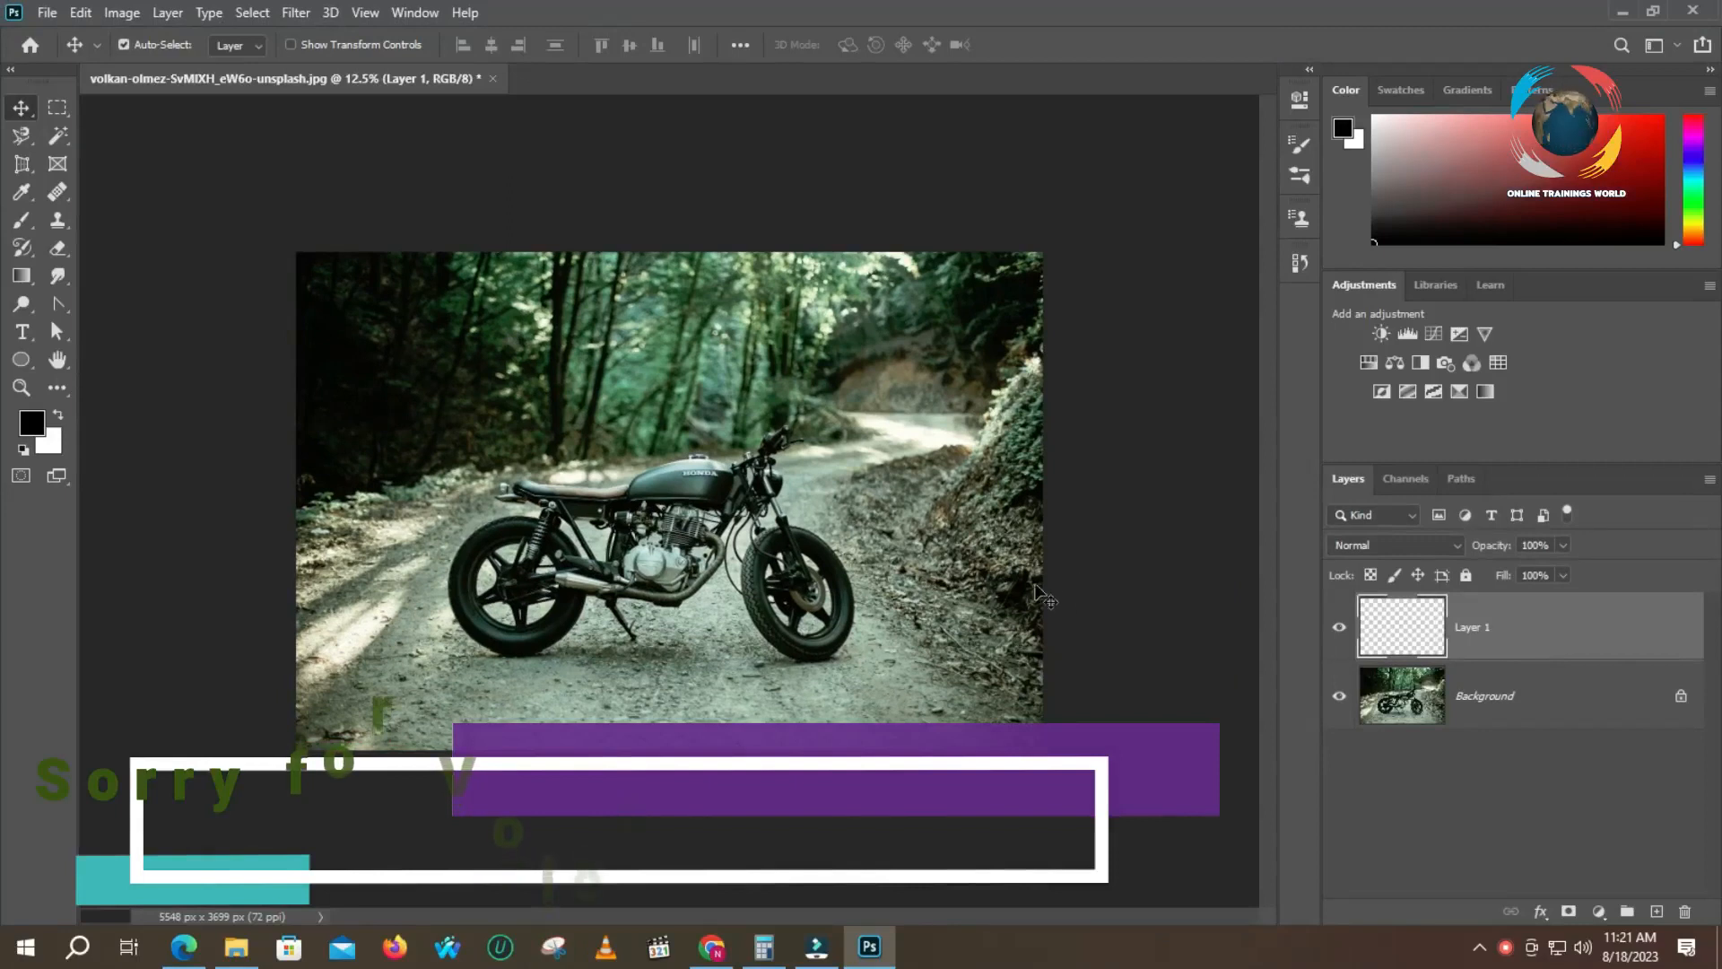
- Select the entire motorcycle photo and create a new document from the custom 1280 x 720 px, 300 ppi preset
key("ctrl+a")
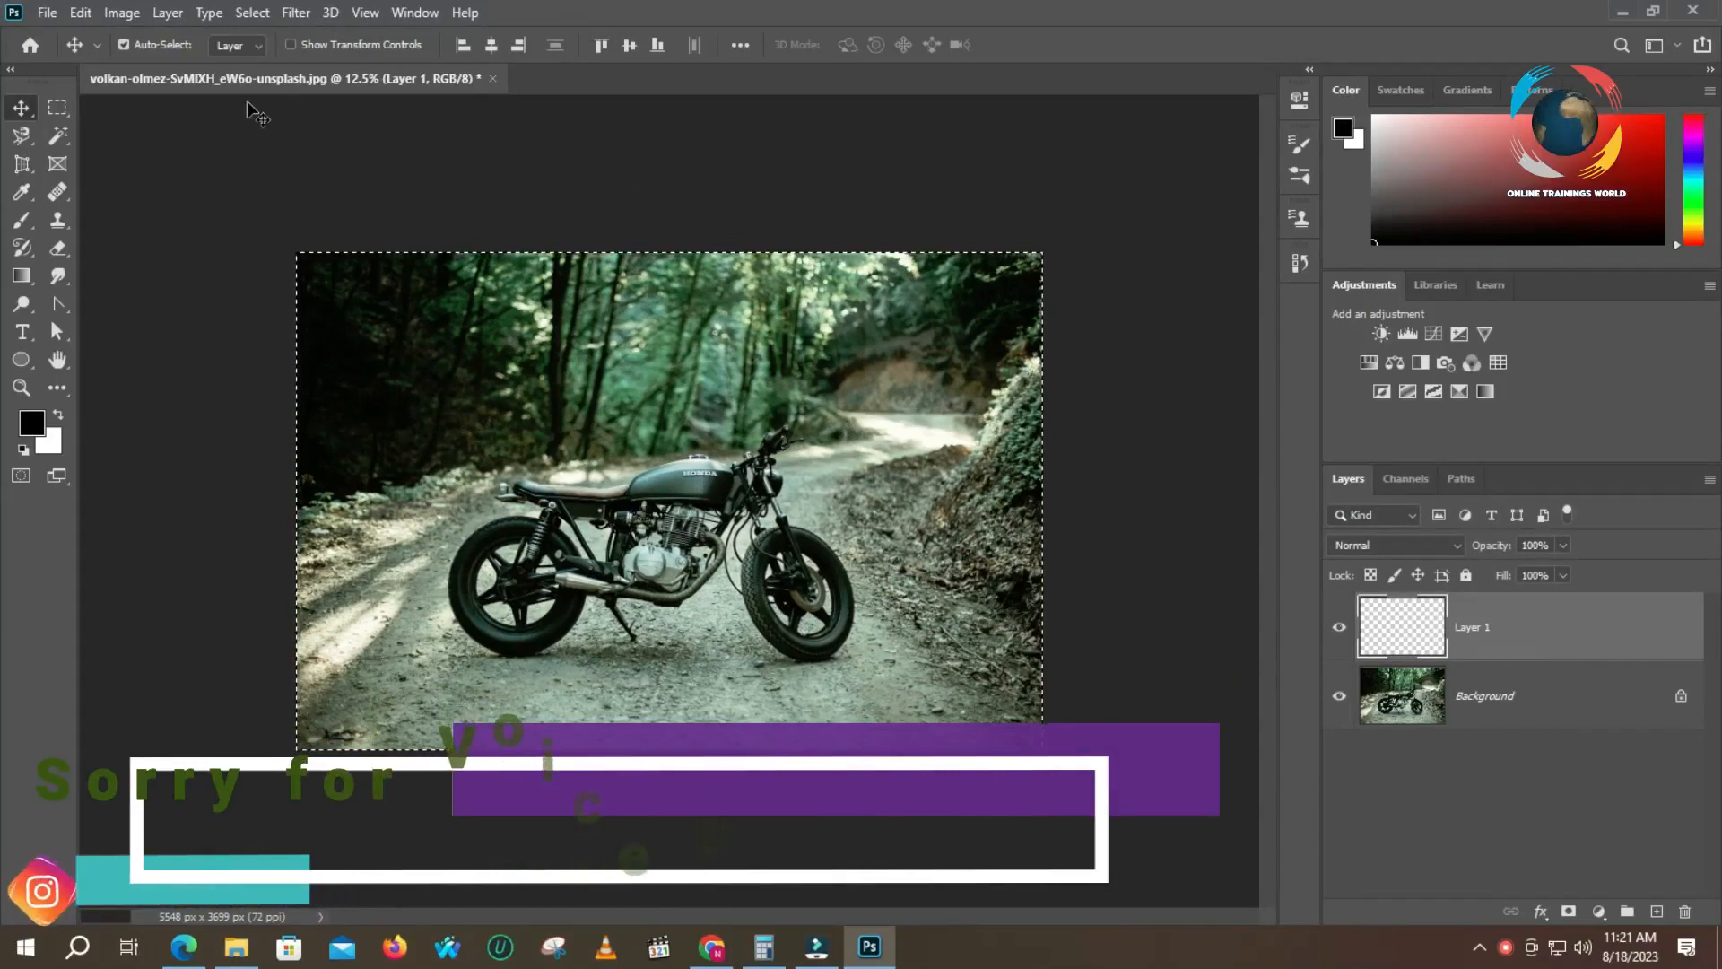
left_click(53, 16)
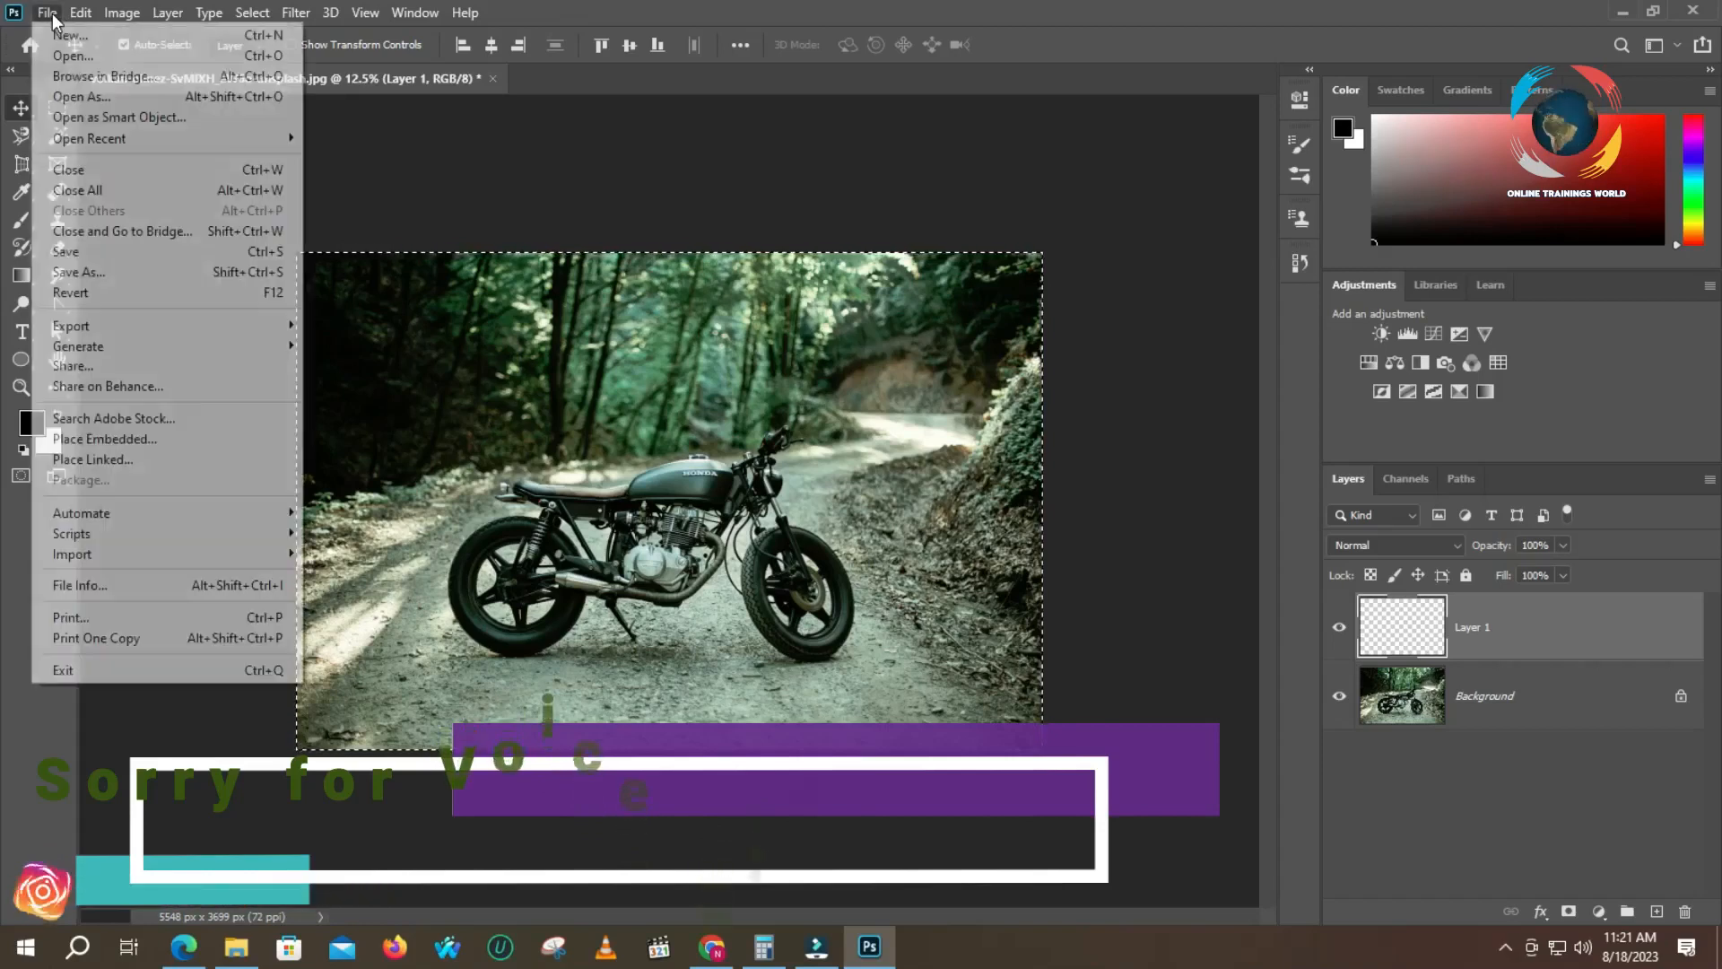
left_click(63, 35)
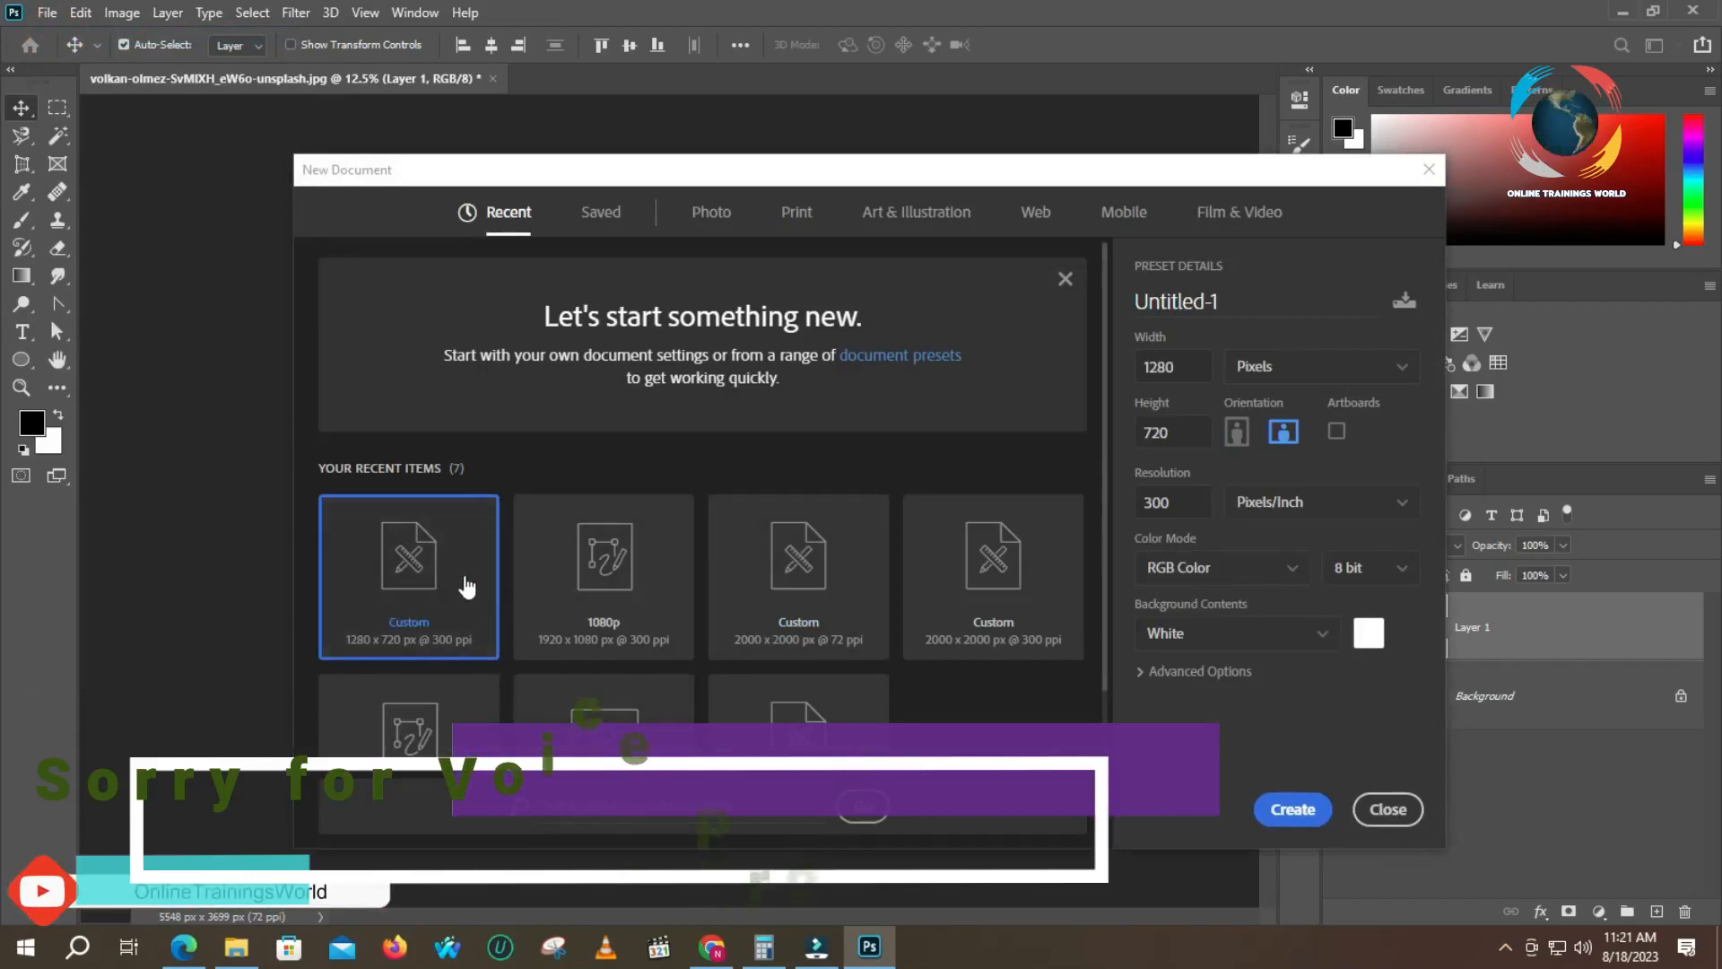
double_click(409, 567)
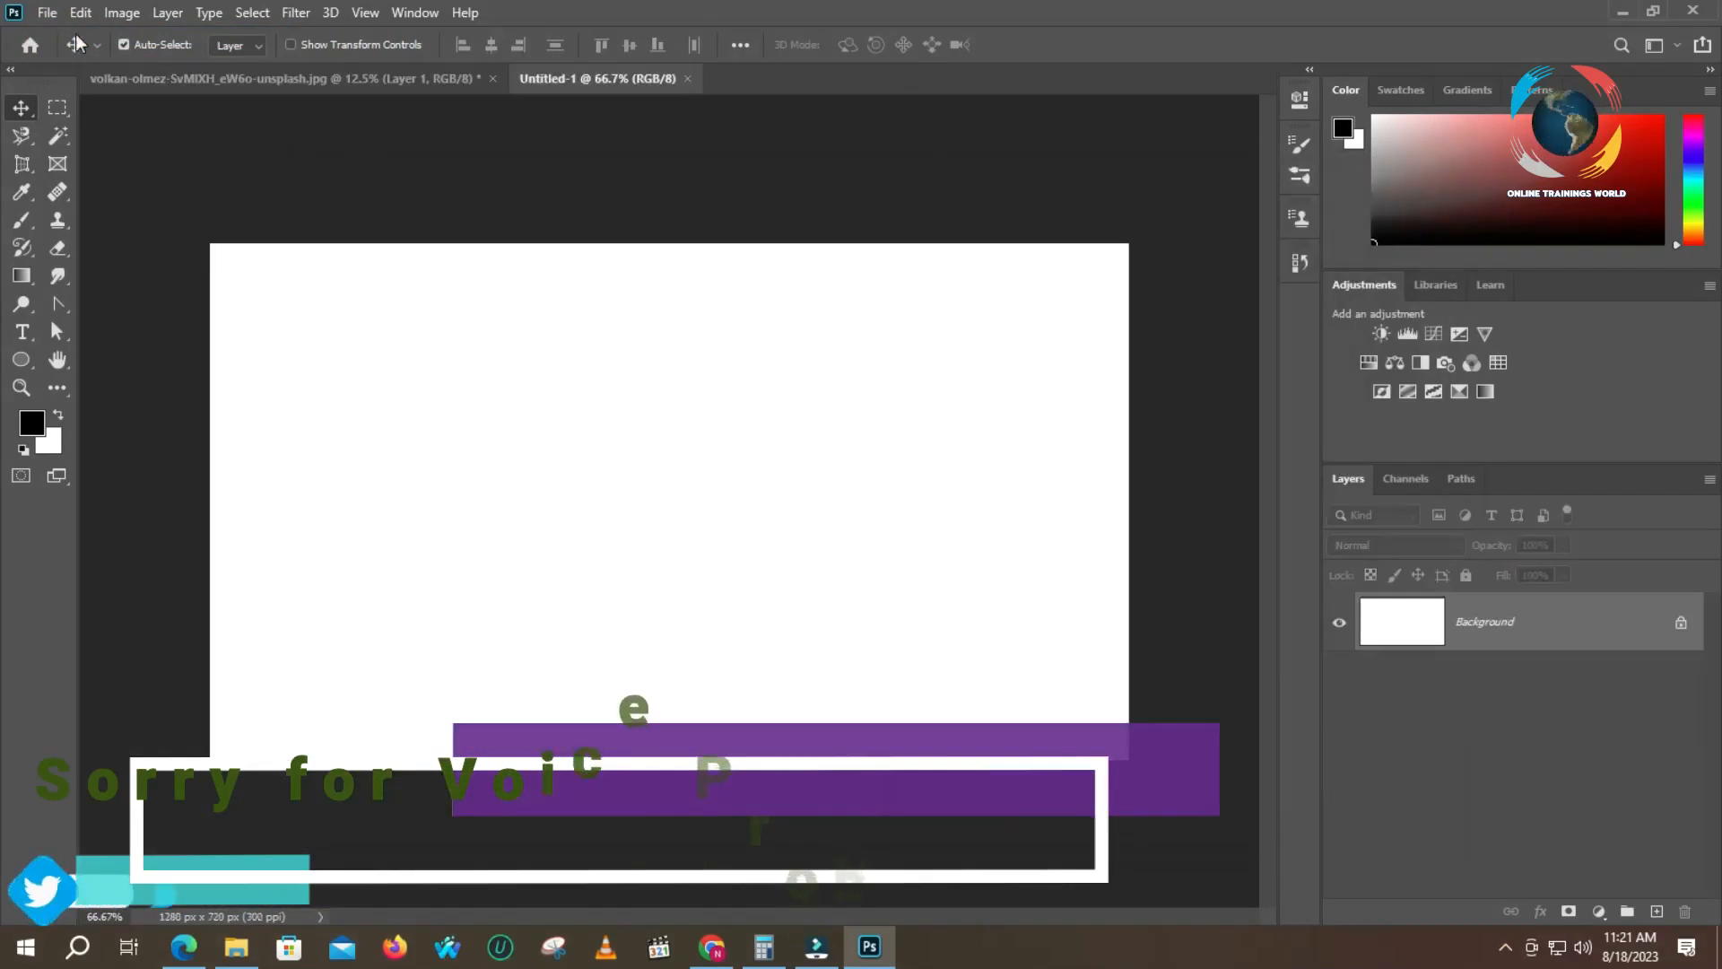
- Copy the selected photo from its Background layer and paste it into the blank Untitled-1 document
left_click(152, 78)
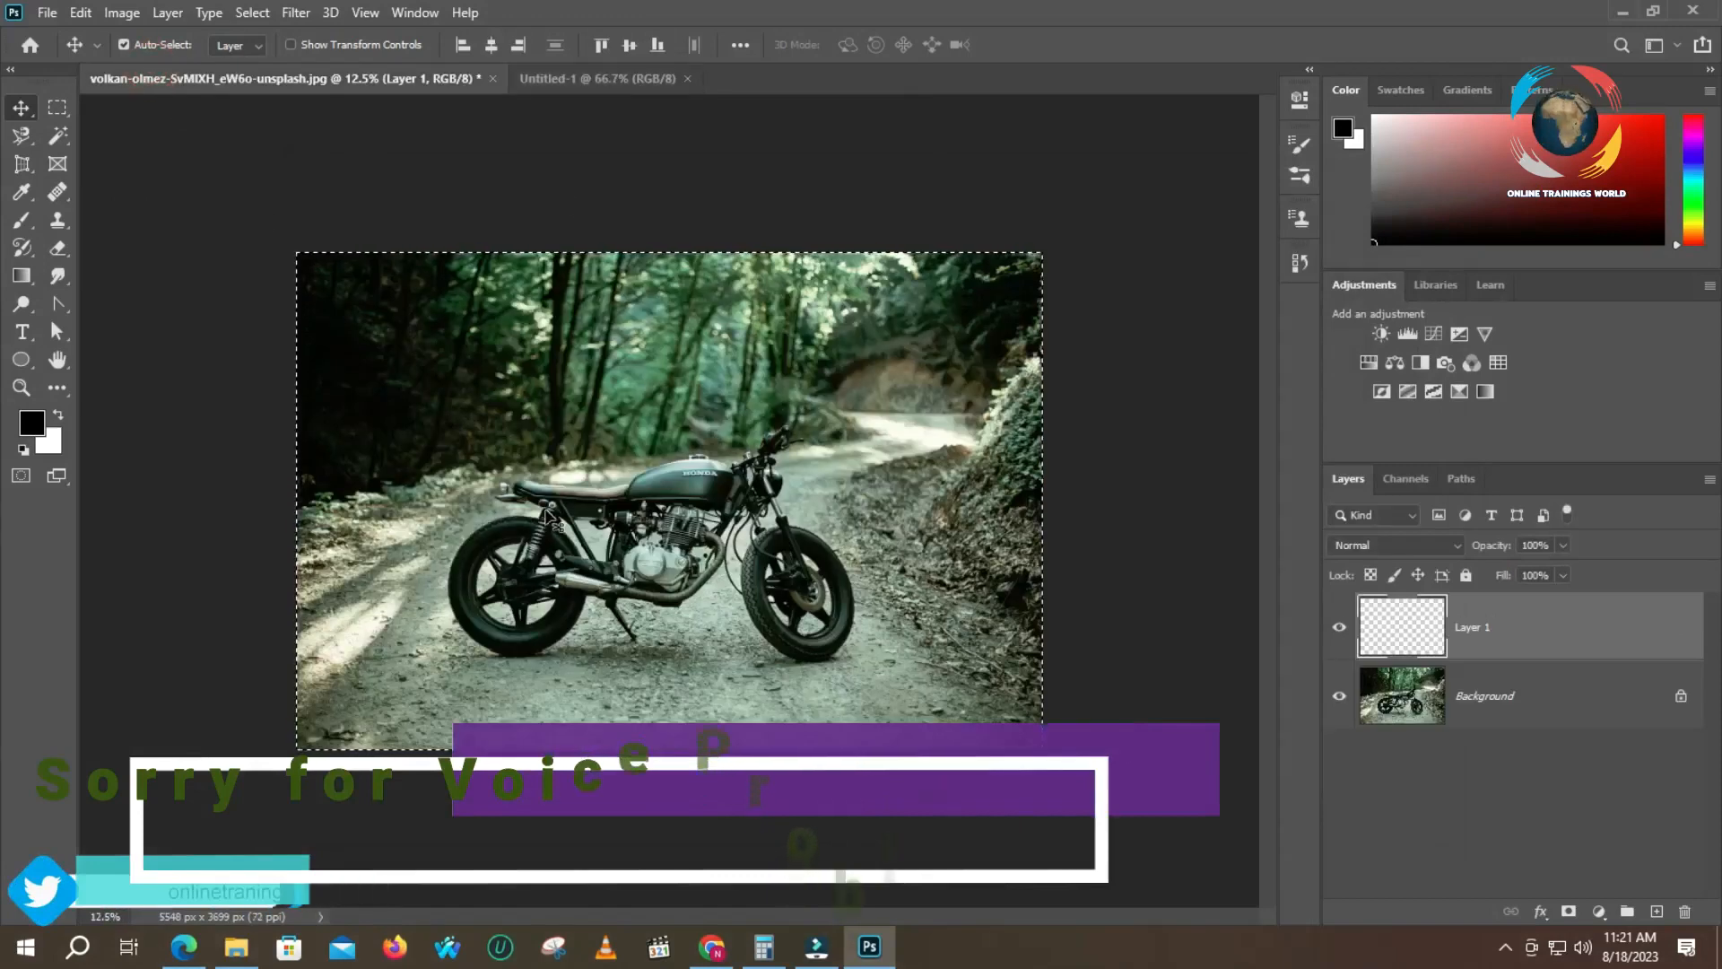
key("ctrl+c")
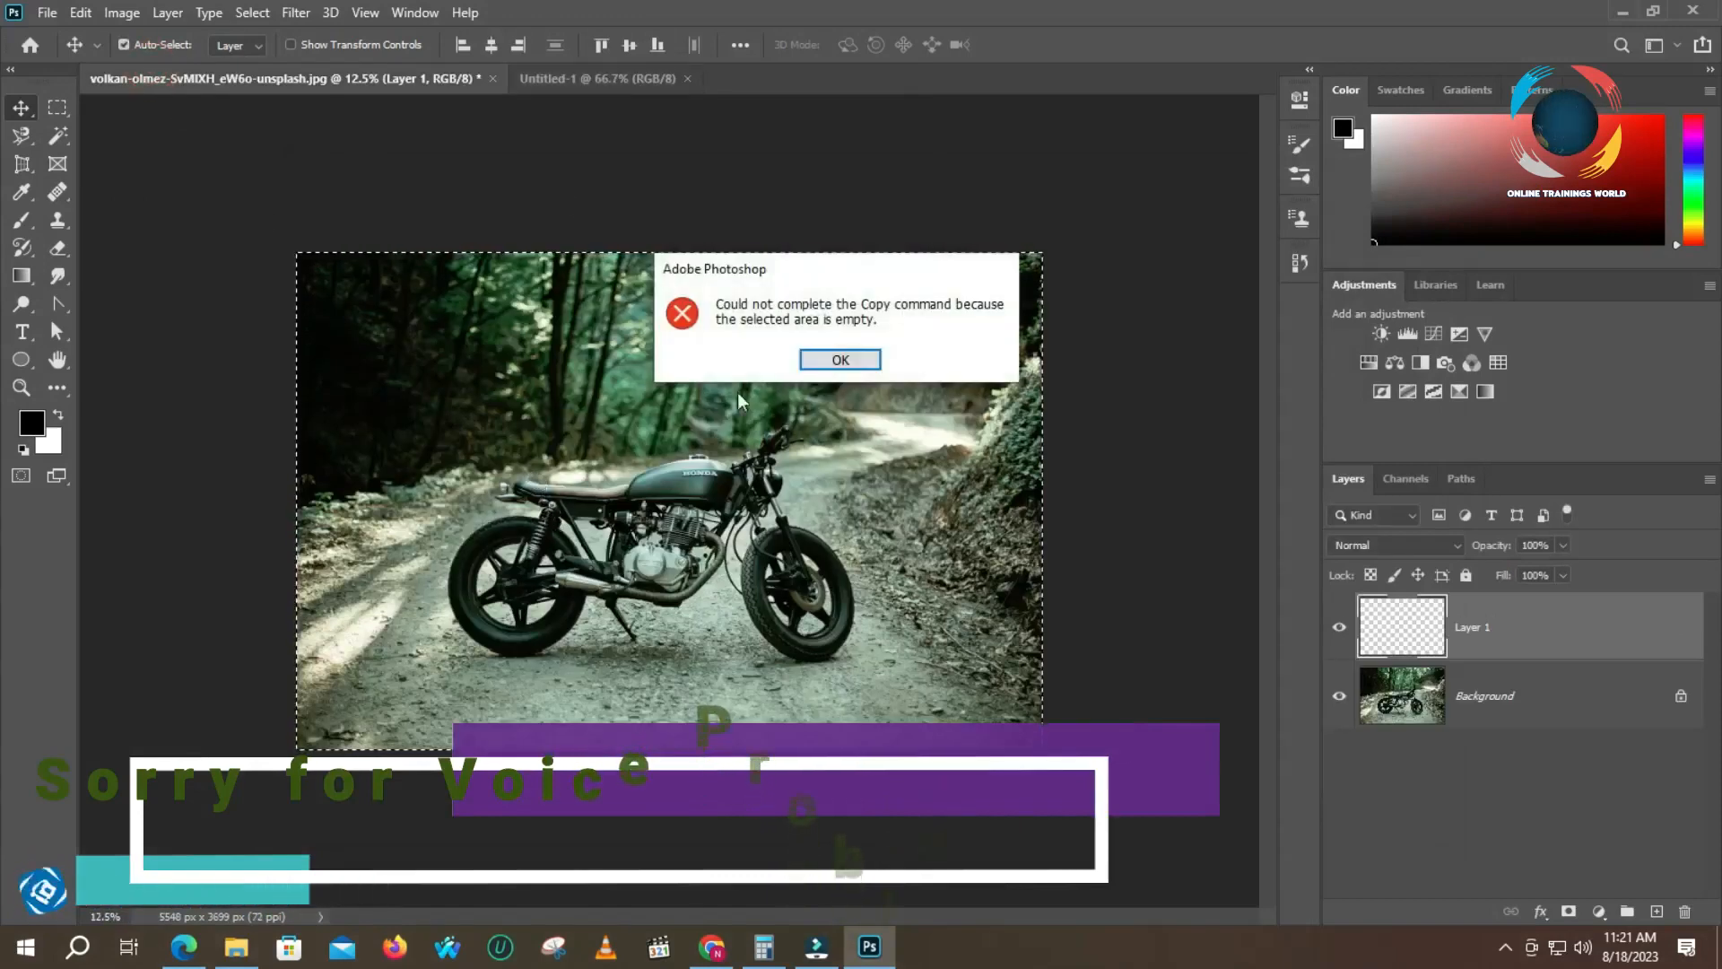
left_click(842, 358)
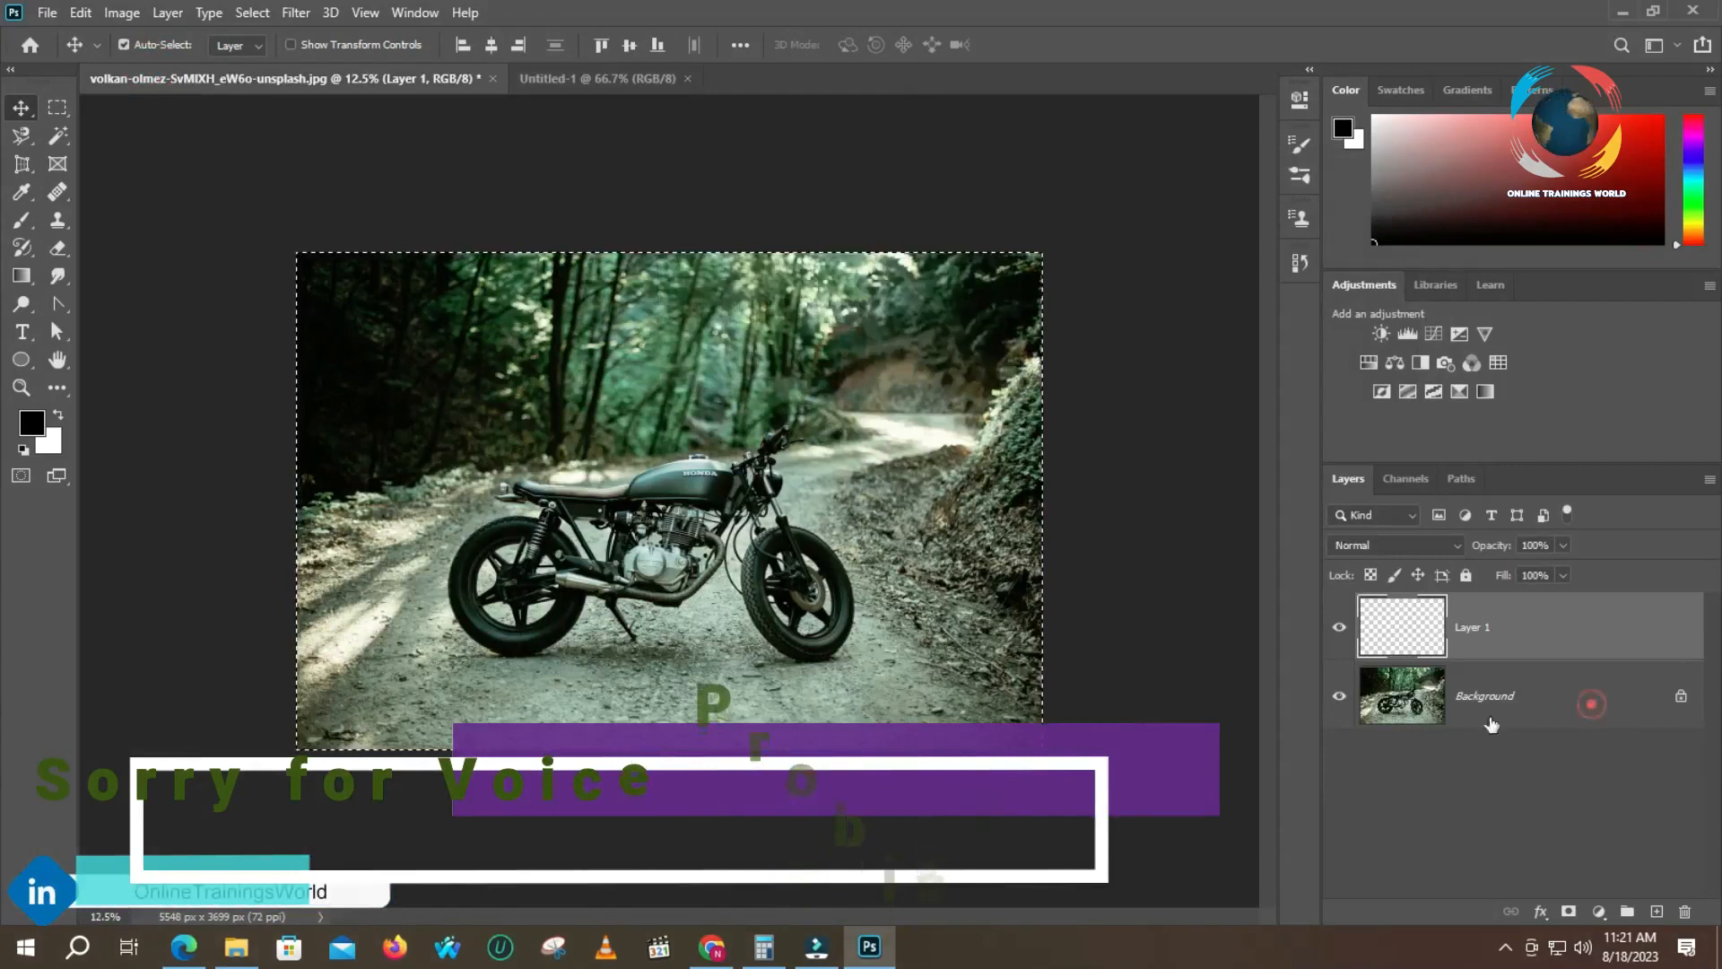
left_click(1590, 702)
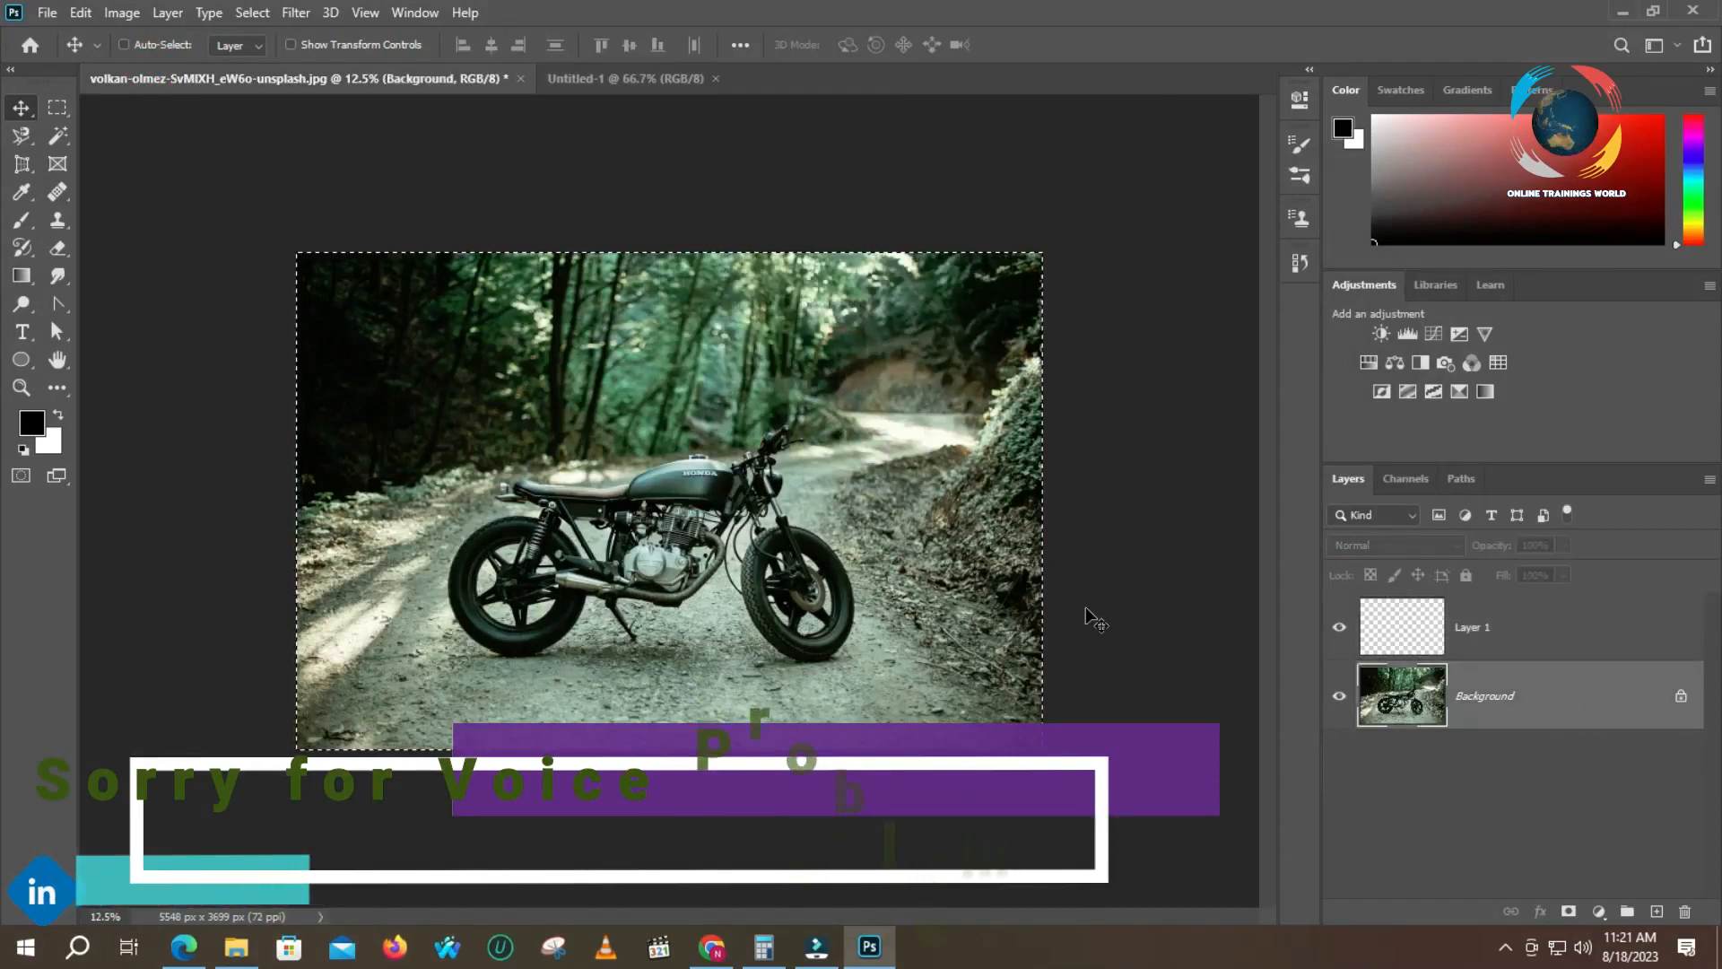
left_click(599, 78)
left_click(555, 391)
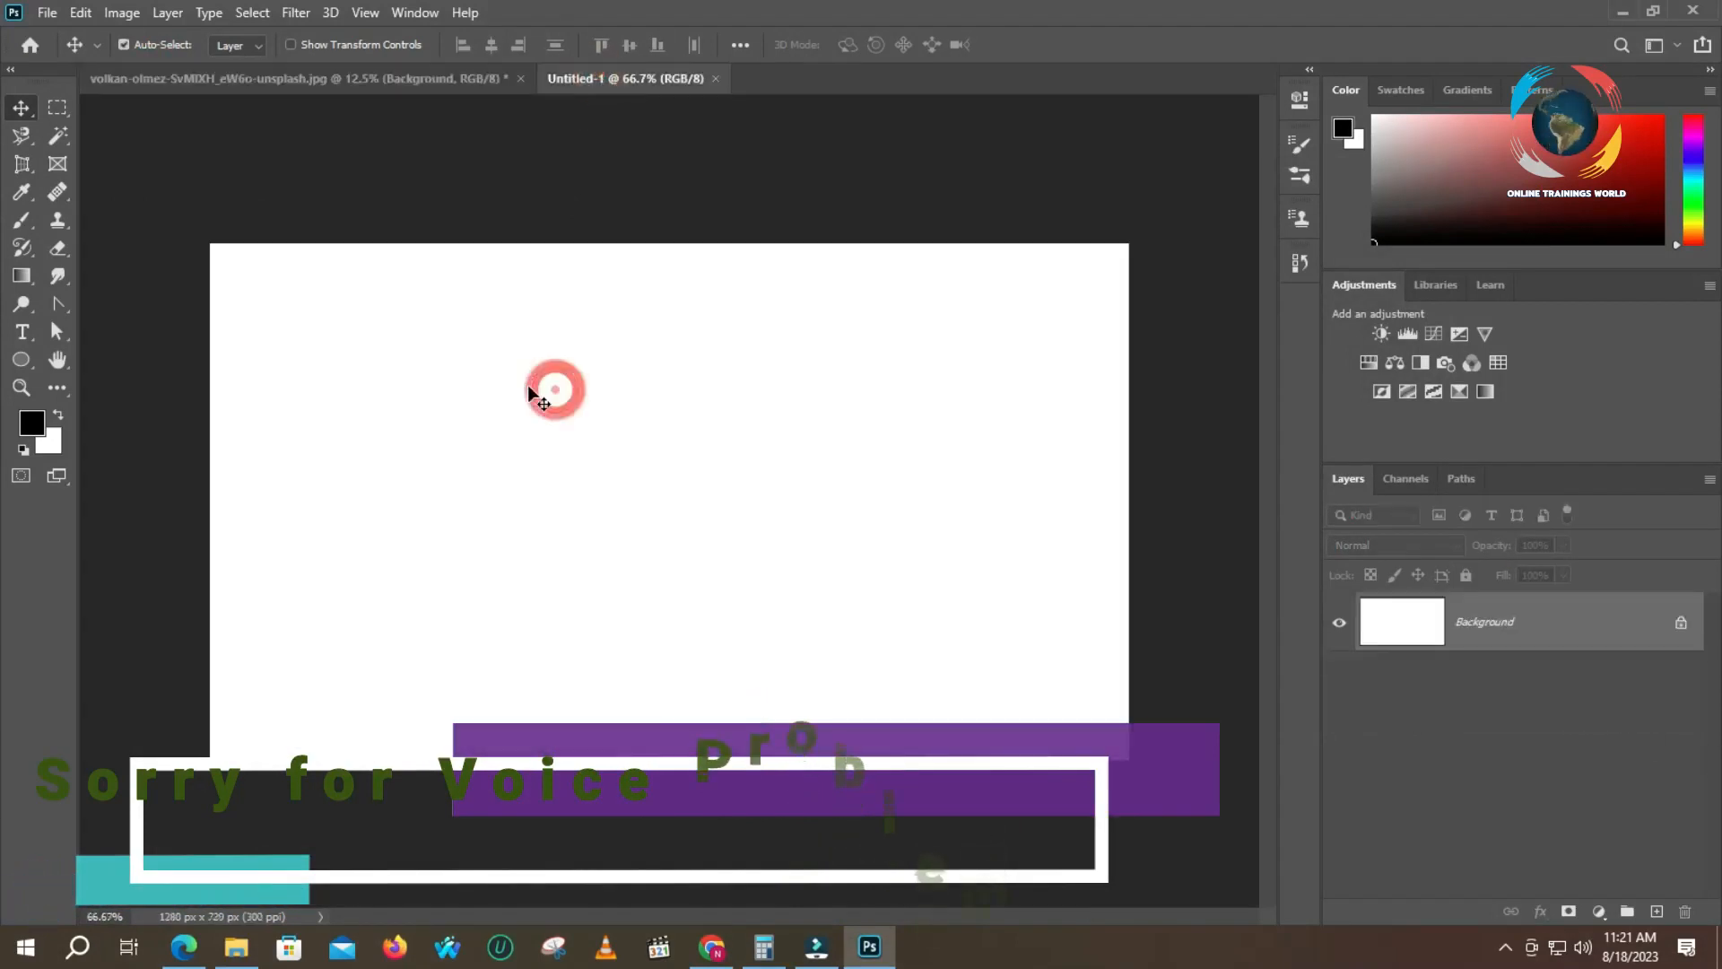
key("ctrl+v")
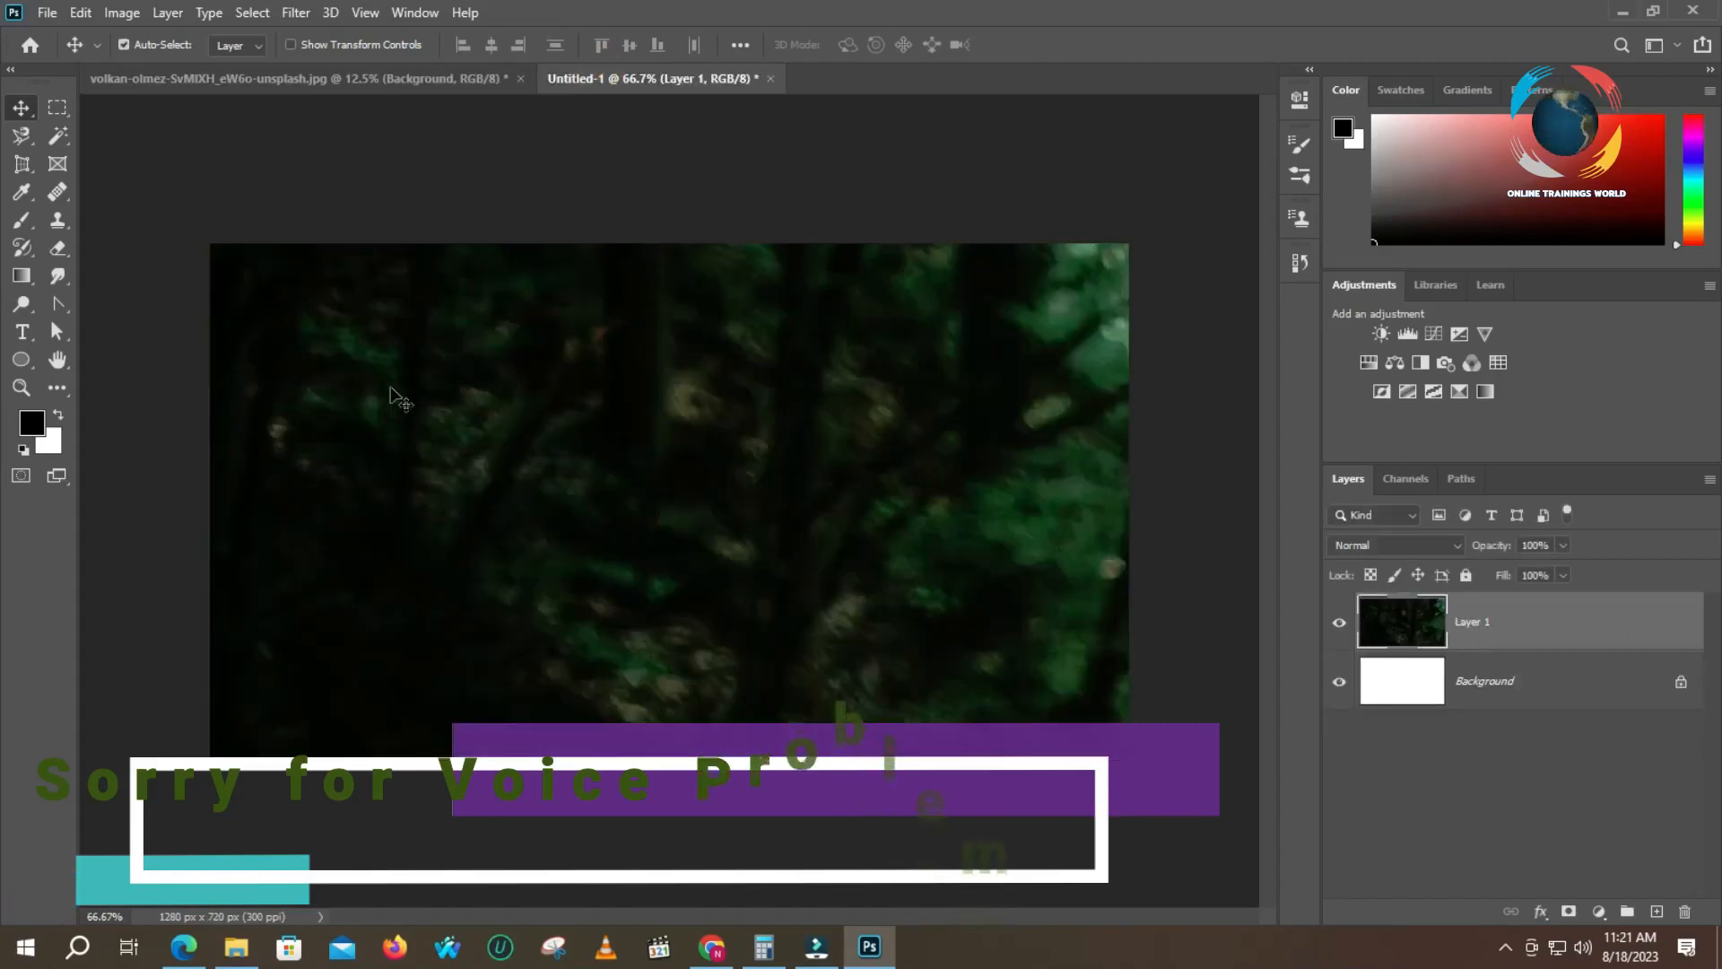
- Move a second copy of the selected motorcycle photo into Untitled-1 and reposition it on the canvas
left_click(372, 77)
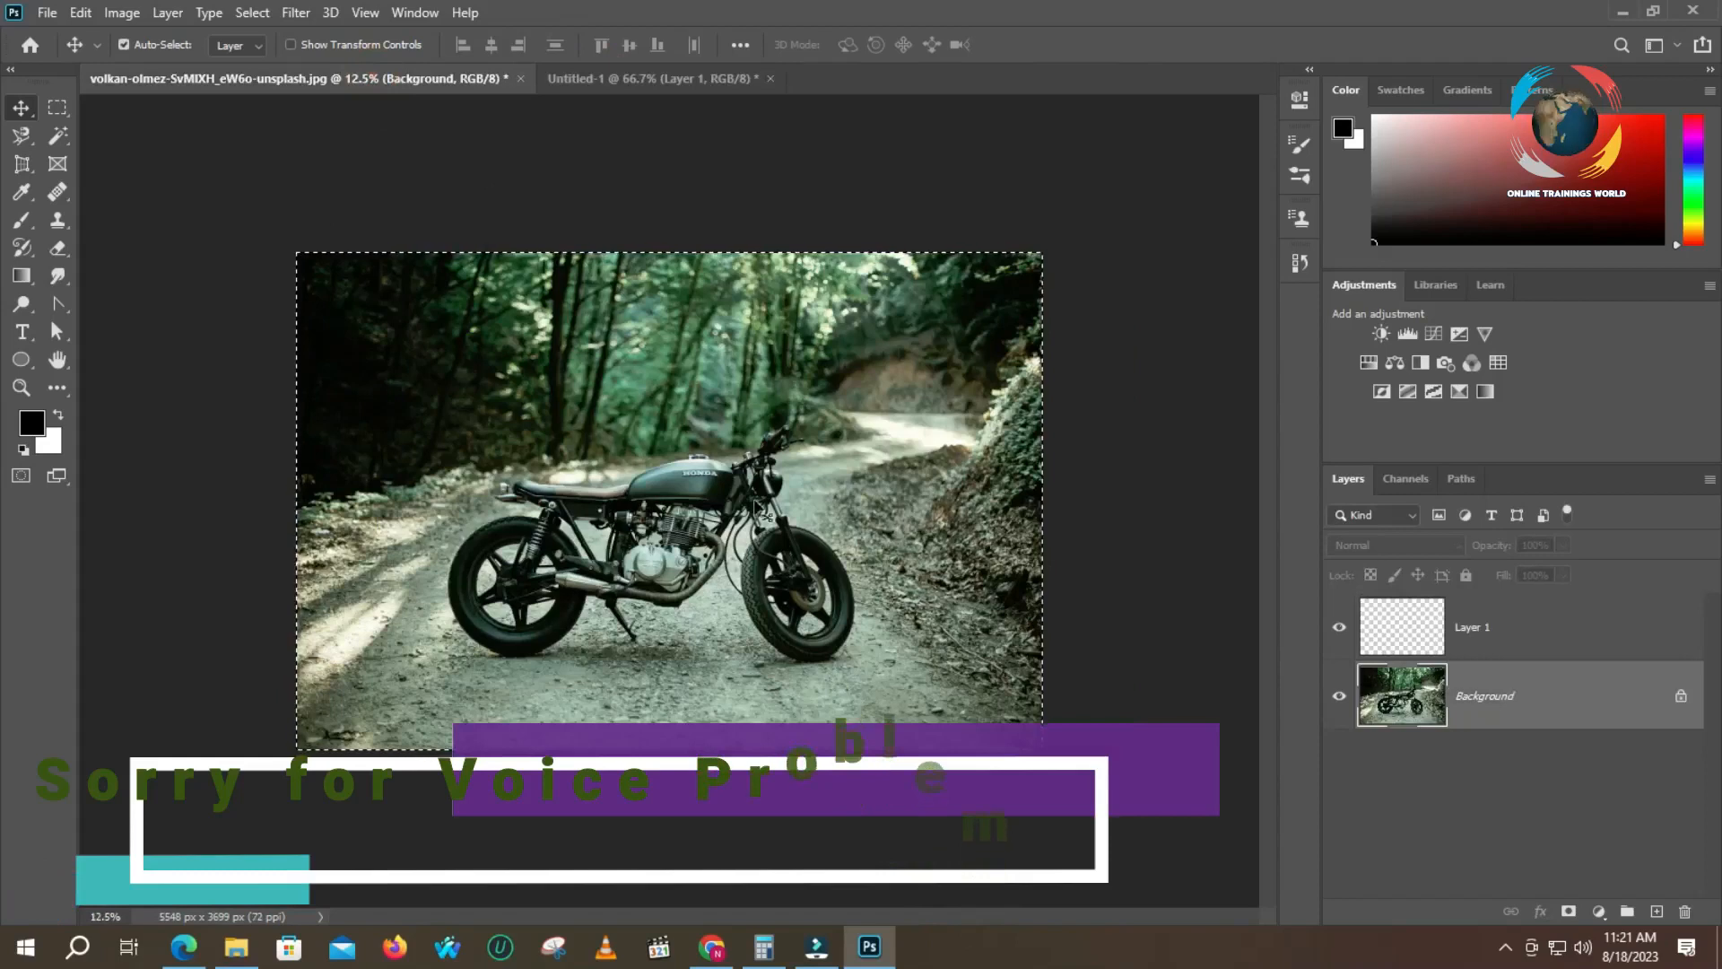
left_click_drag(531, 592, 664, 411)
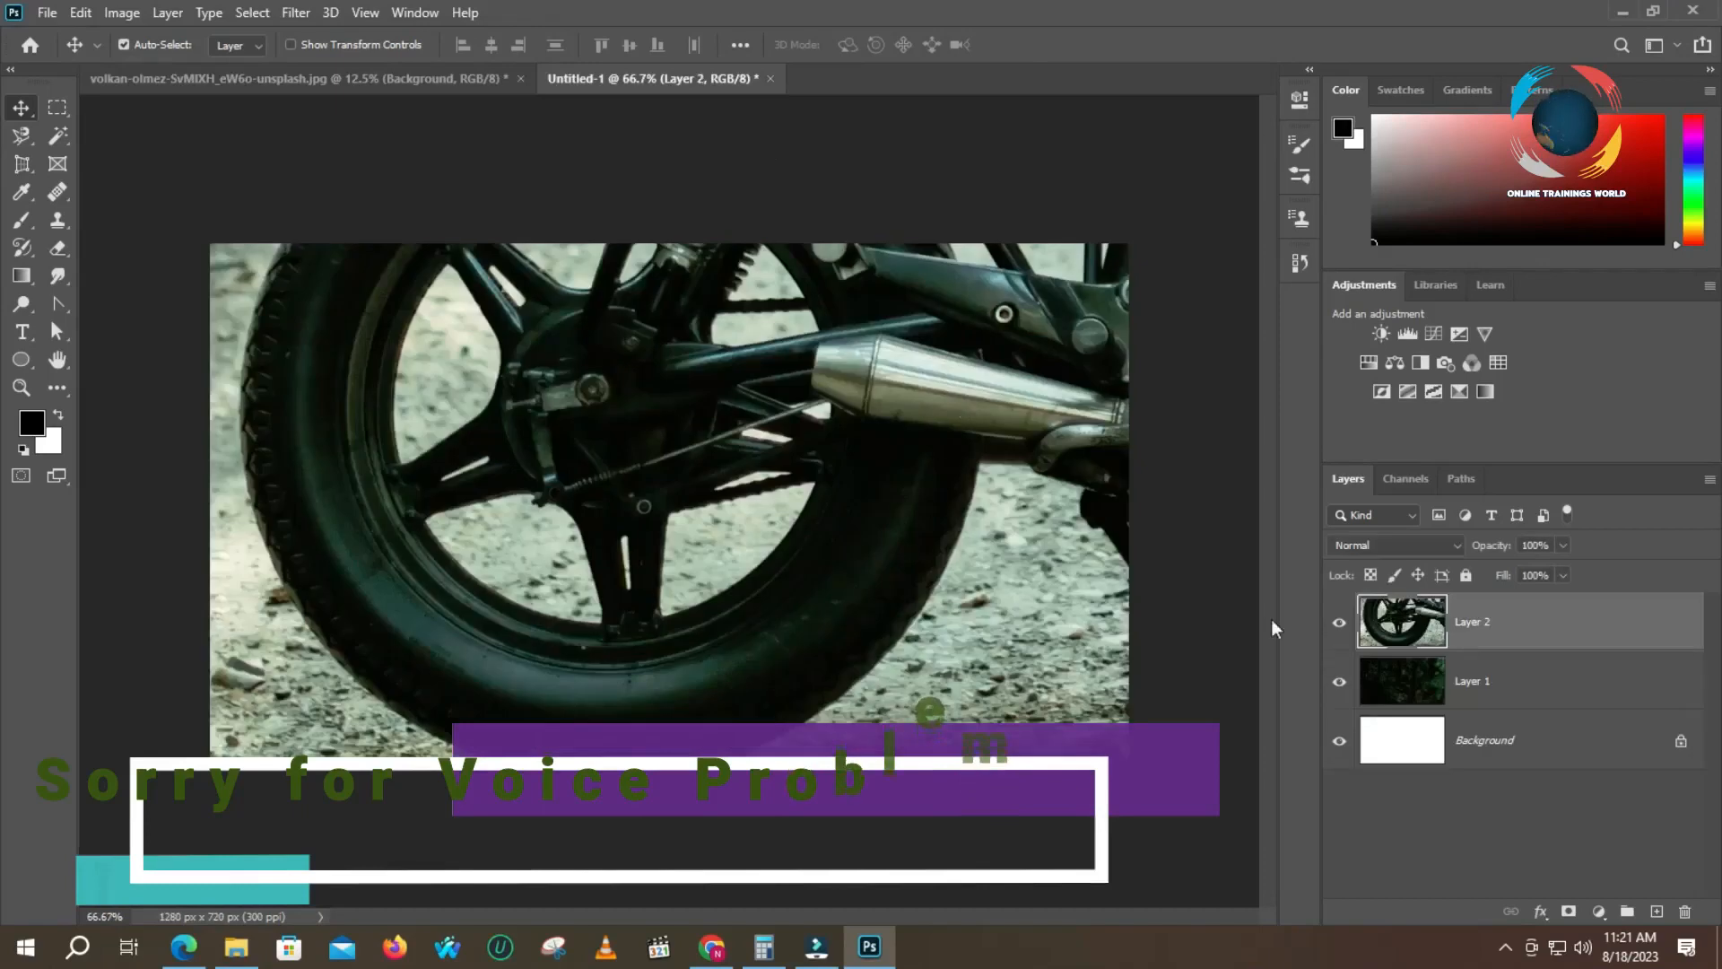
left_click_drag(773, 456, 855, 510)
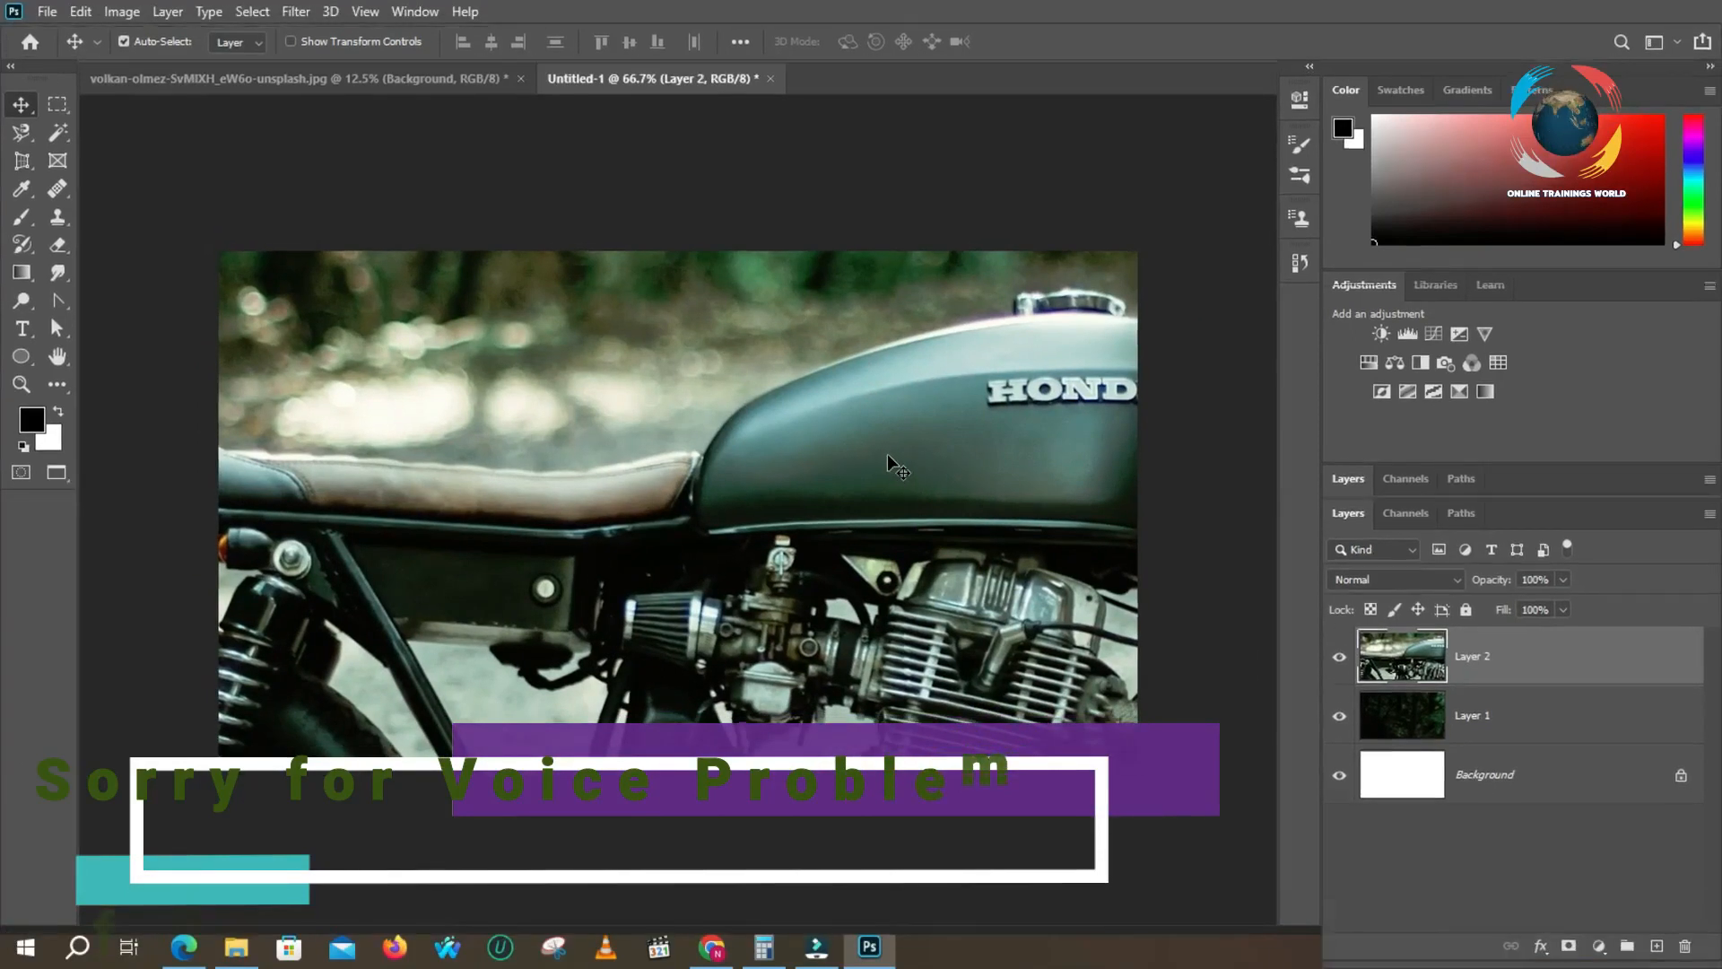
- Shift the second photo copy around the canvas, including in full-screen view, and delete its layer
key("f")
key("f")
left_click_drag(1160, 320, 826, 488)
left_click_drag(1103, 362, 693, 599)
left_click_drag(817, 392, 818, 476)
key("f")
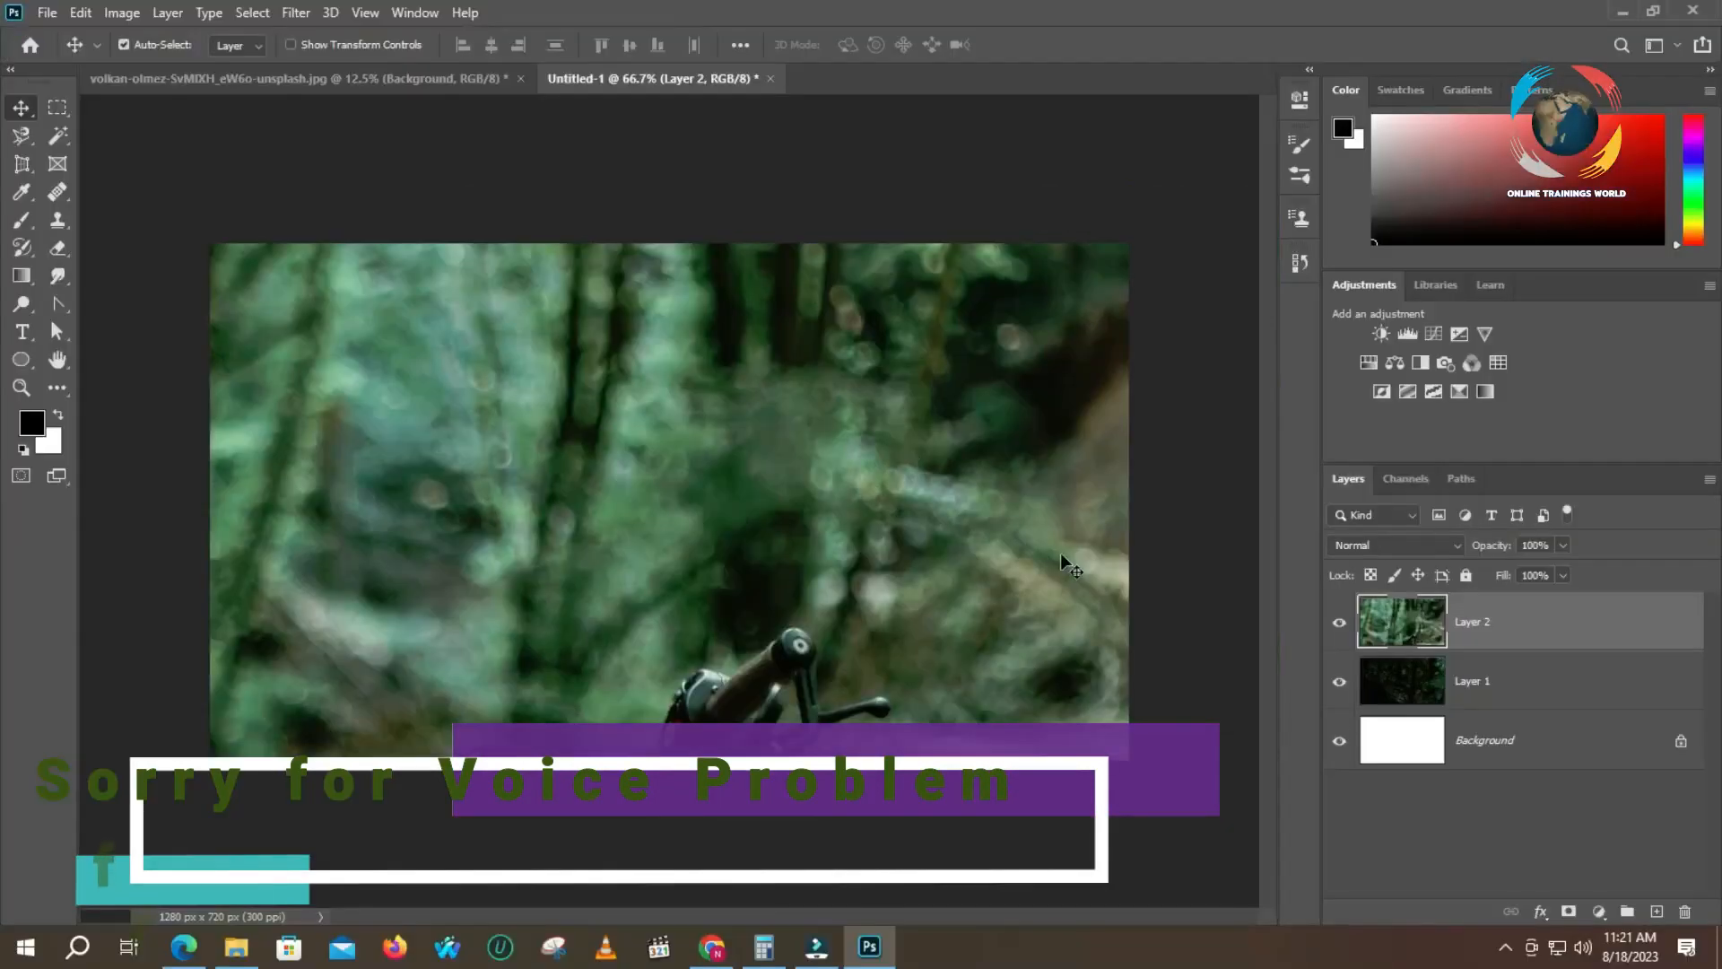
left_click_drag(958, 533, 861, 577)
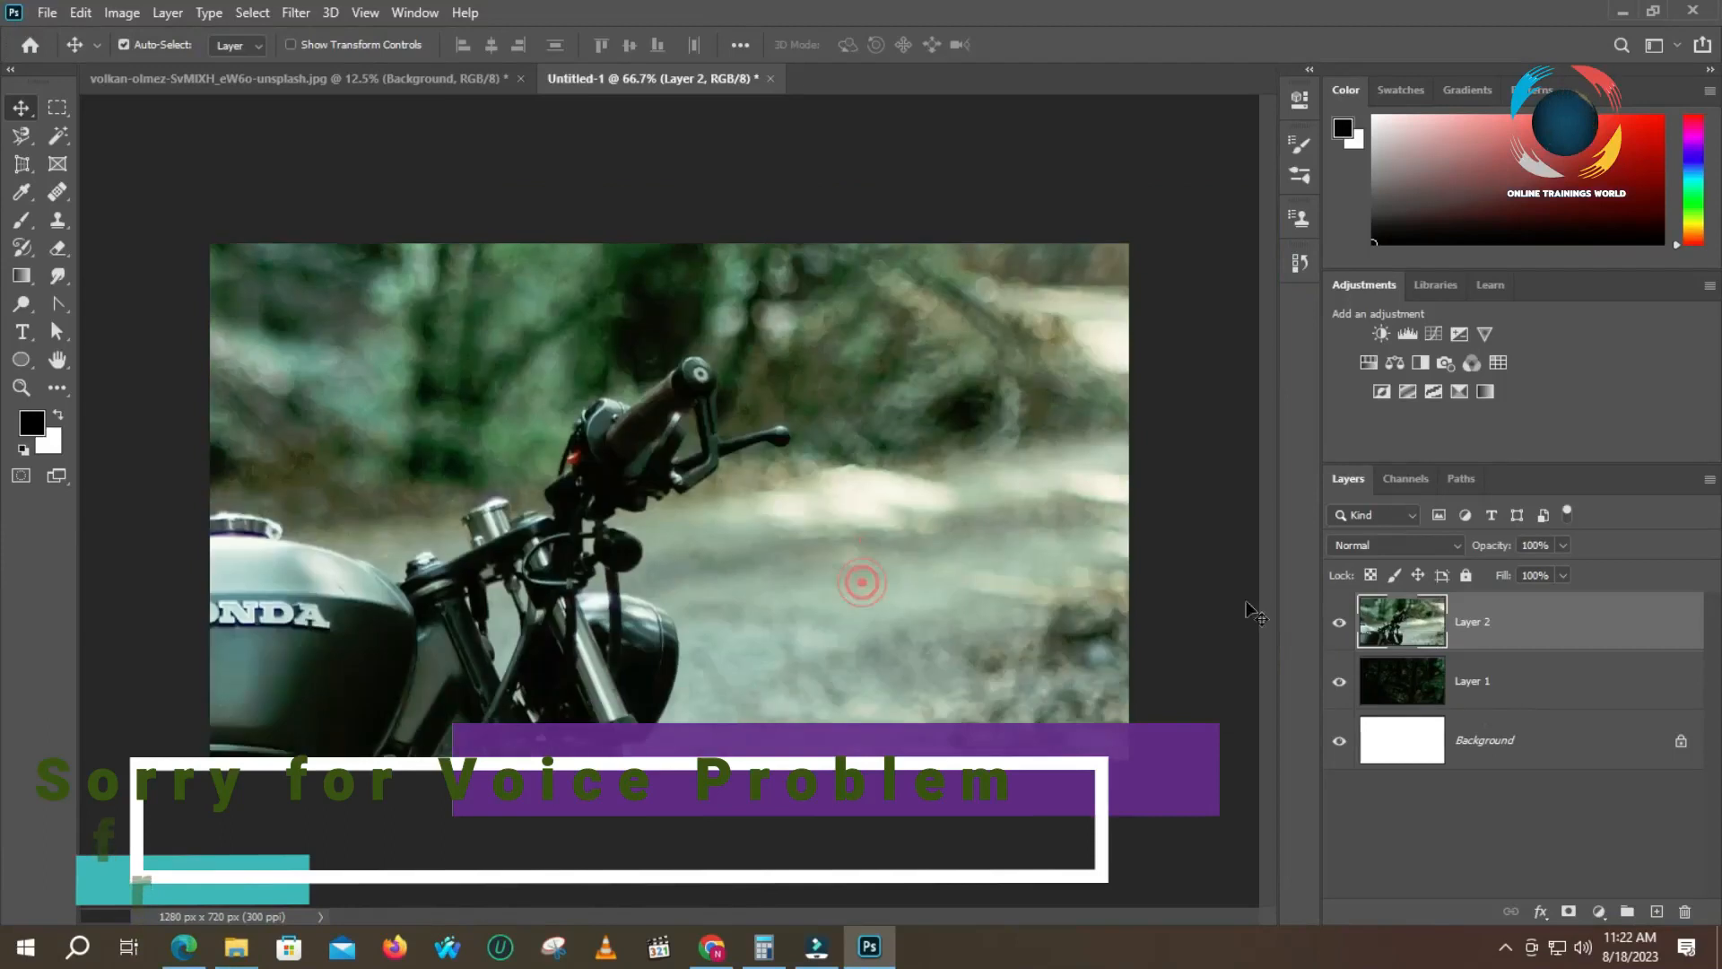
left_click_drag(1397, 633, 1685, 910)
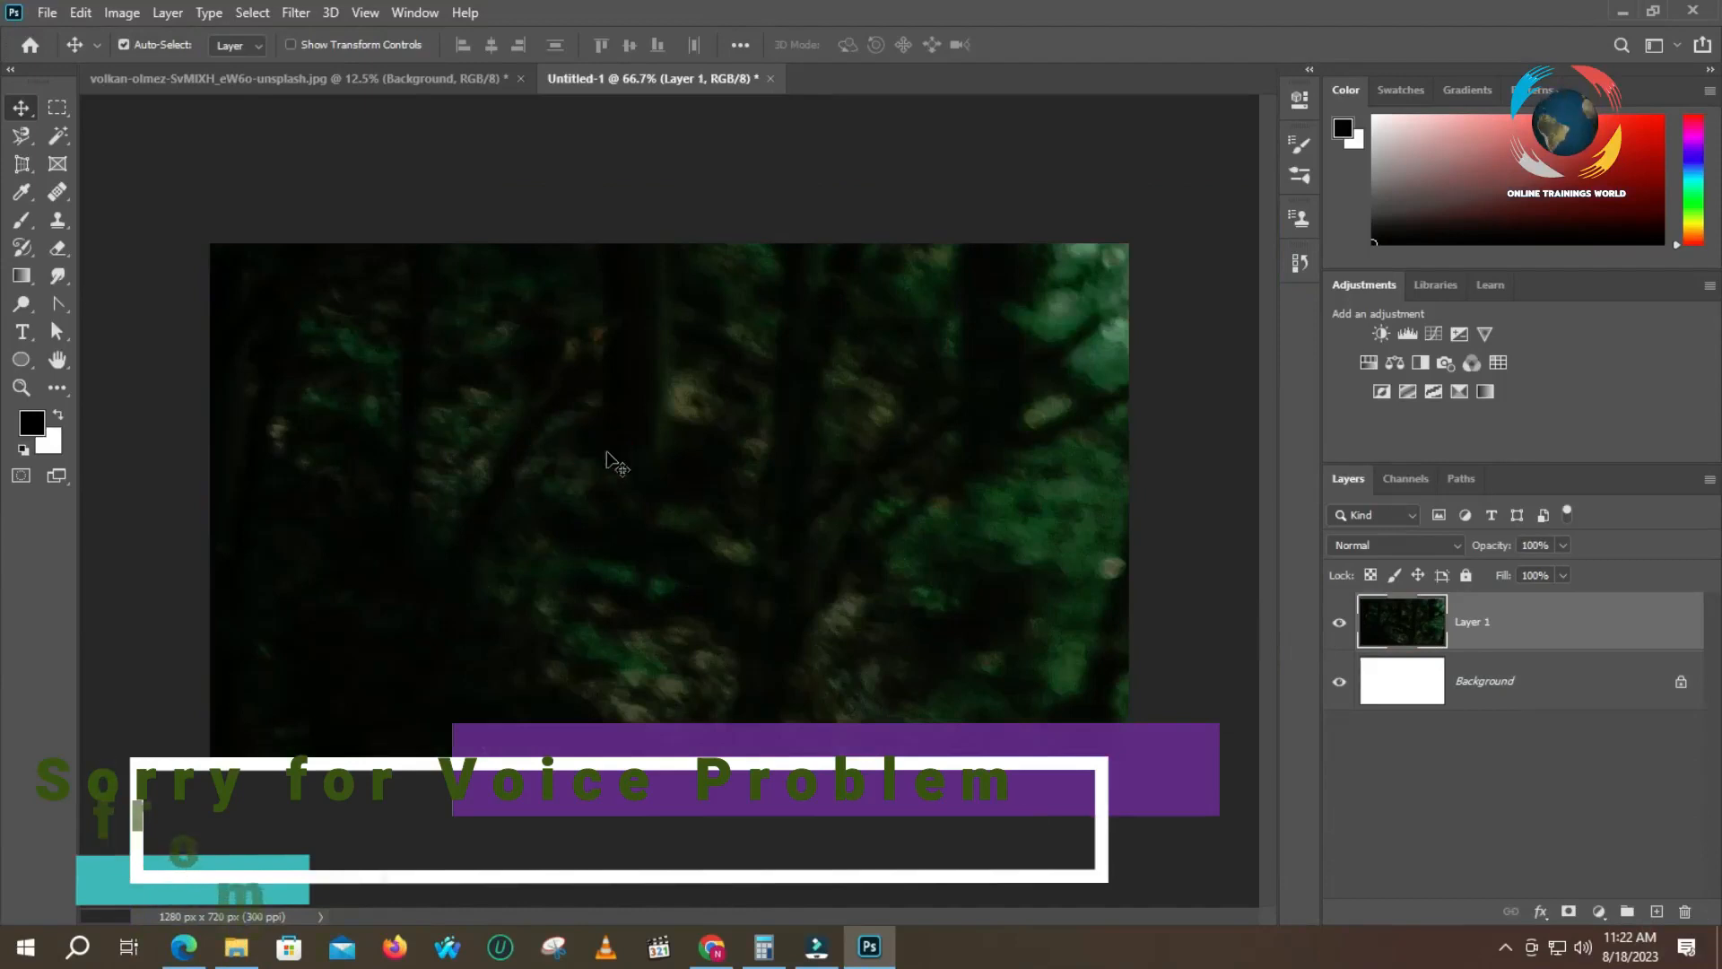
- Free-transform the pasted photo down to about 8% of its size and place it at the center of the canvas
key("ctrl+t")
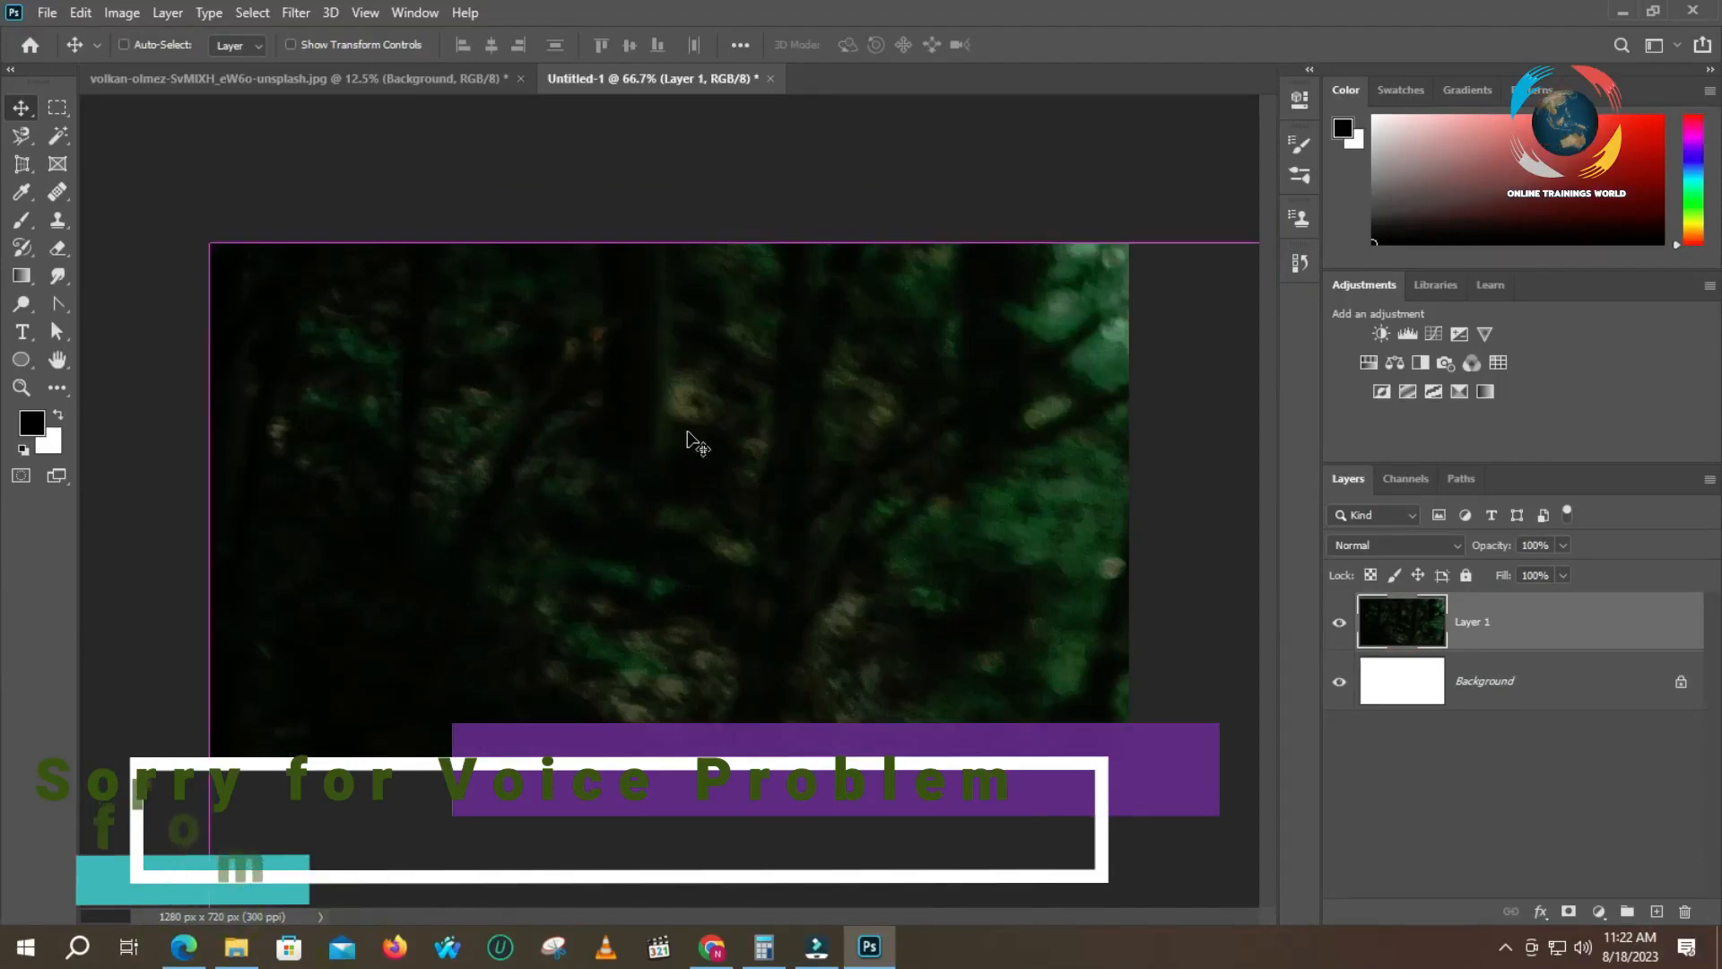
left_click_drag(212, 242, 253, 272)
key("ctrl+z")
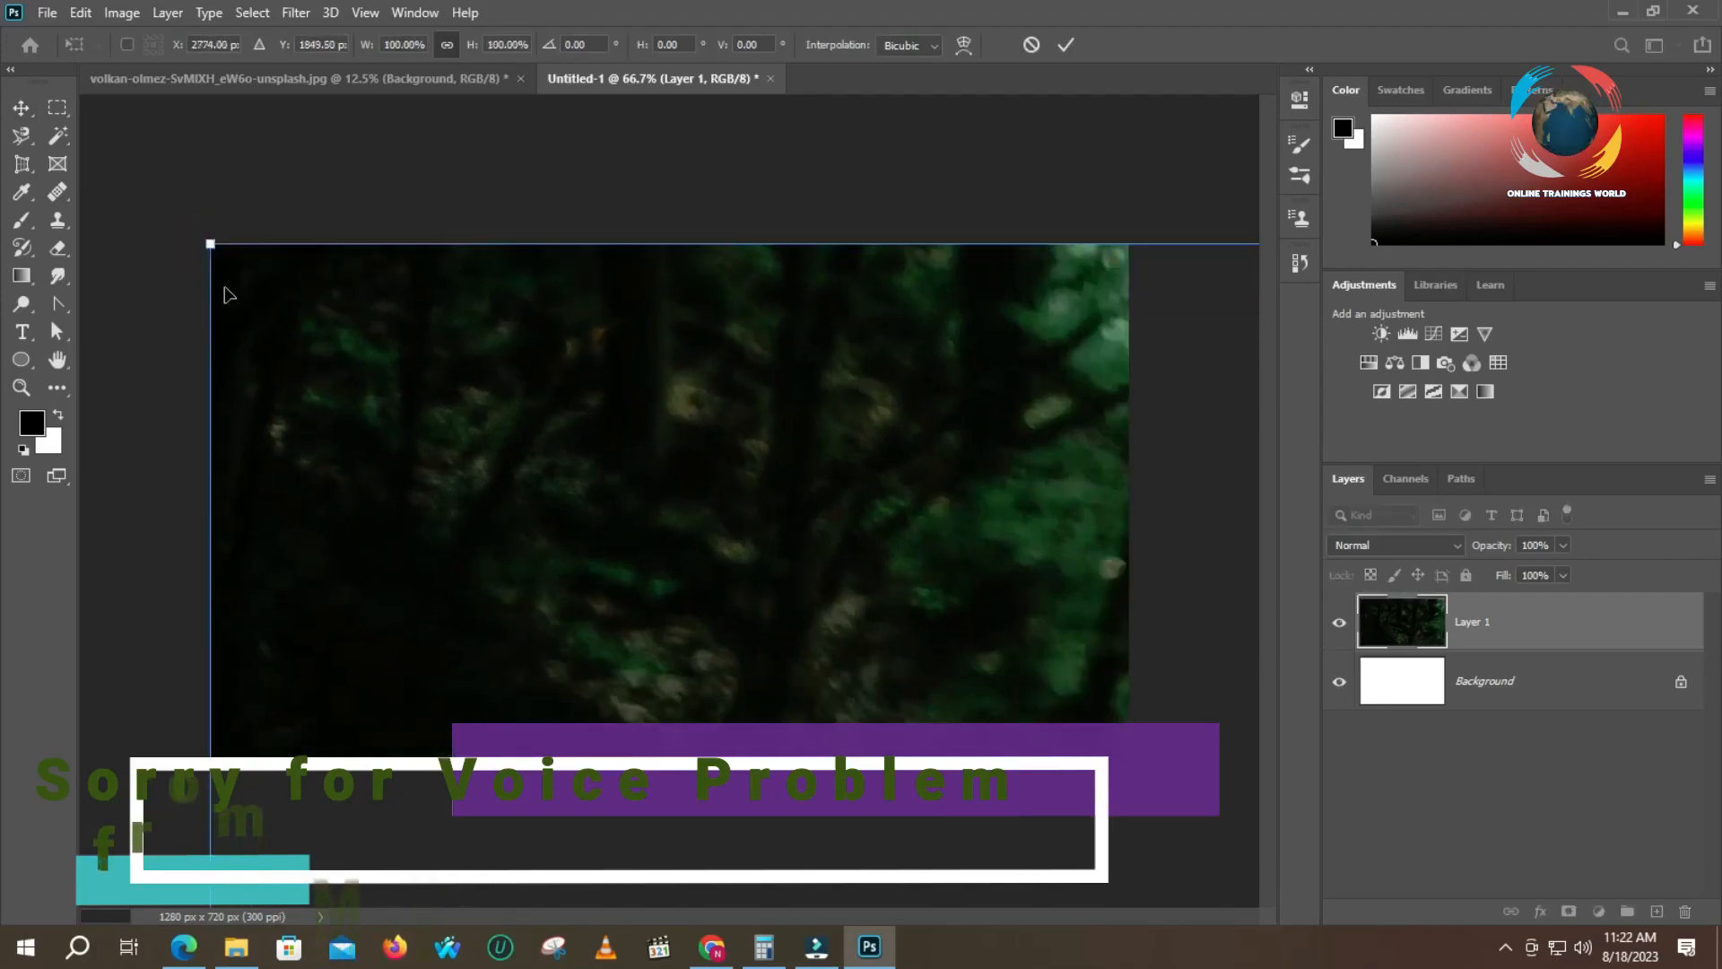
left_click_drag(208, 244, 332, 269)
left_click_drag(208, 151, 671, 489)
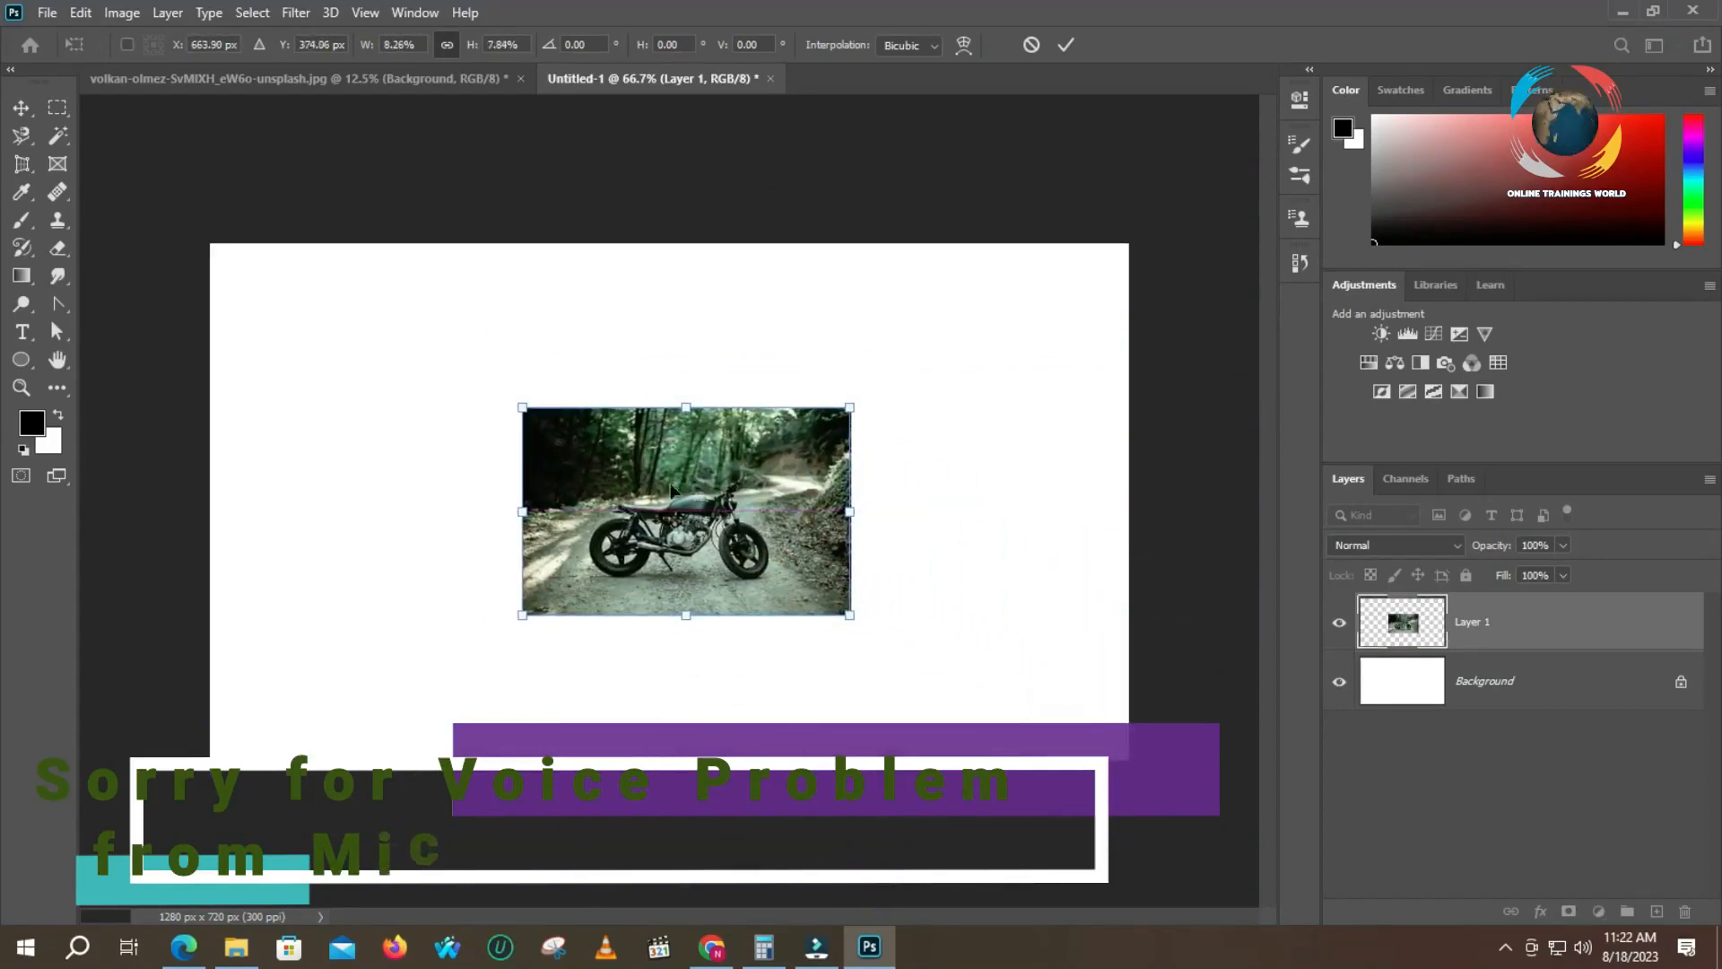
left_click_drag(679, 561, 663, 550)
left_click(1067, 46)
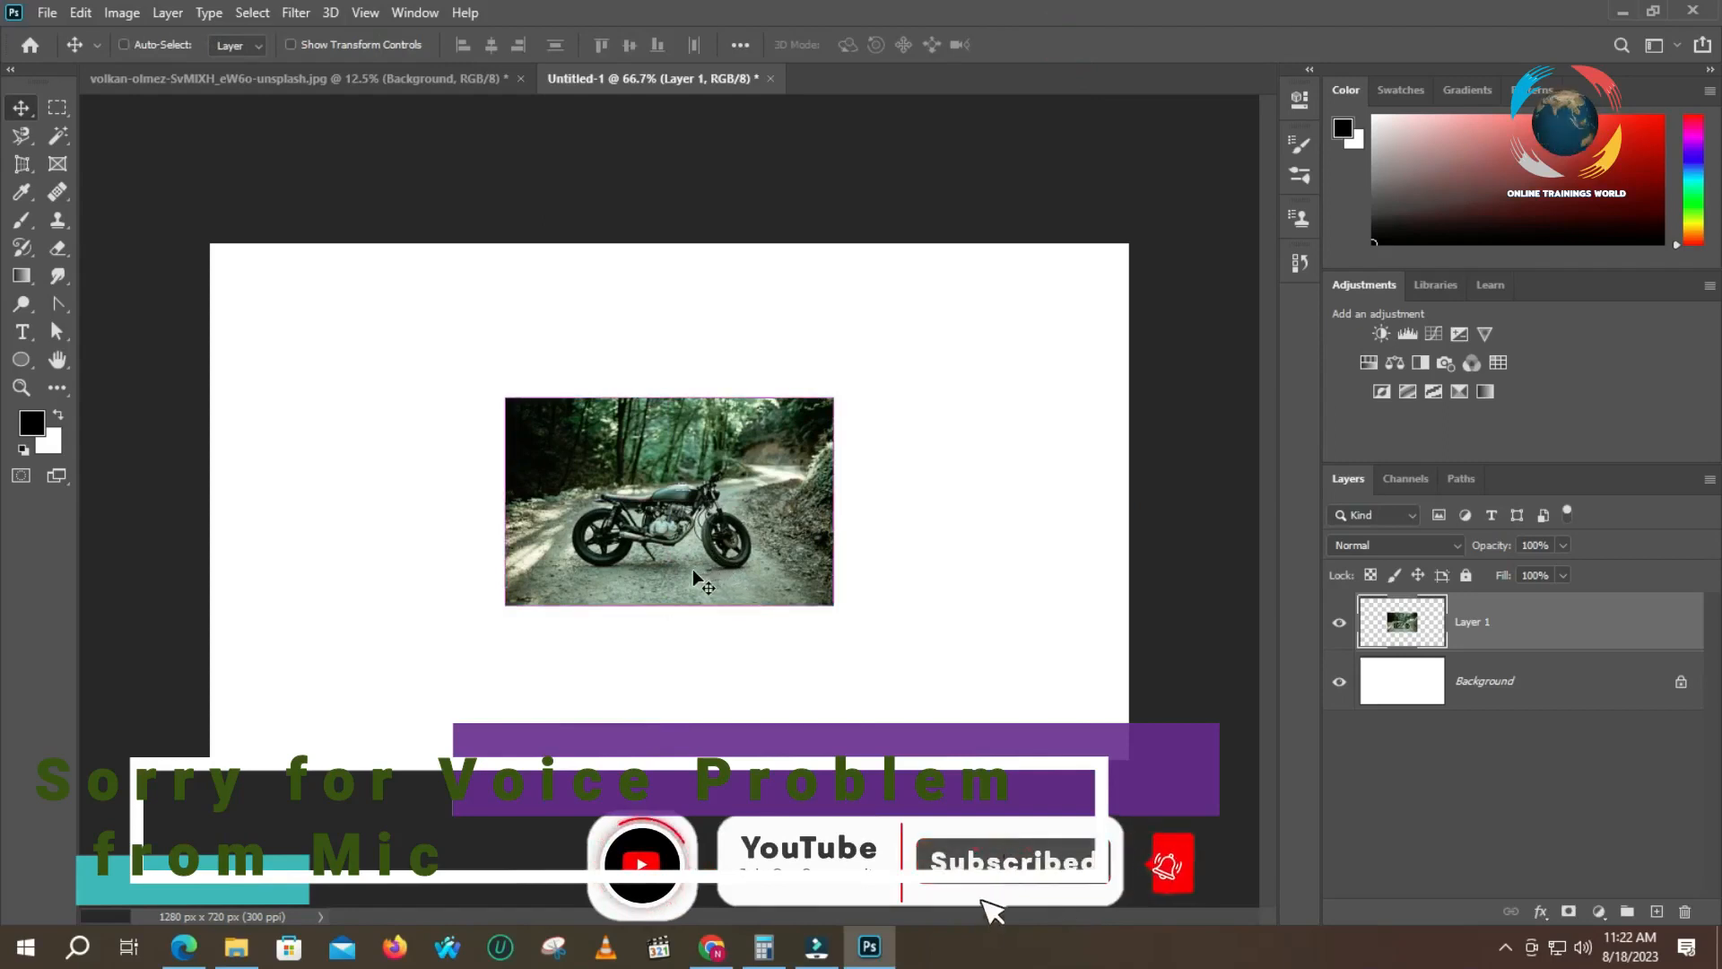
- Enlarge the small photo to about 359% with Free Transform and position the motorcycle in the middle of the canvas
key("ctrl+t")
left_click_drag(505, 398, 186, 195)
left_click_drag(835, 606, 1366, 943)
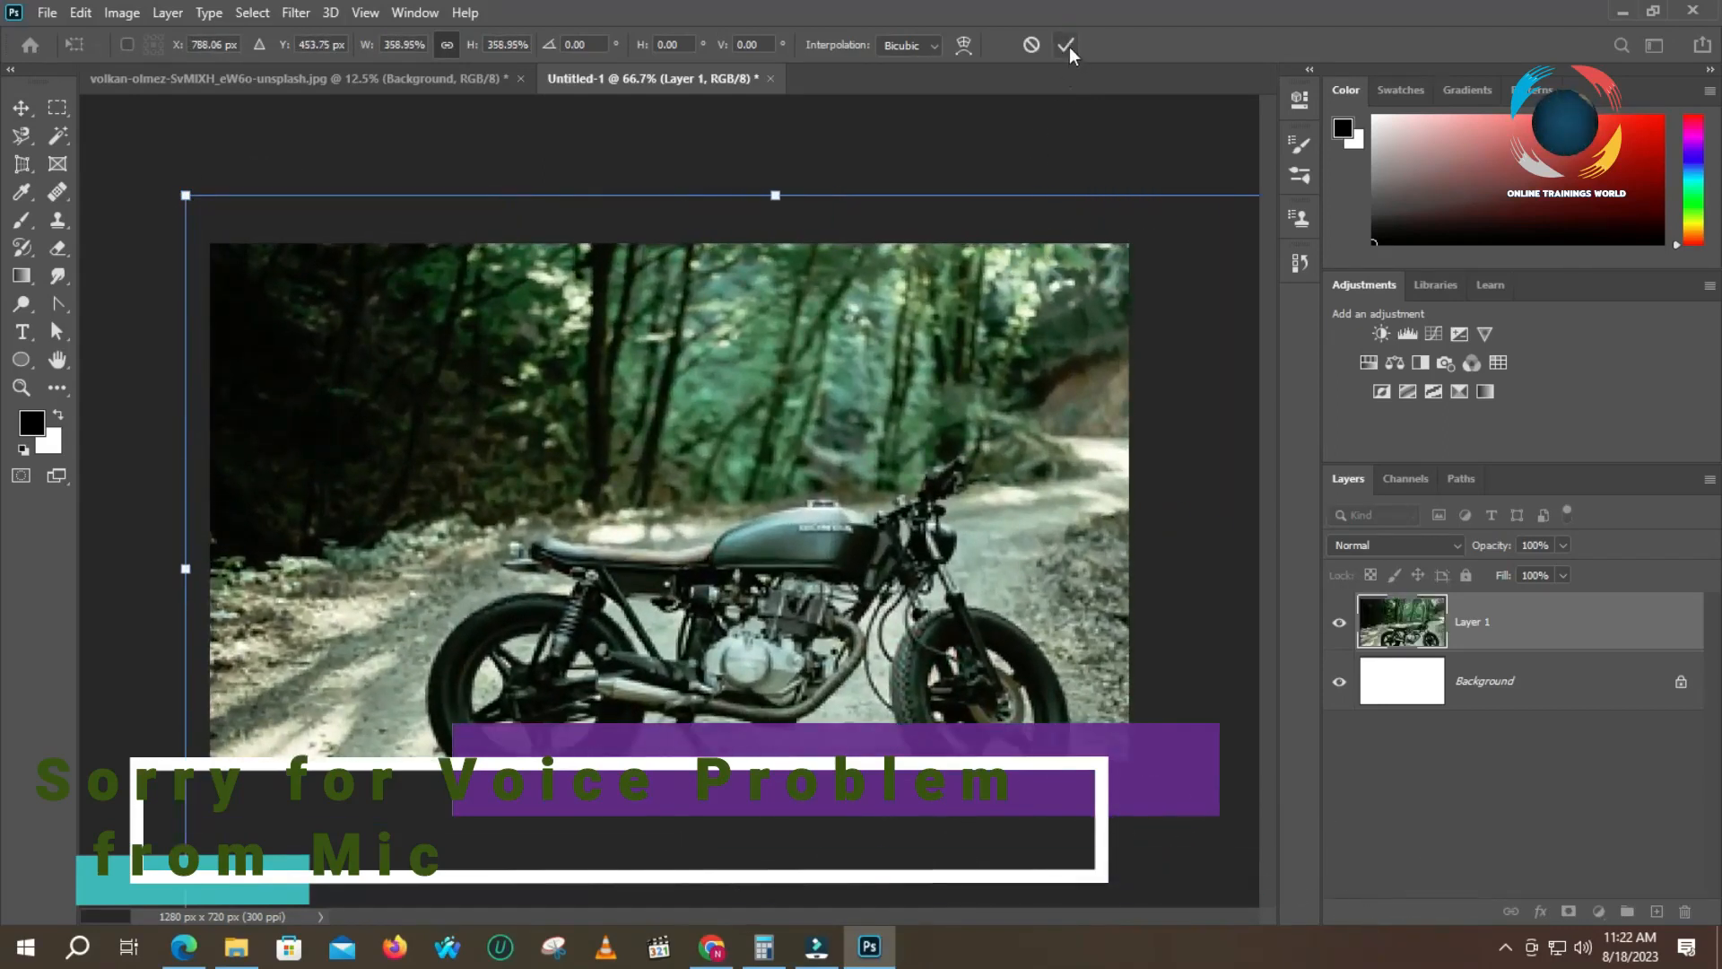
left_click_drag(904, 494, 813, 386)
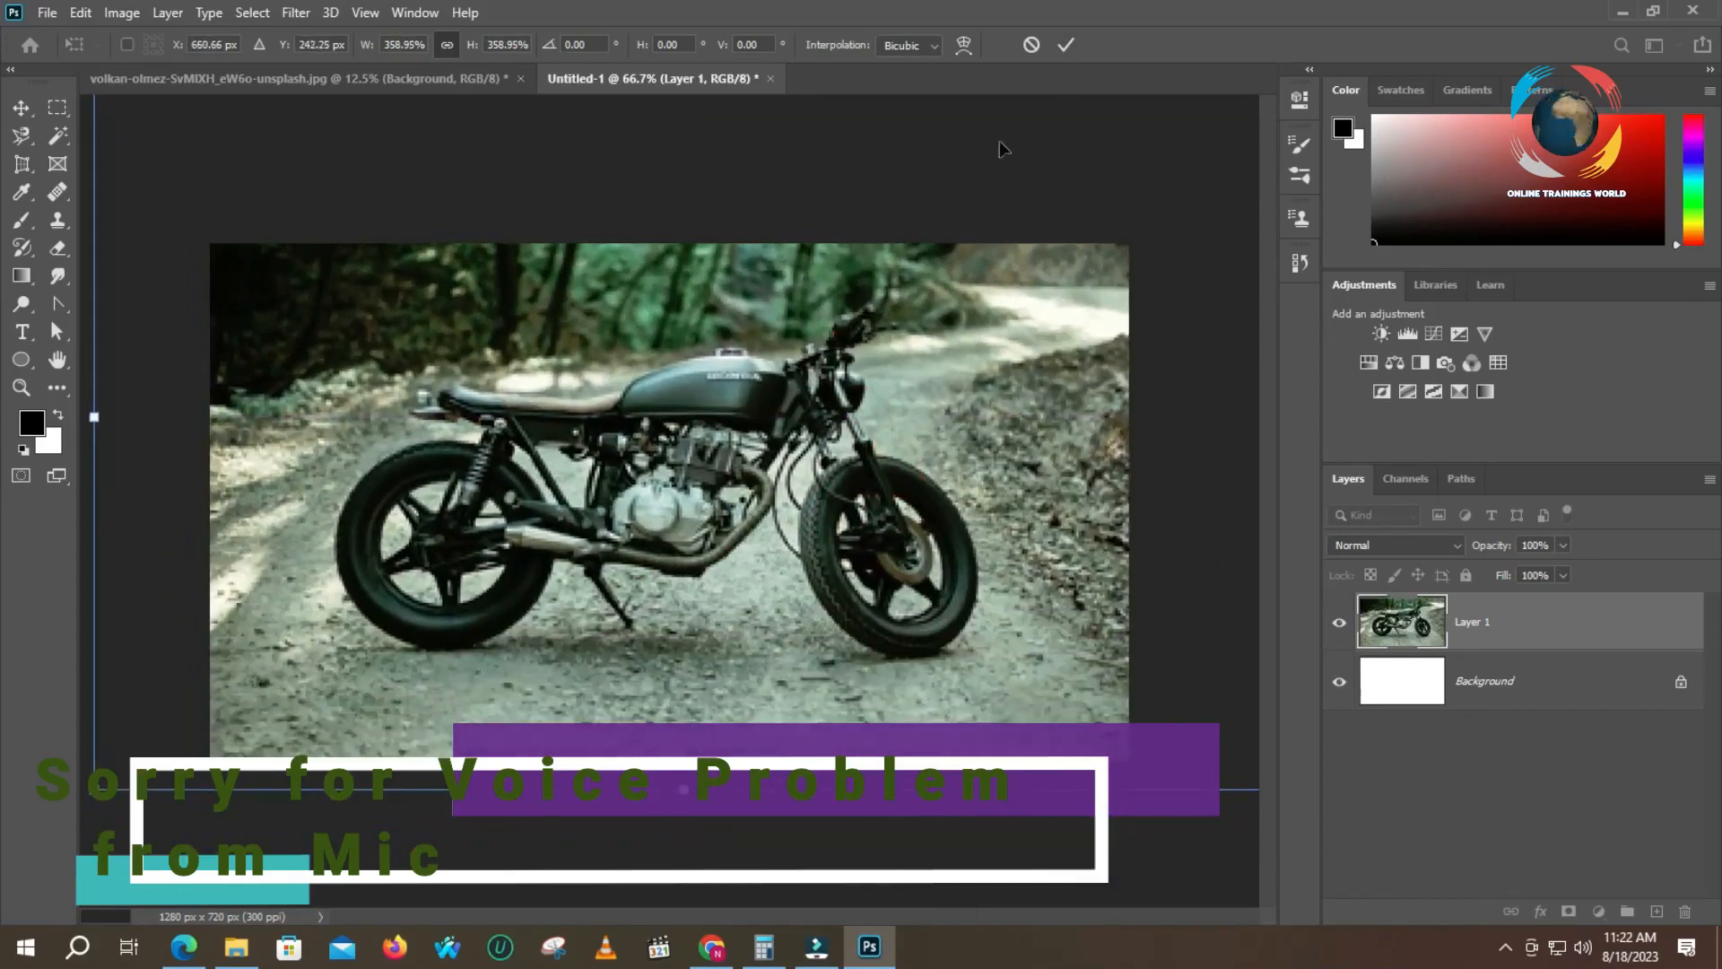
left_click(1064, 46)
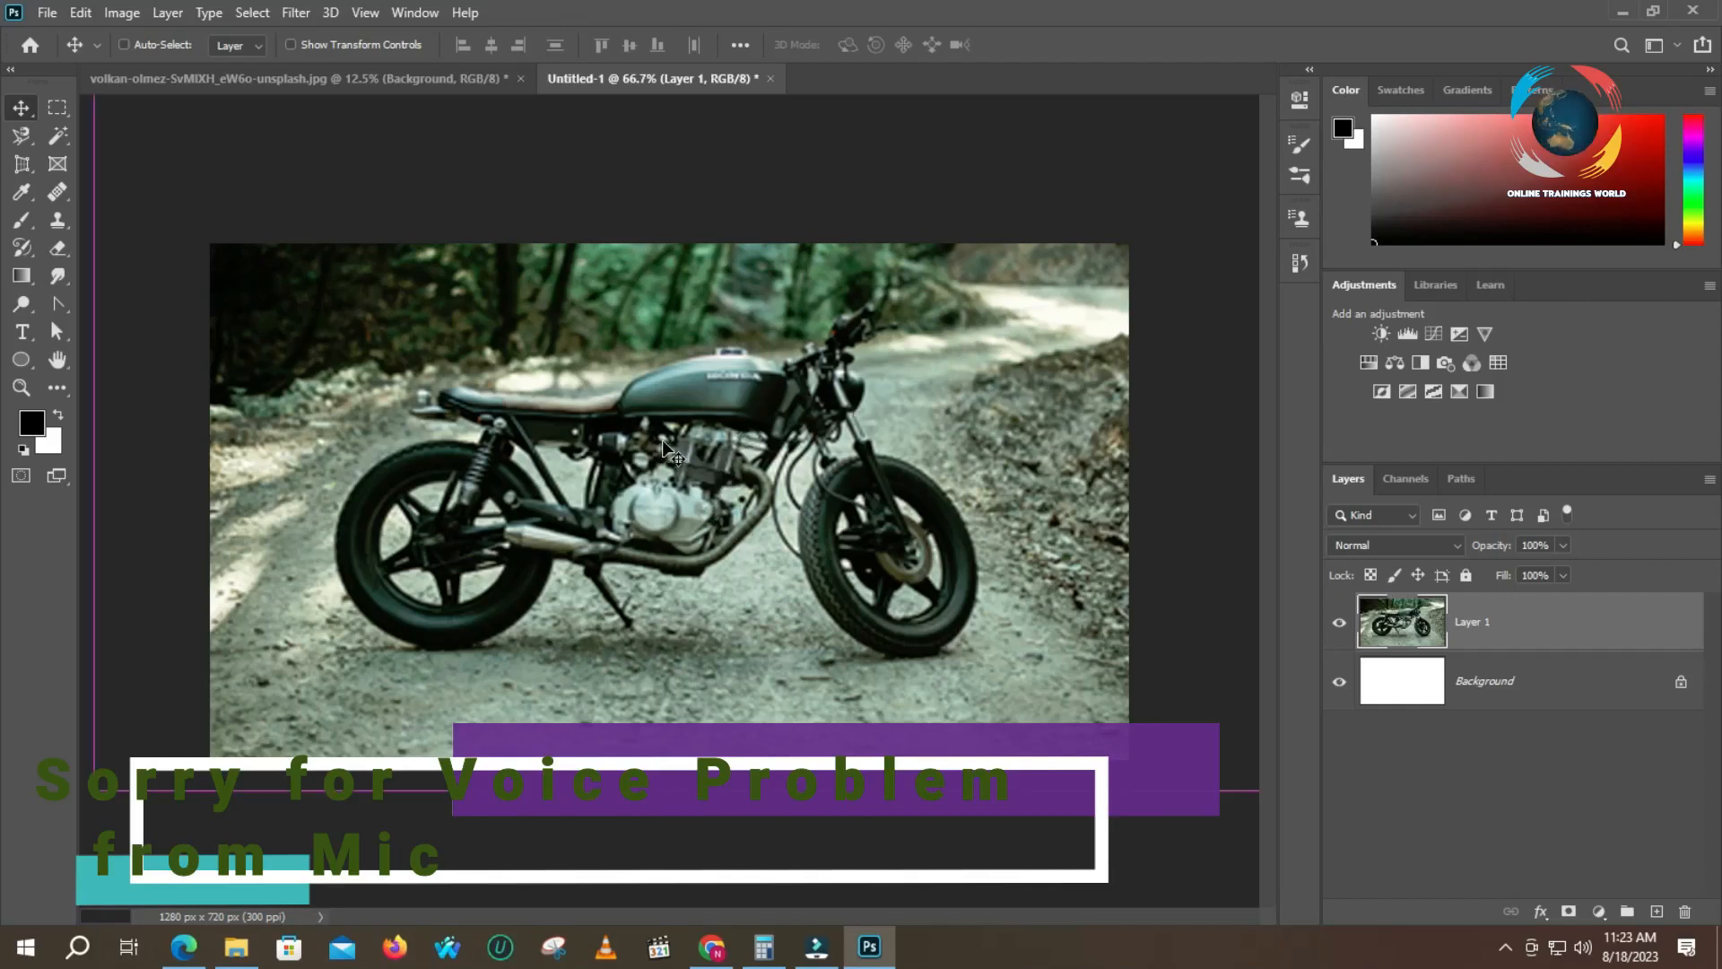
- Scale the enlarged photo down to about 31% with Free Transform and place it near the canvas center
key("ctrl+t")
left_click_drag(507, 264, 597, 487)
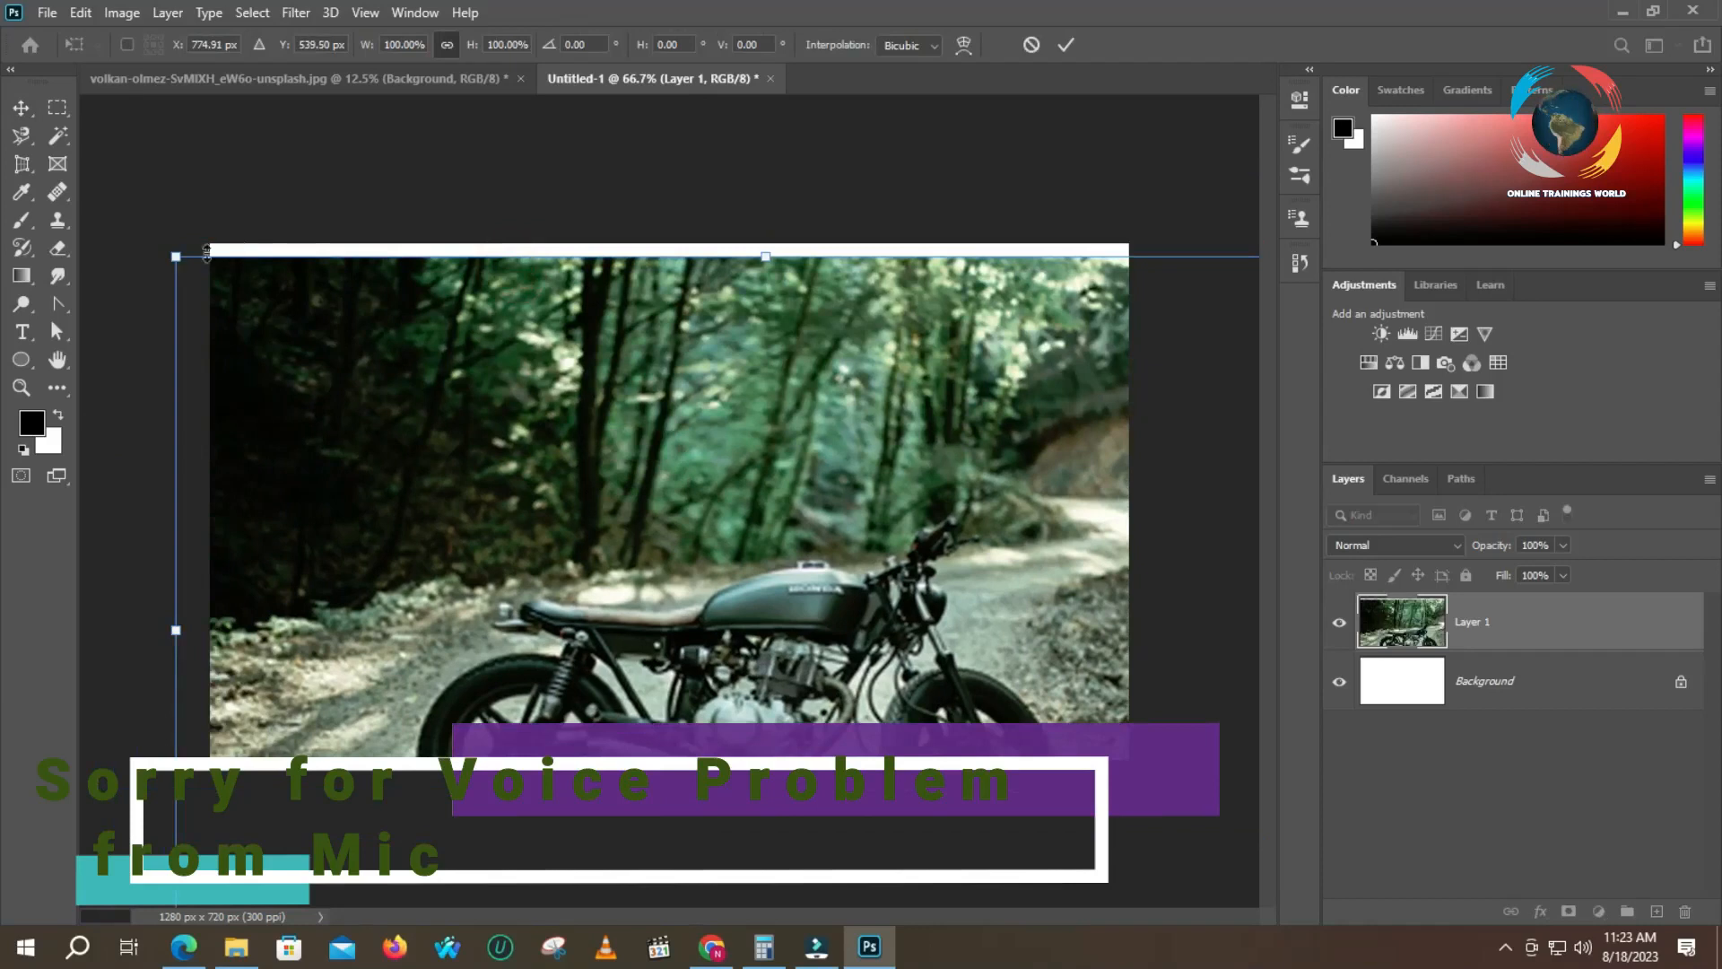
left_click_drag(174, 255, 884, 703)
left_click_drag(978, 759, 514, 376)
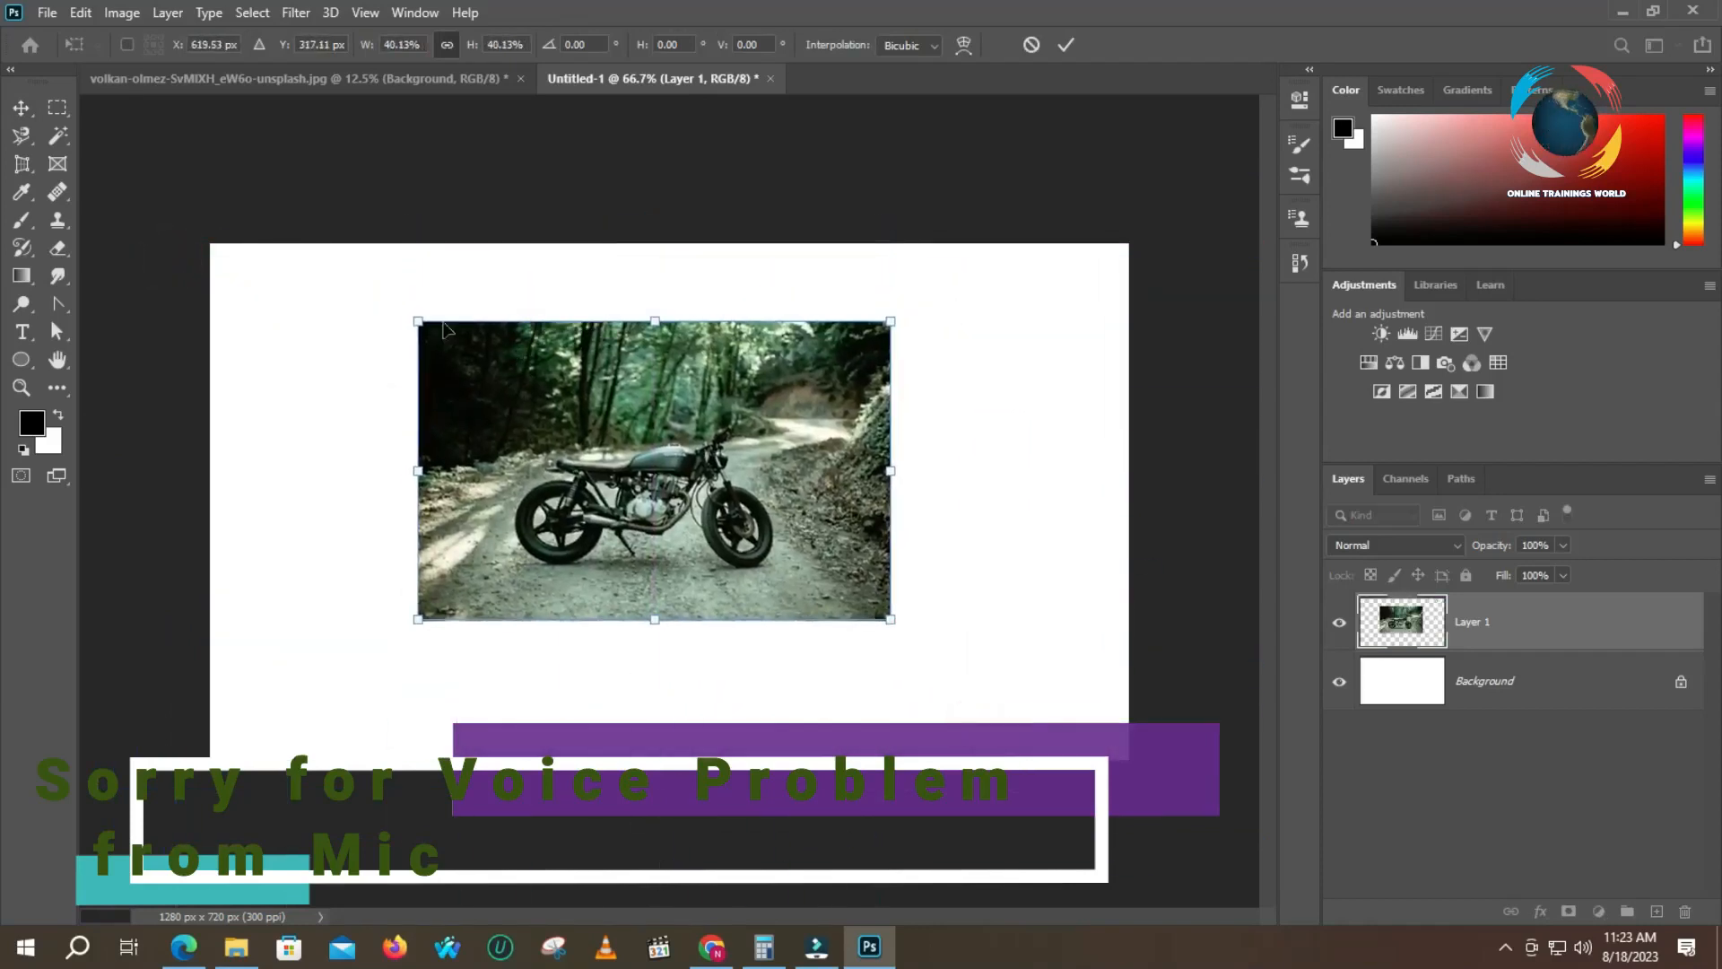
left_click_drag(416, 319, 527, 390)
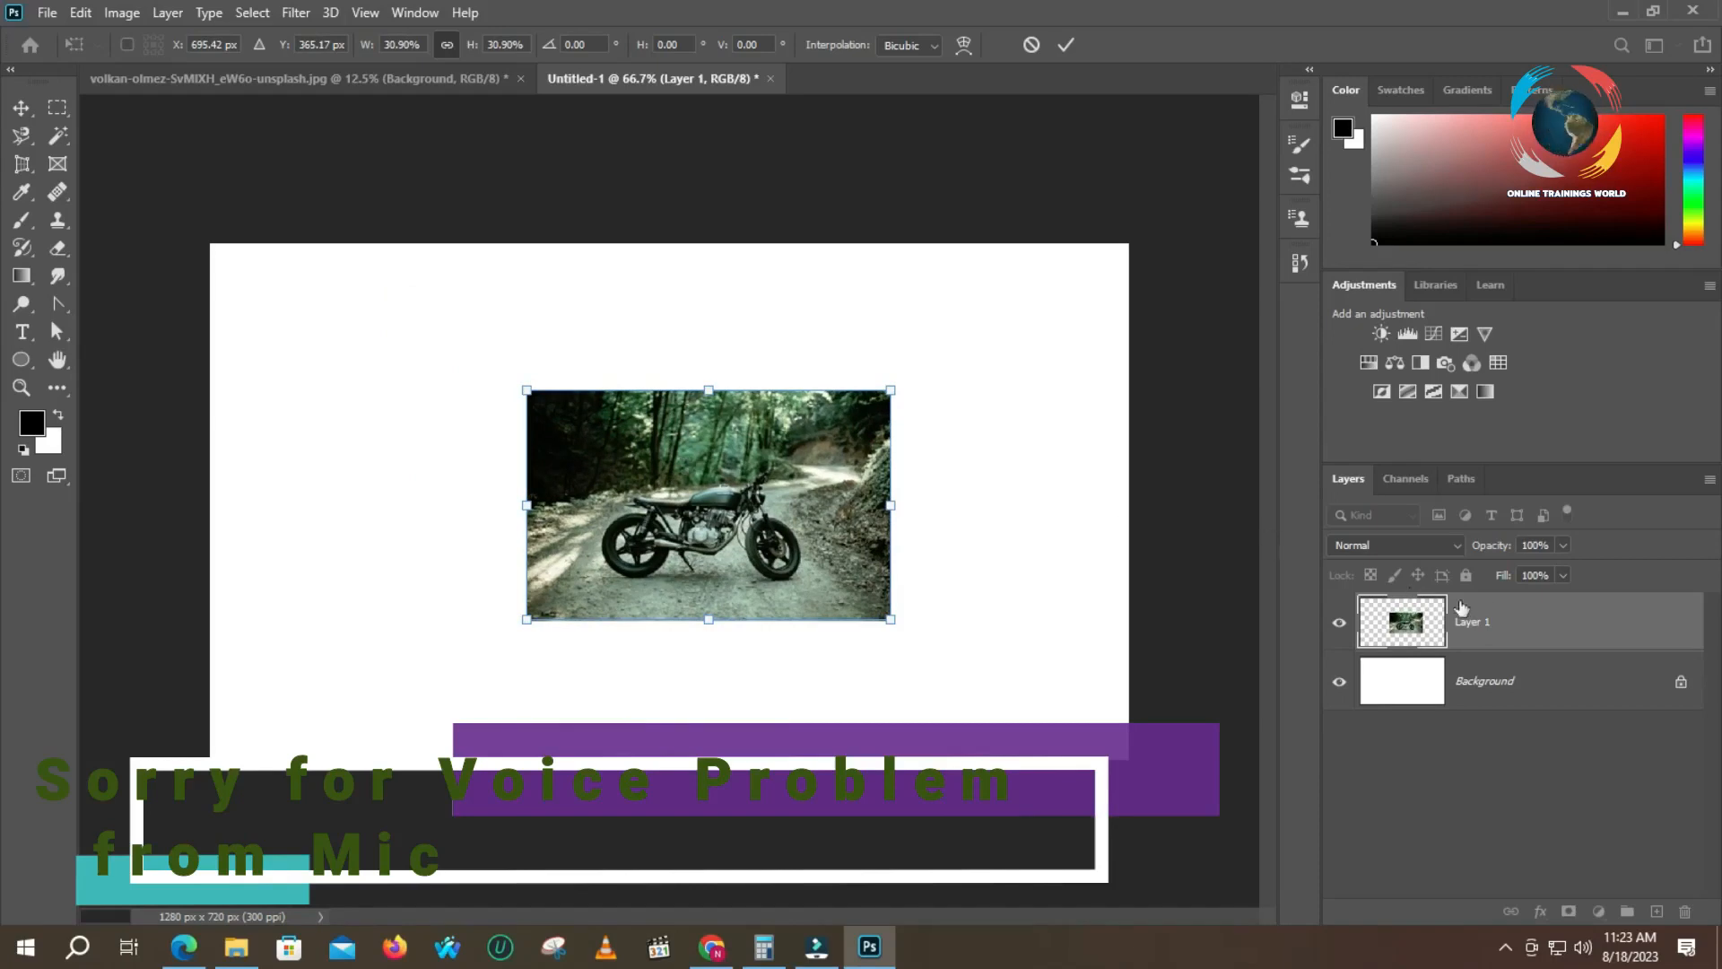
key("Return")
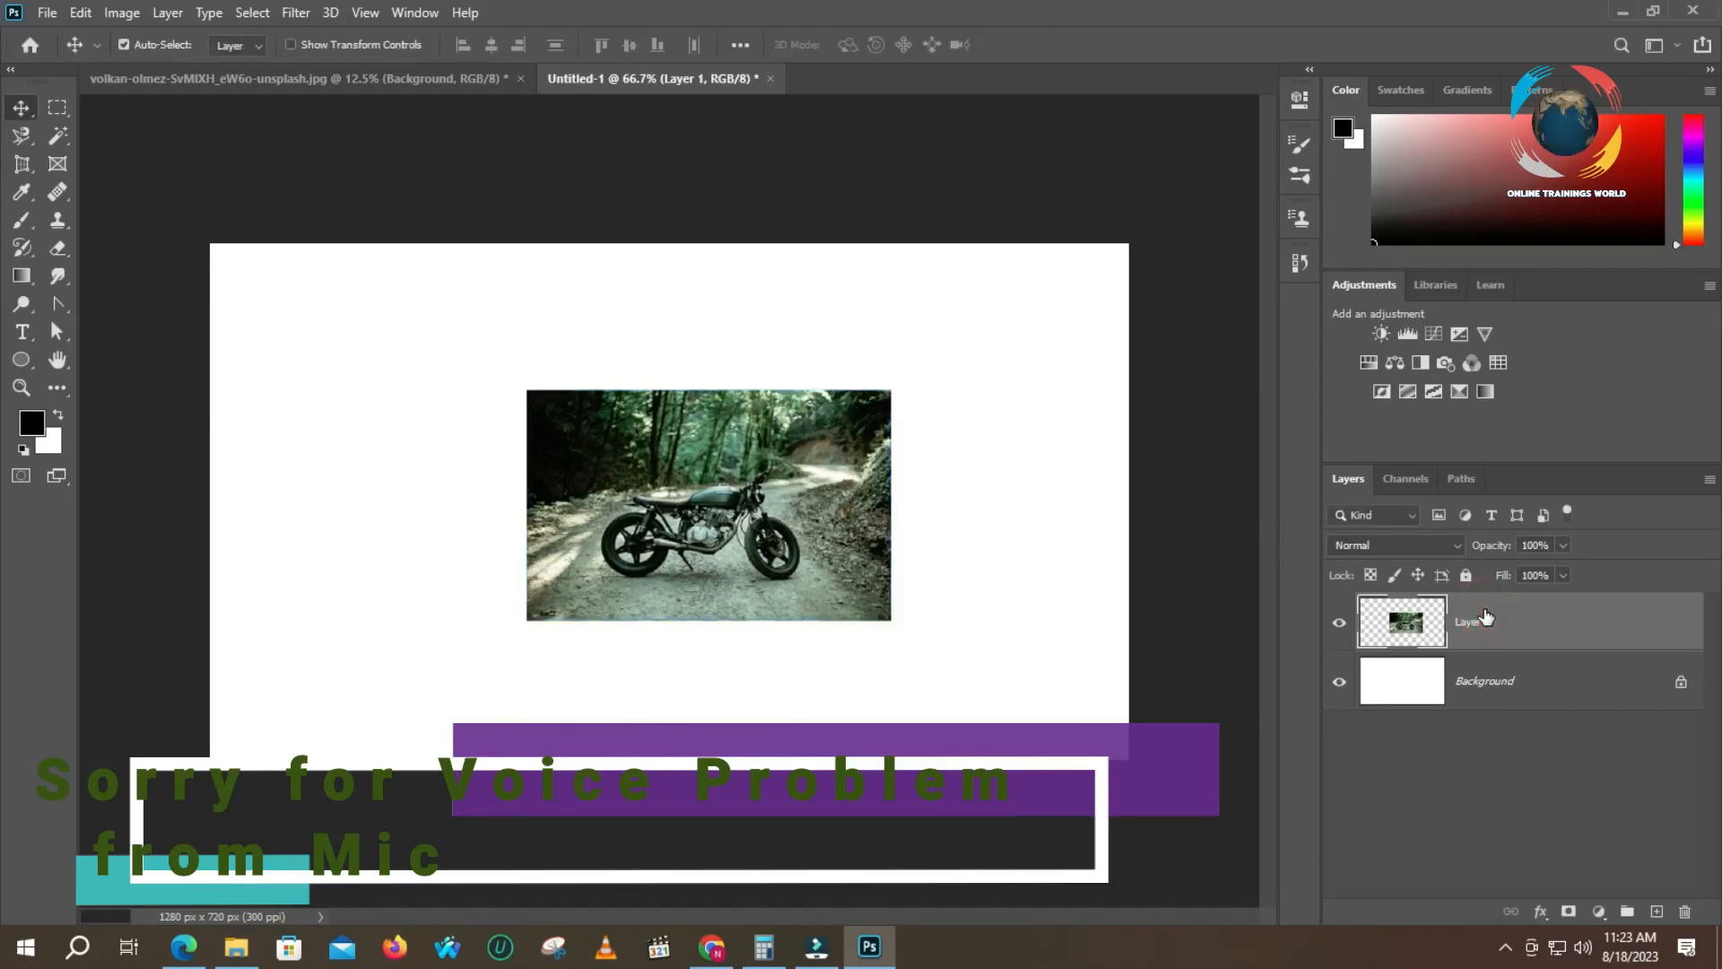
- Delete the resized photo layer and paste a fresh copy of the motorcycle photo into Untitled-1
left_click_drag(1457, 639, 1685, 913)
left_click(351, 81)
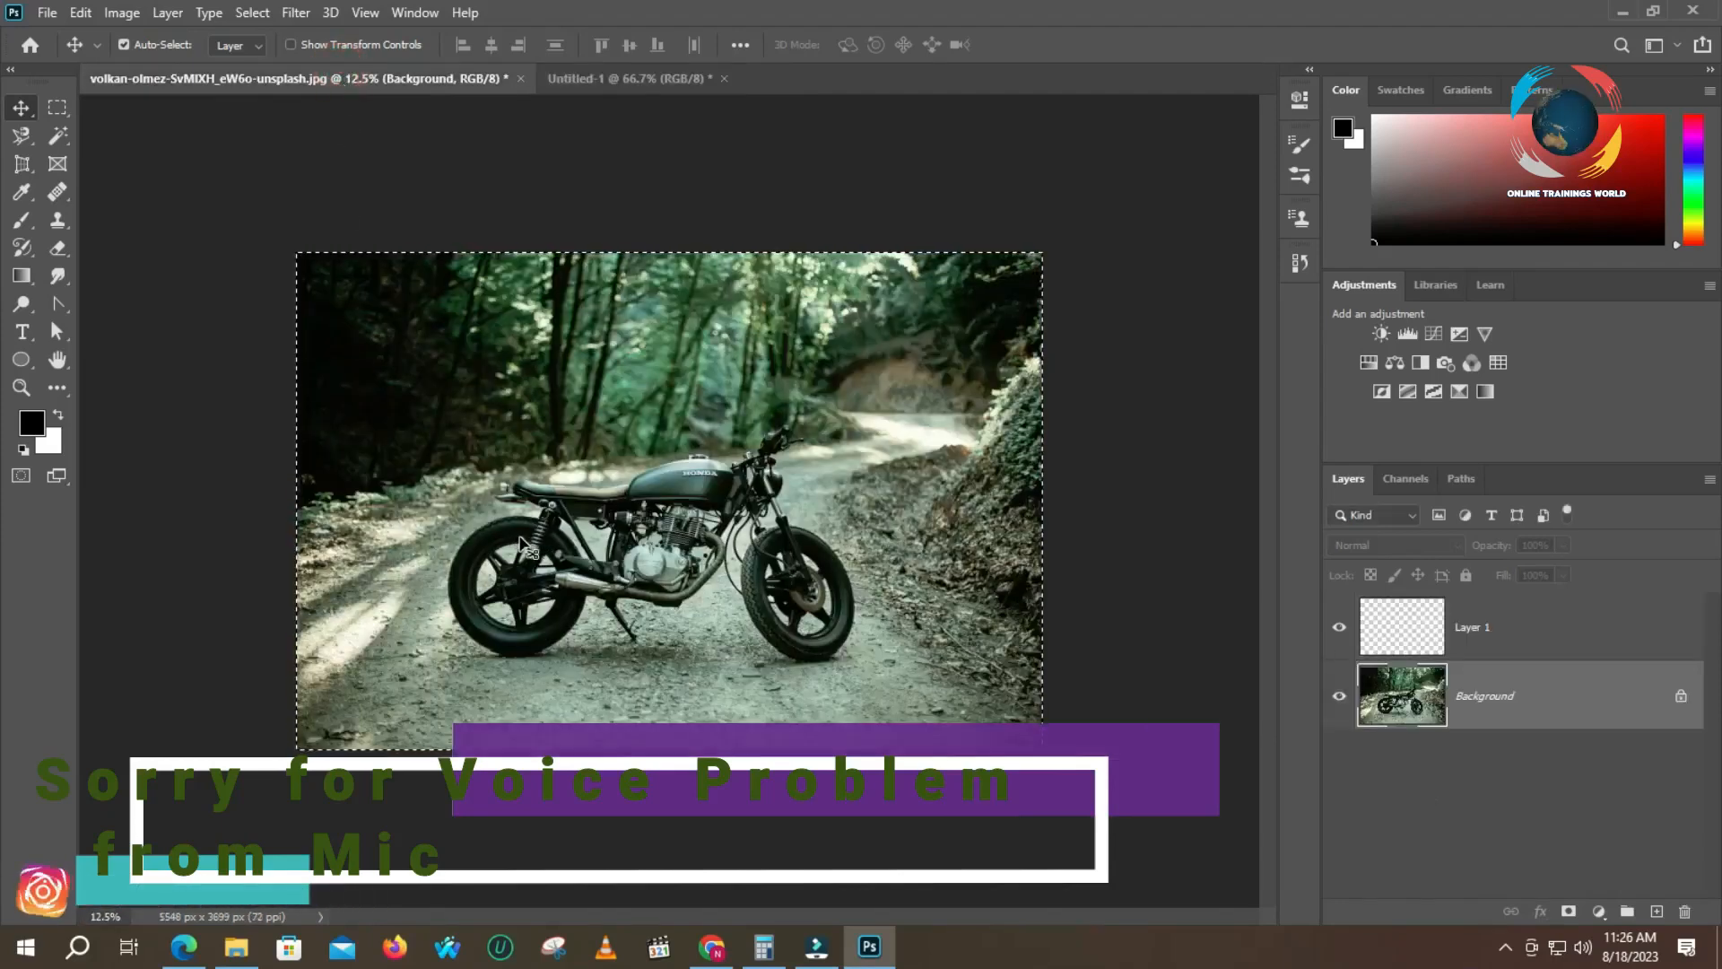
left_click(614, 79)
left_click(613, 291)
key("ctrl+v")
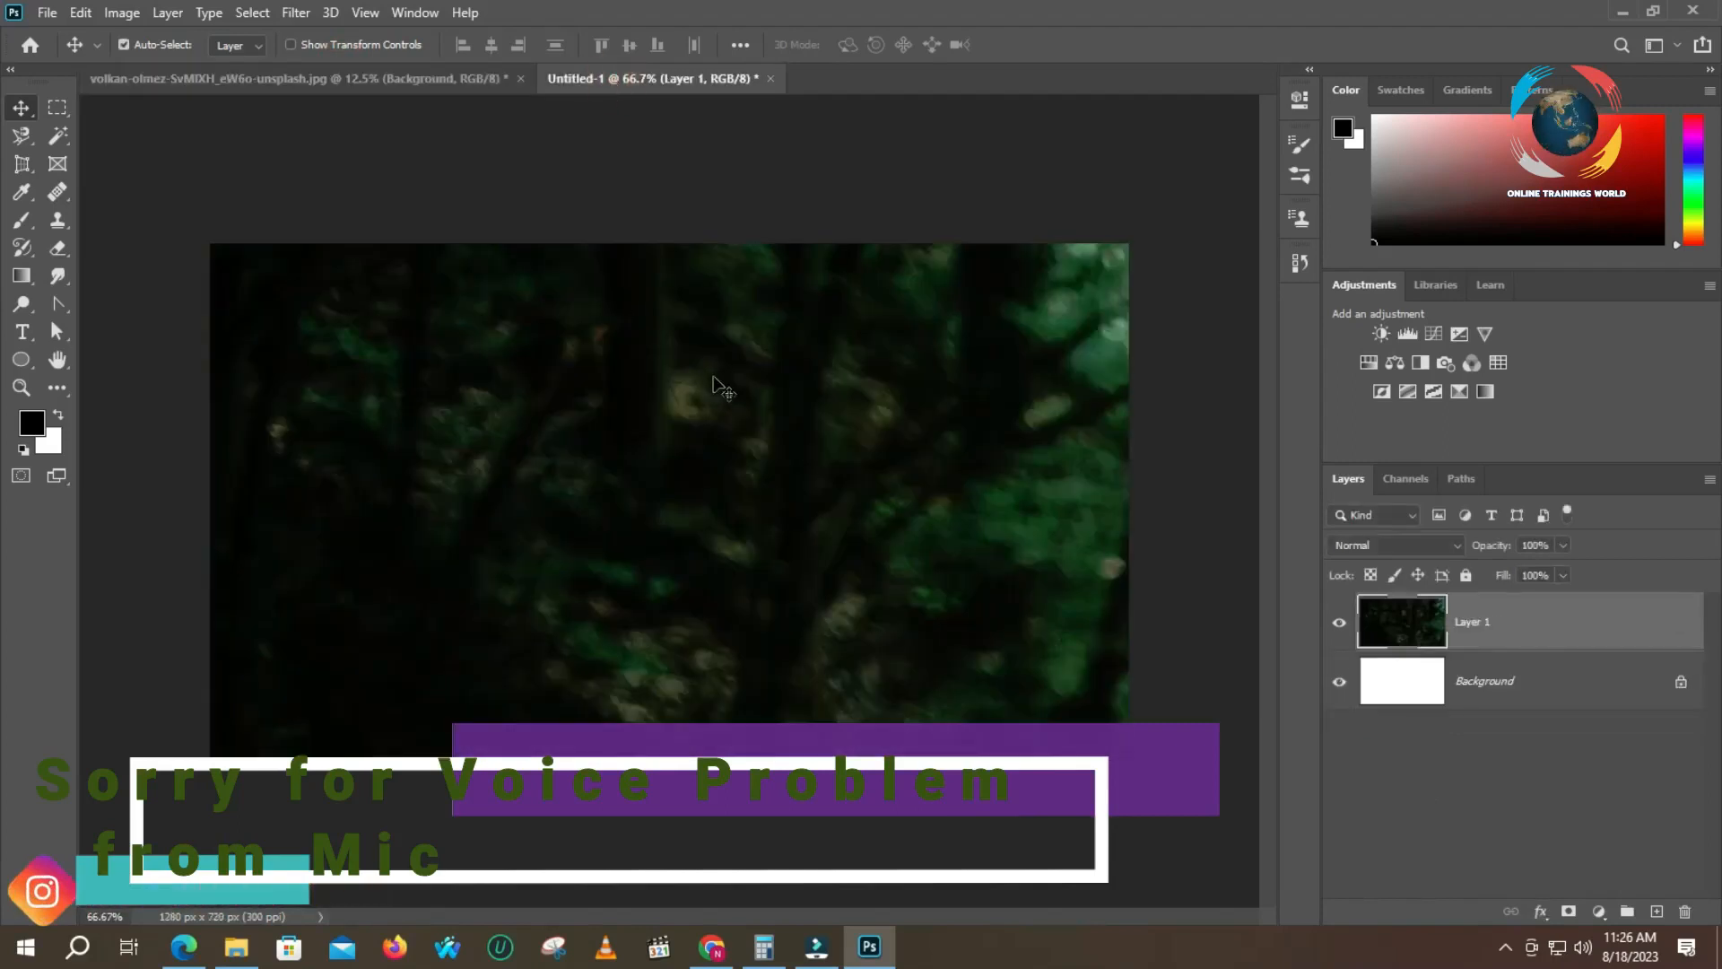
- Shift the pasted photo slightly toward the canvas's upper-left corner, leave Free Transform without resizing, and deselect the layer
left_click_drag(828, 357, 734, 365)
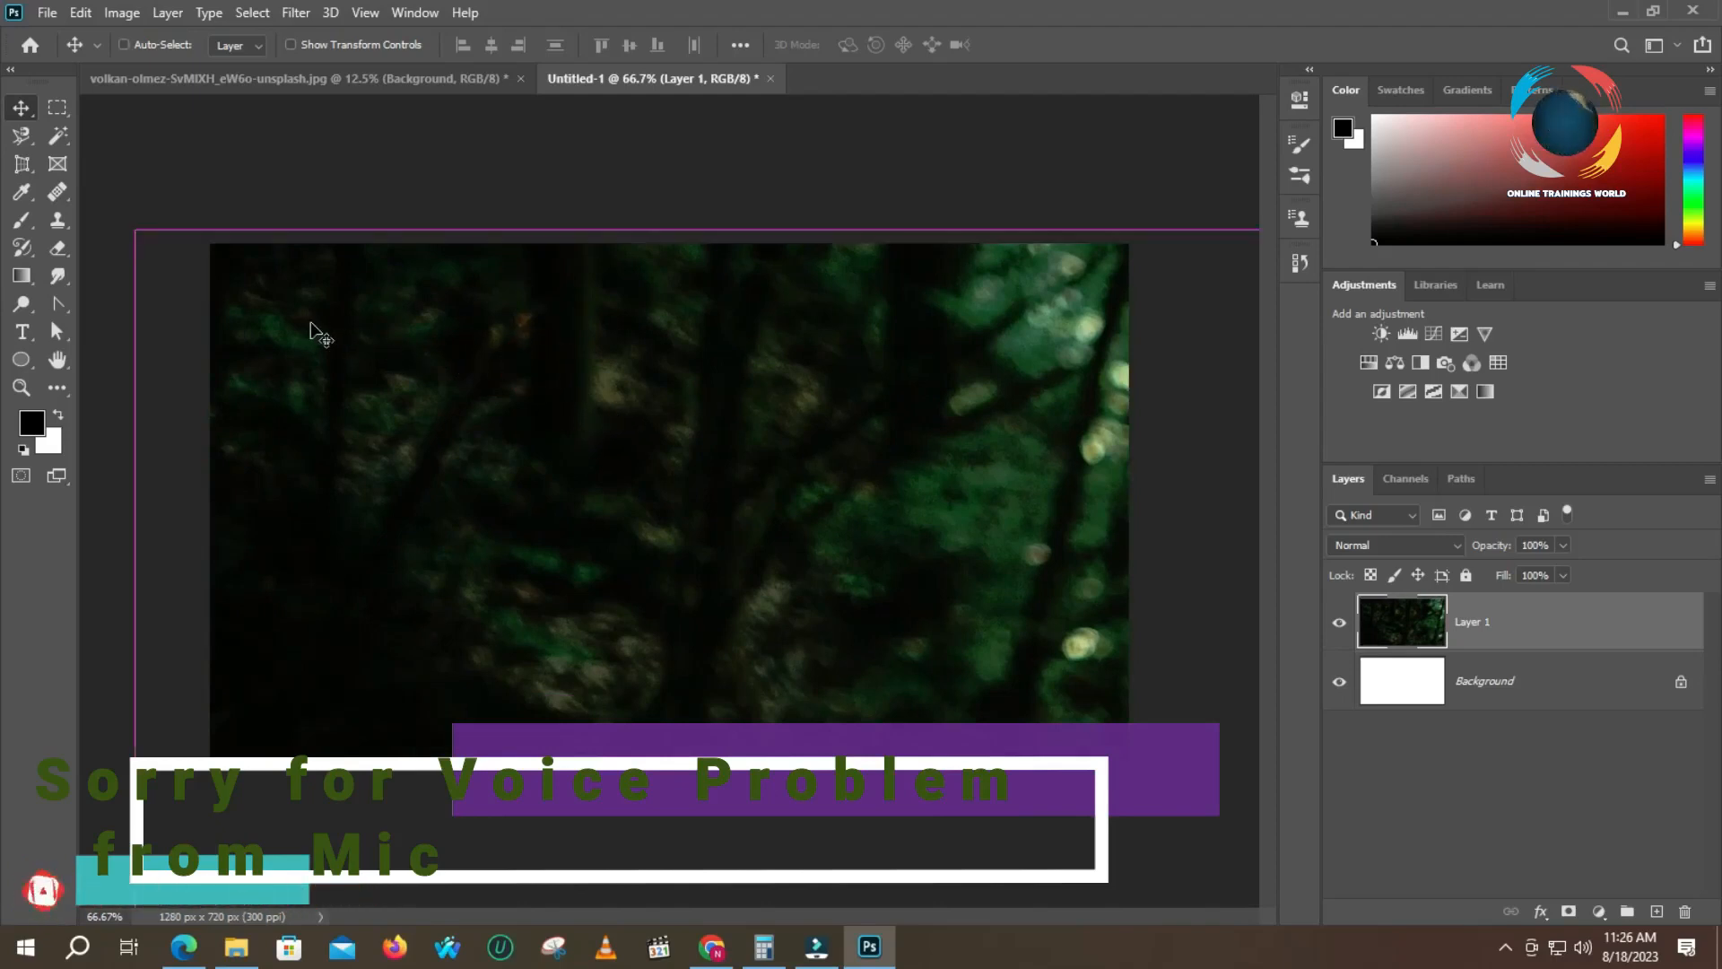
key("ctrl+t")
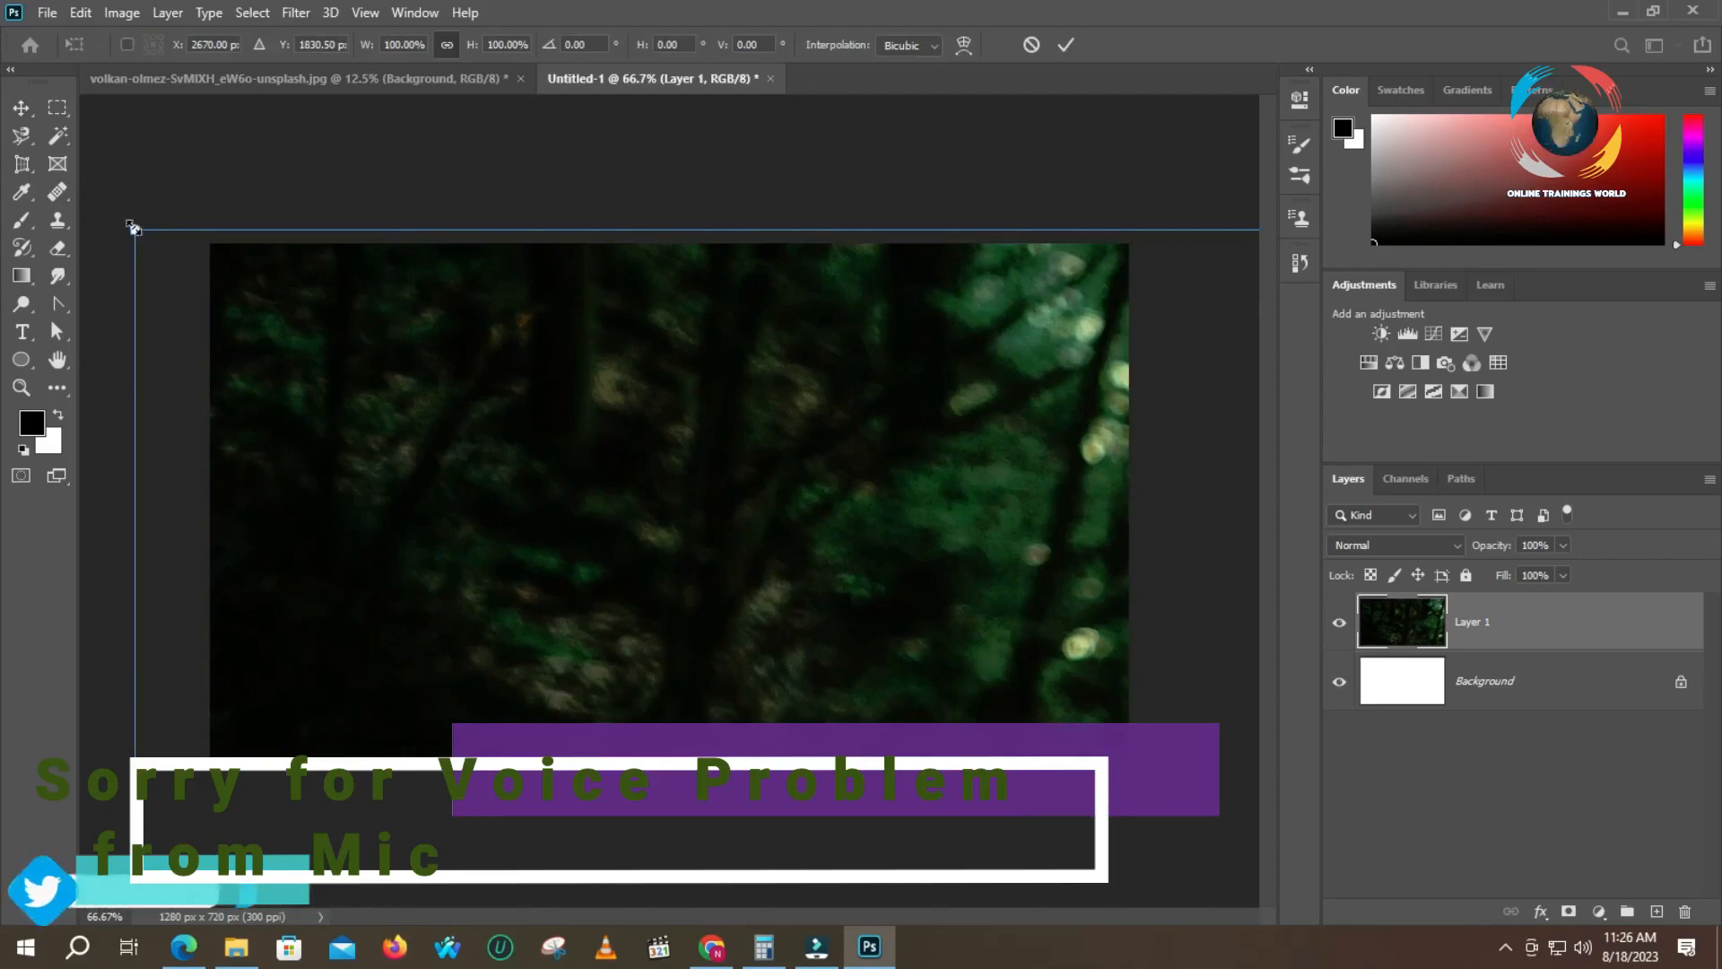
left_click(1498, 725)
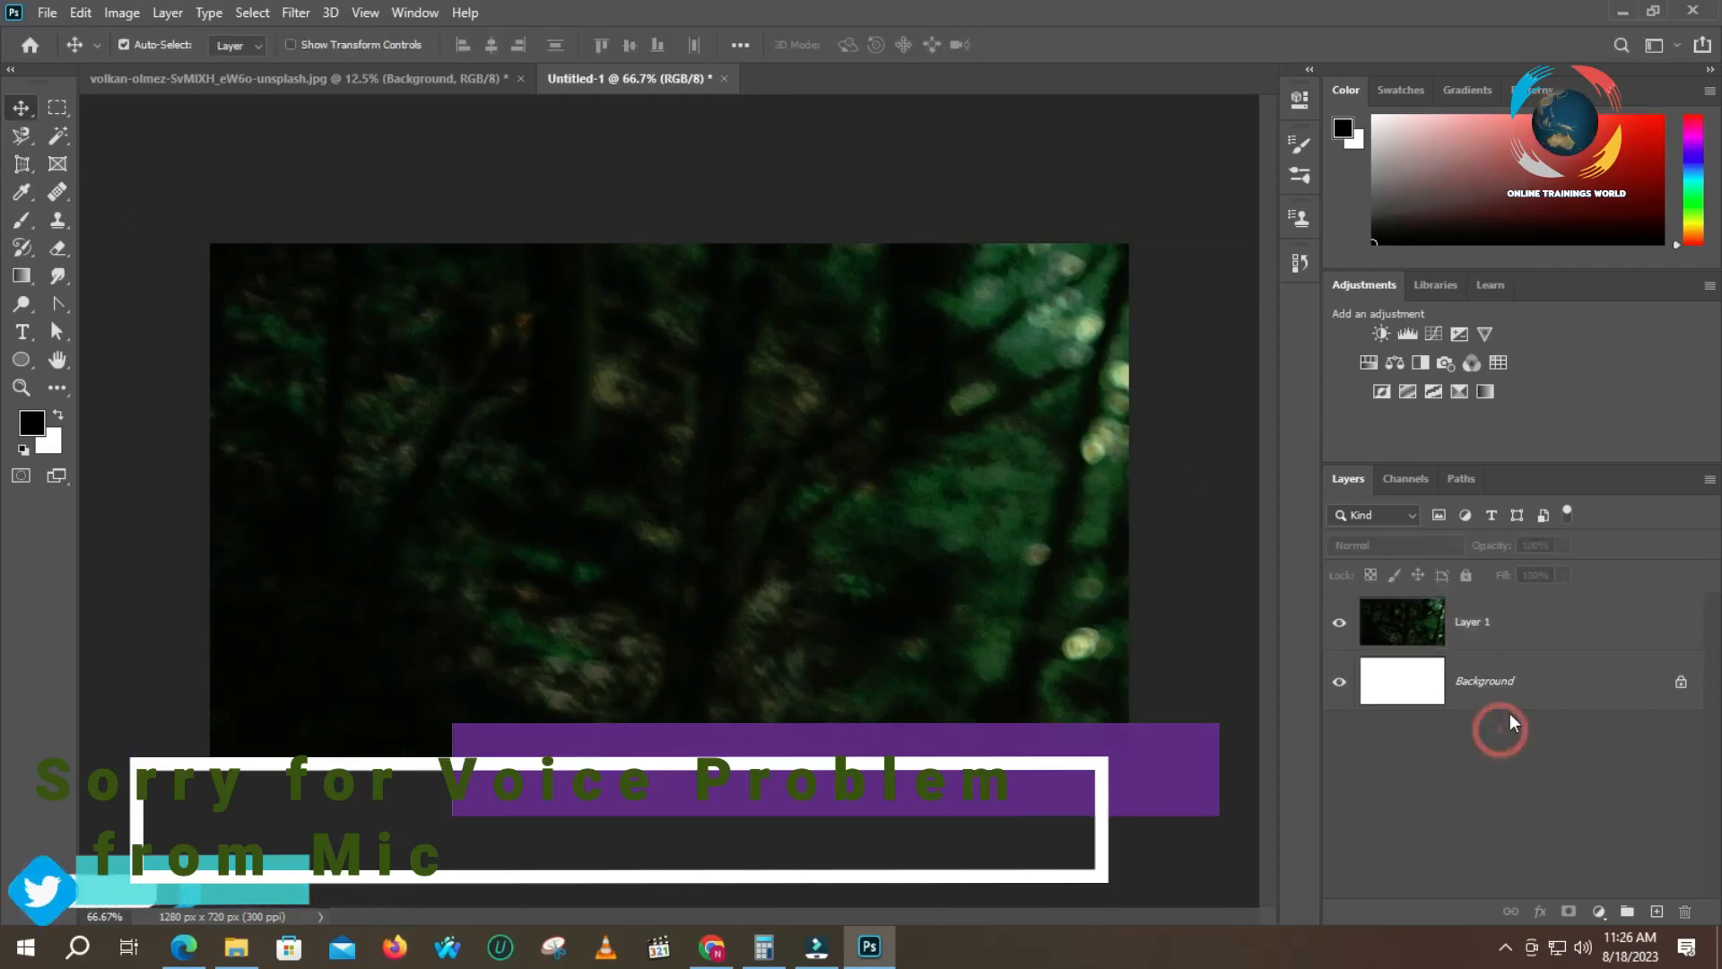
- Convert the locked Background into a regular layer named Layer 0 and delete it from the document
right_click(1425, 628)
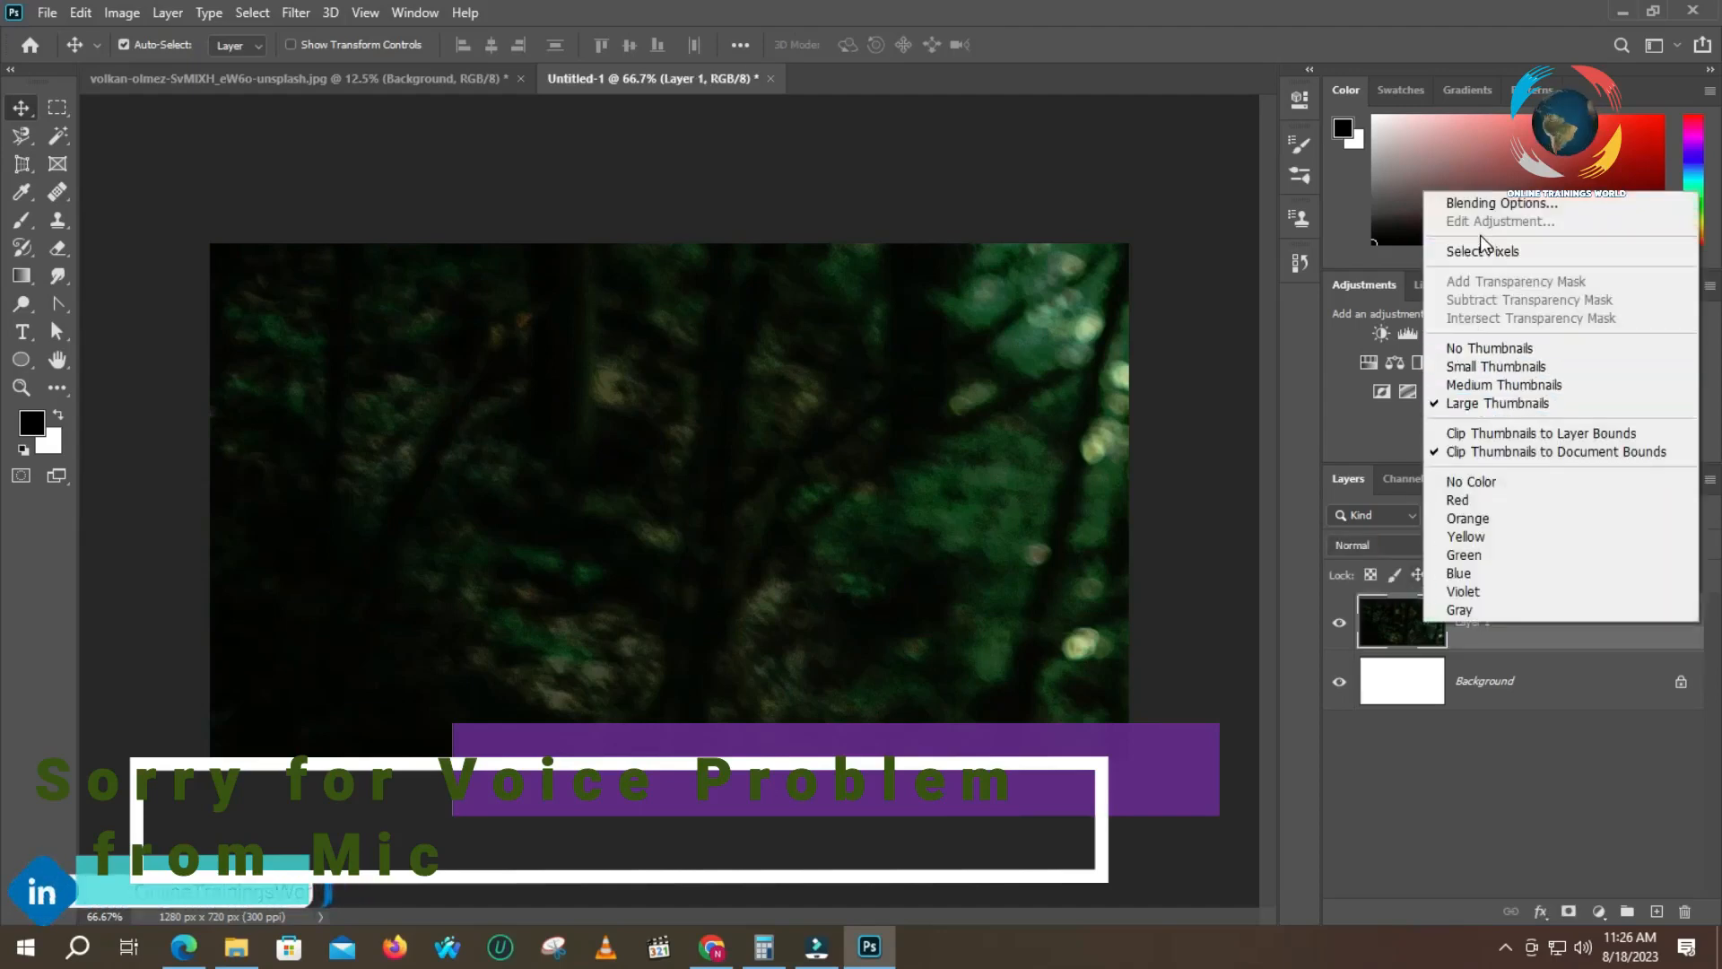
left_click(1424, 691)
right_click(1426, 692)
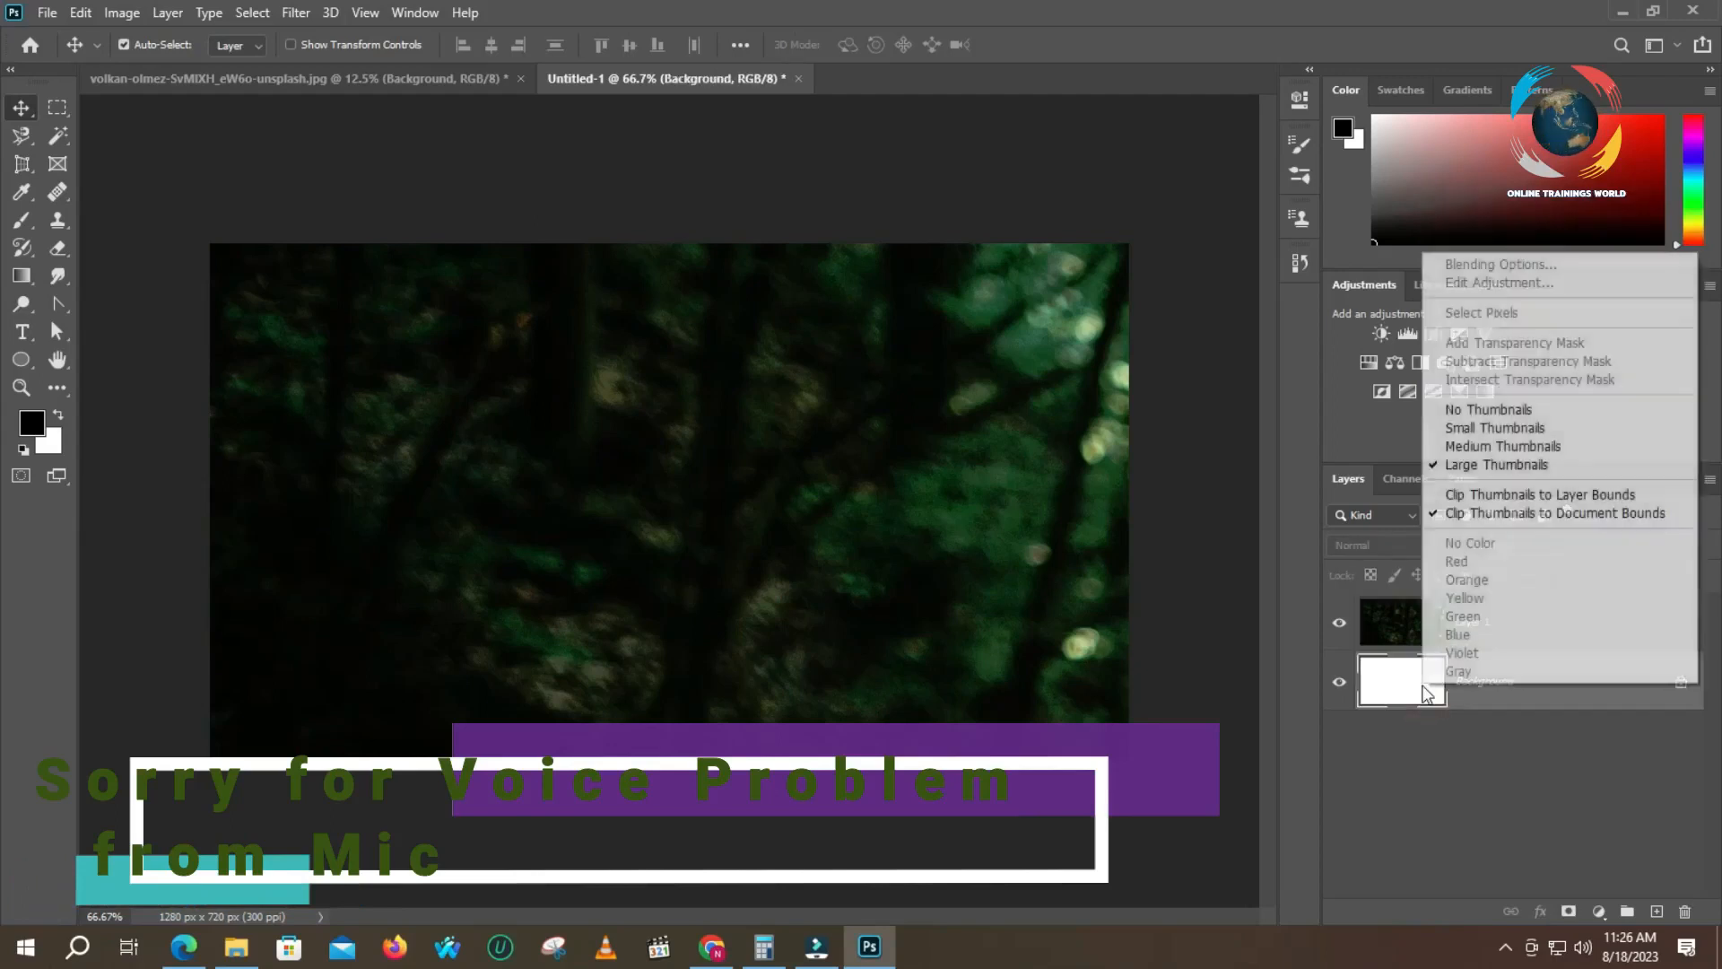
left_click(1426, 692)
double_click(1426, 691)
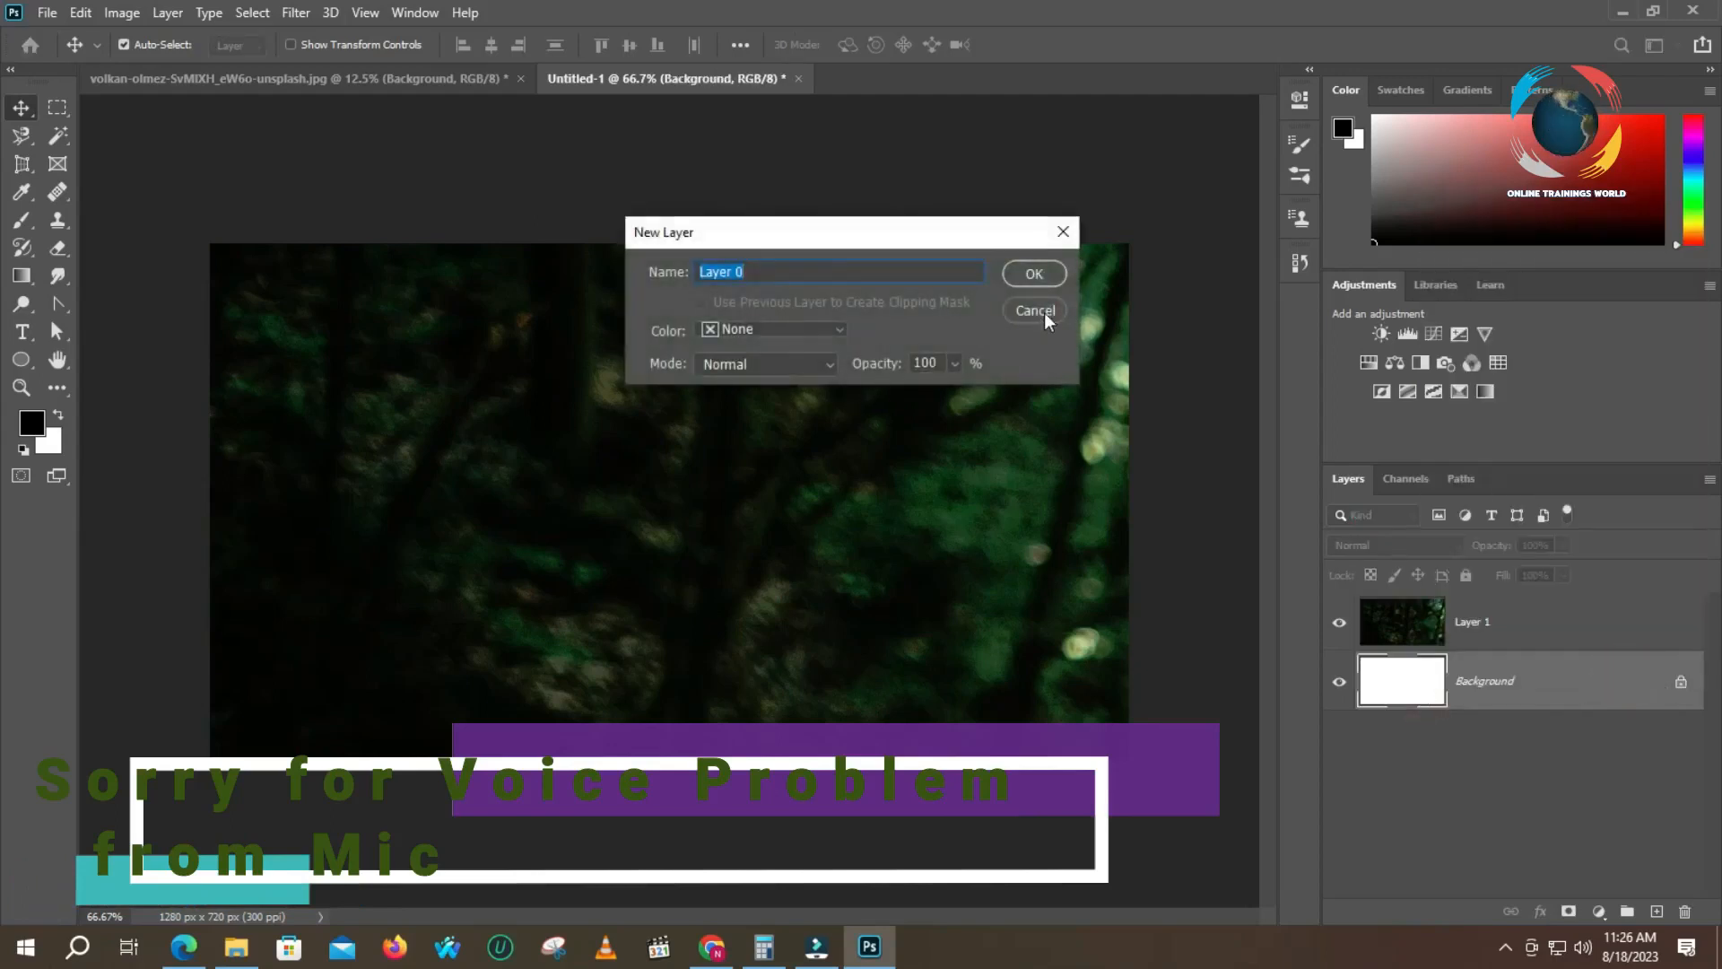
left_click(1034, 274)
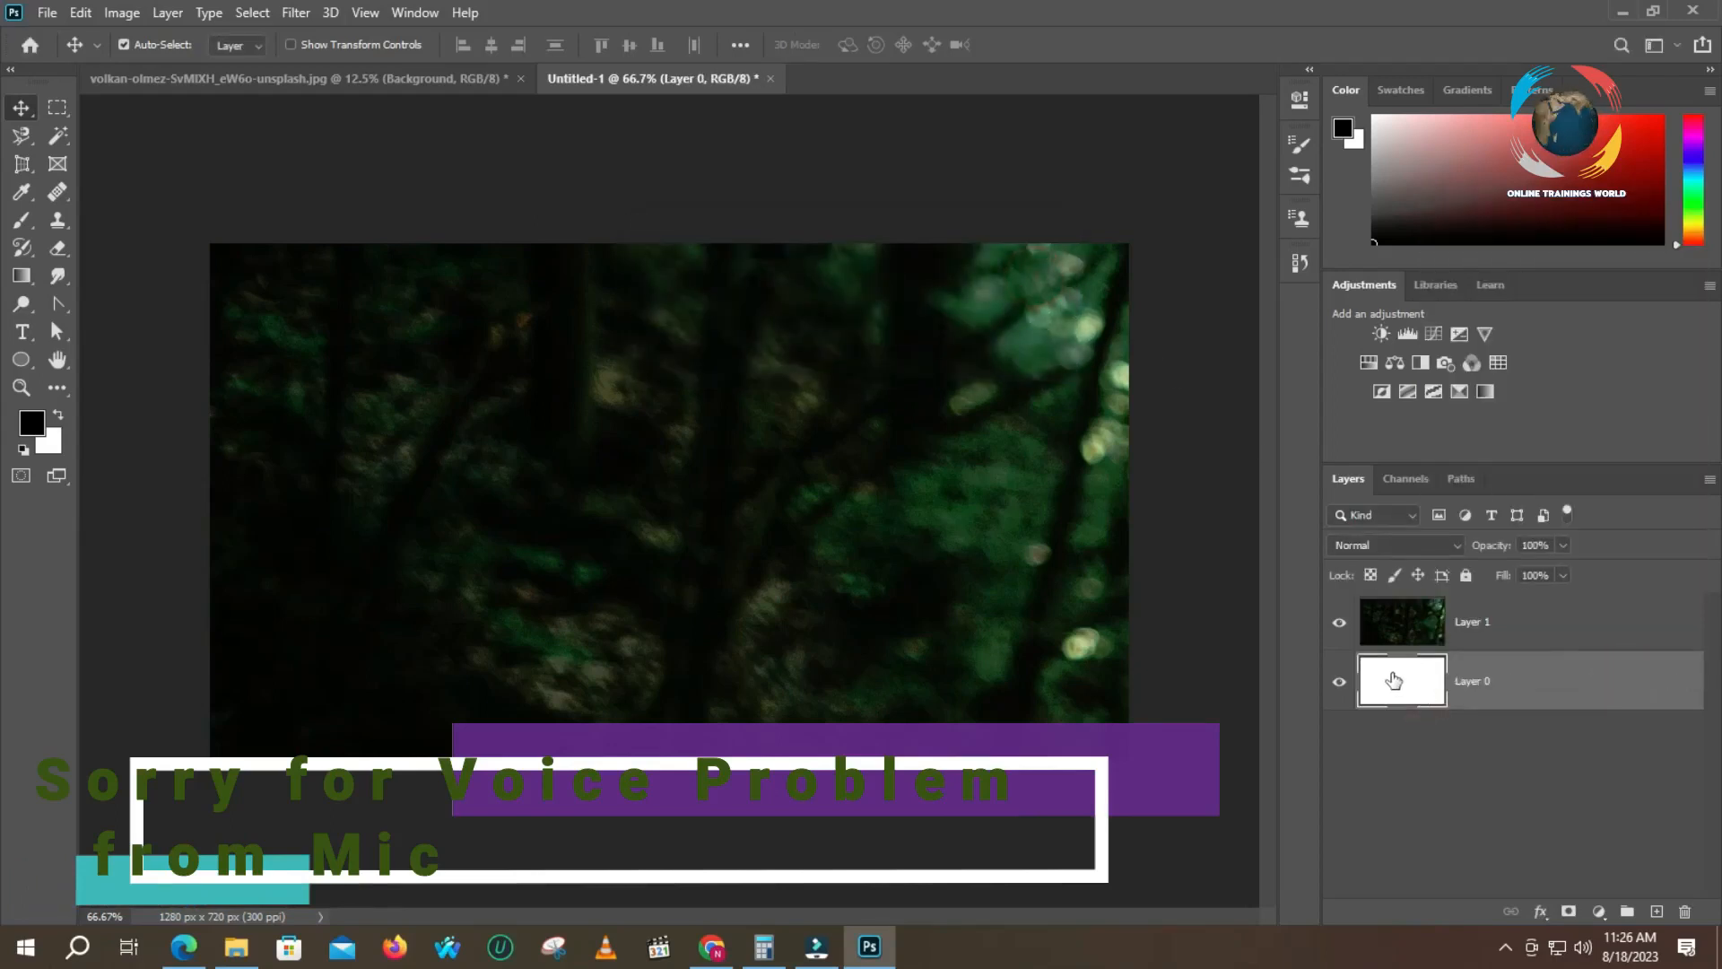
left_click(1362, 619)
left_click_drag(1403, 678, 1685, 910)
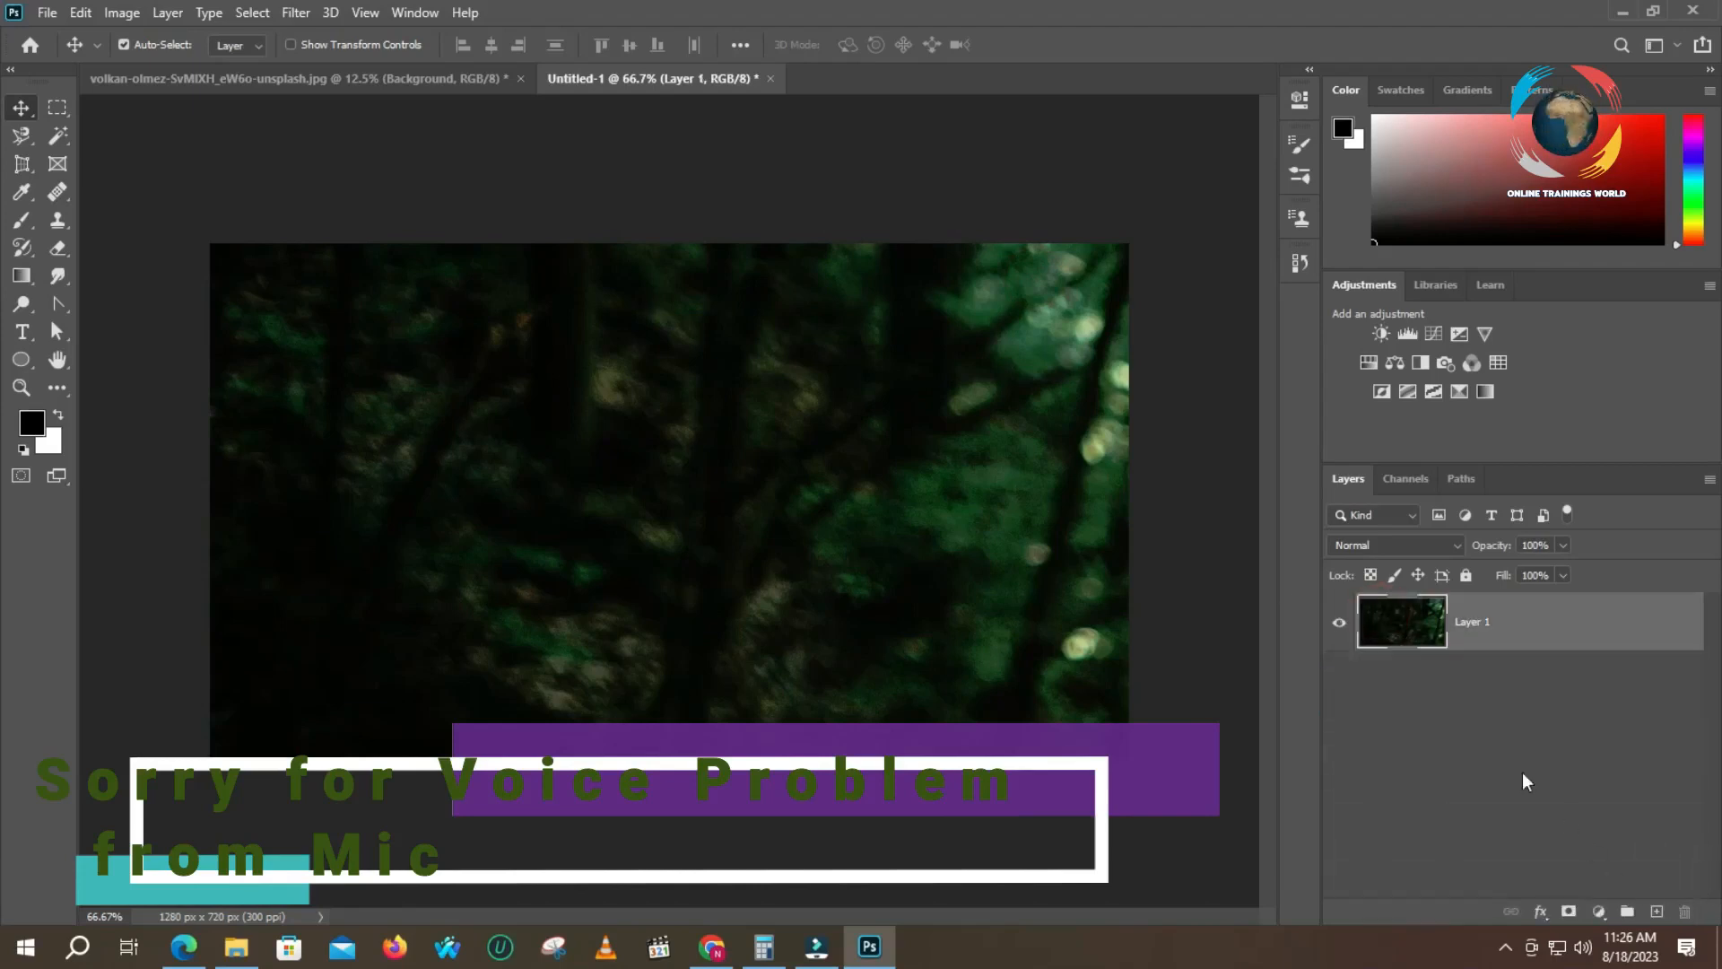
- Convert the motorcycle photo layer, Layer 1, into a Smart Object
right_click(1413, 619)
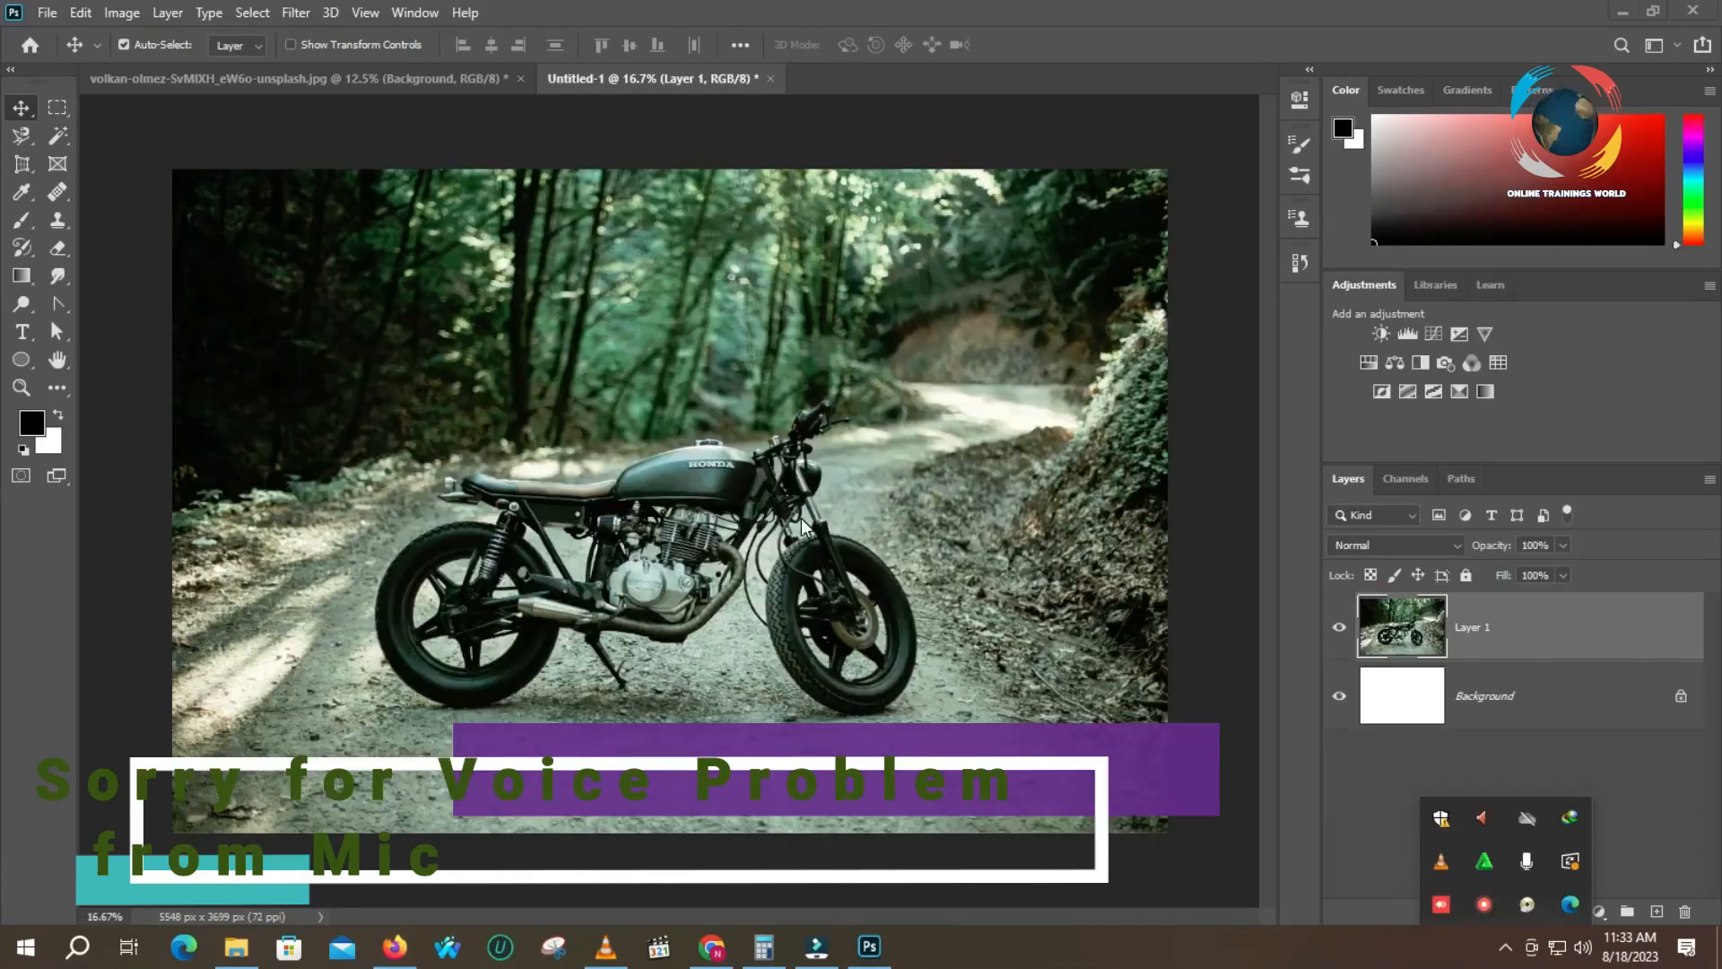
left_click(1412, 650)
right_click(1412, 654)
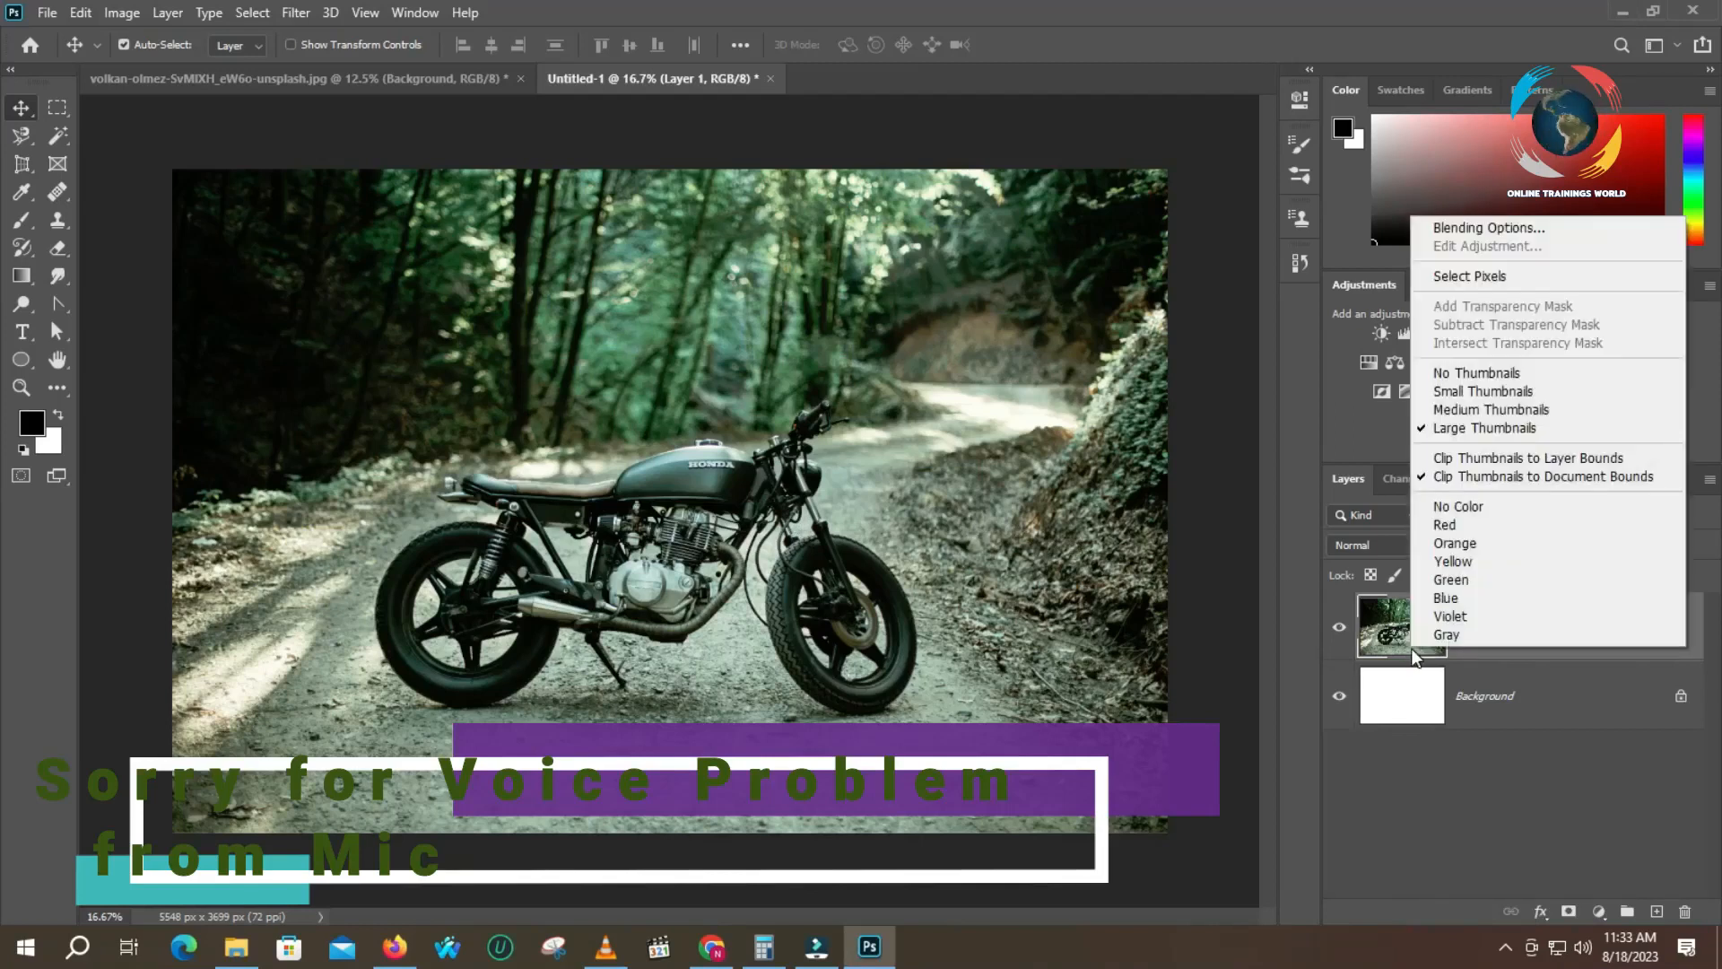
right_click(1399, 653)
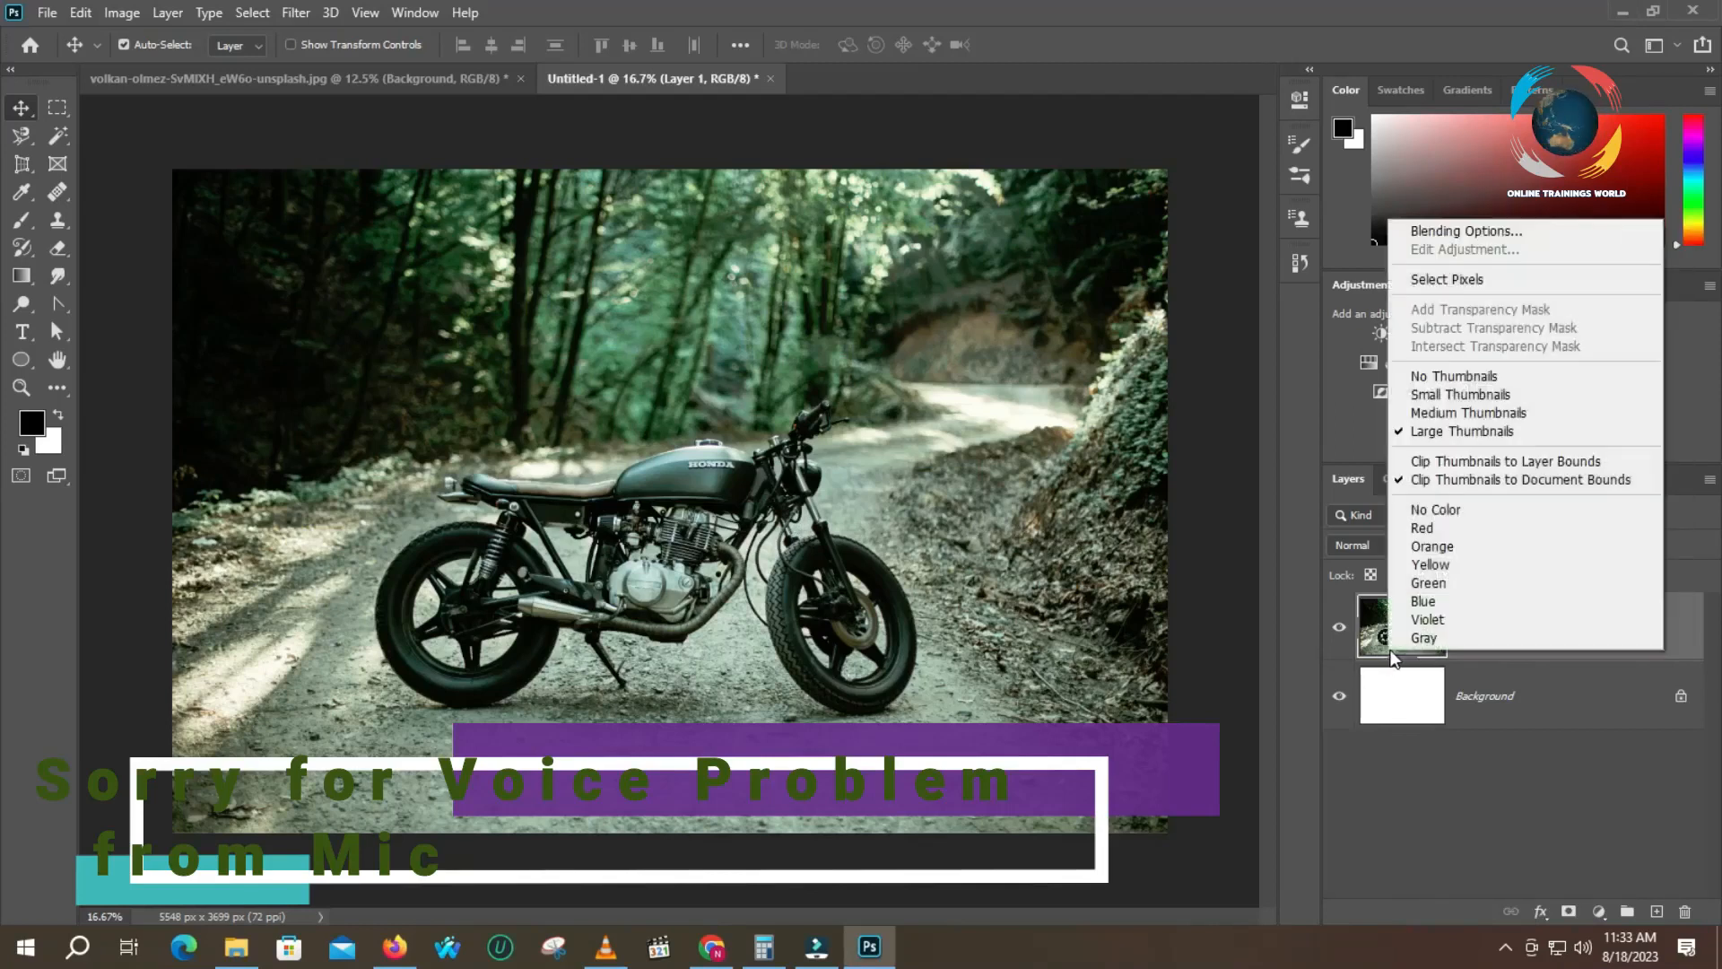
left_click(1682, 652)
right_click(1548, 648)
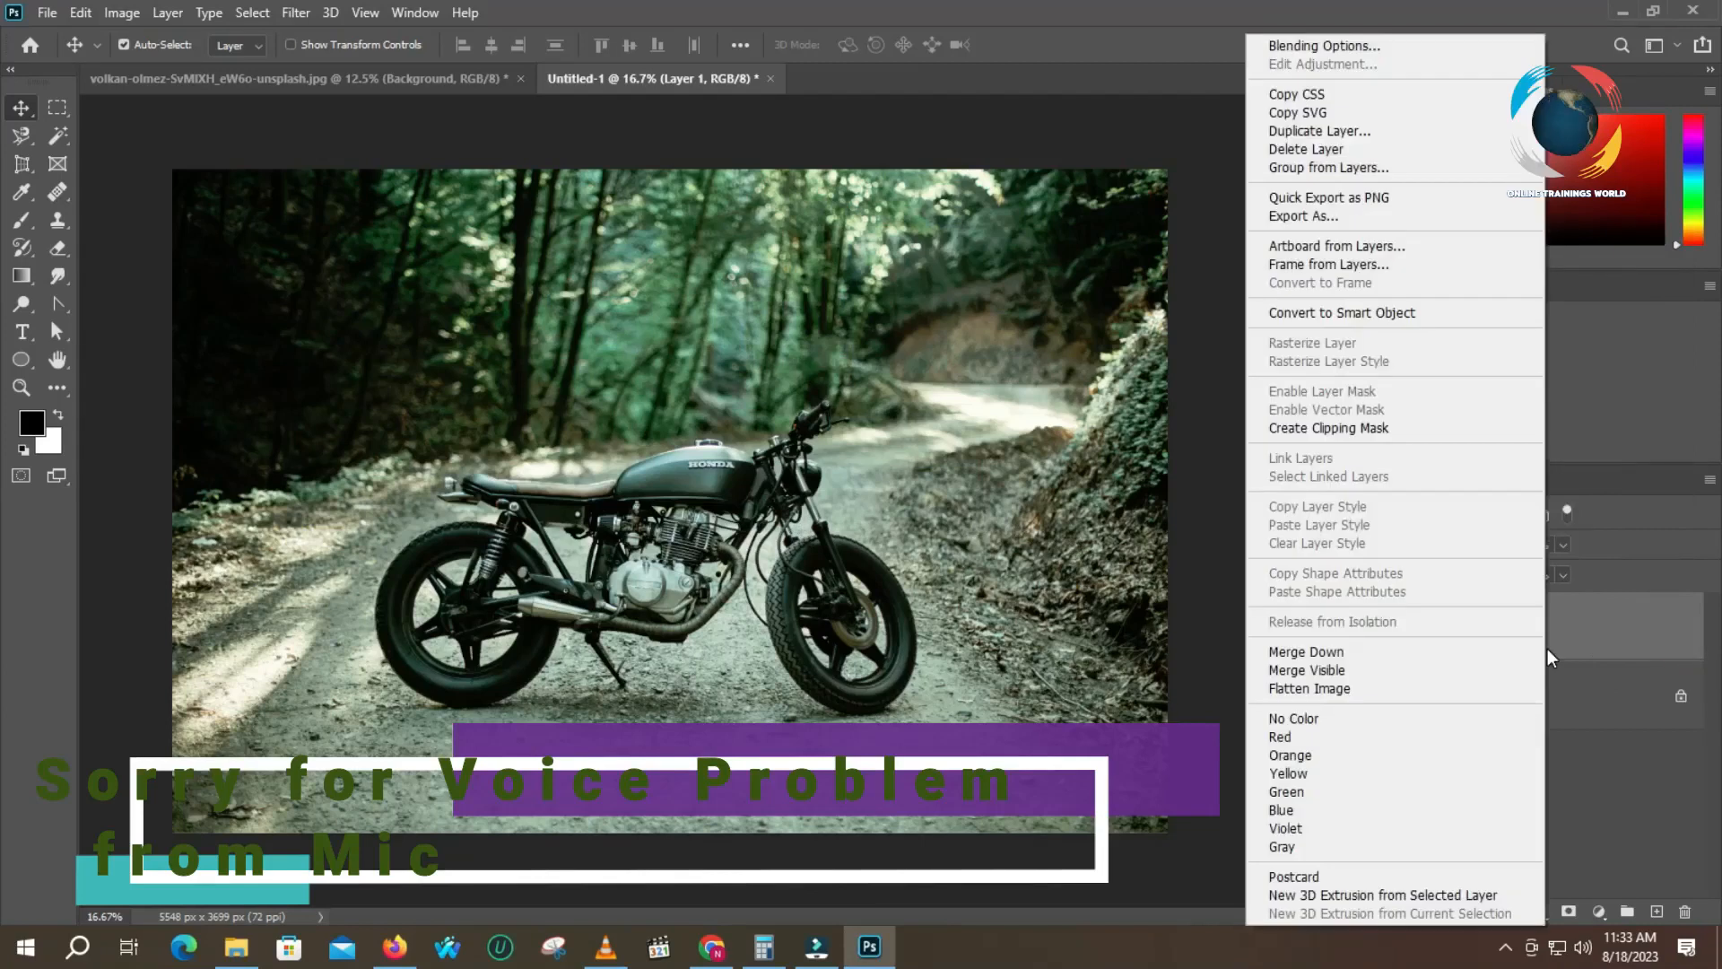
left_click(1329, 315)
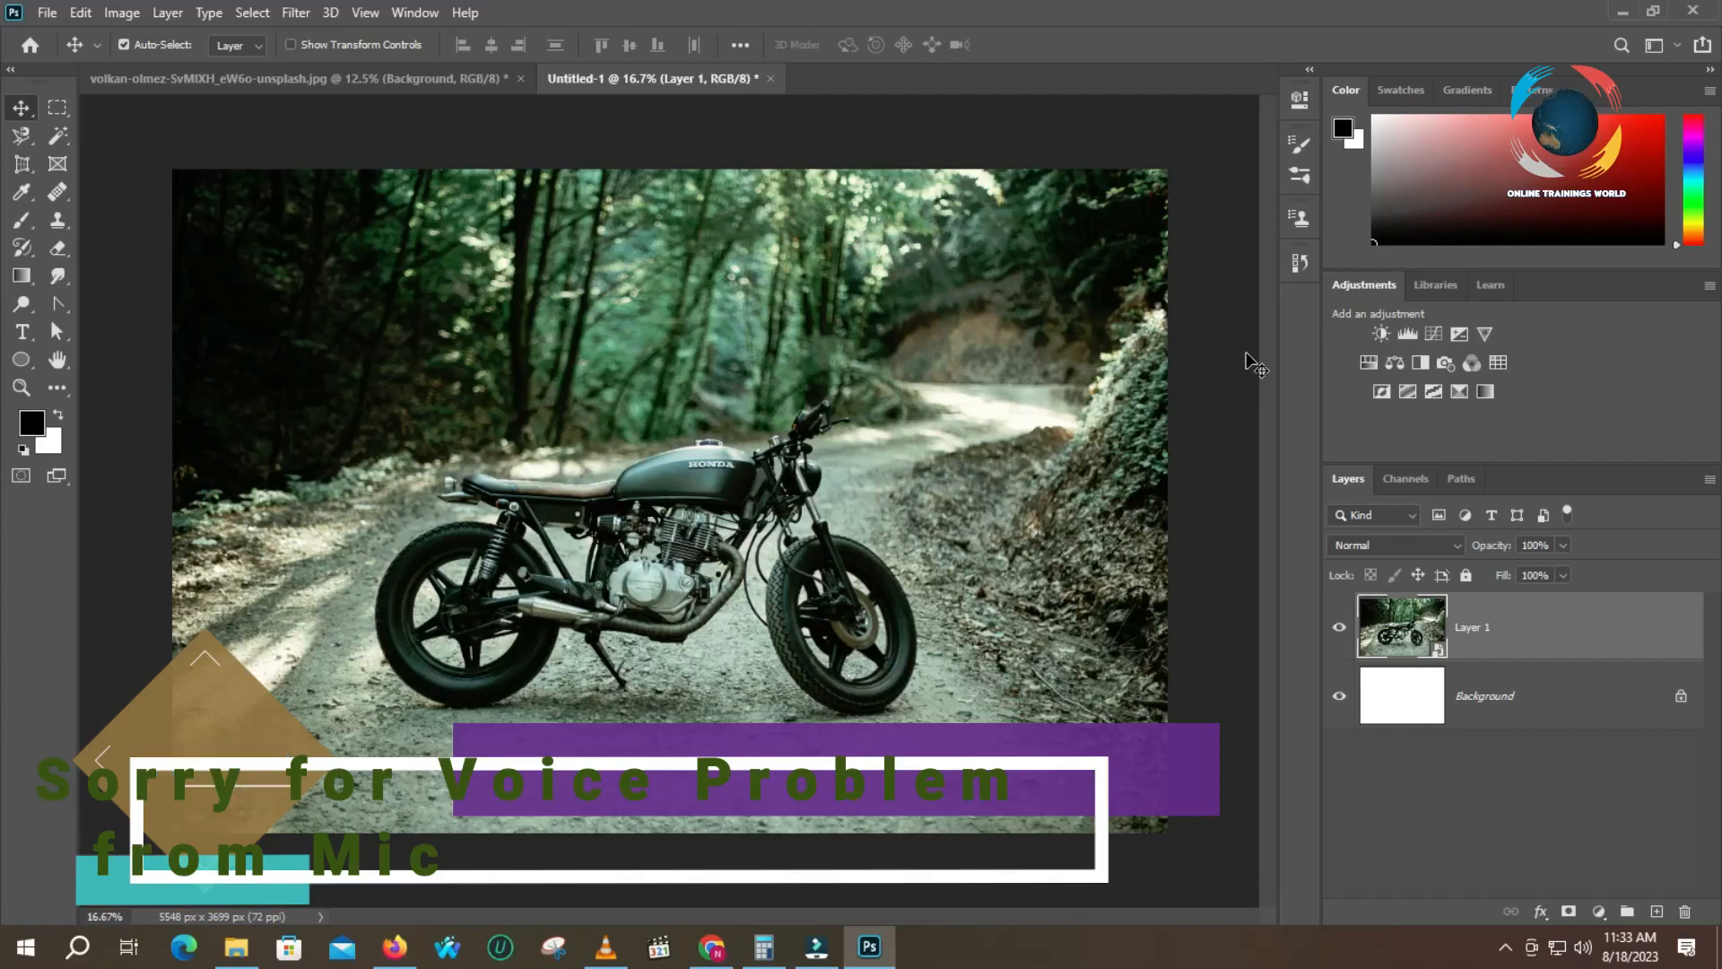
- Open the Smart Object's contents and scale the photo down to about 22.6% with Free Transform, centered on the canvas
double_click(1438, 654)
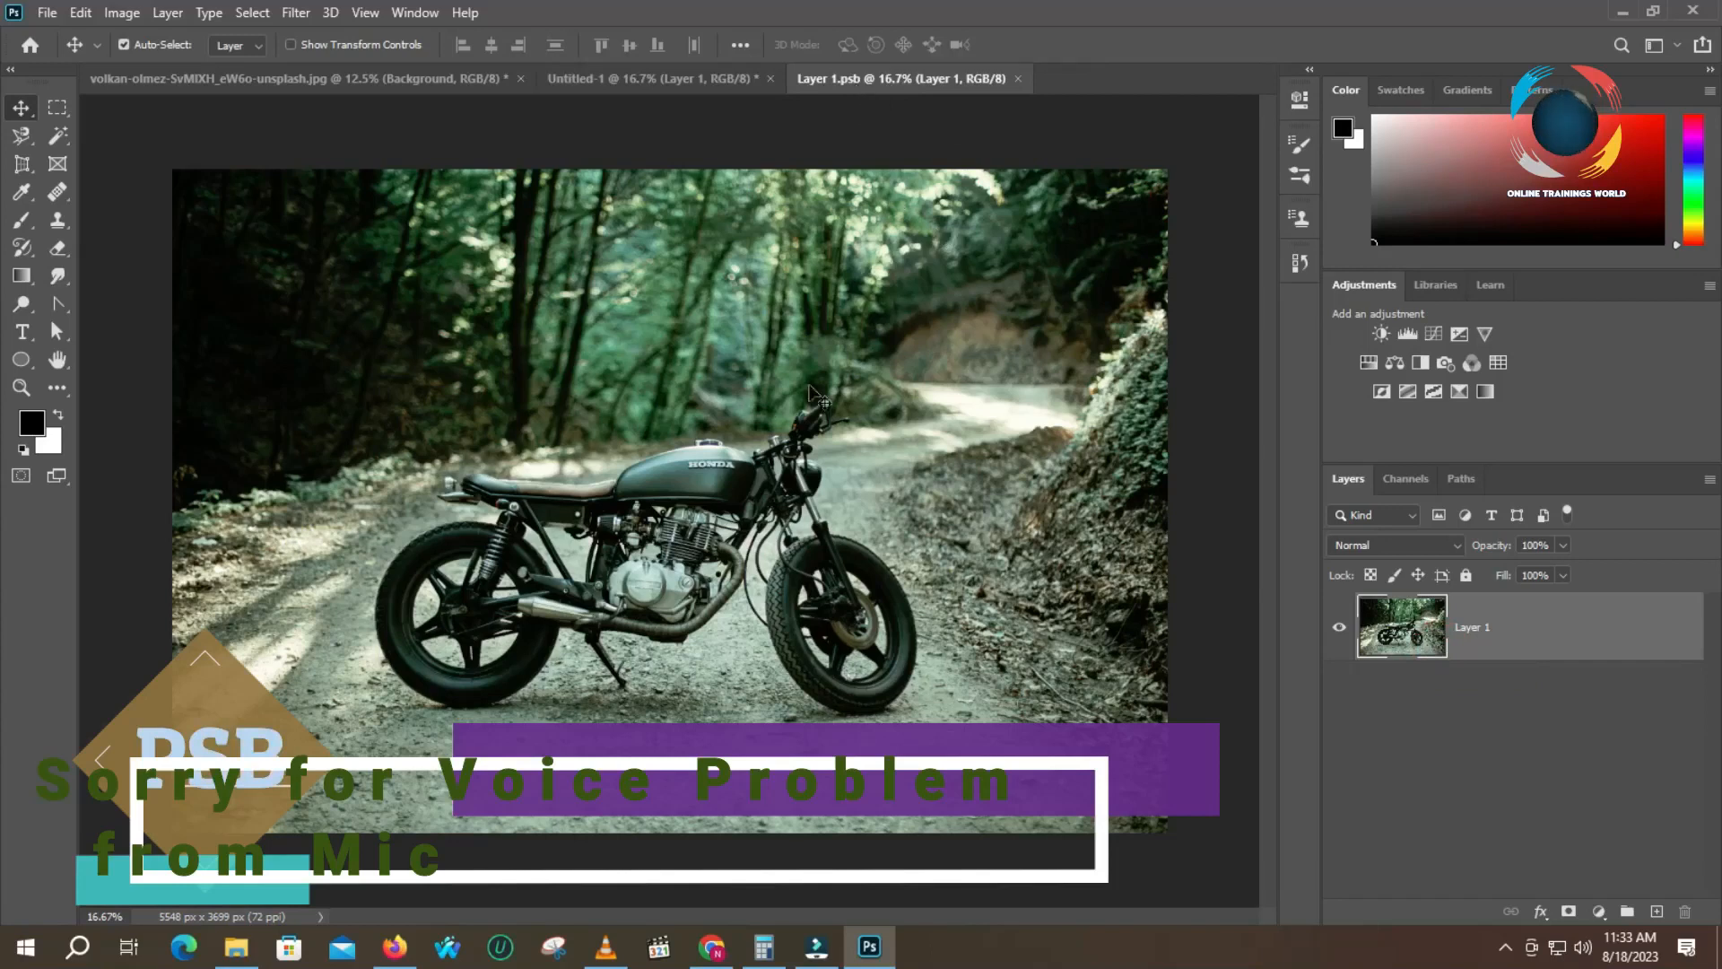
left_click(888, 438)
key("ctrl")
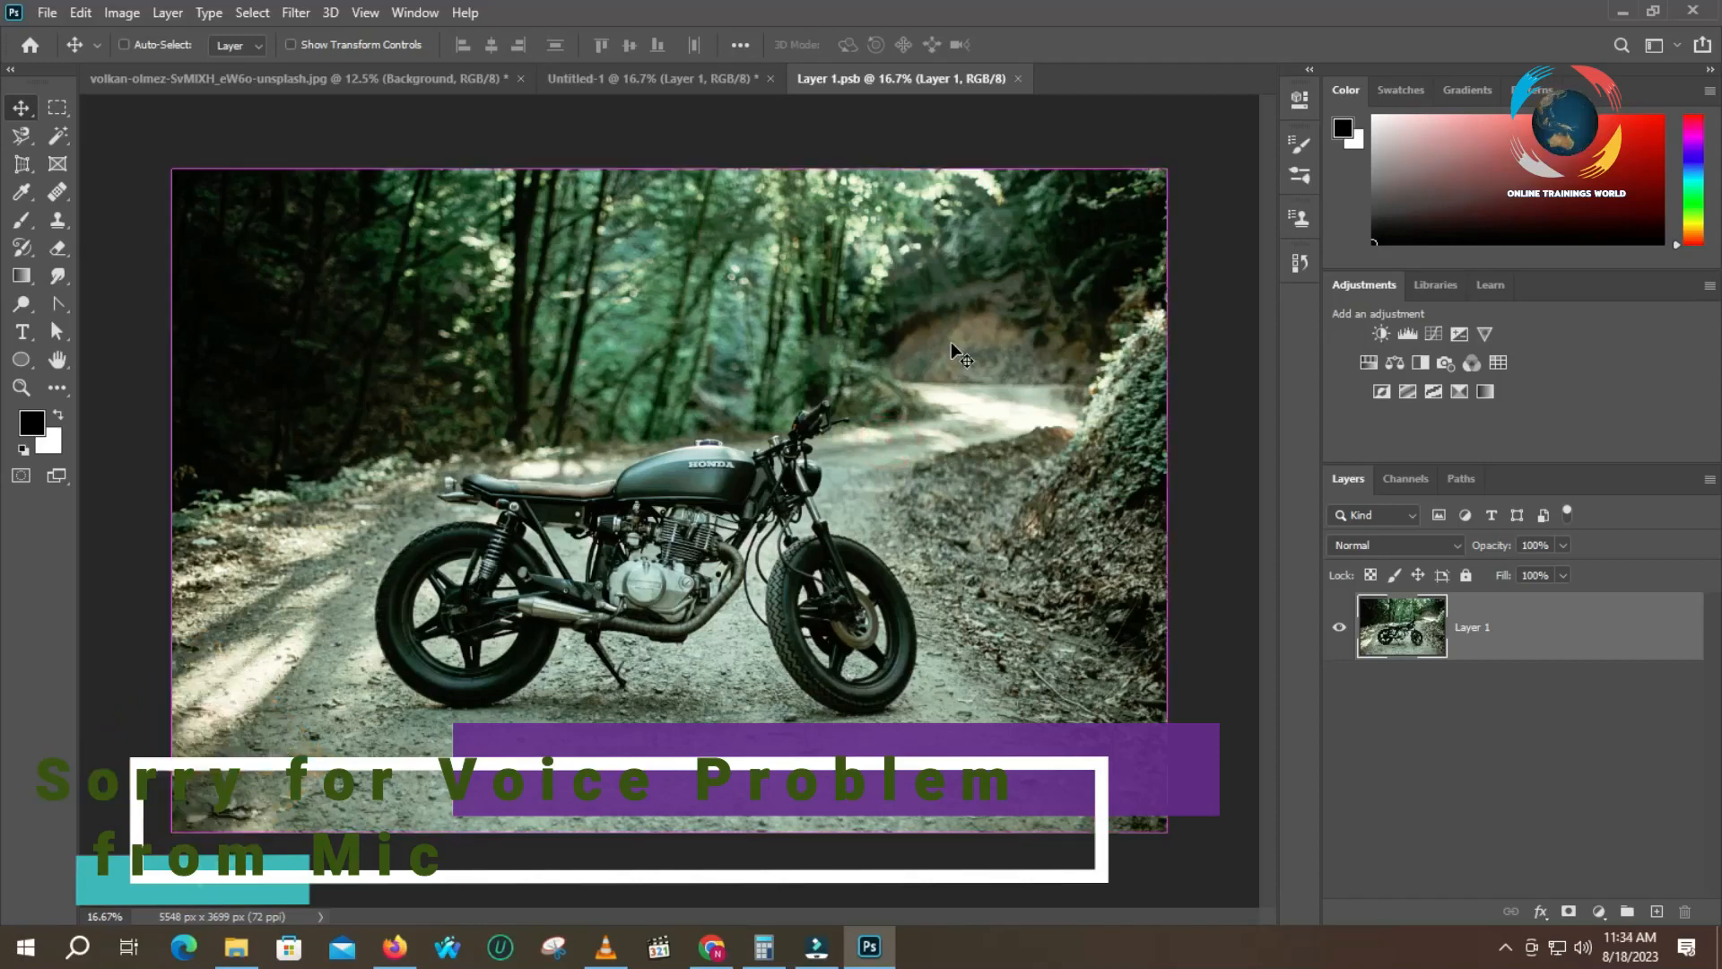
key("ctrl+t")
left_click_drag(170, 166, 942, 683)
left_click_drag(1023, 756, 639, 498)
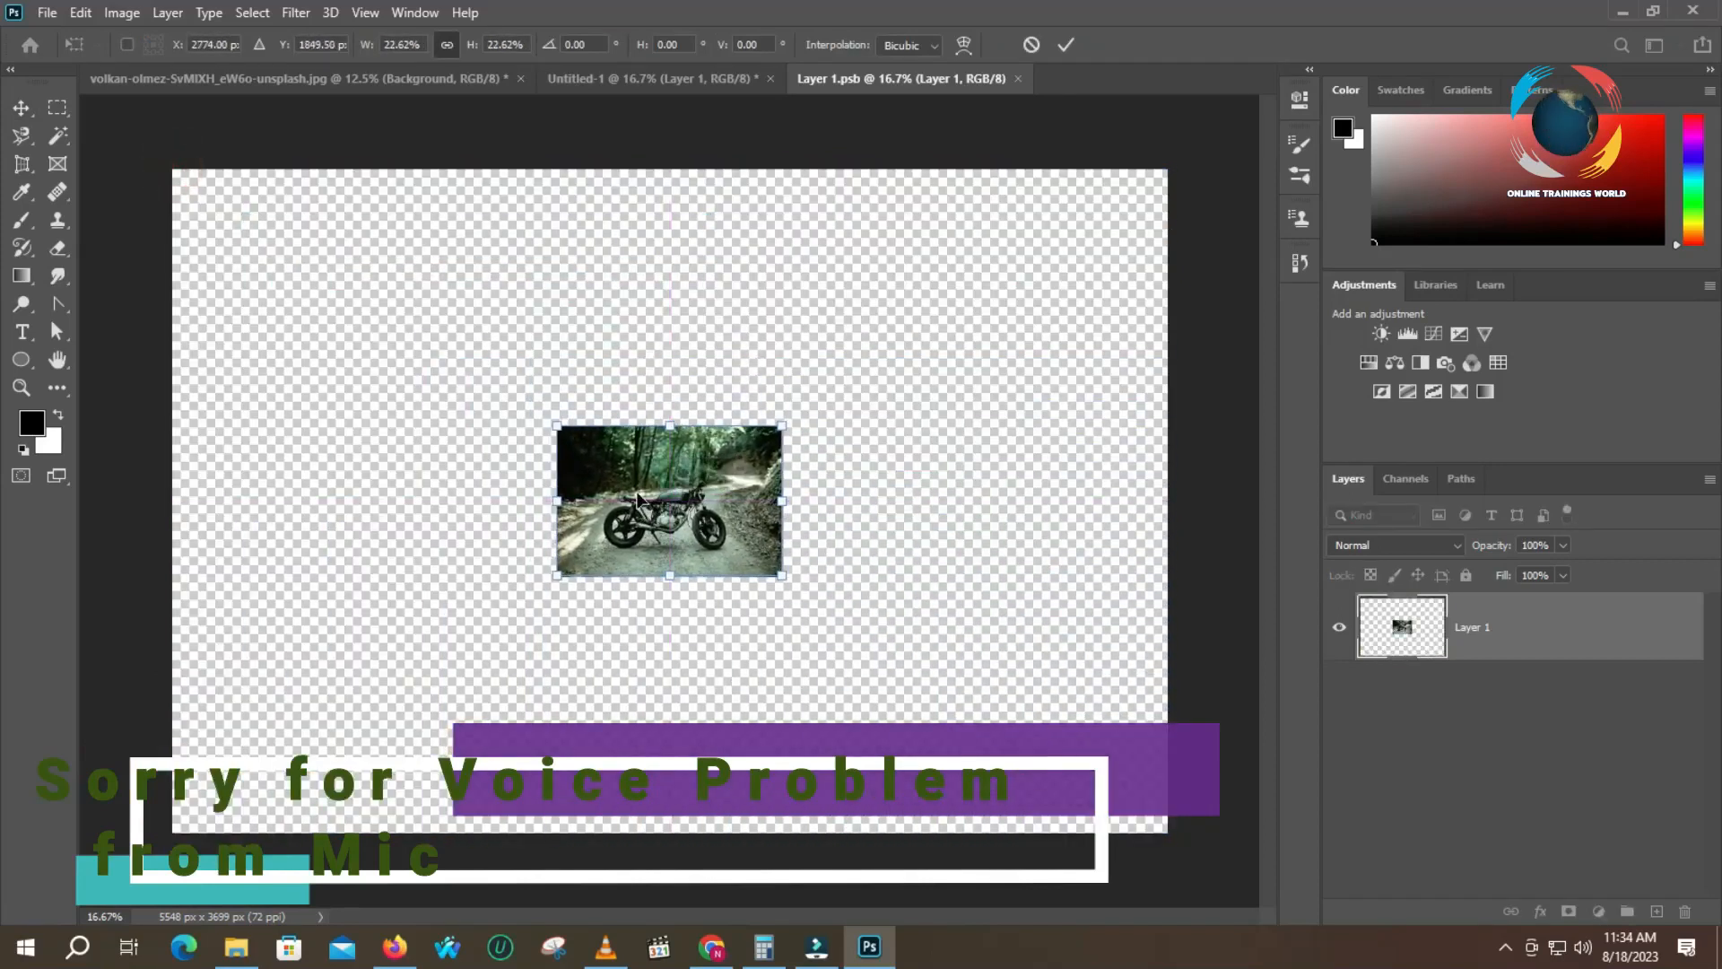
key("Return")
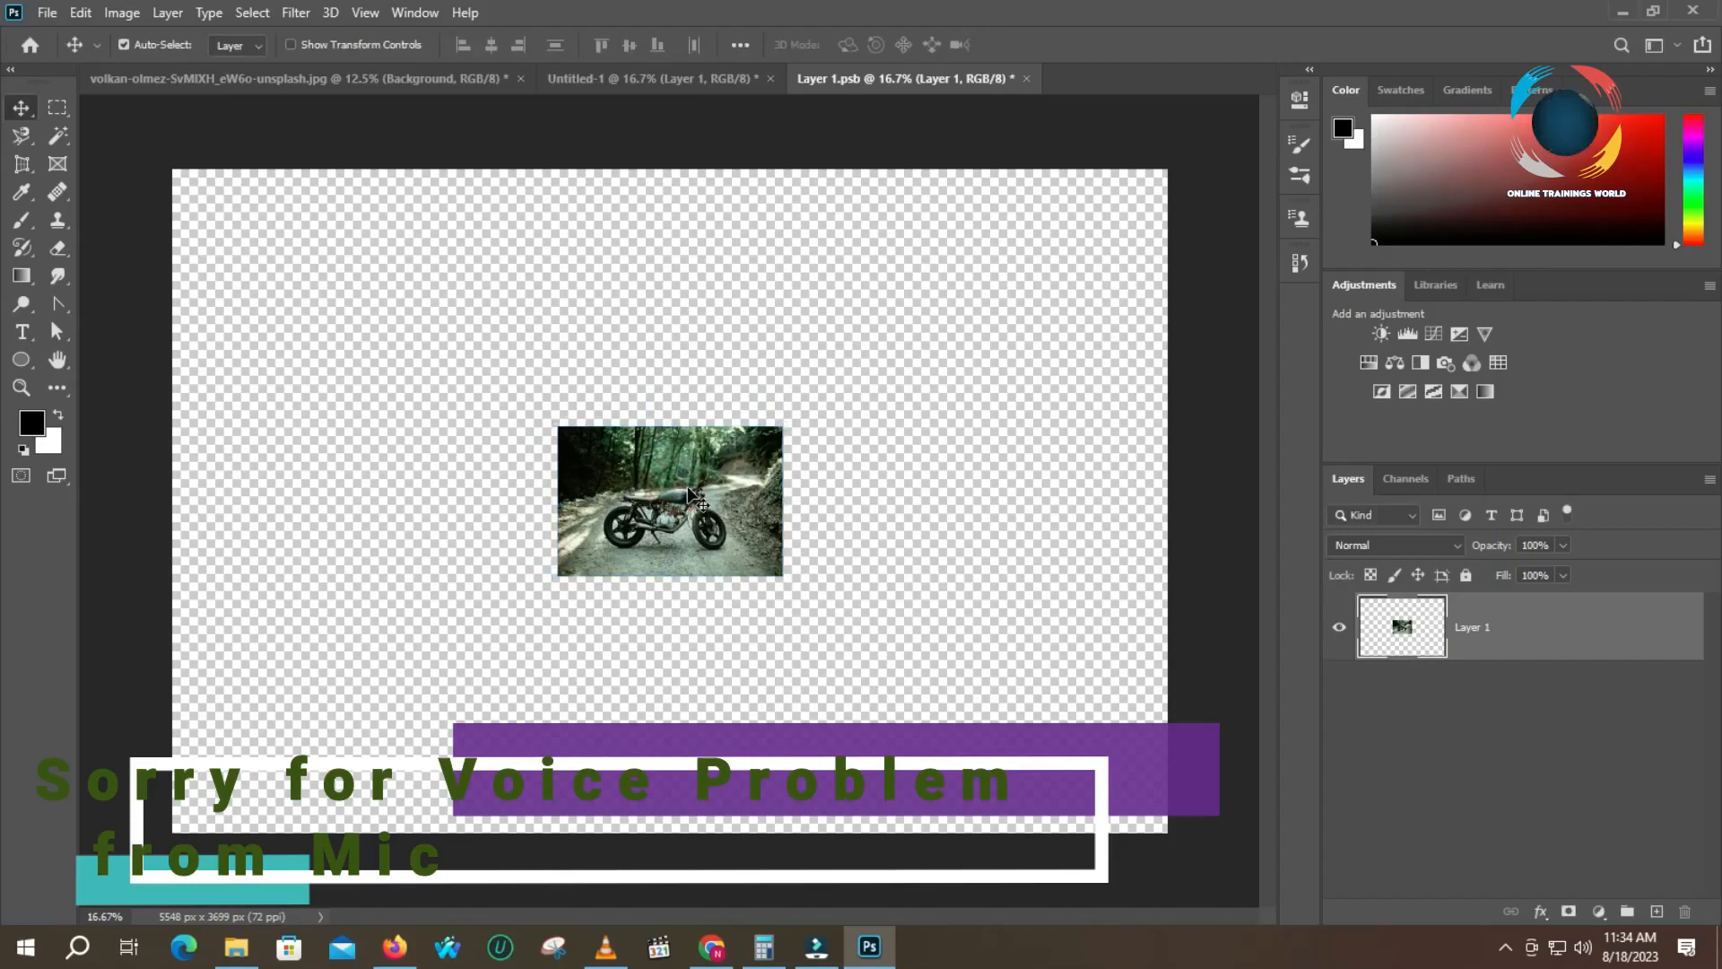
- Enlarge the shrunken photo in Layer 1.psb to fill the canvas again, and close the file without saving
key("ctrl+t")
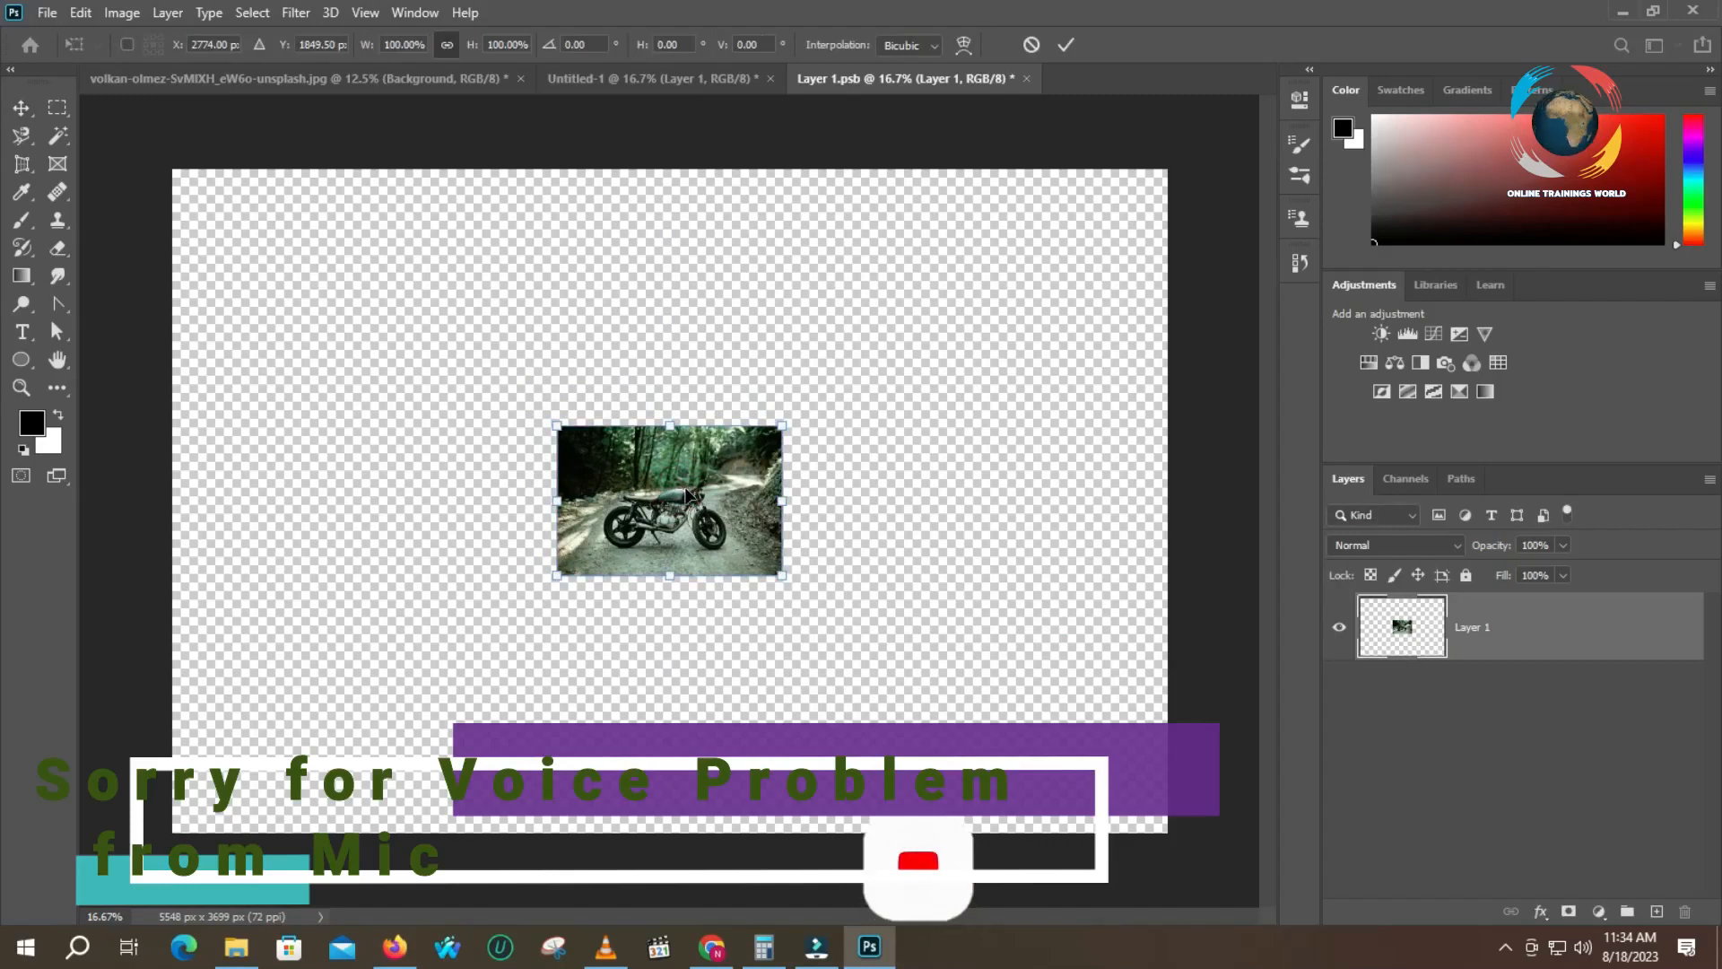
left_click_drag(554, 422, 169, 166)
left_click_drag(782, 575, 1168, 832)
key("Return")
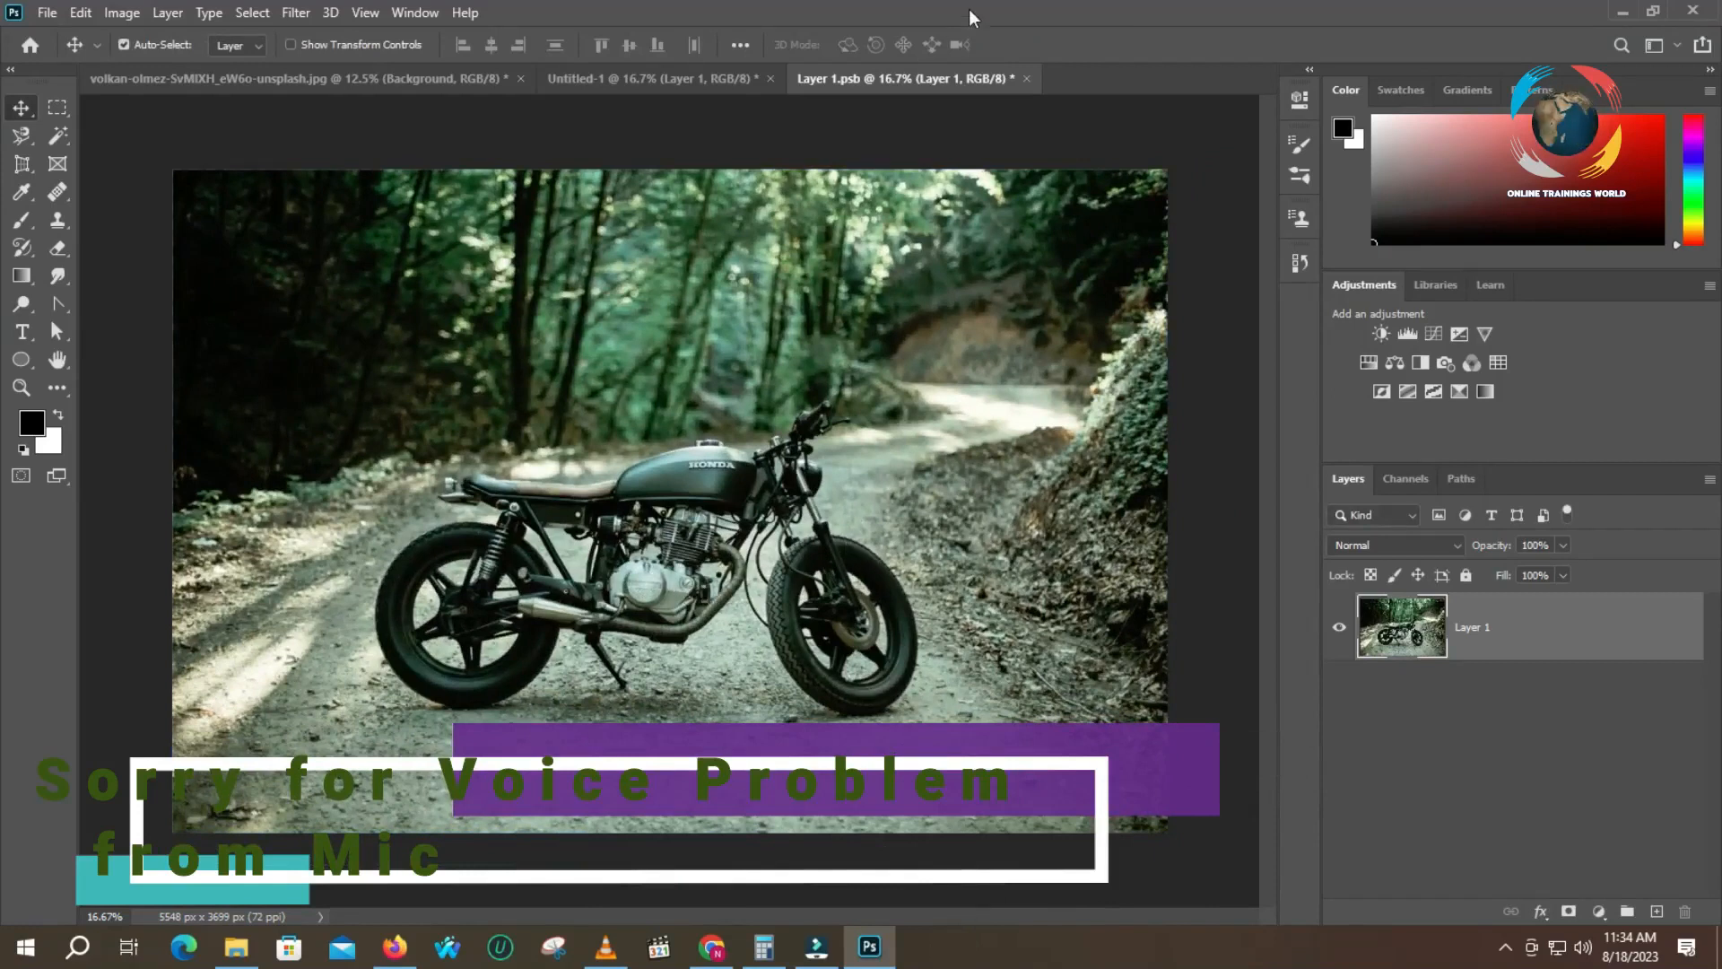
left_click(1026, 79)
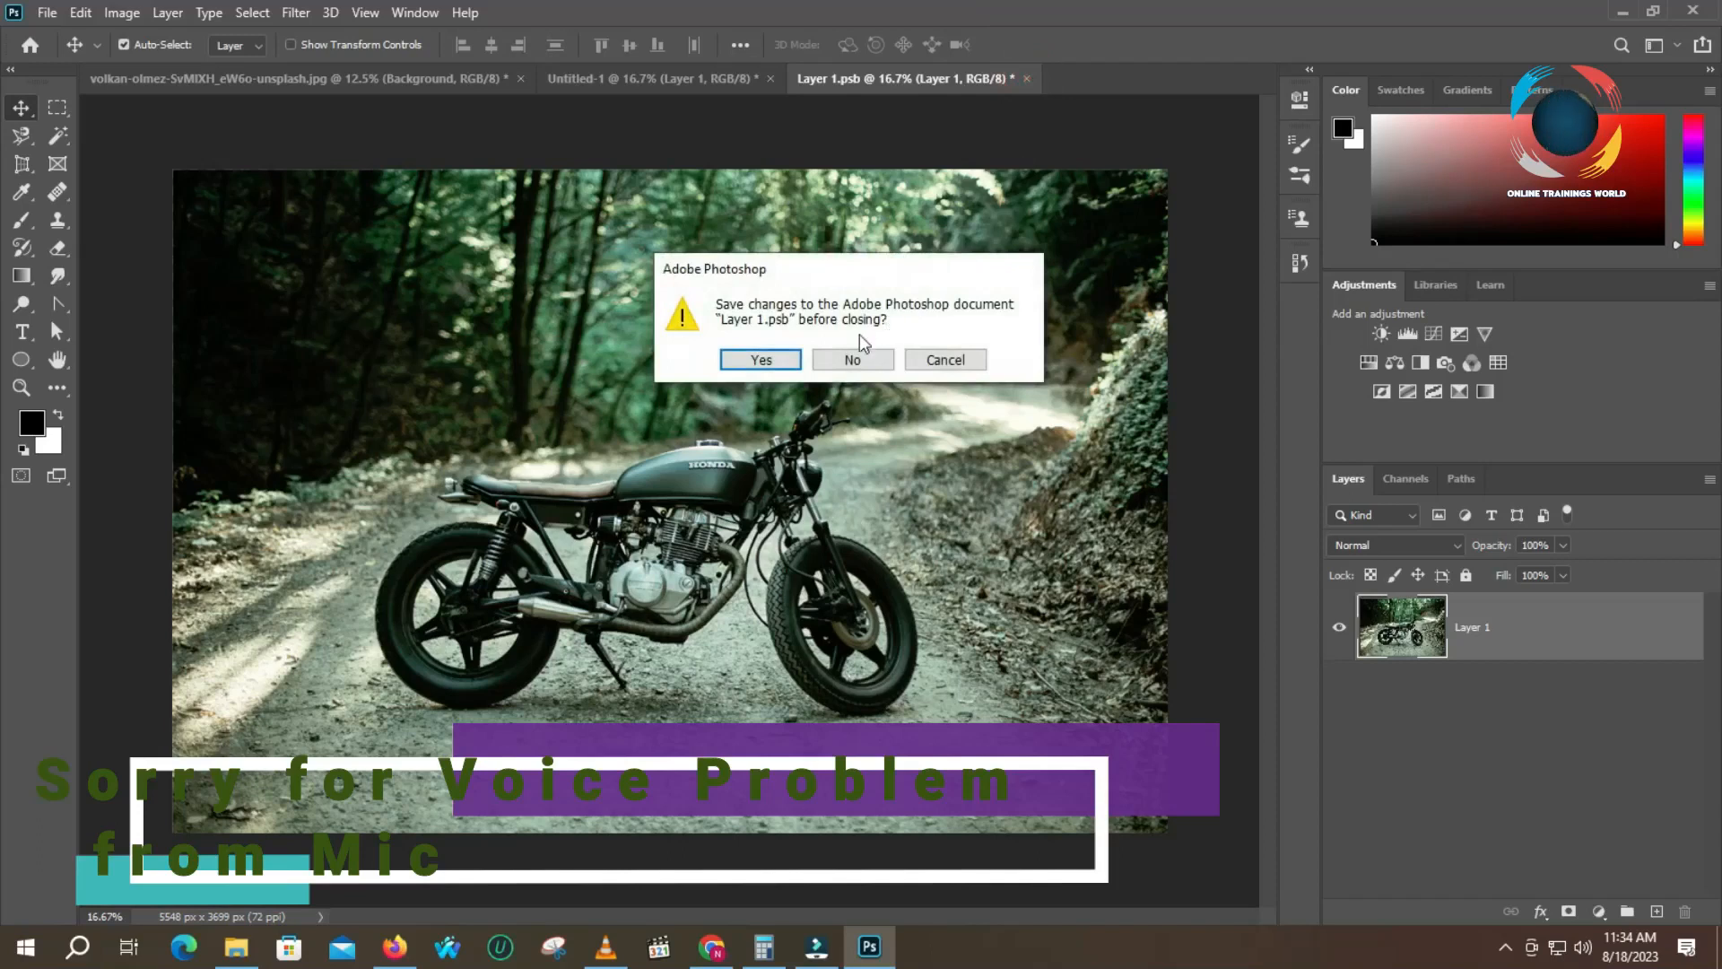
left_click(854, 358)
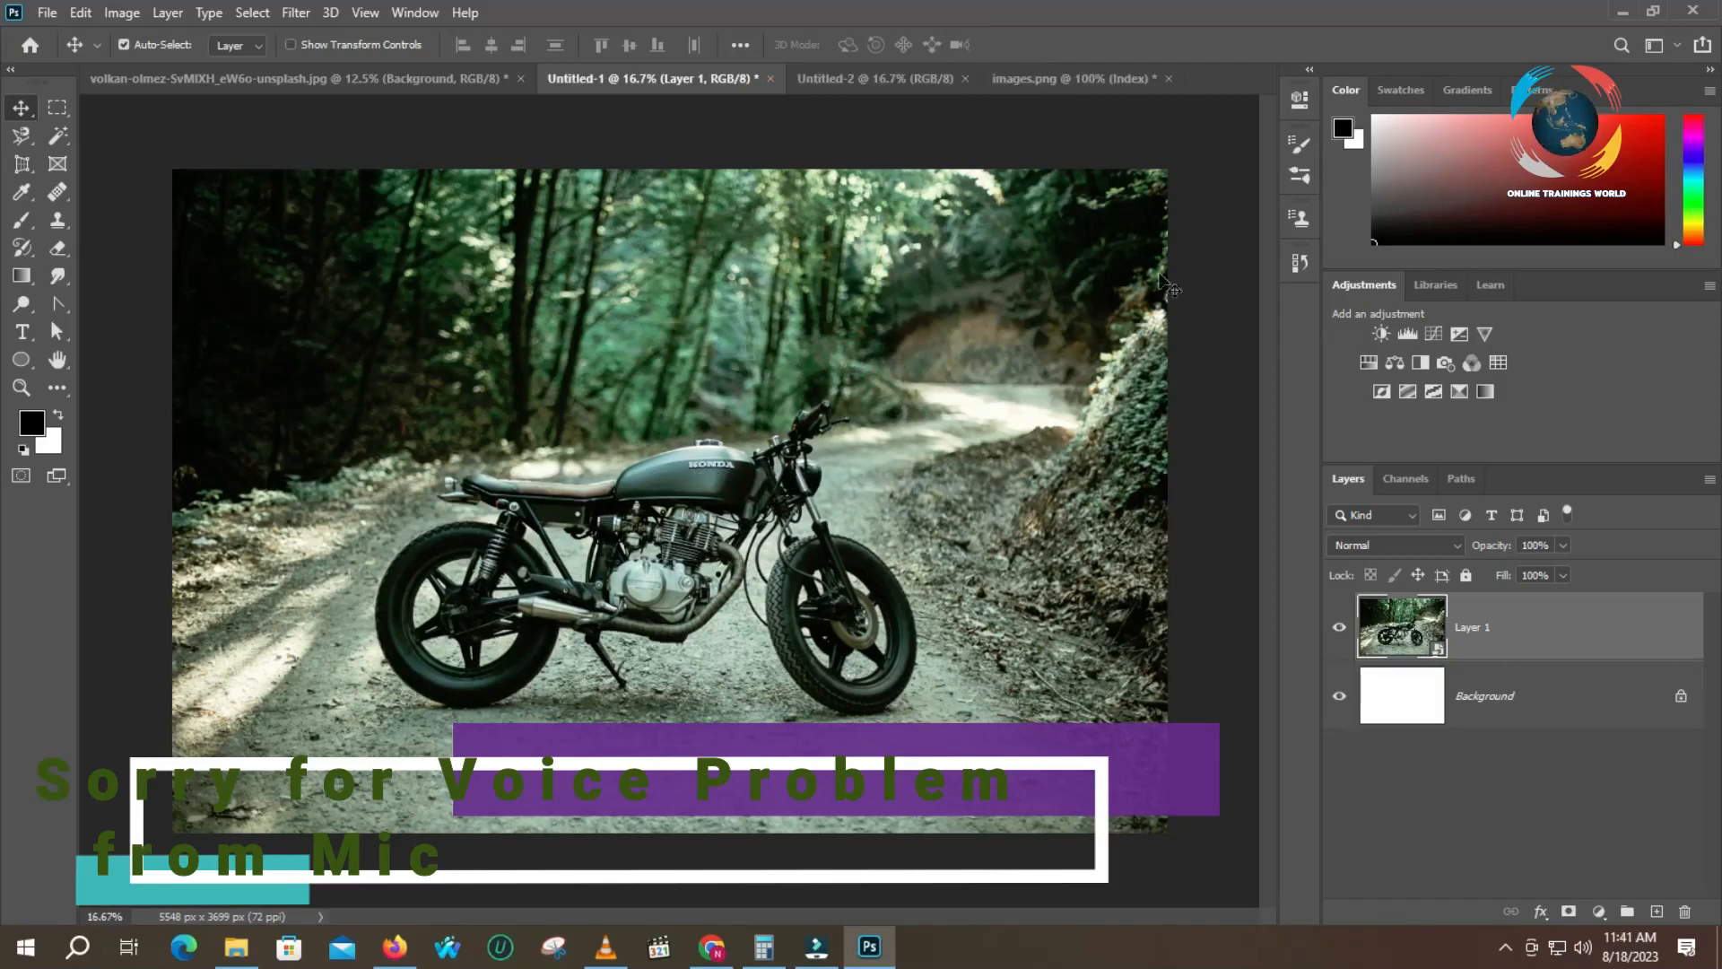
- Try to move the Mazda logo from images.png into another open document
left_click(1041, 79)
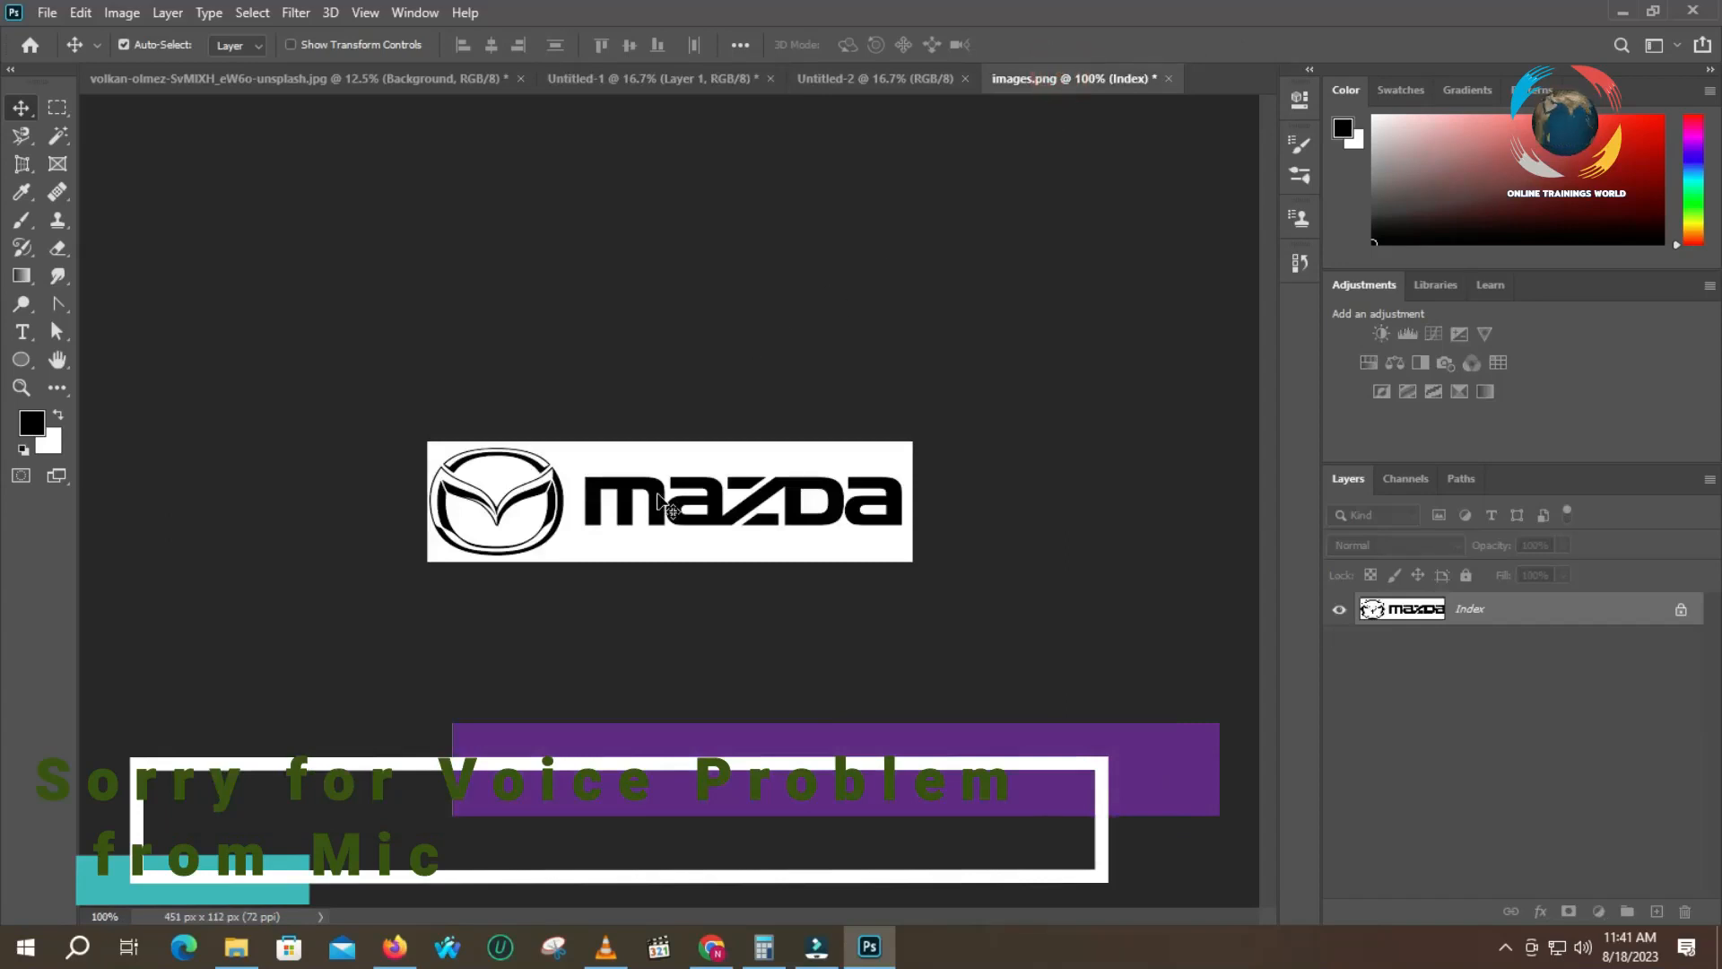
left_click_drag(665, 503, 617, 375)
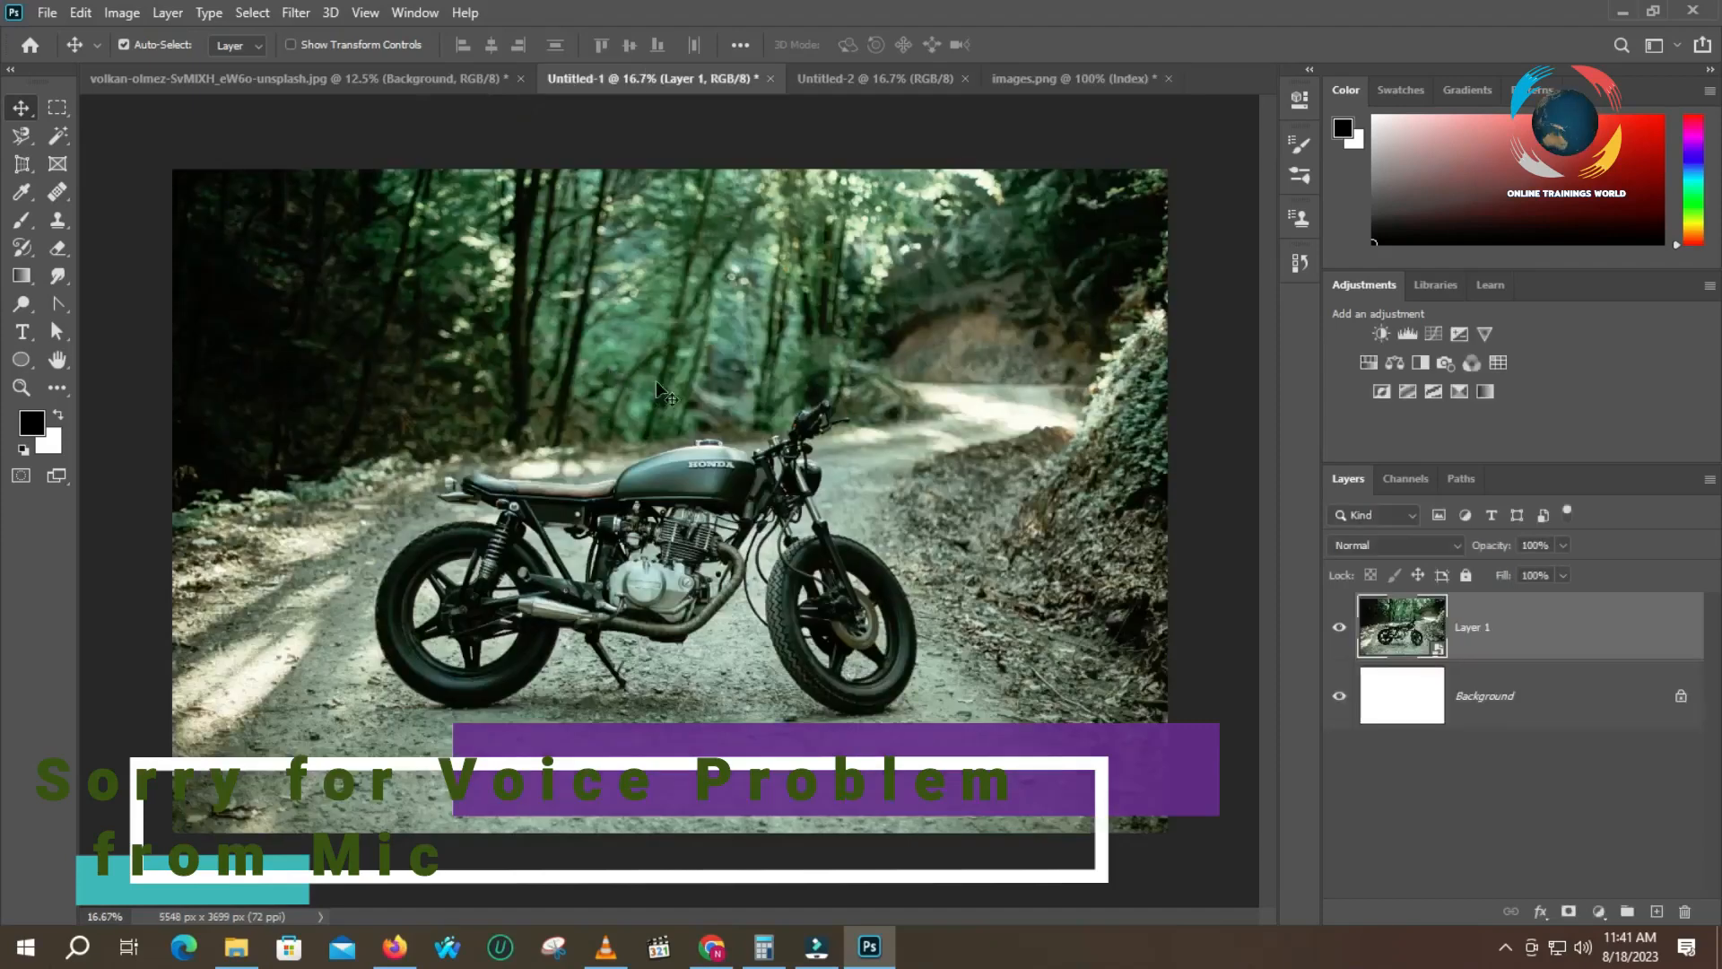
left_click(1068, 78)
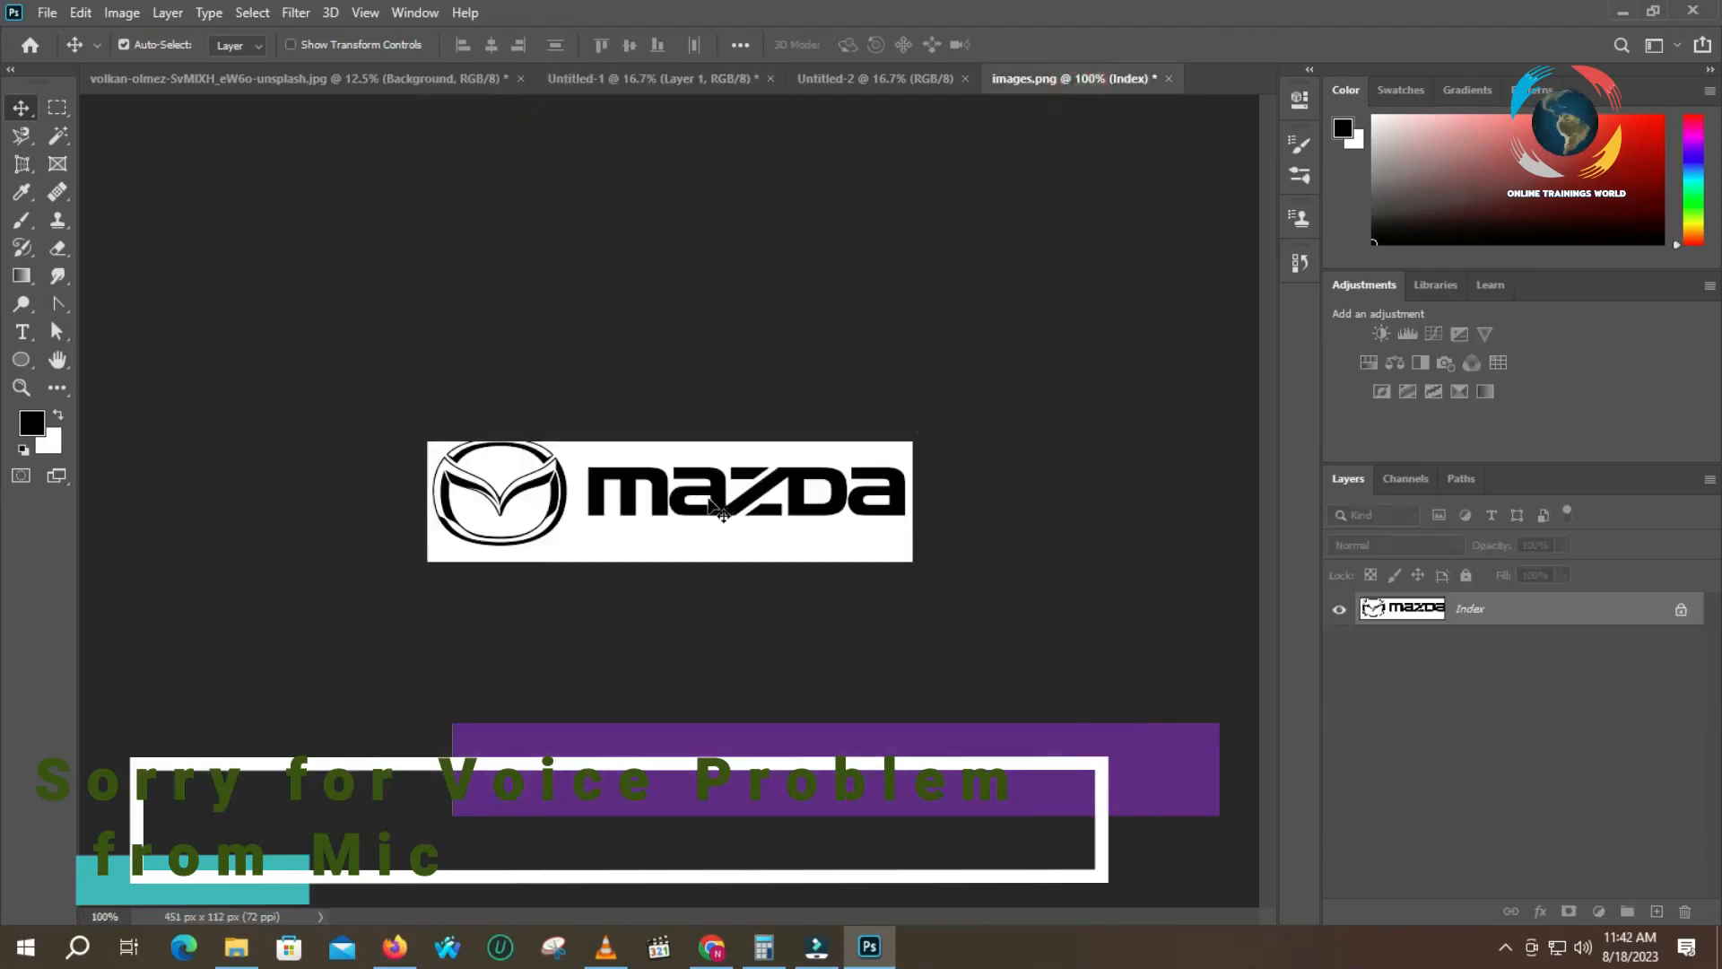
left_click_drag(715, 493, 550, 507)
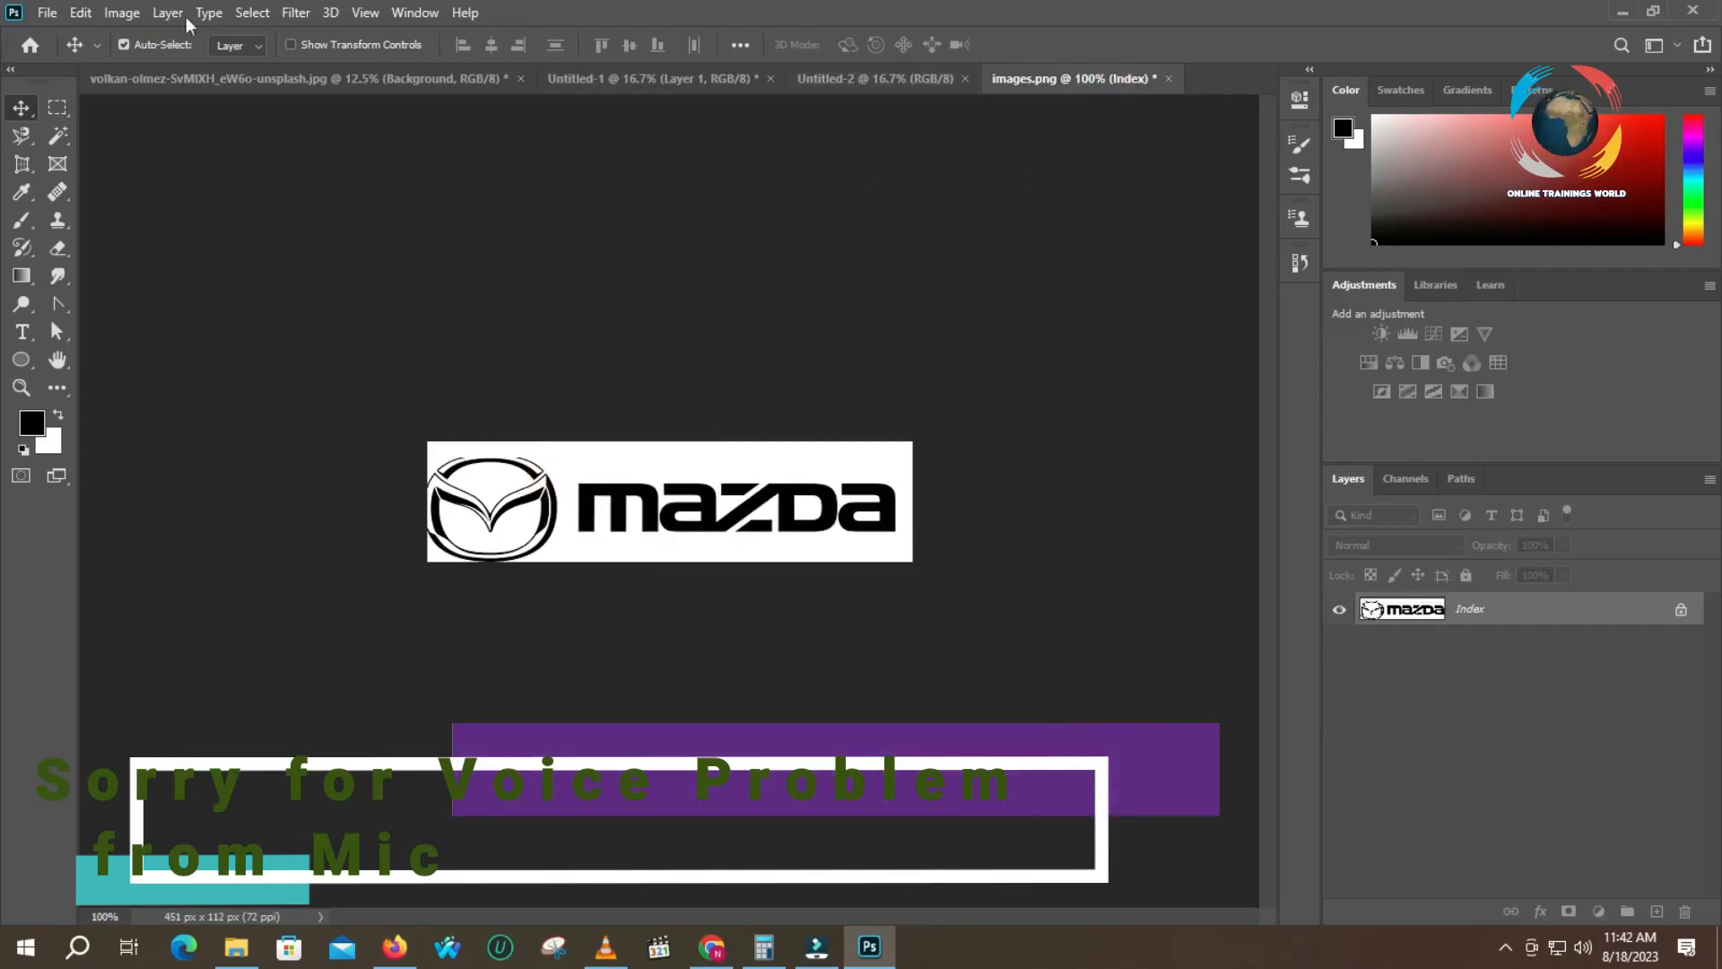
- Open mazda-wide.png from Downloads and place its Mazda wordmark in the upper part of the Untitled-2 canvas
left_click(48, 12)
left_click(63, 48)
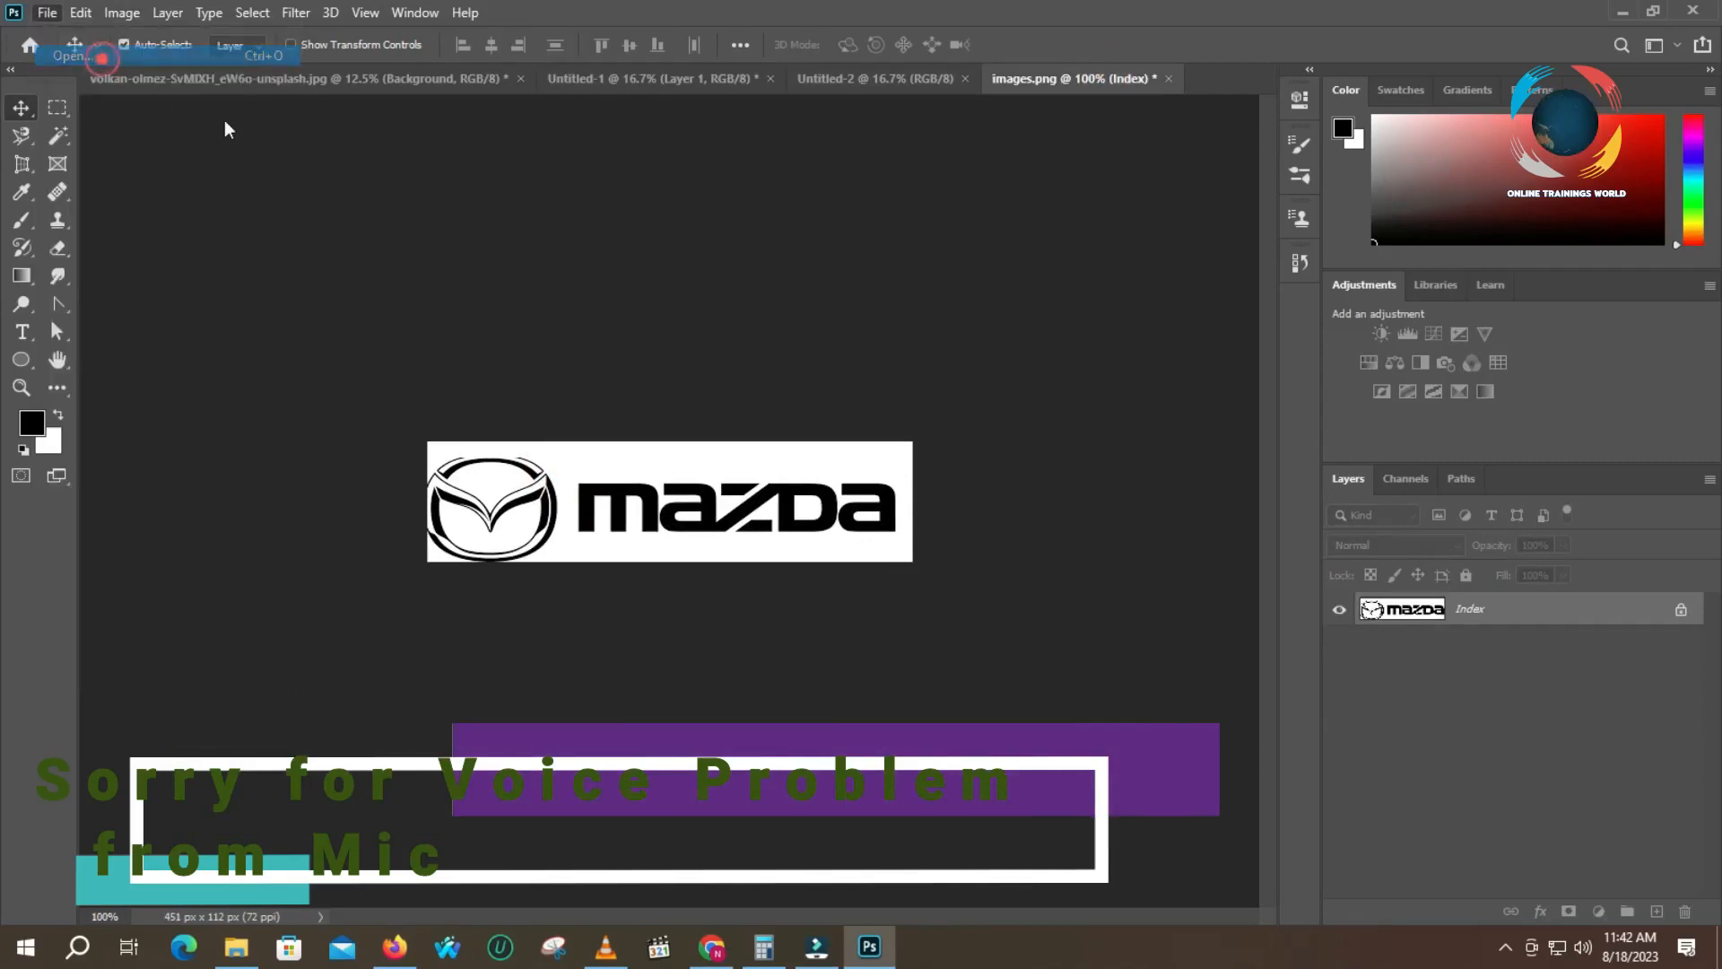
left_click(498, 195)
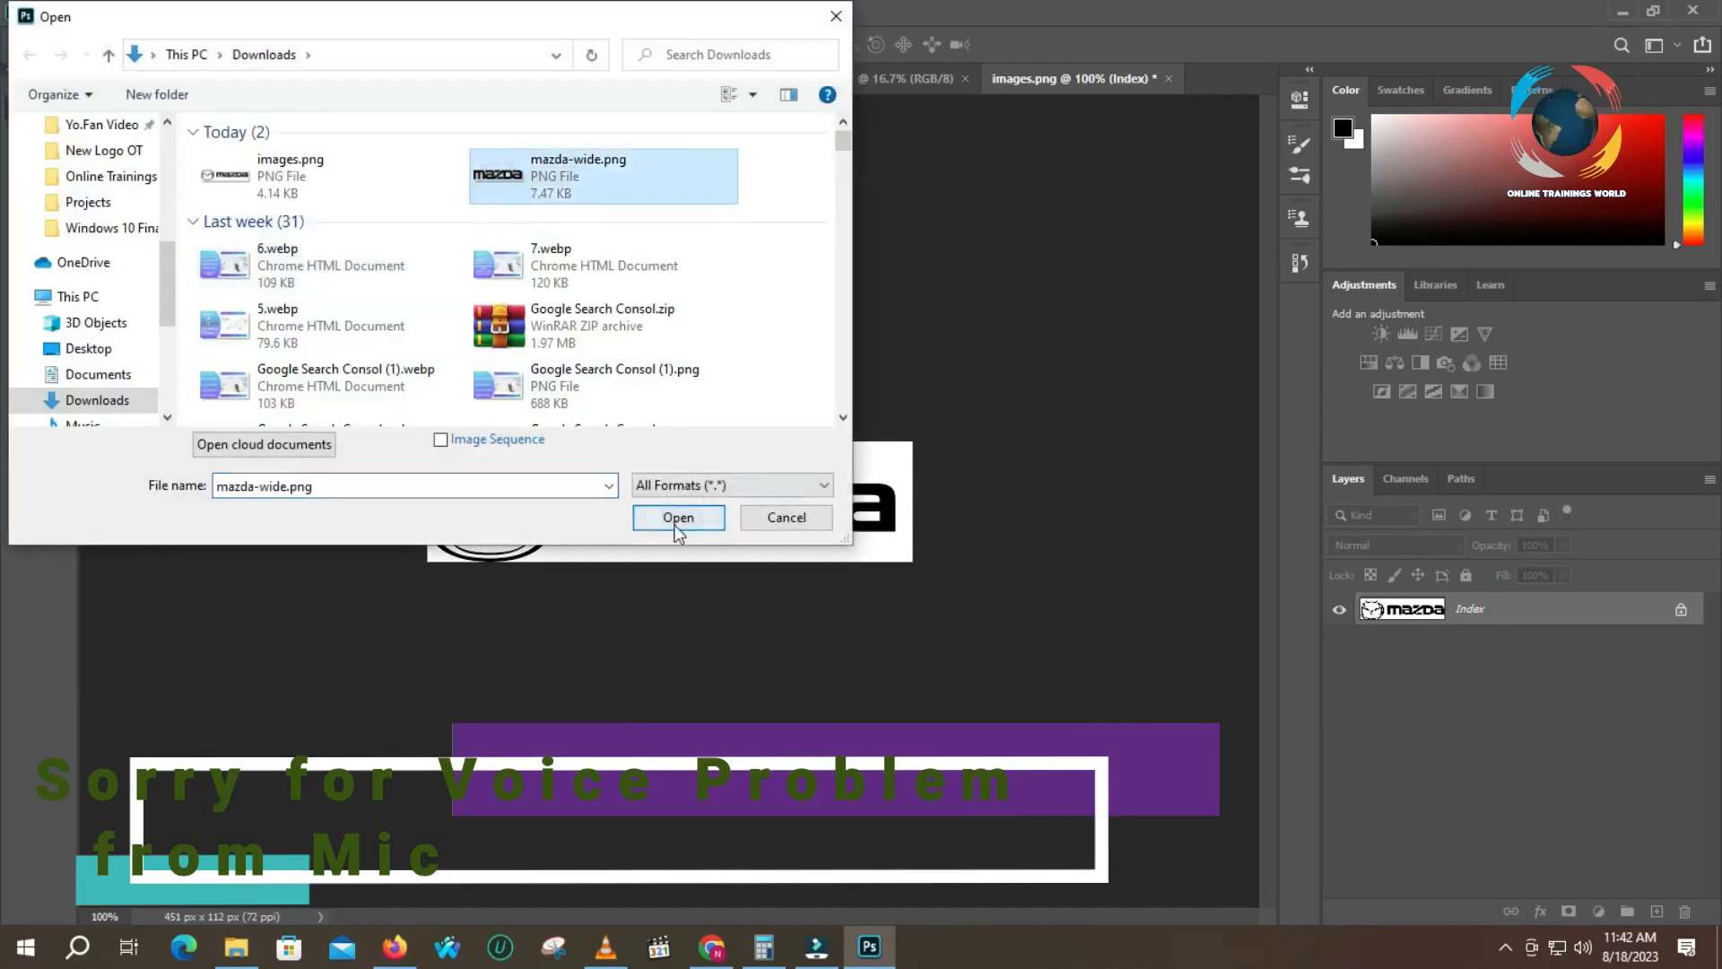
left_click(677, 521)
left_click_drag(800, 501, 546, 265)
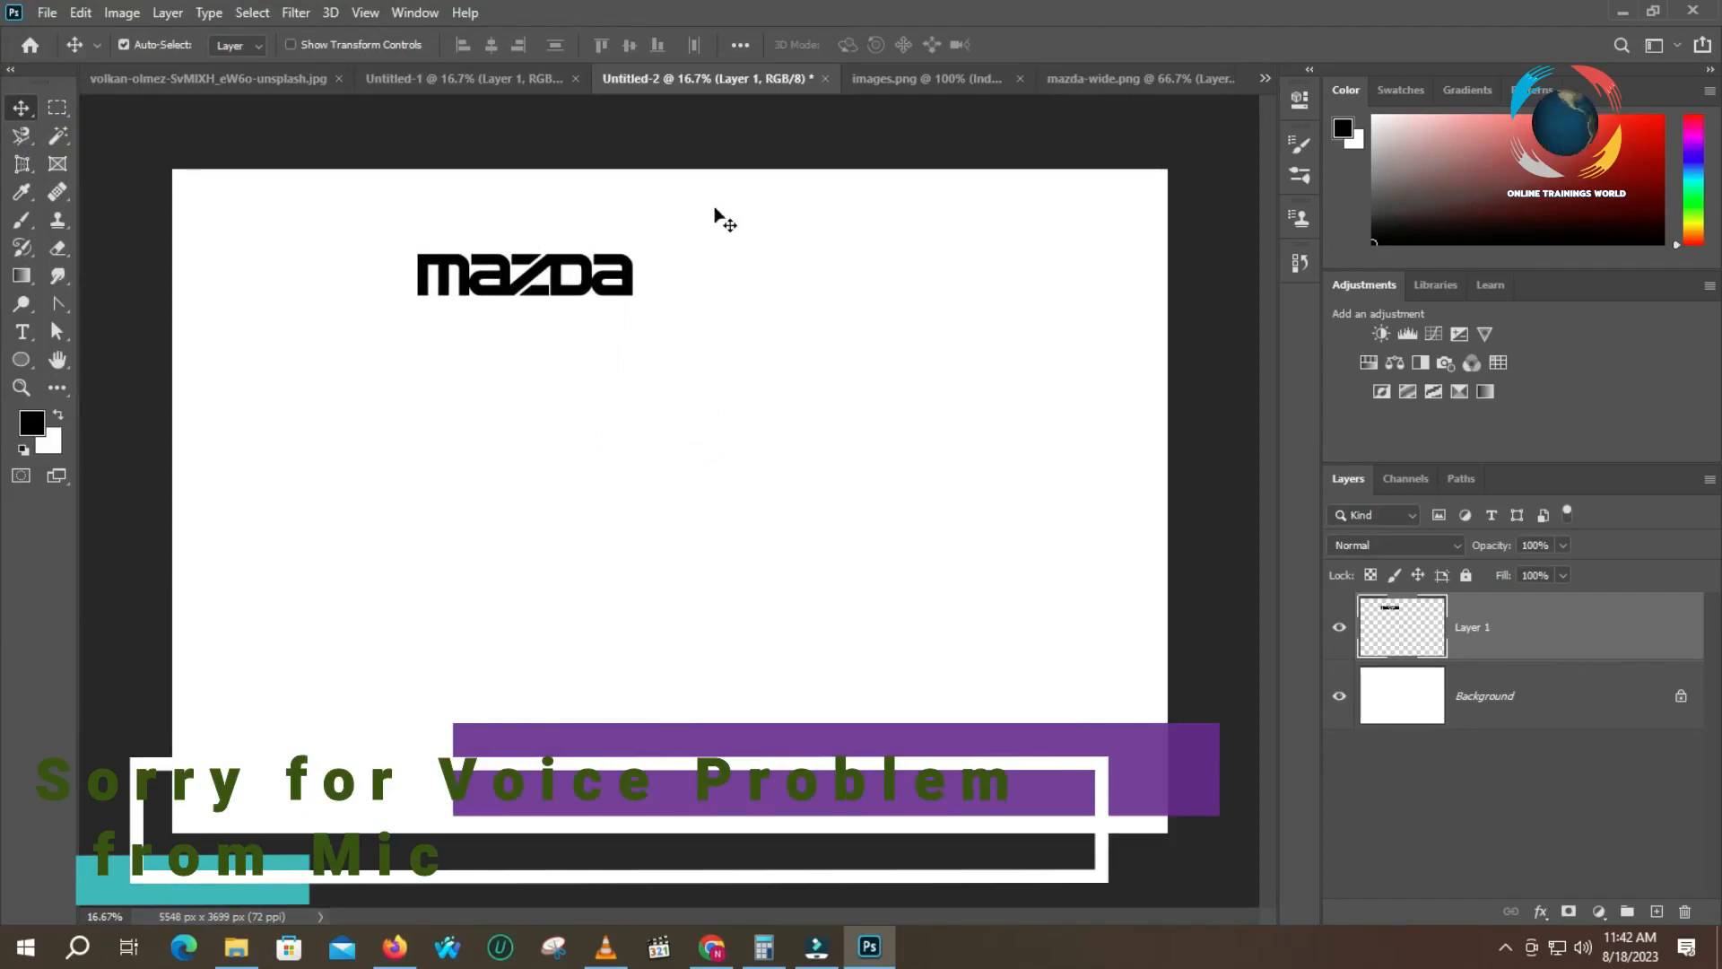
- Copy the Mazda wordmark from Untitled-2 onto the motorcycle photo in Untitled-1, above the fuel tank
left_click(939, 75)
left_click_drag(713, 514, 685, 465)
left_click_drag(494, 283, 649, 435)
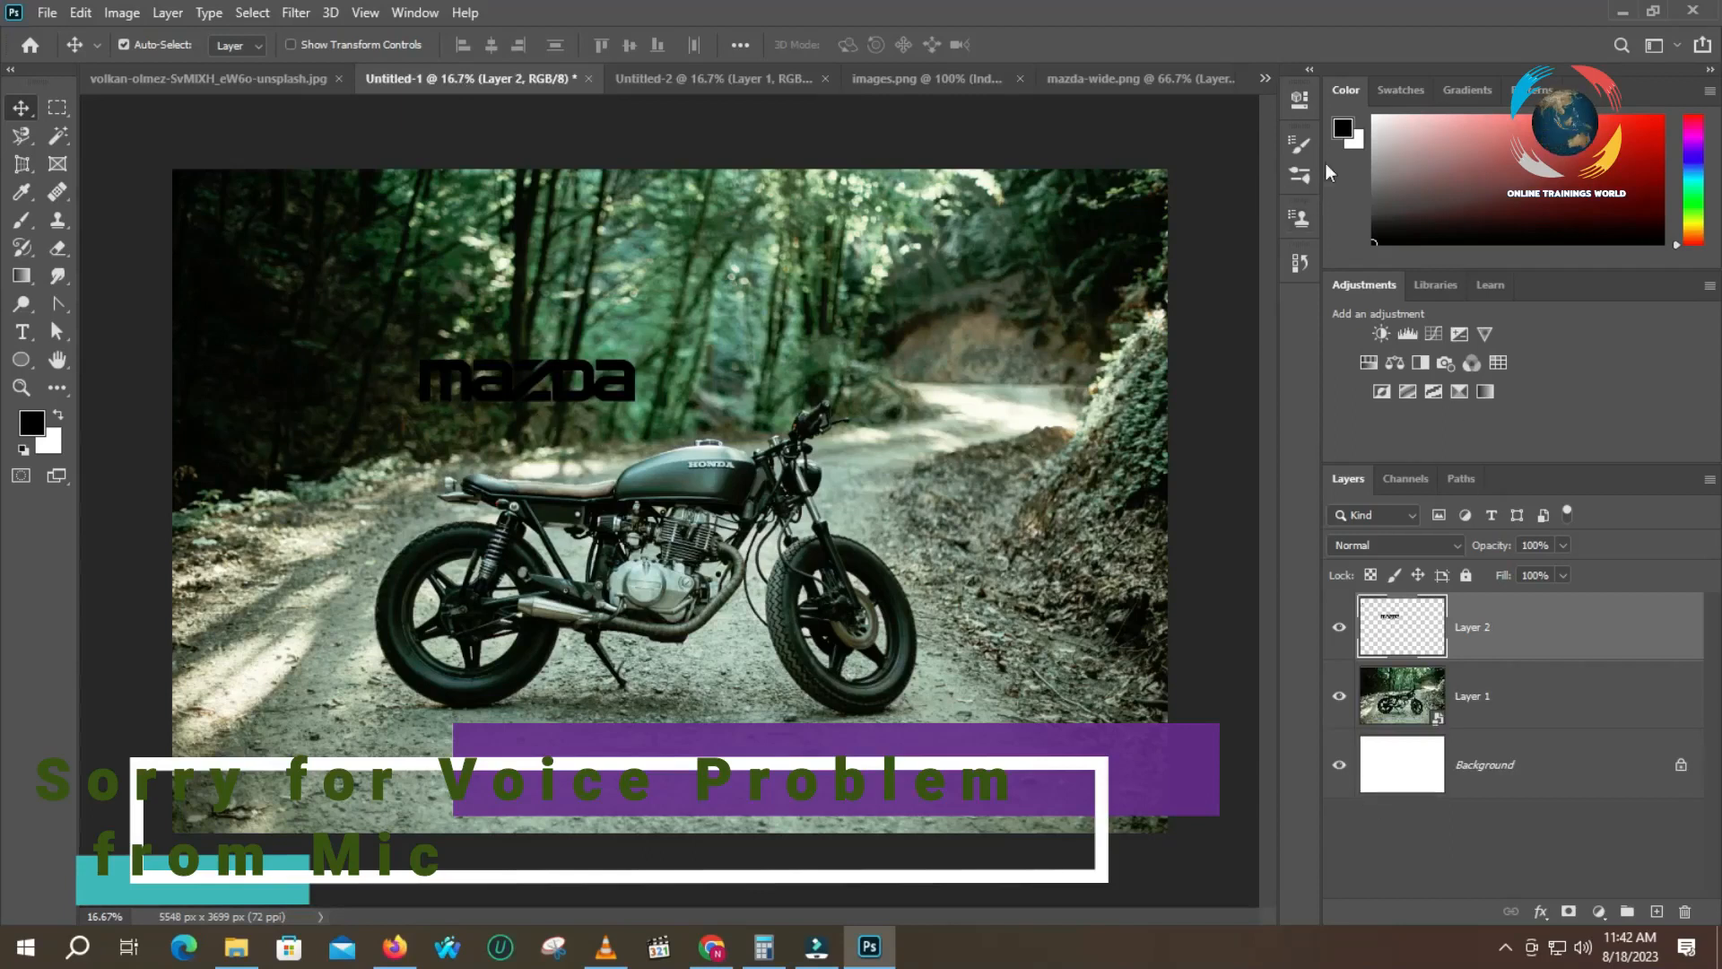
- Set the foreground color to the pale aqua c7f5ef
left_click(1343, 130)
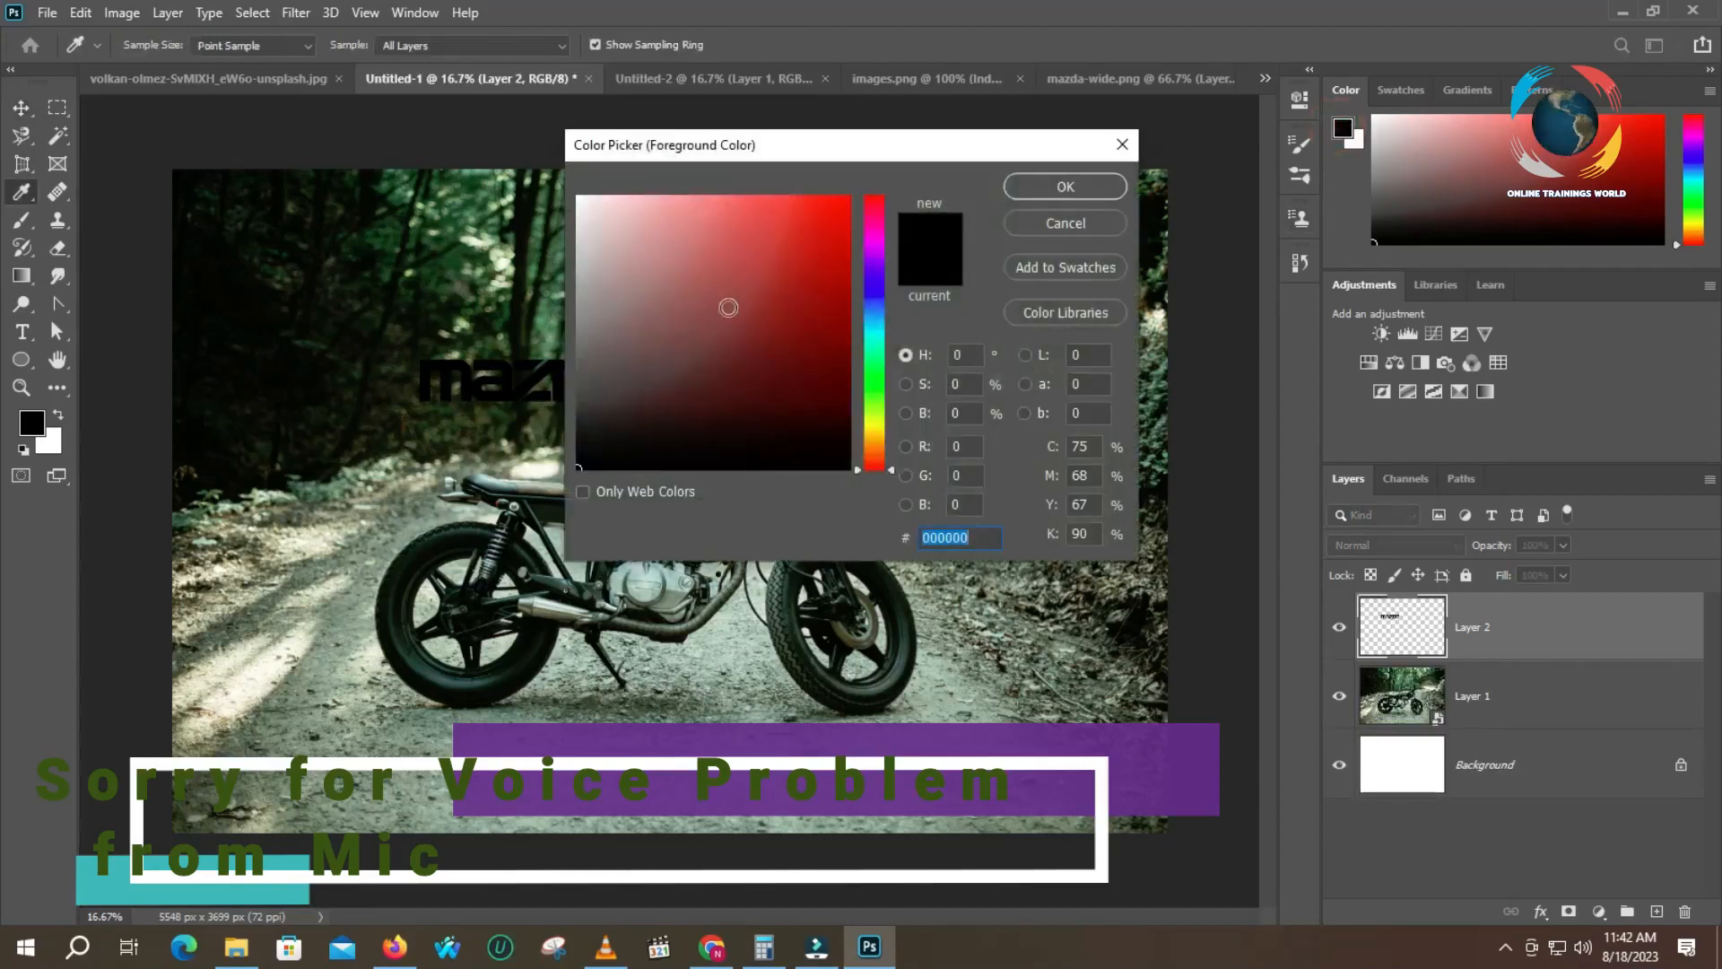
left_click_drag(870, 321, 870, 339)
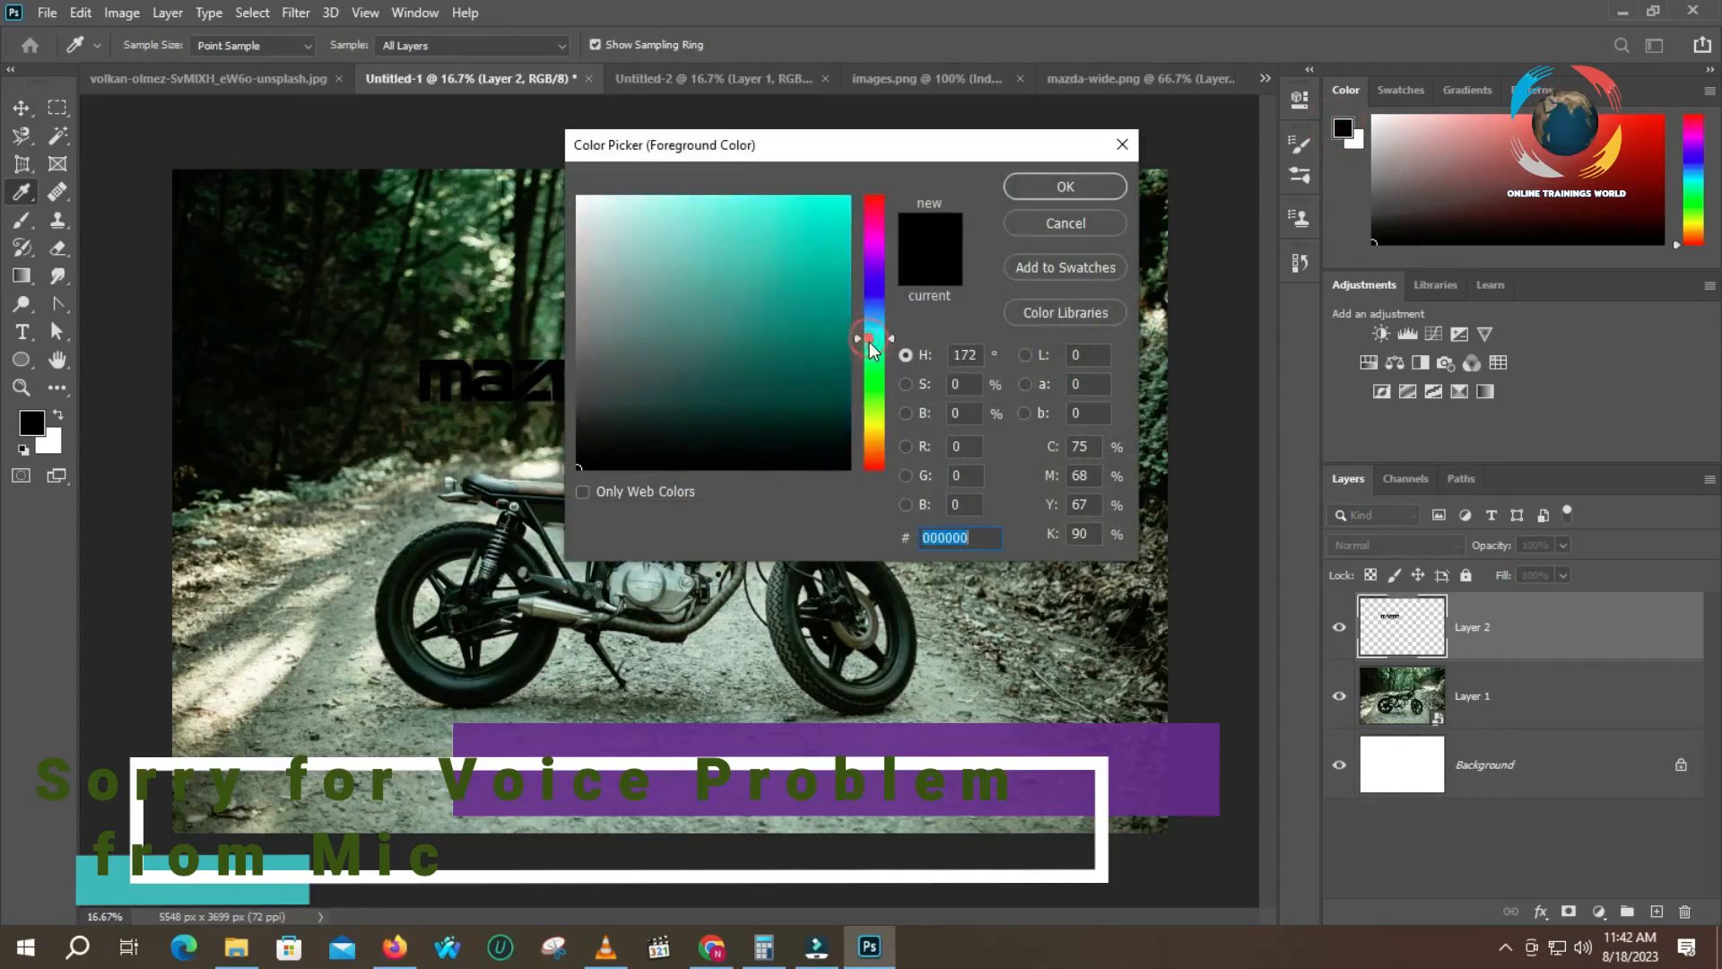
left_click(628, 205)
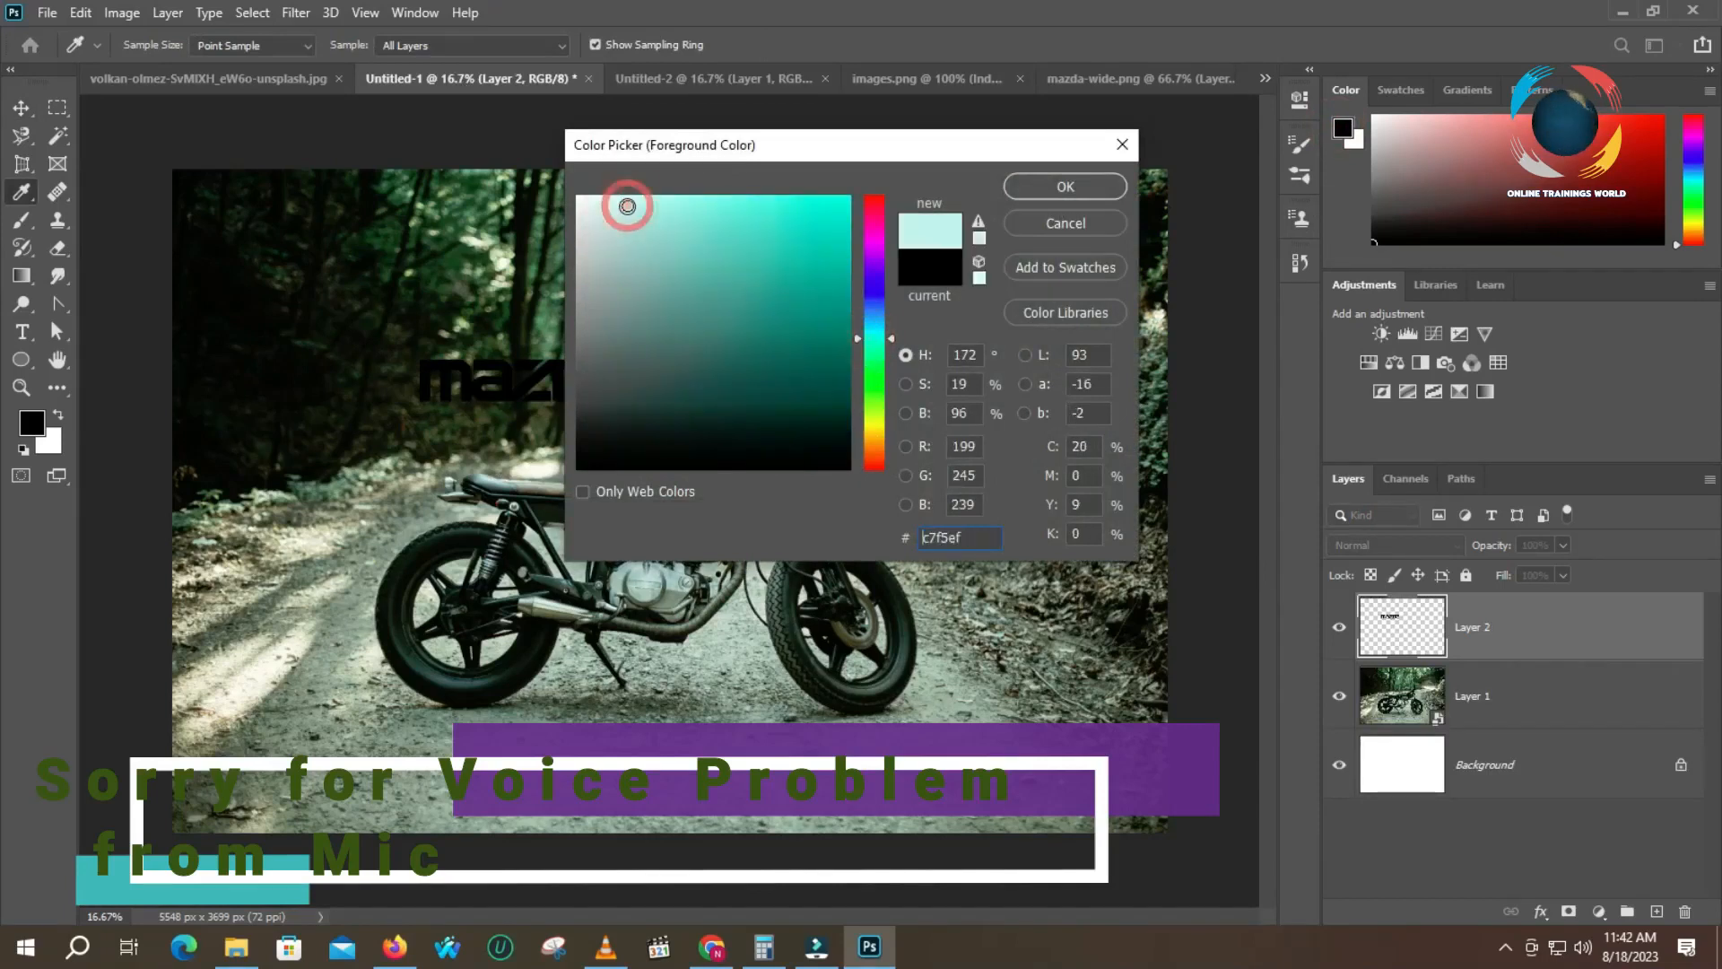
left_click(1066, 187)
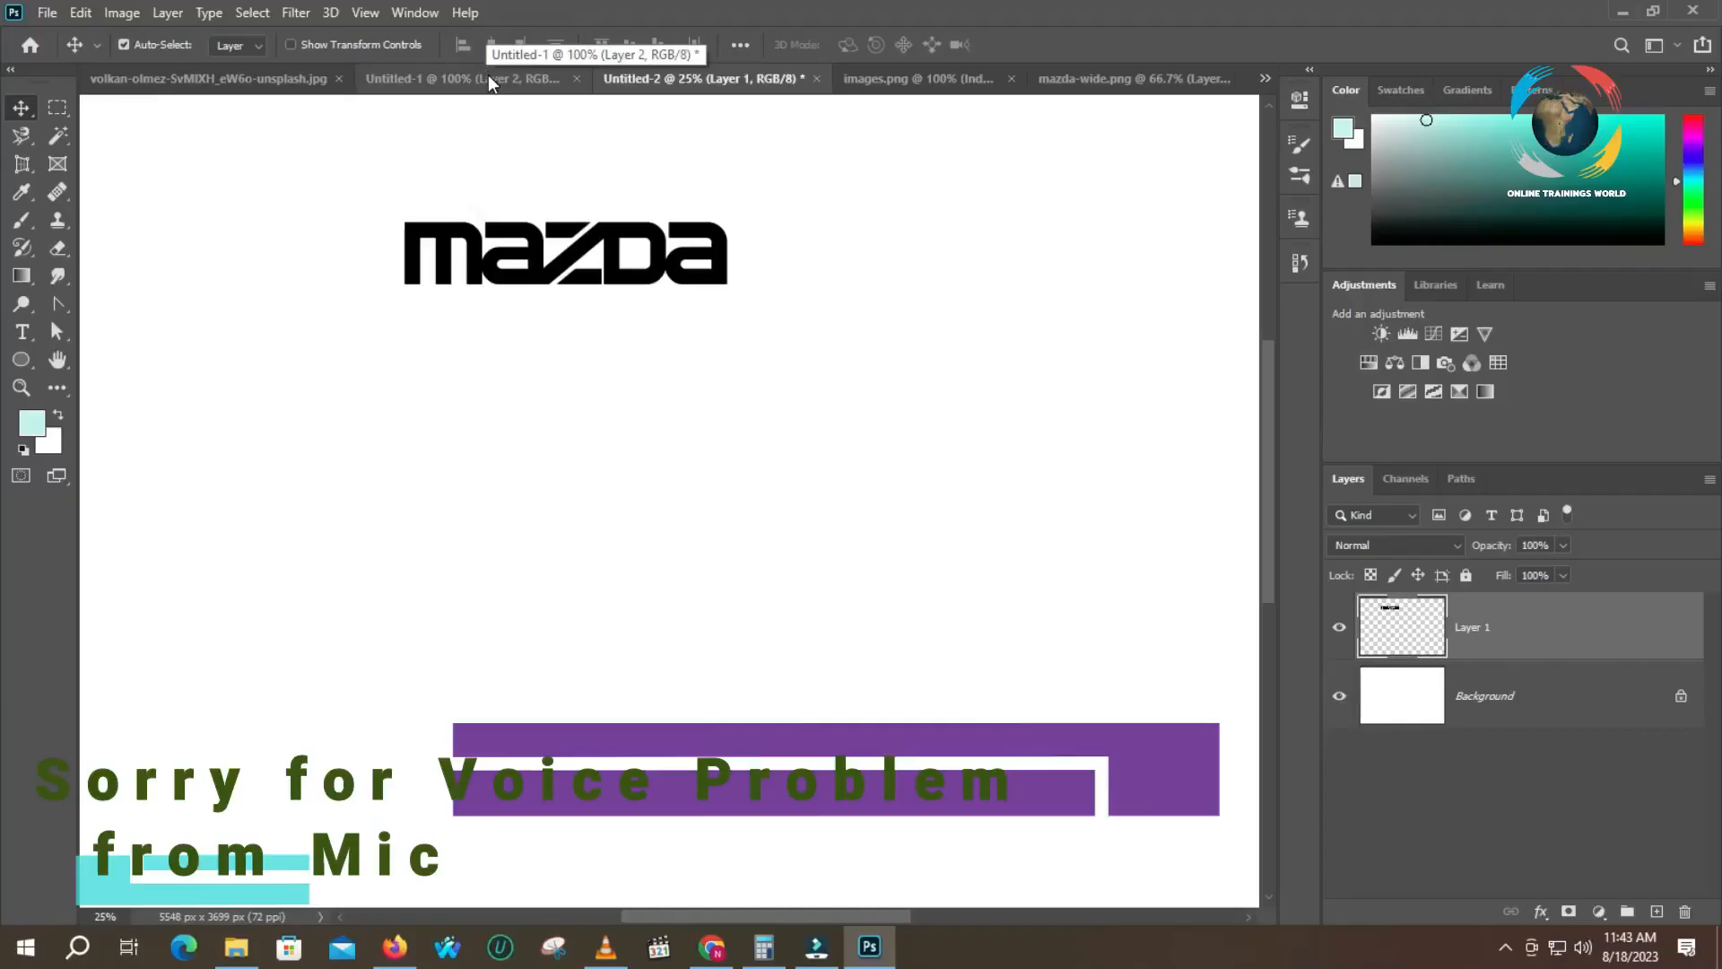
- Invert the black Mazda wordmark on Layer 2 of Untitled-1 to white
left_click(486, 72)
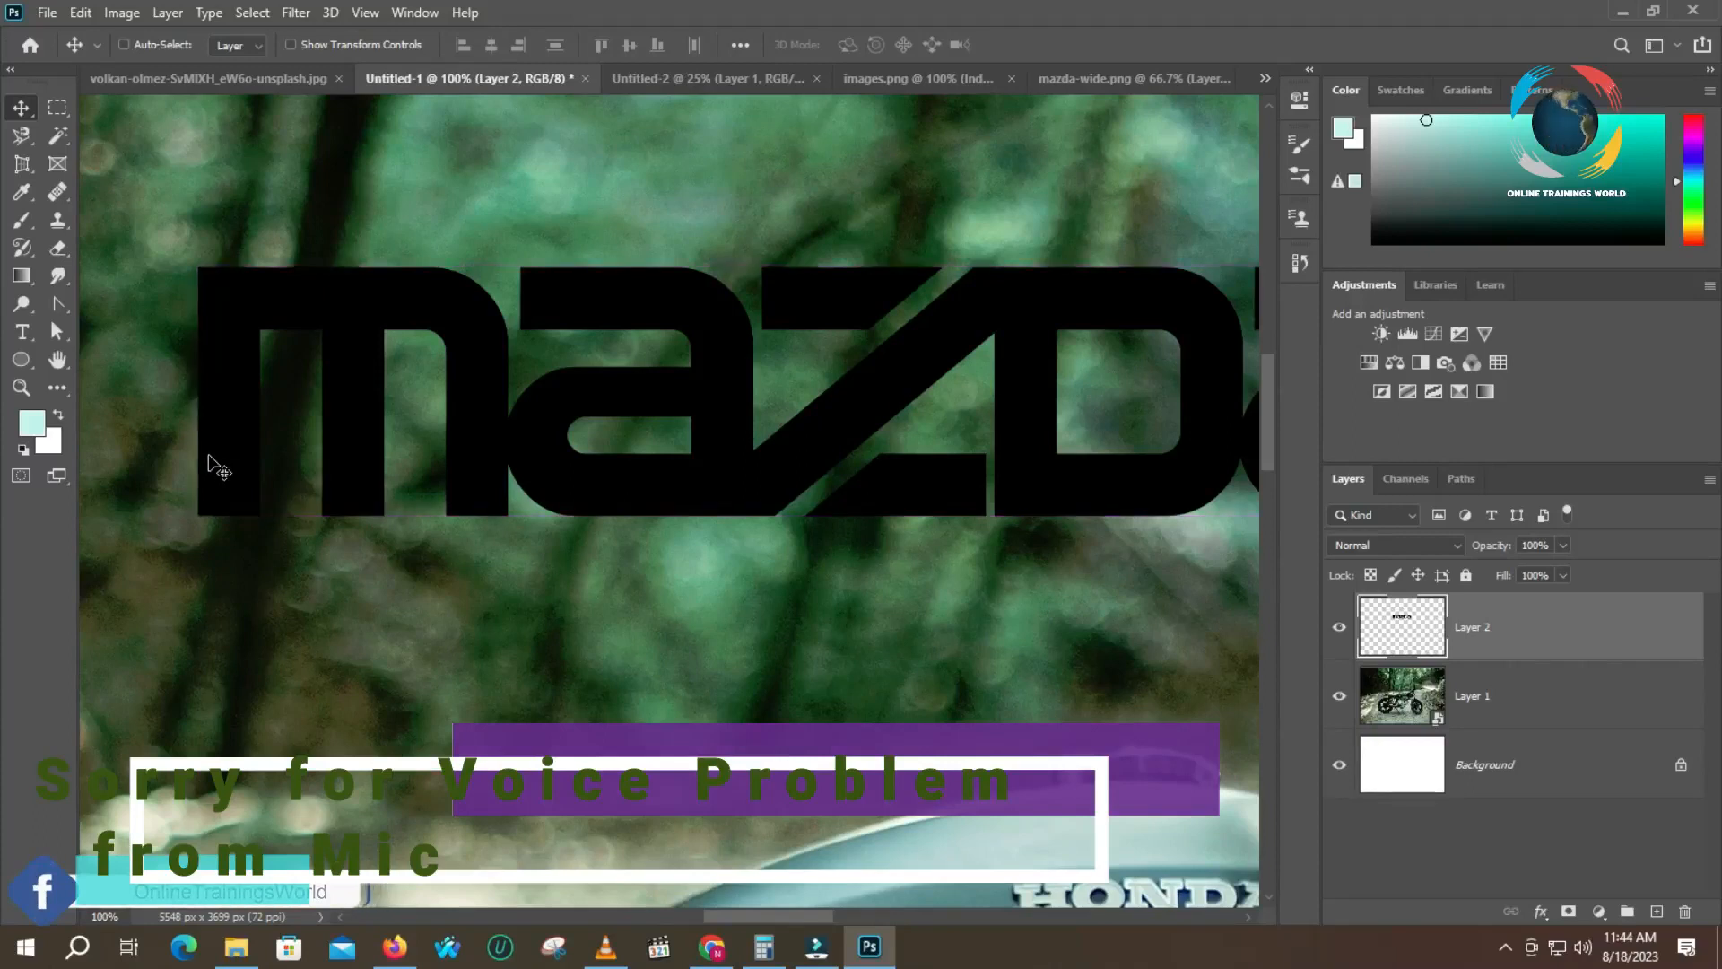
key("ctrl+i")
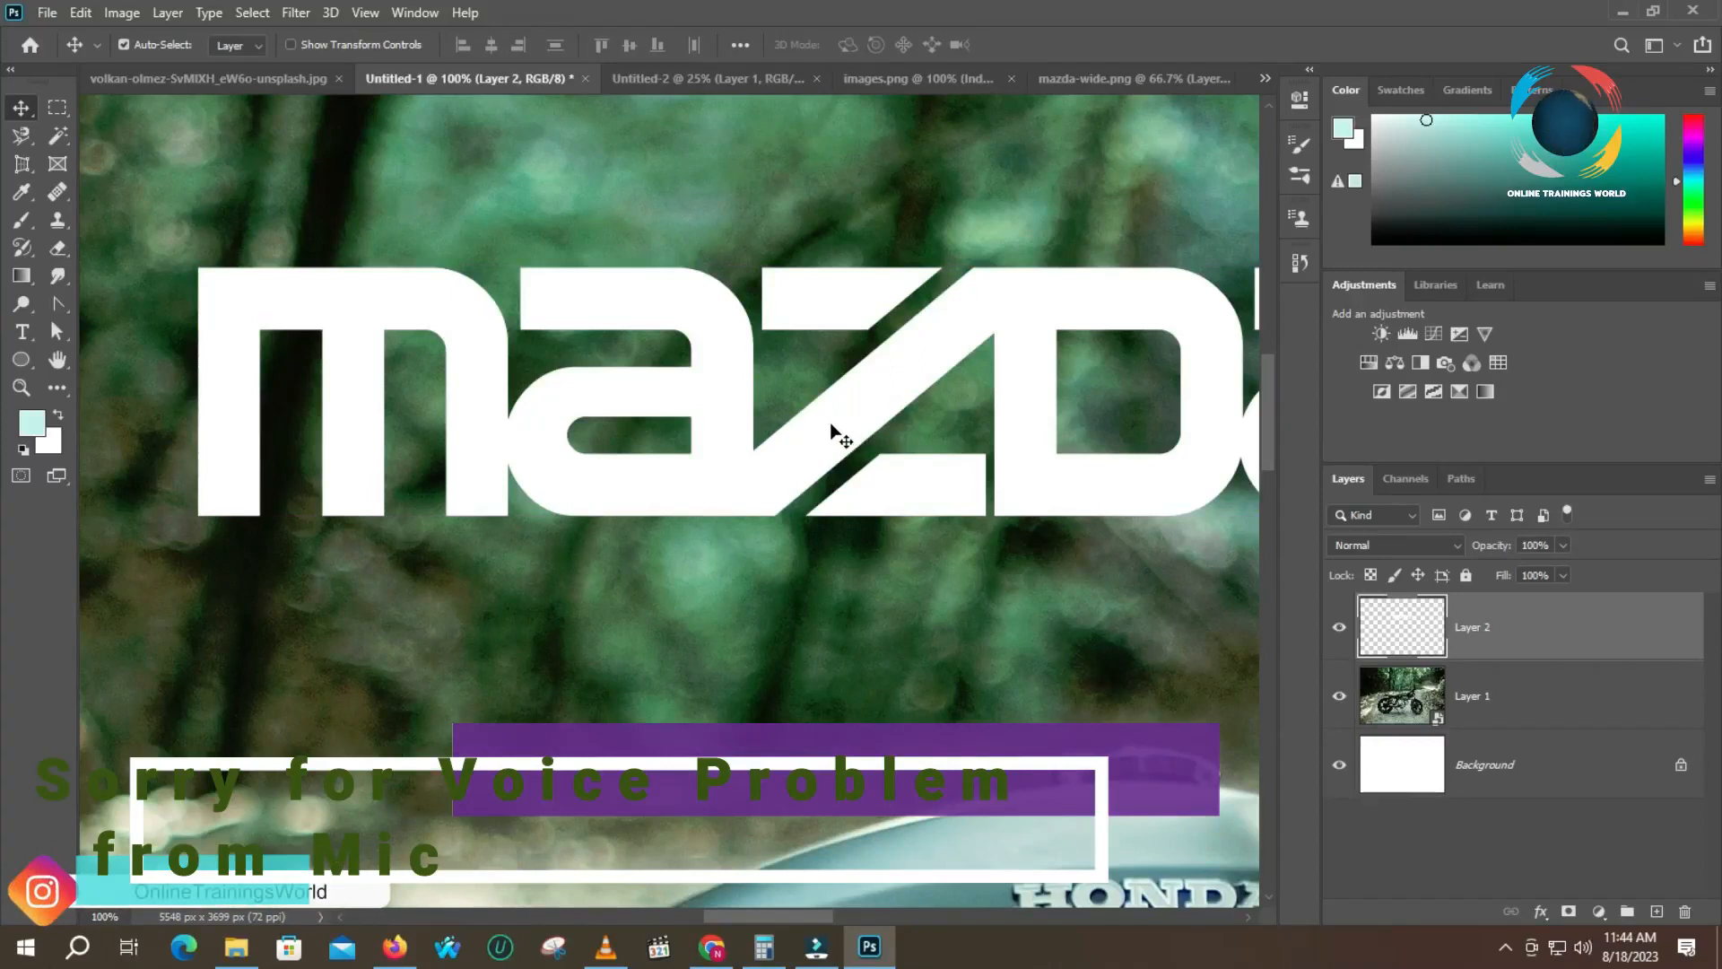
key("z")
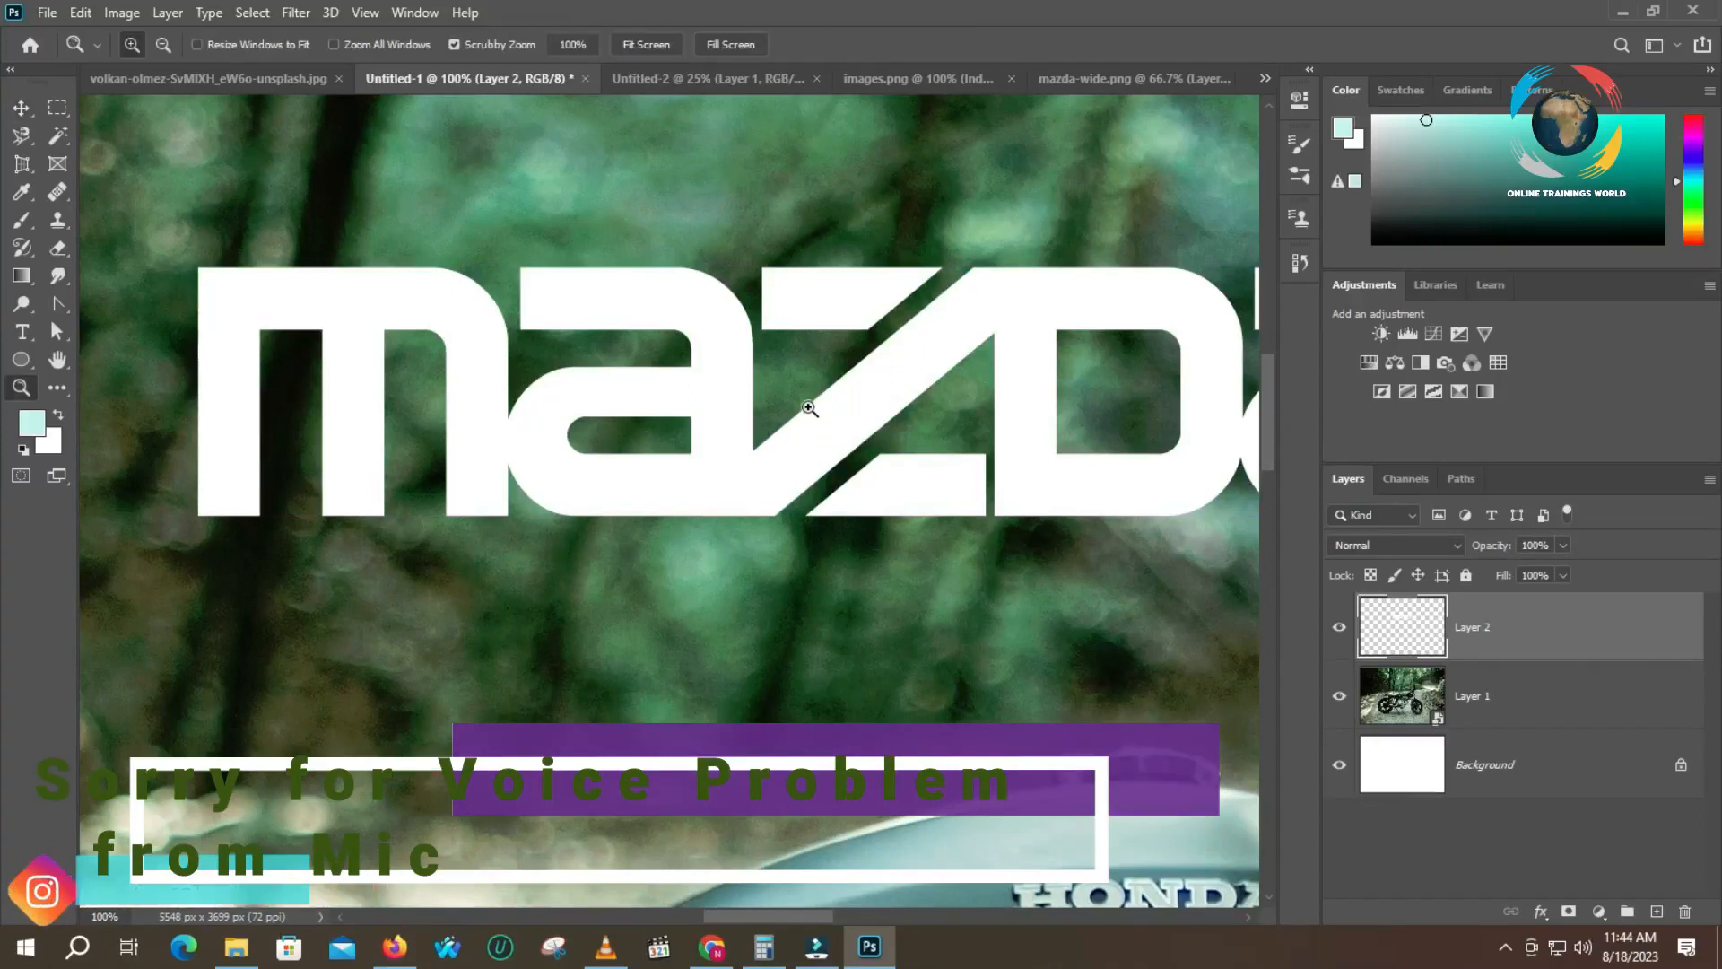
scroll(803, 412, "down", 2)
left_click(793, 429, "alt")
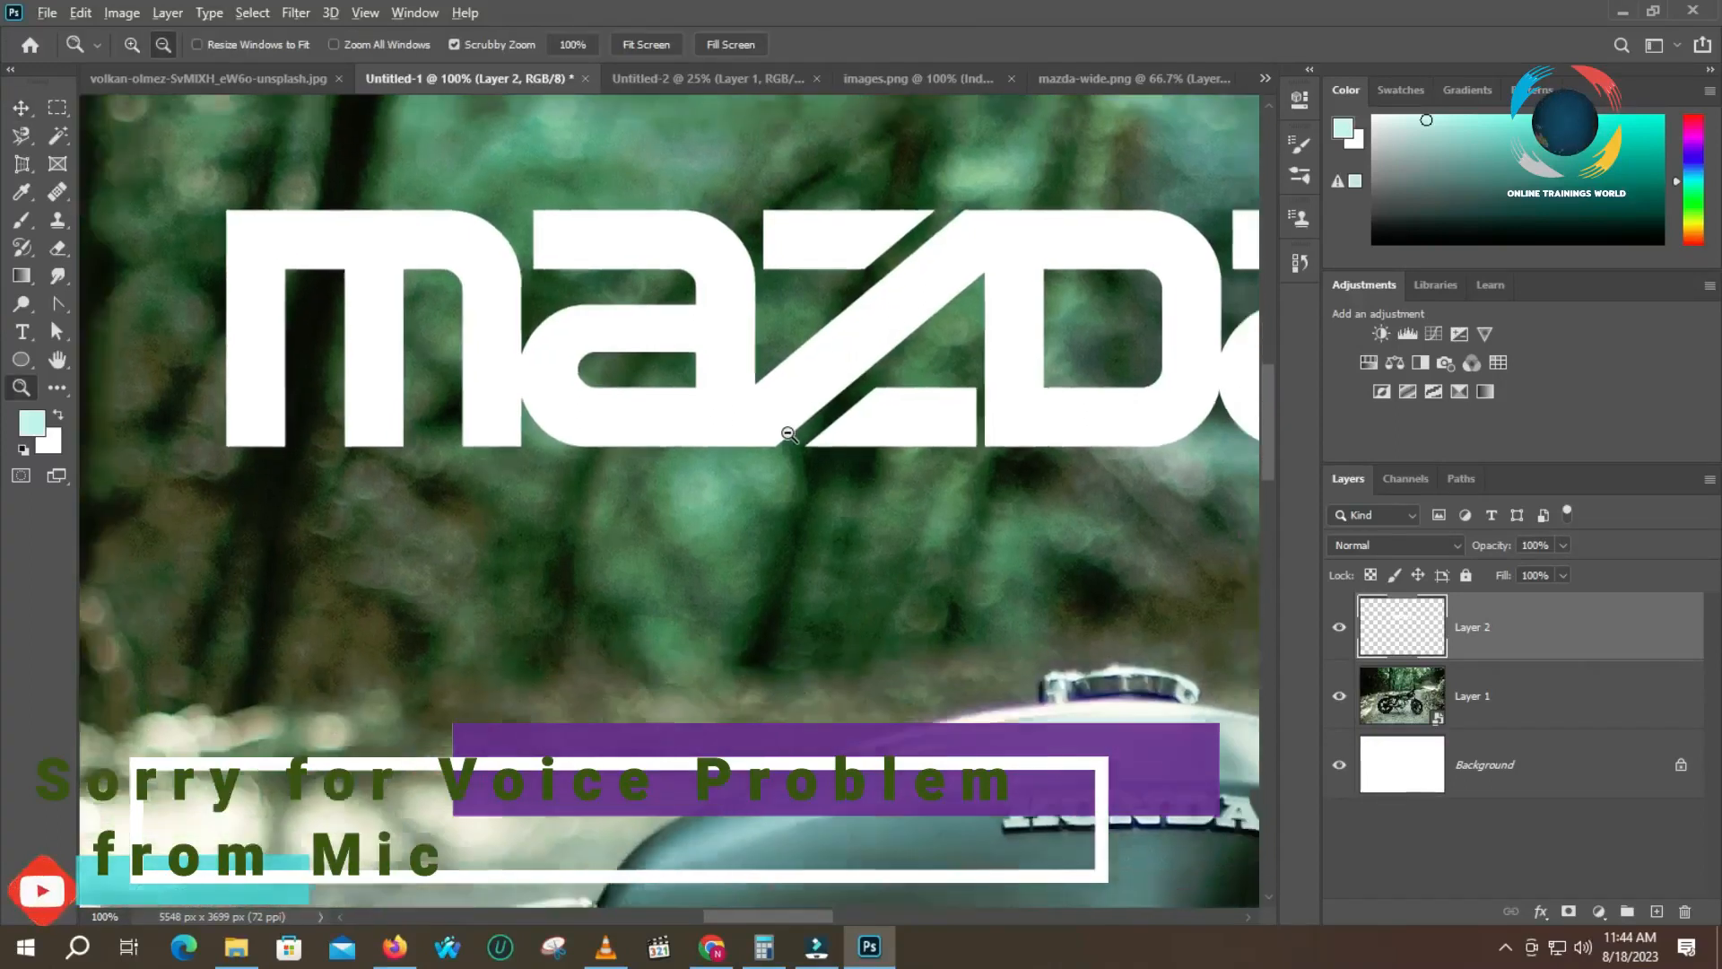
left_click(788, 434, "alt")
left_click(786, 435, "alt")
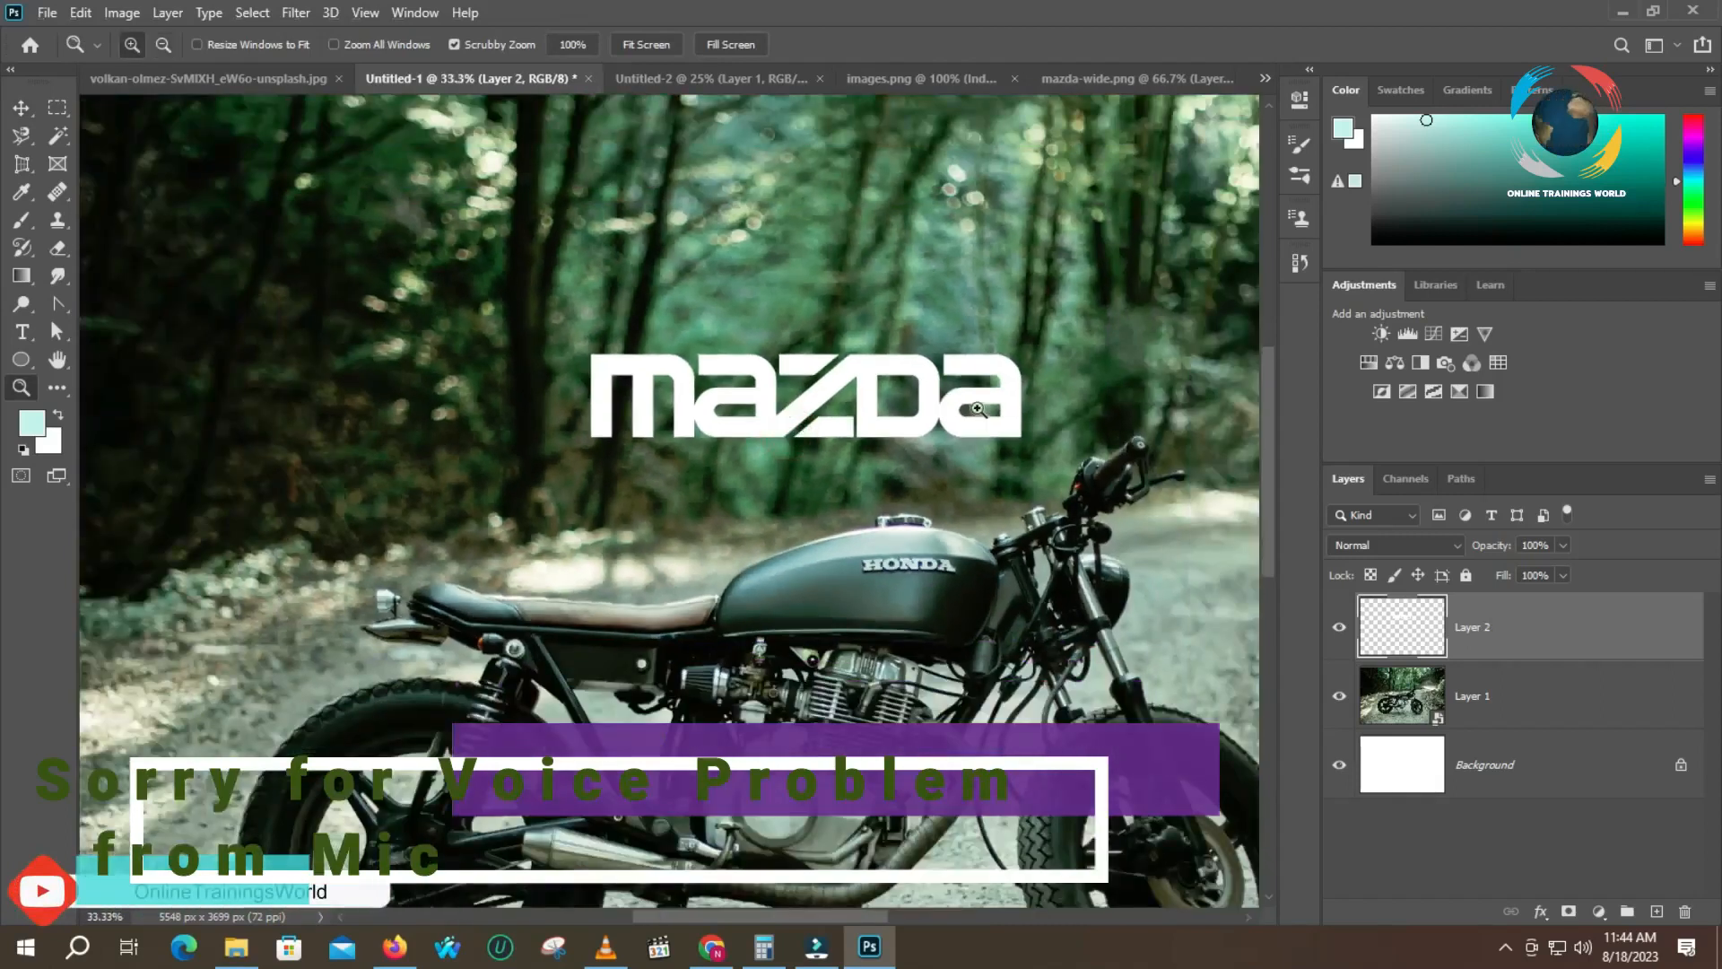
- Scale the white Mazda wordmark down to about 24.73% and position it just above the motorcycle's fuel tank
key("ctrl+t")
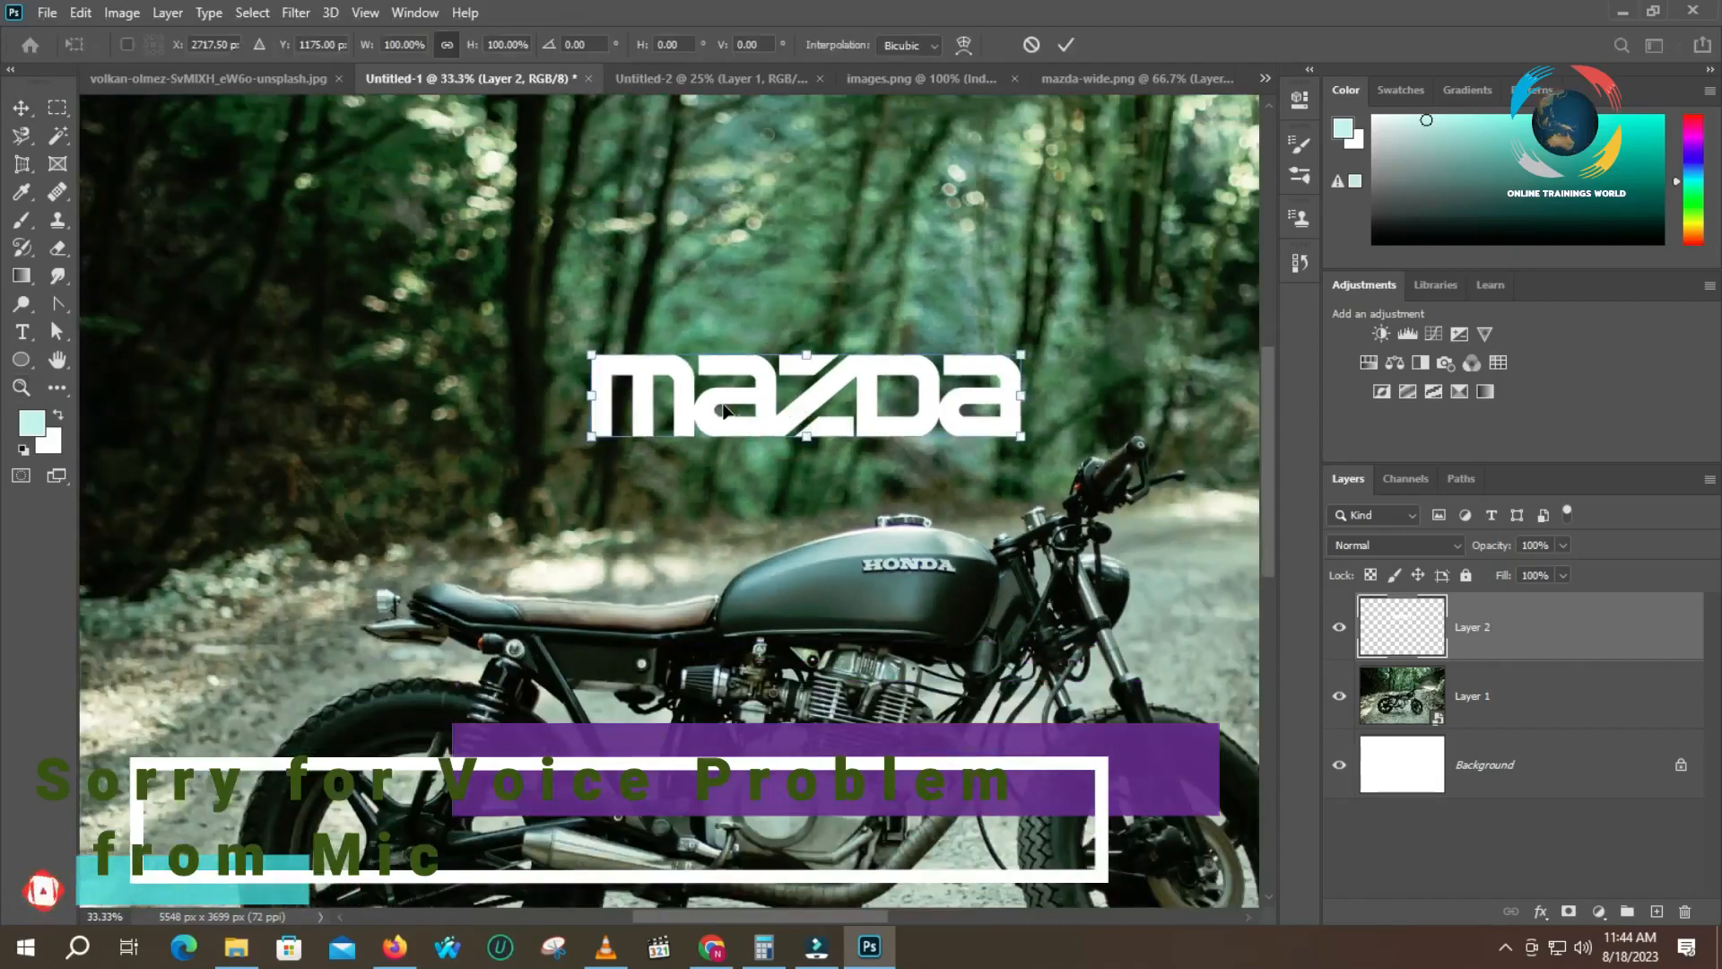
left_click_drag(1021, 395, 1153, 398)
left_click_drag(875, 344, 867, 431)
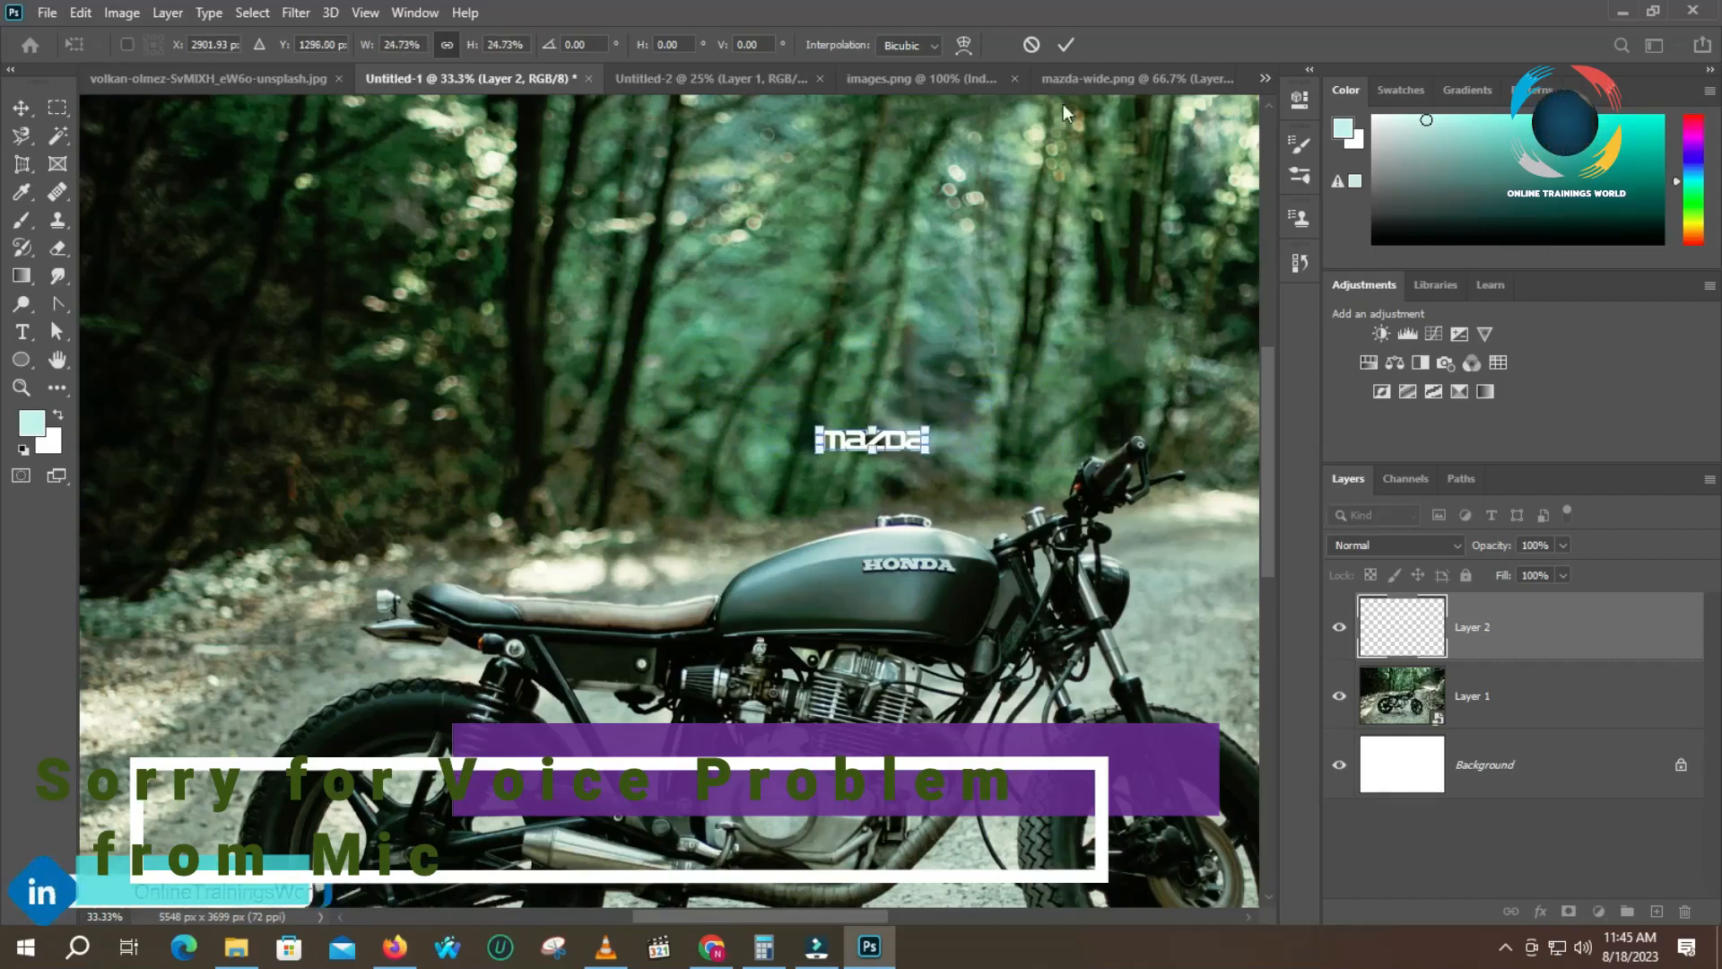
left_click(1066, 45)
- Open the contents of the Layer 1 Smart Object in Untitled-1 for editing
key("z")
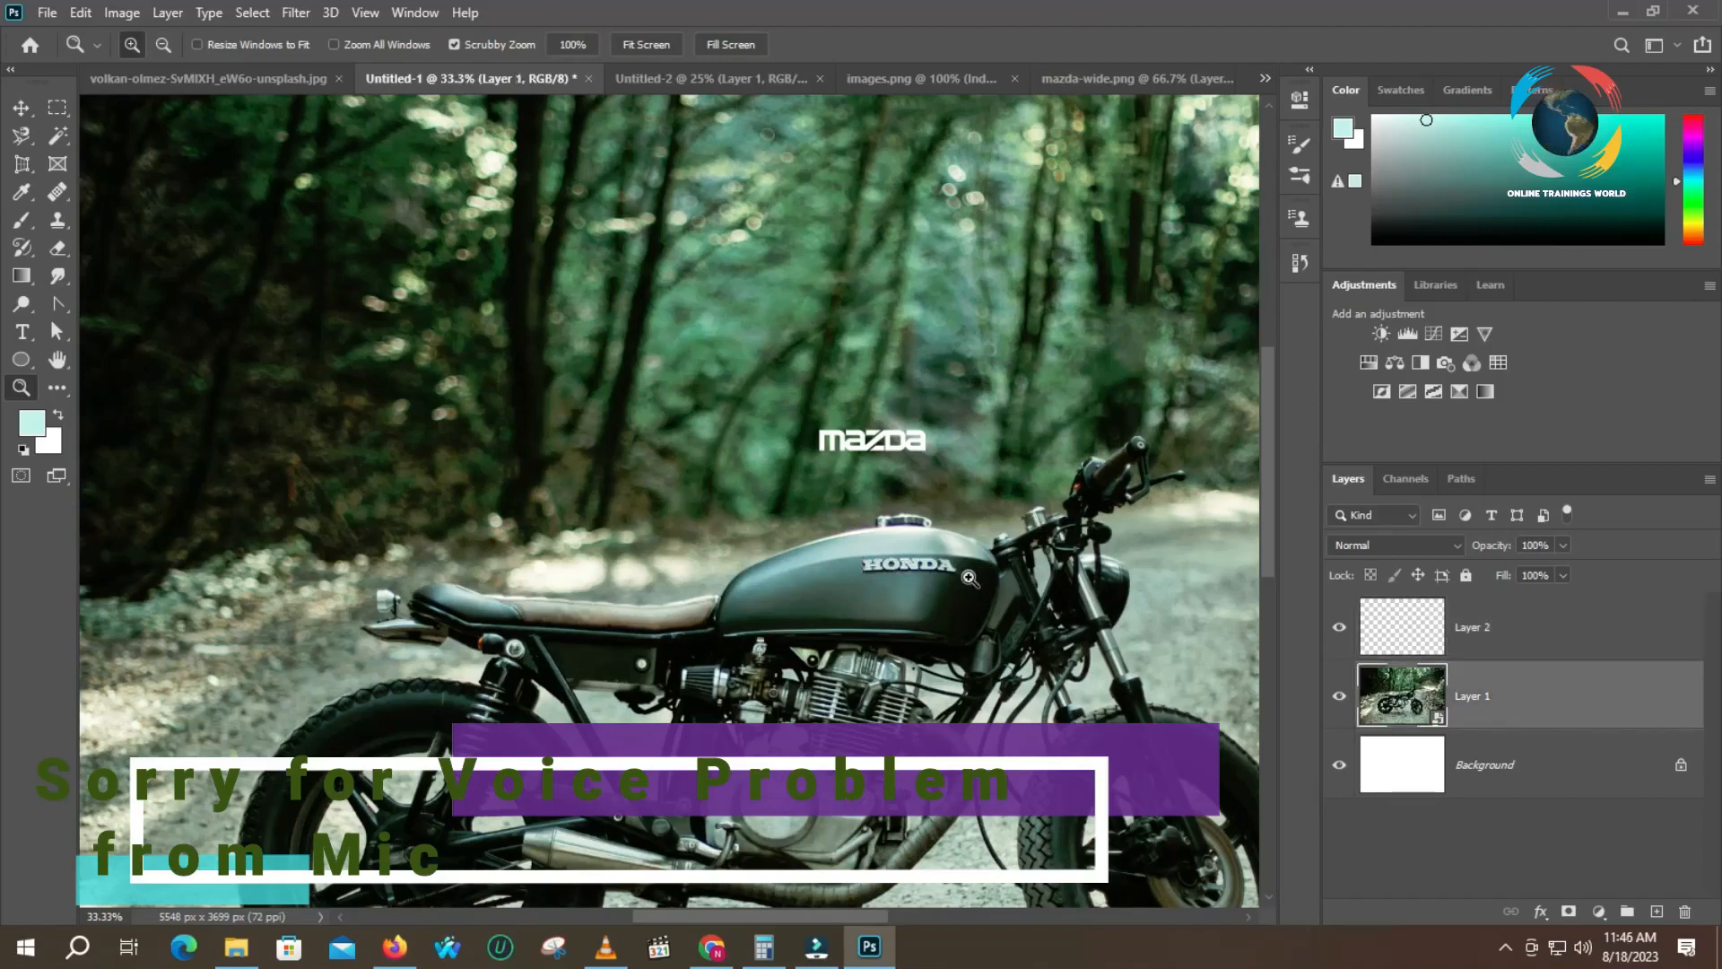
left_click_drag(903, 555, 783, 564)
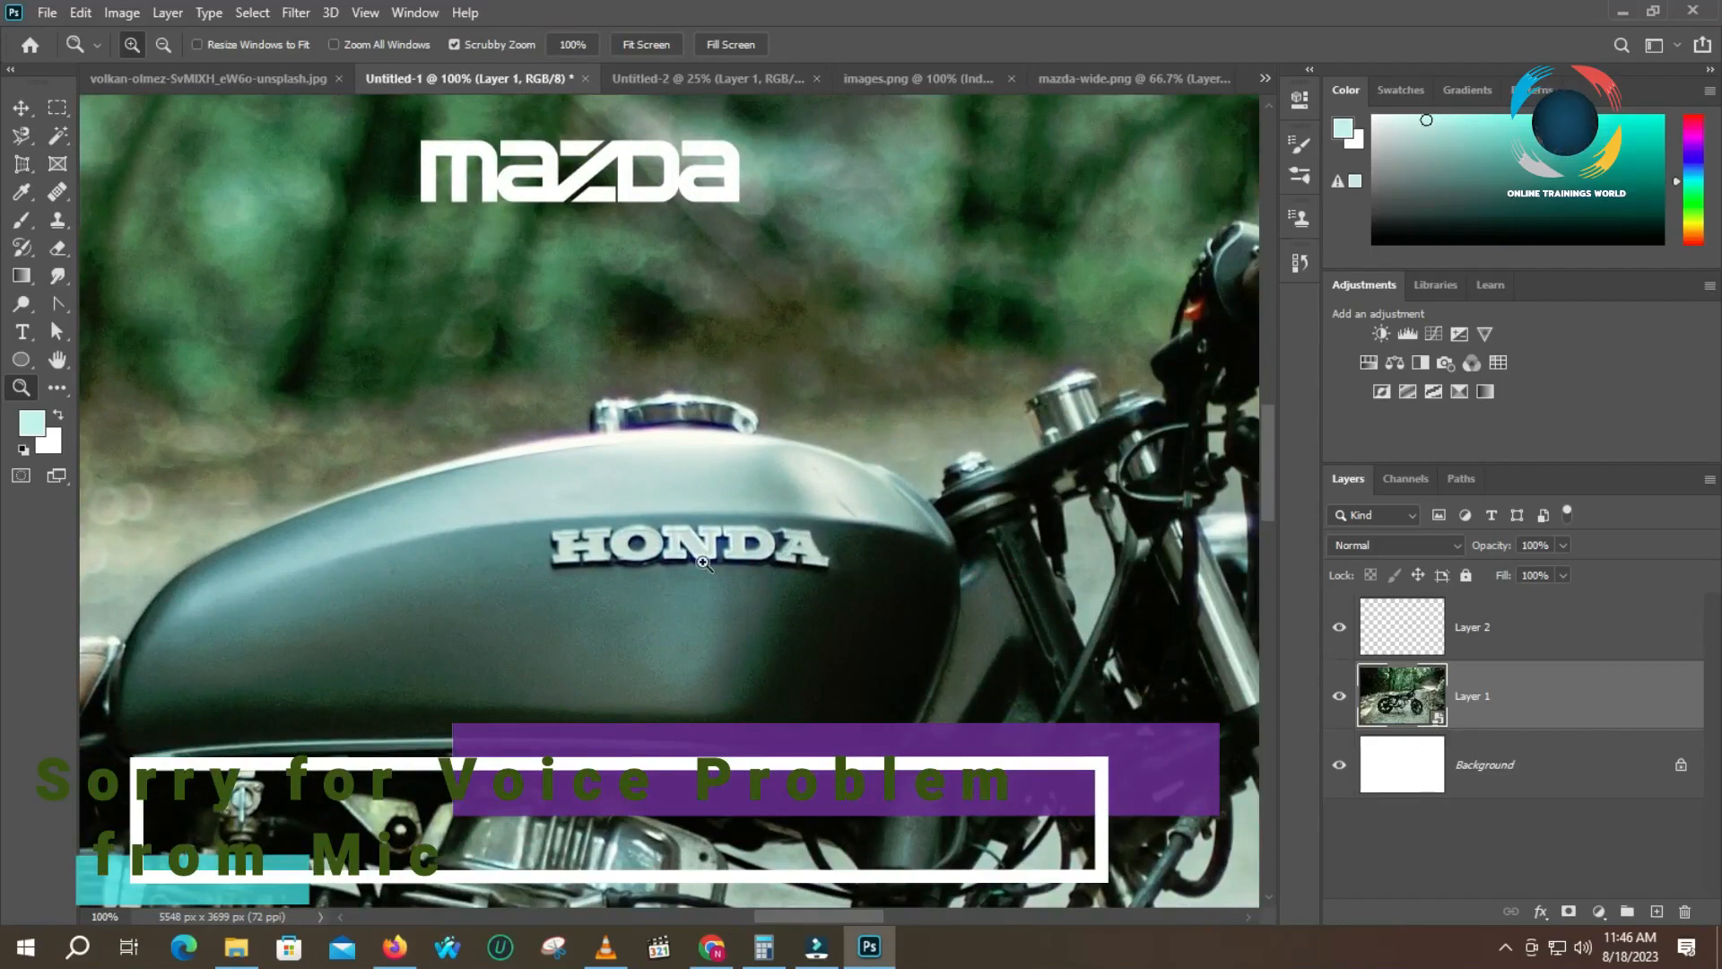
double_click(1436, 721)
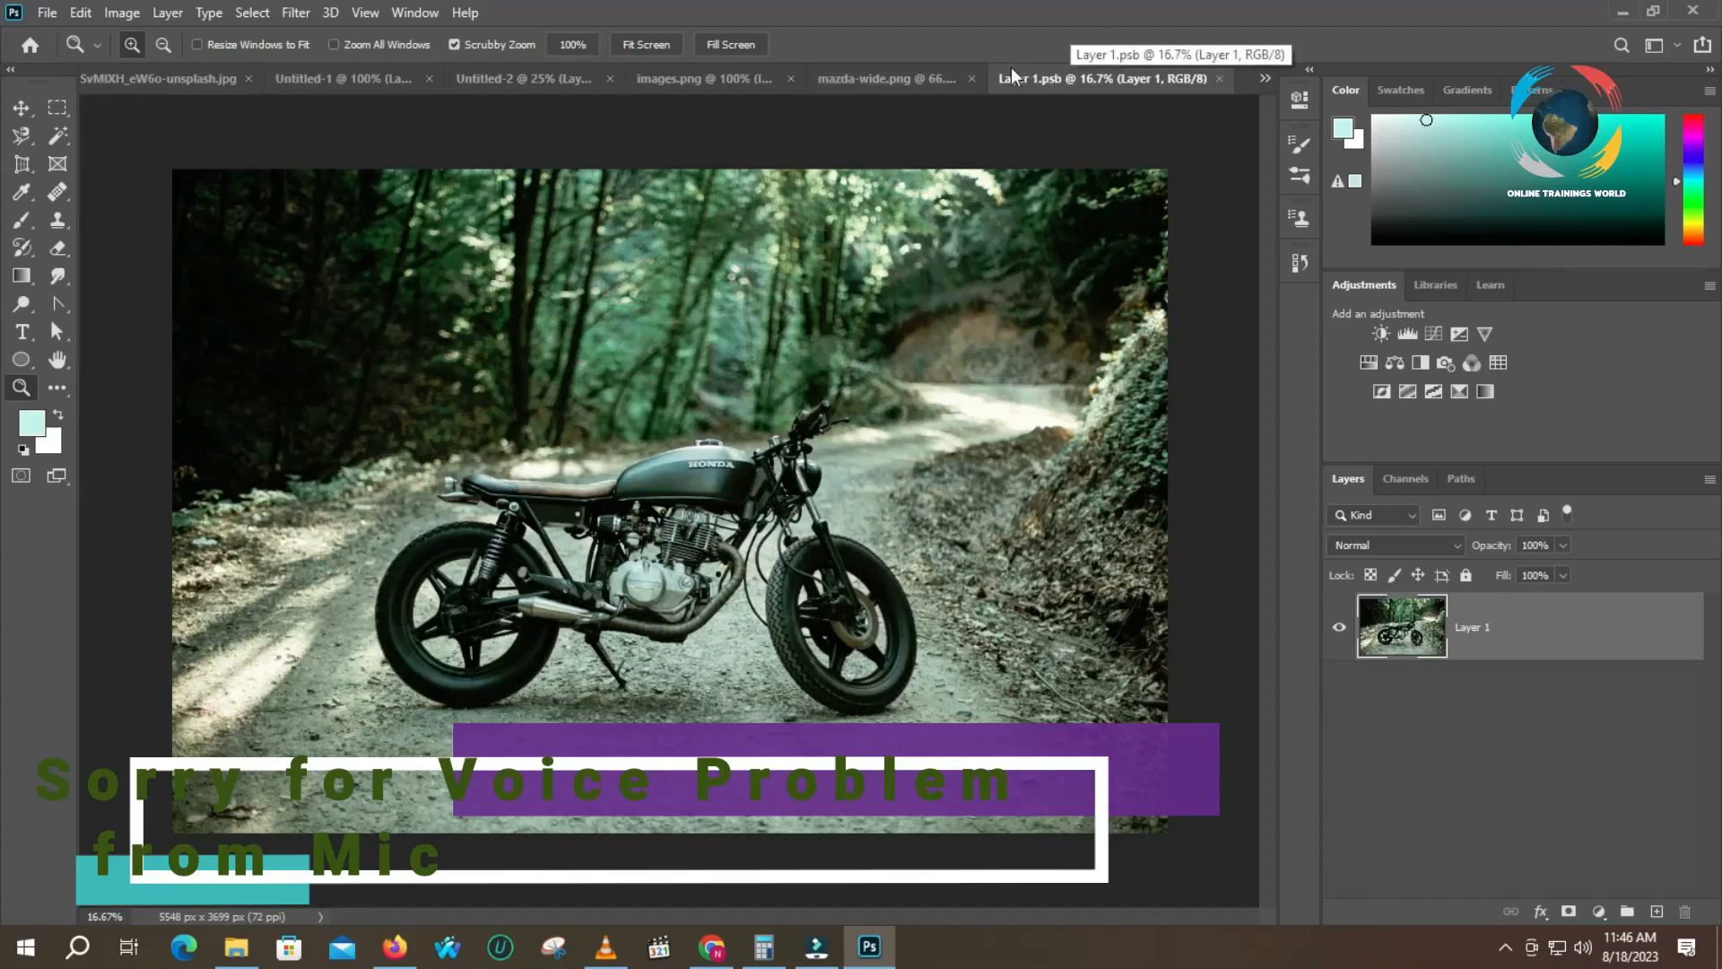
- Copy a rectangular area covering the HONDA badge and the tank paint below it onto a new layer
left_click(734, 464)
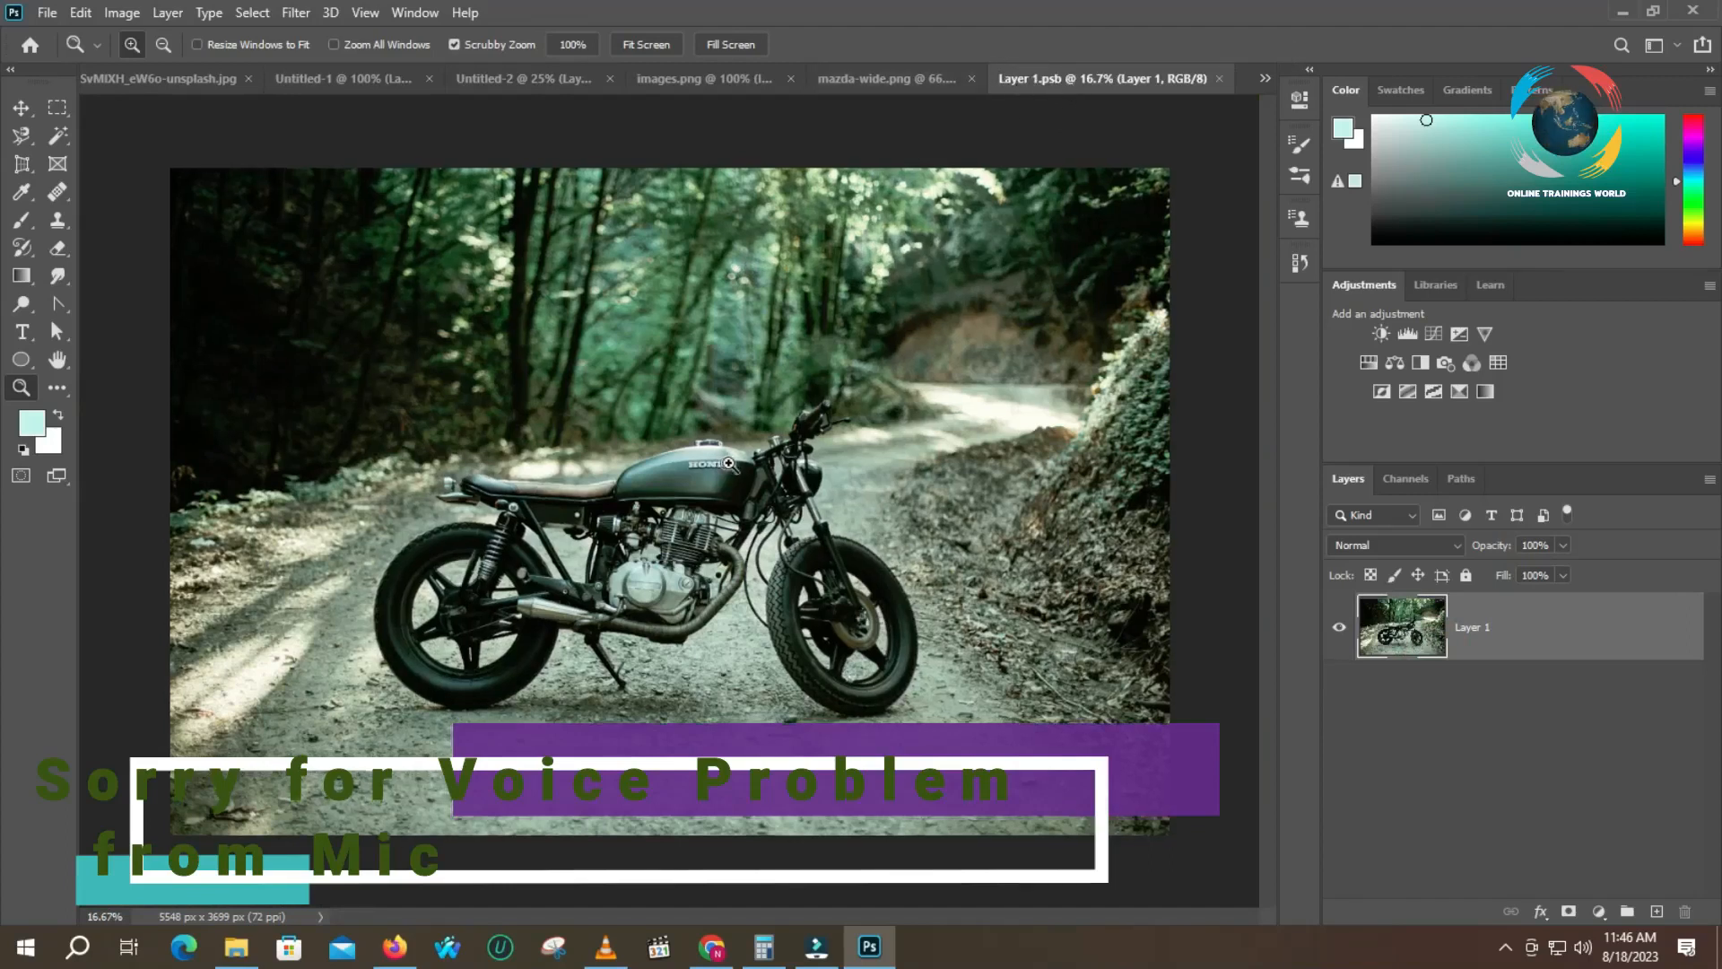
left_click(734, 465)
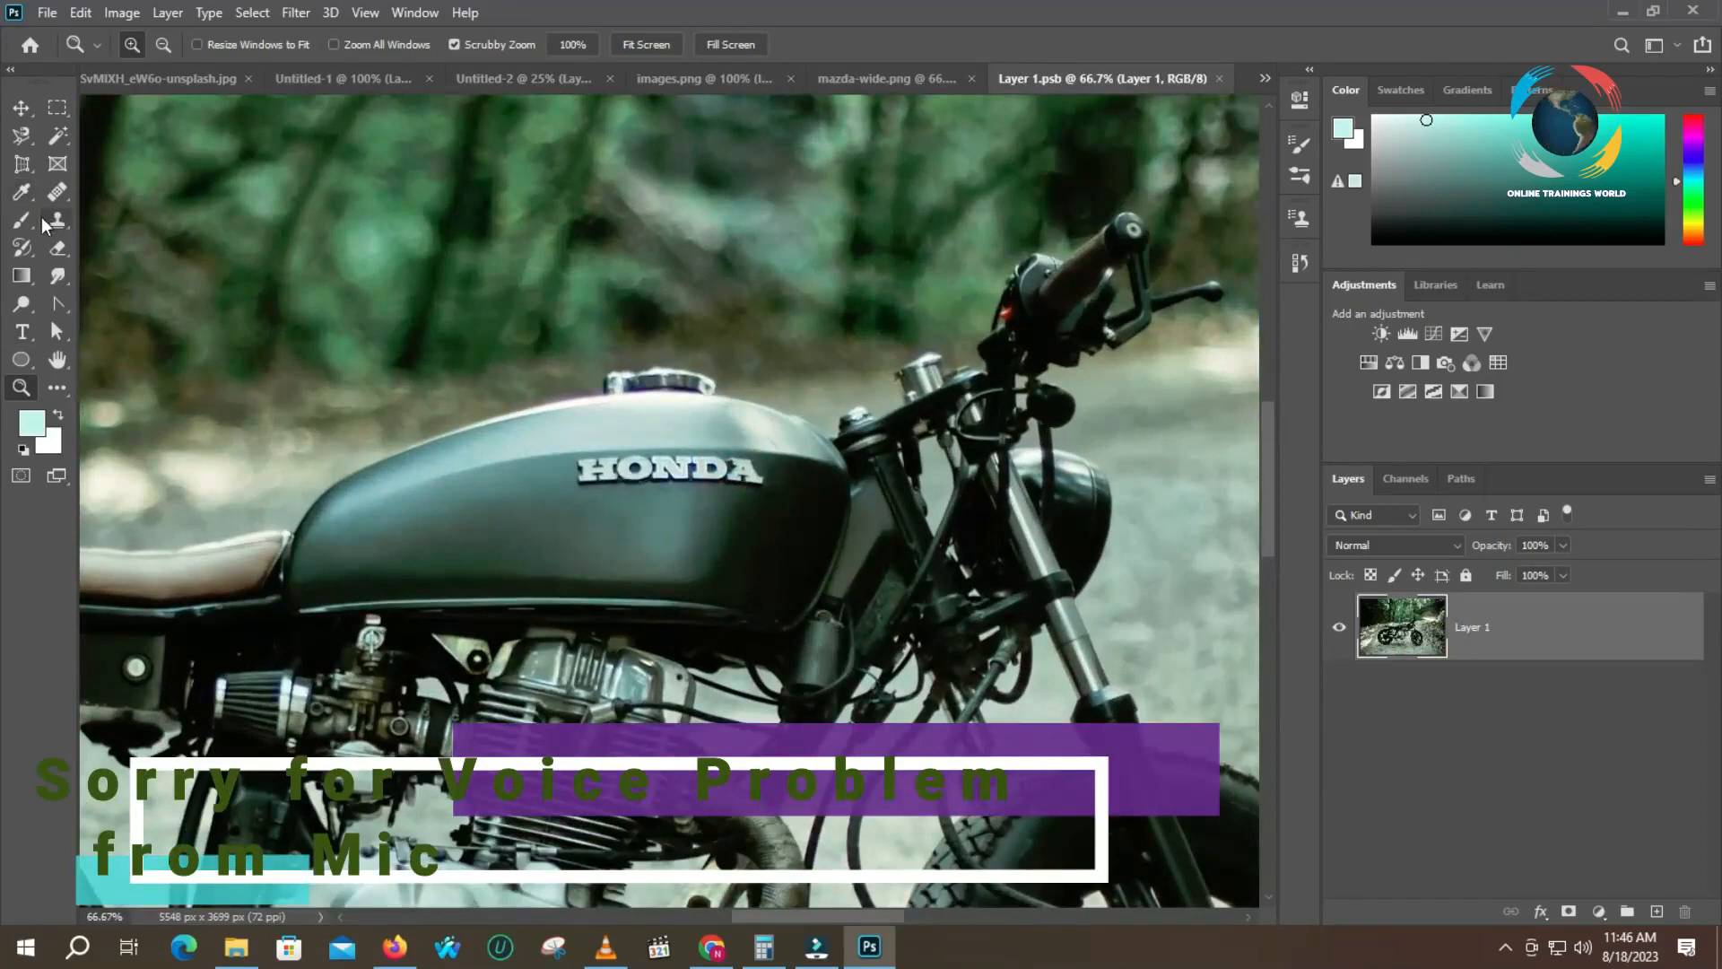
left_click(60, 109)
left_click_drag(568, 452, 768, 543)
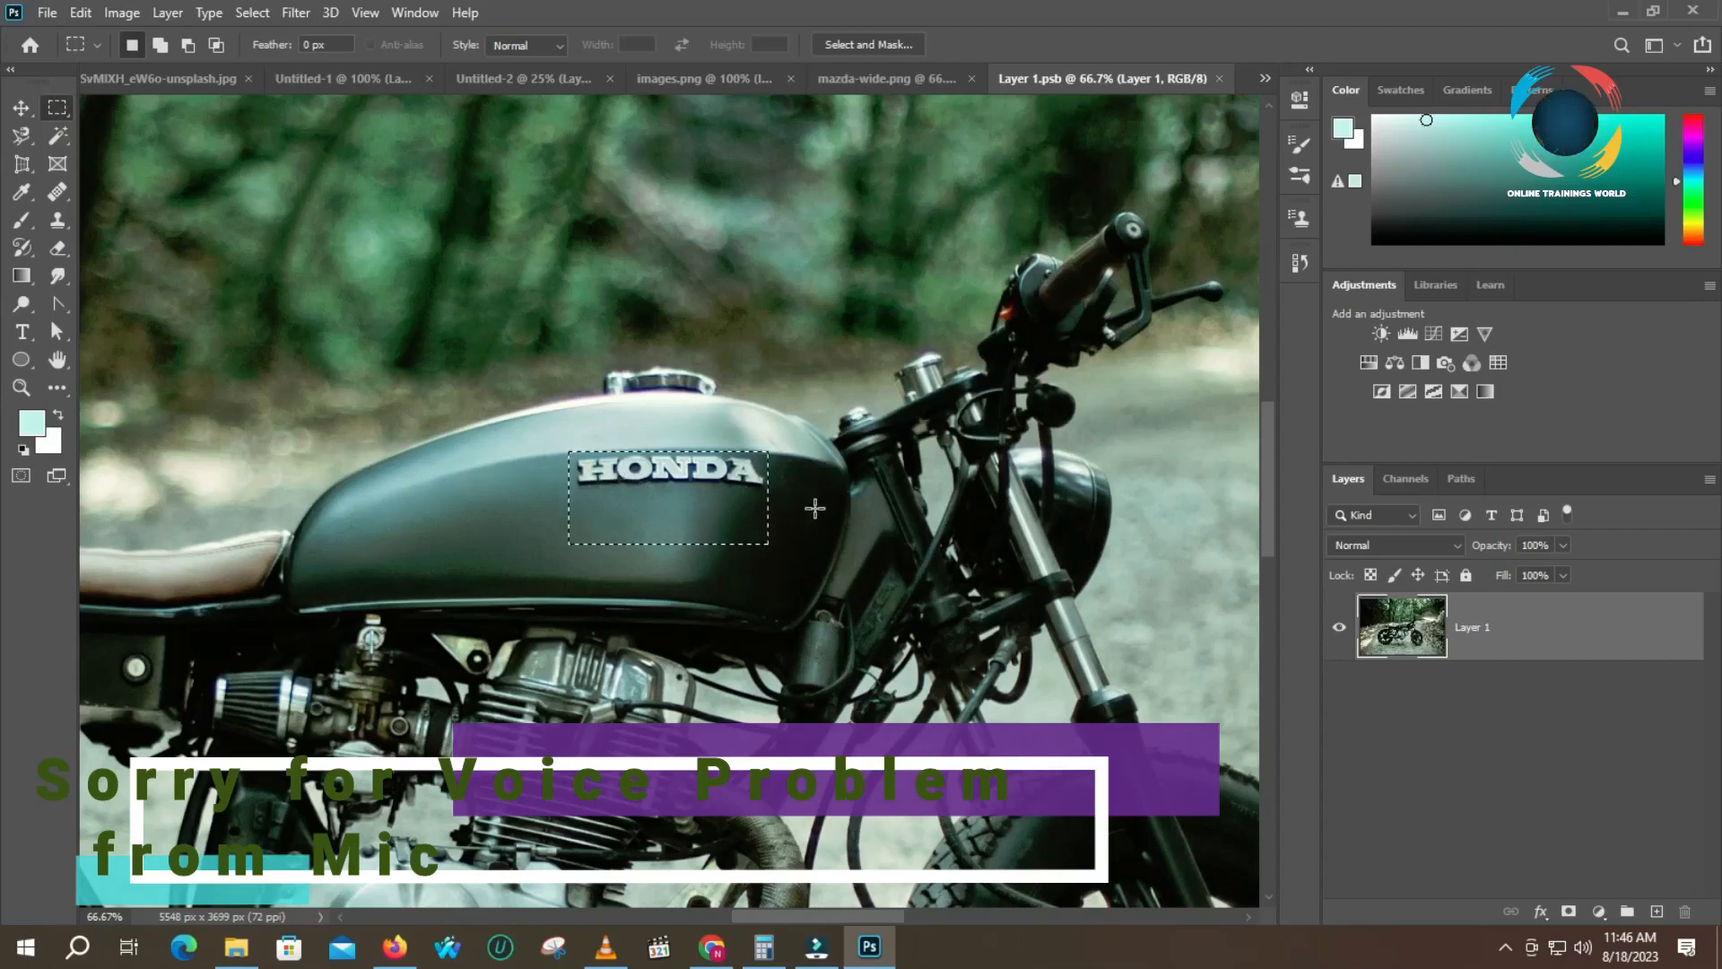
key("ctrl+j")
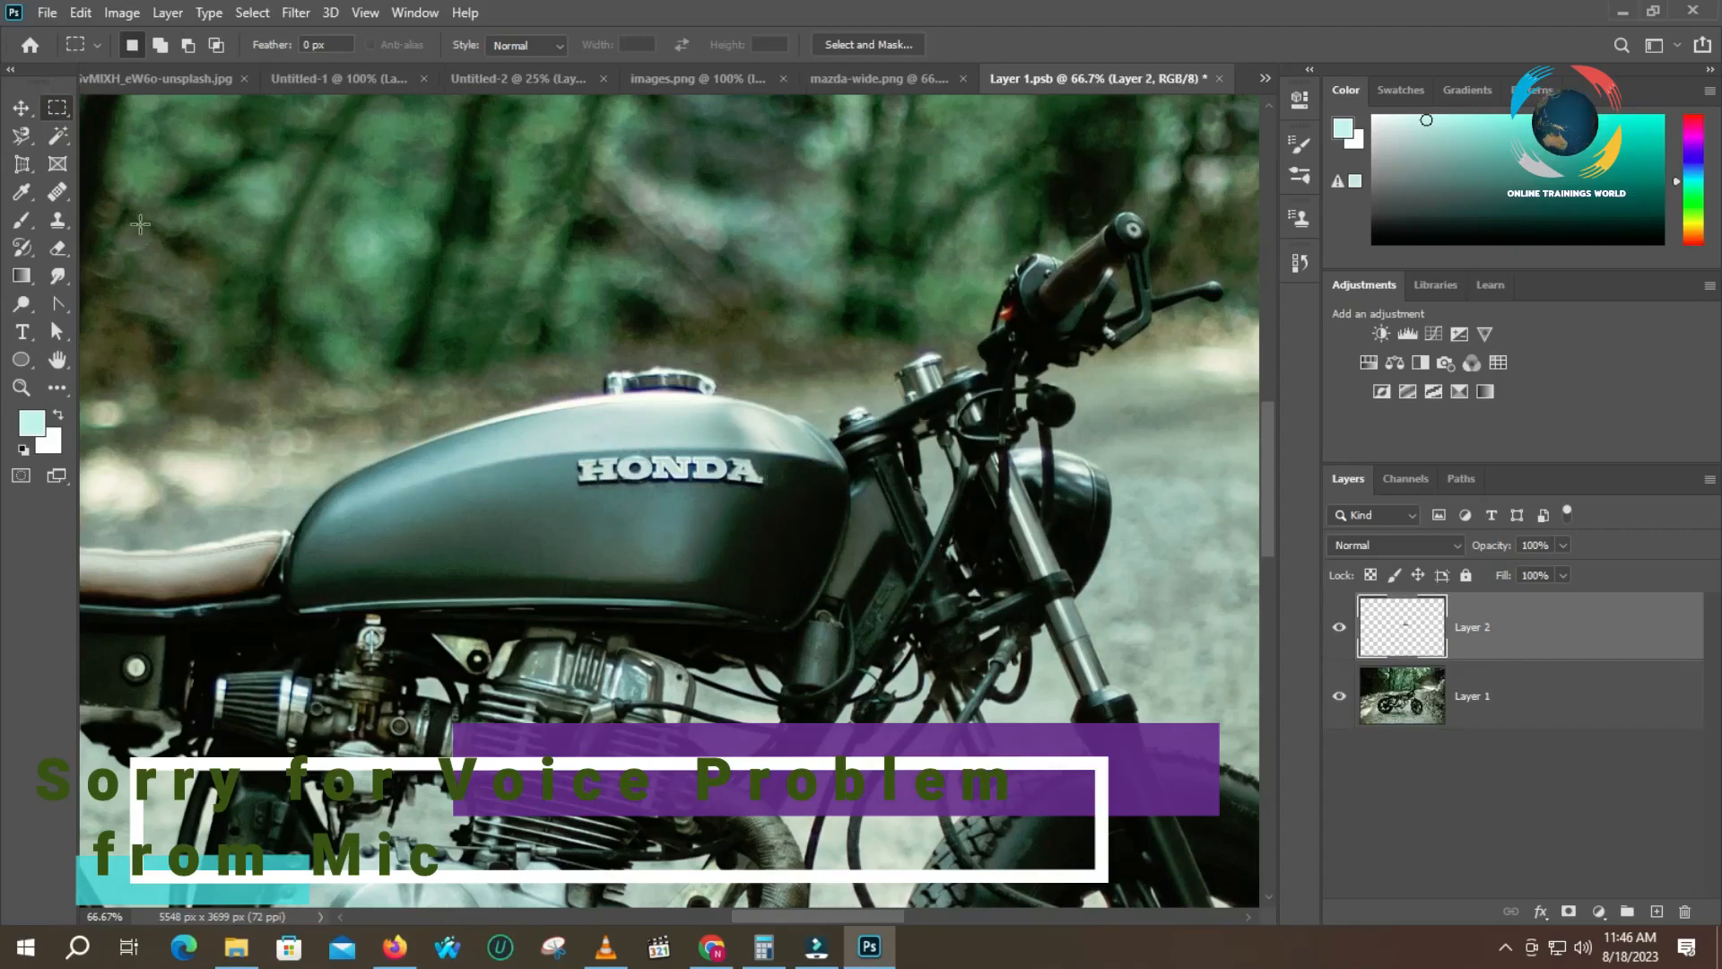
- Select a tight rectangle around just the HONDA lettering on the fuel tank
left_click(56, 108)
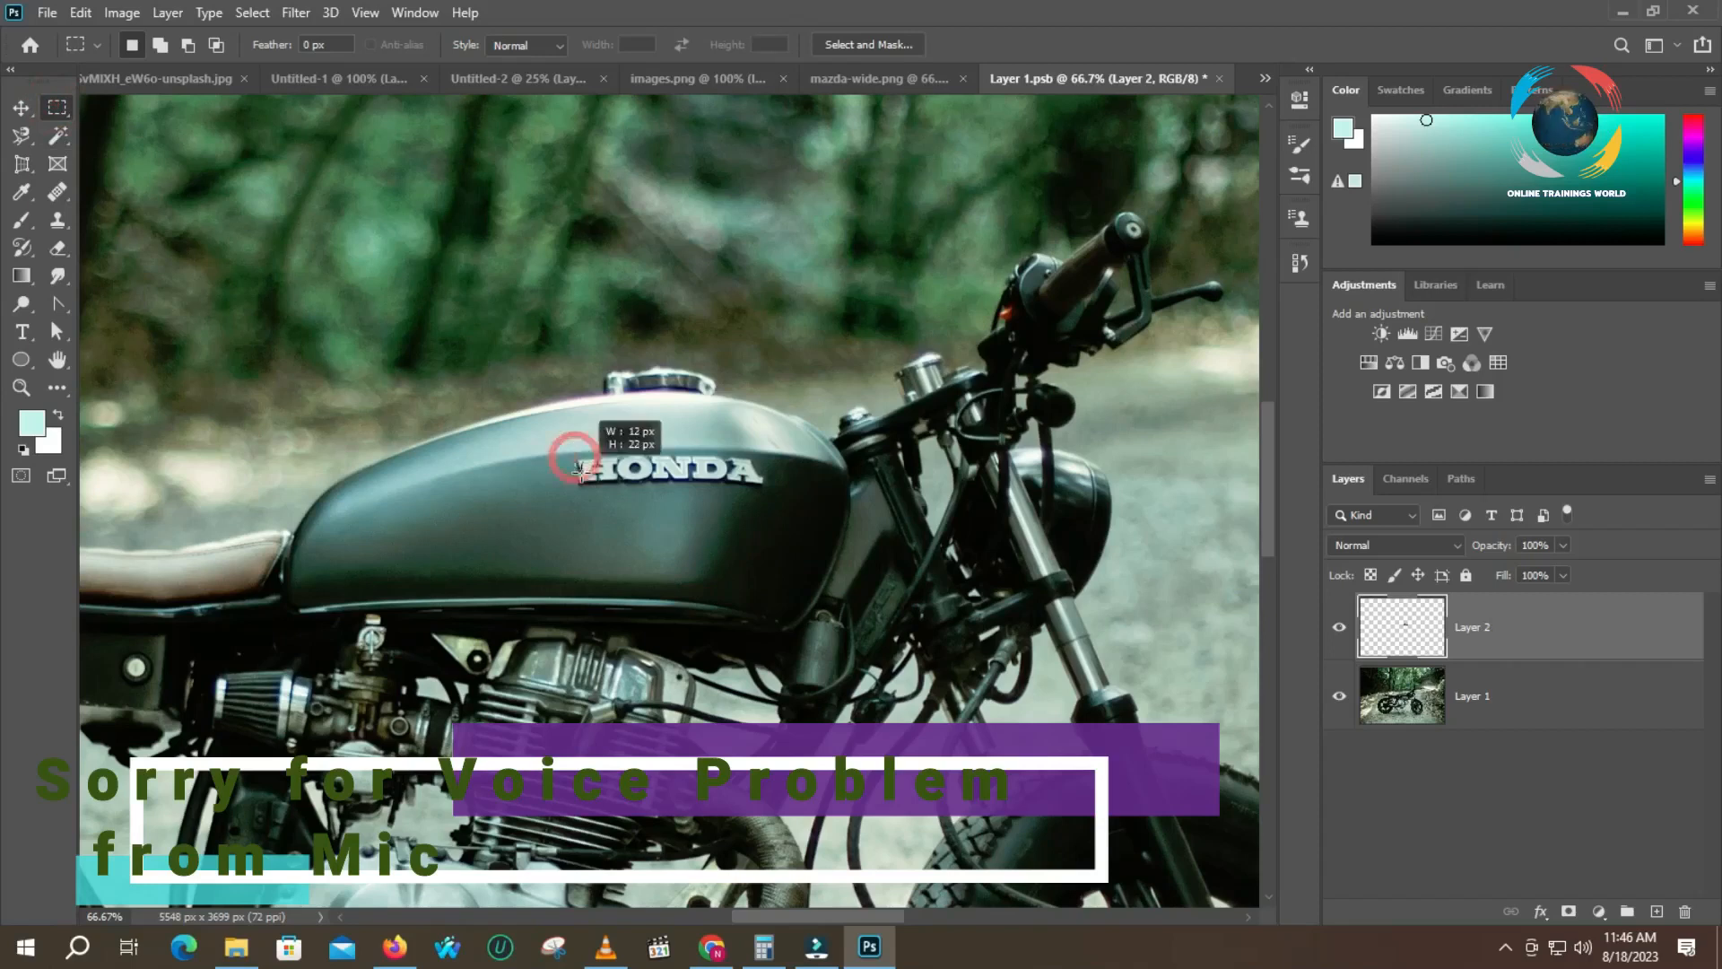
left_click_drag(703, 485, 769, 495)
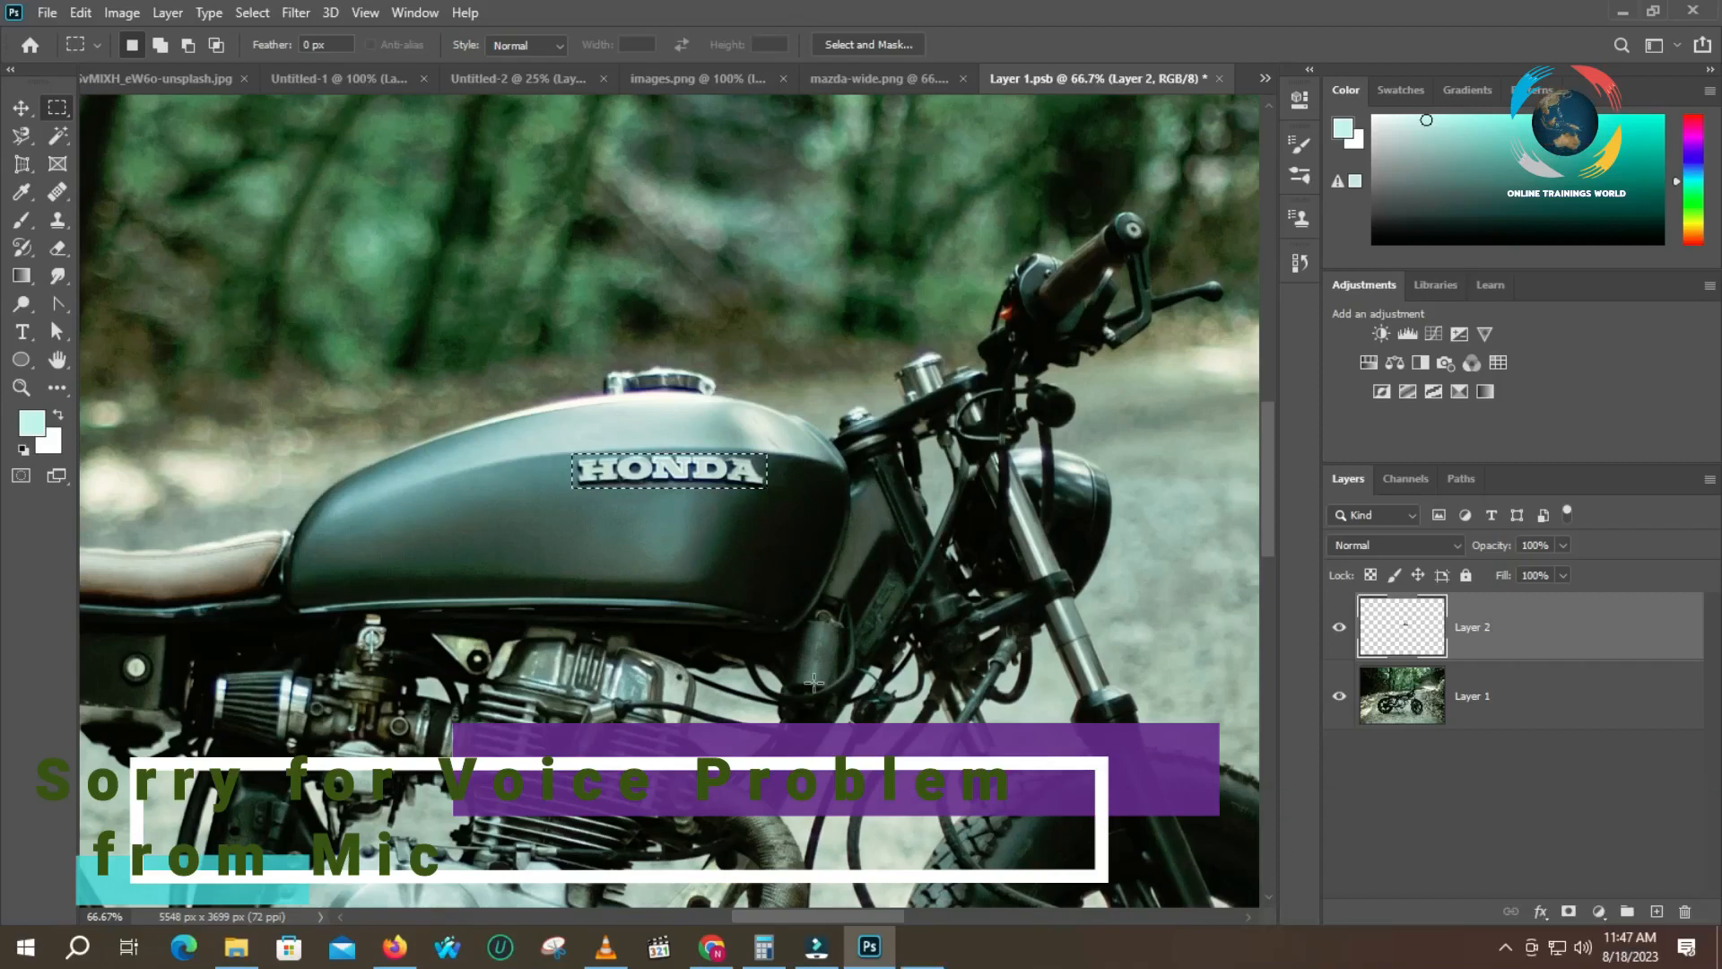
key("shift")
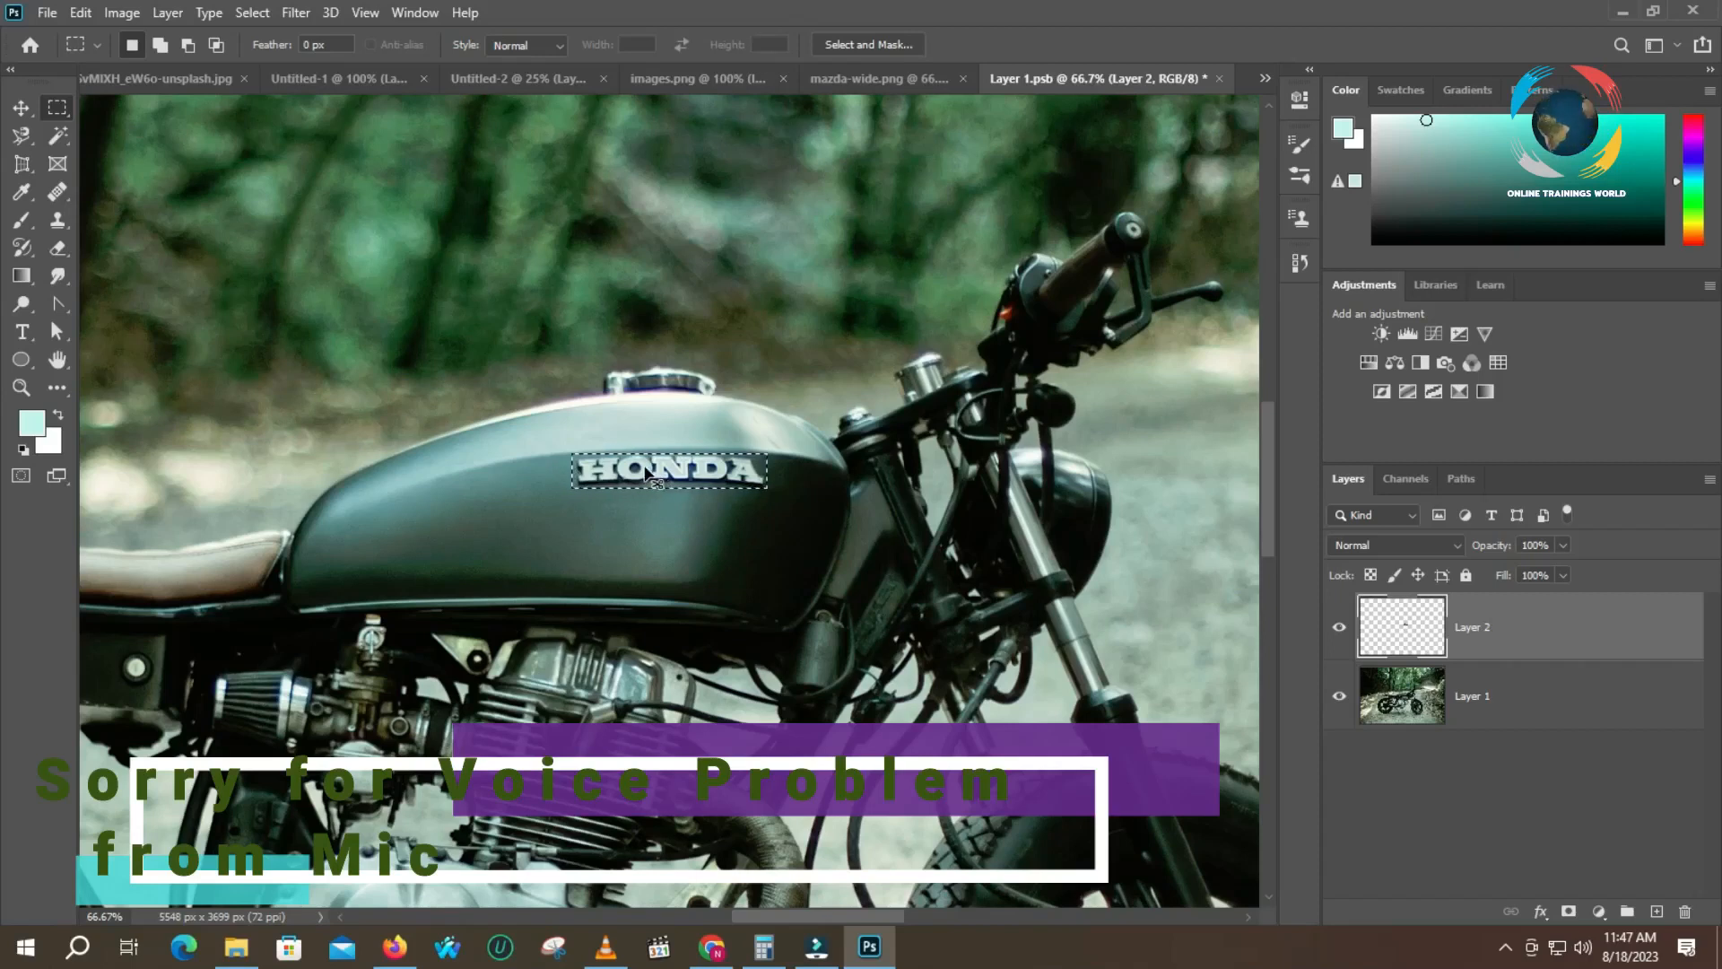
- Try a white fill on the selected HONDA lettering, undo it, and try shifting the lettering left with Content-Aware Move
key("ctrl+BackSpace")
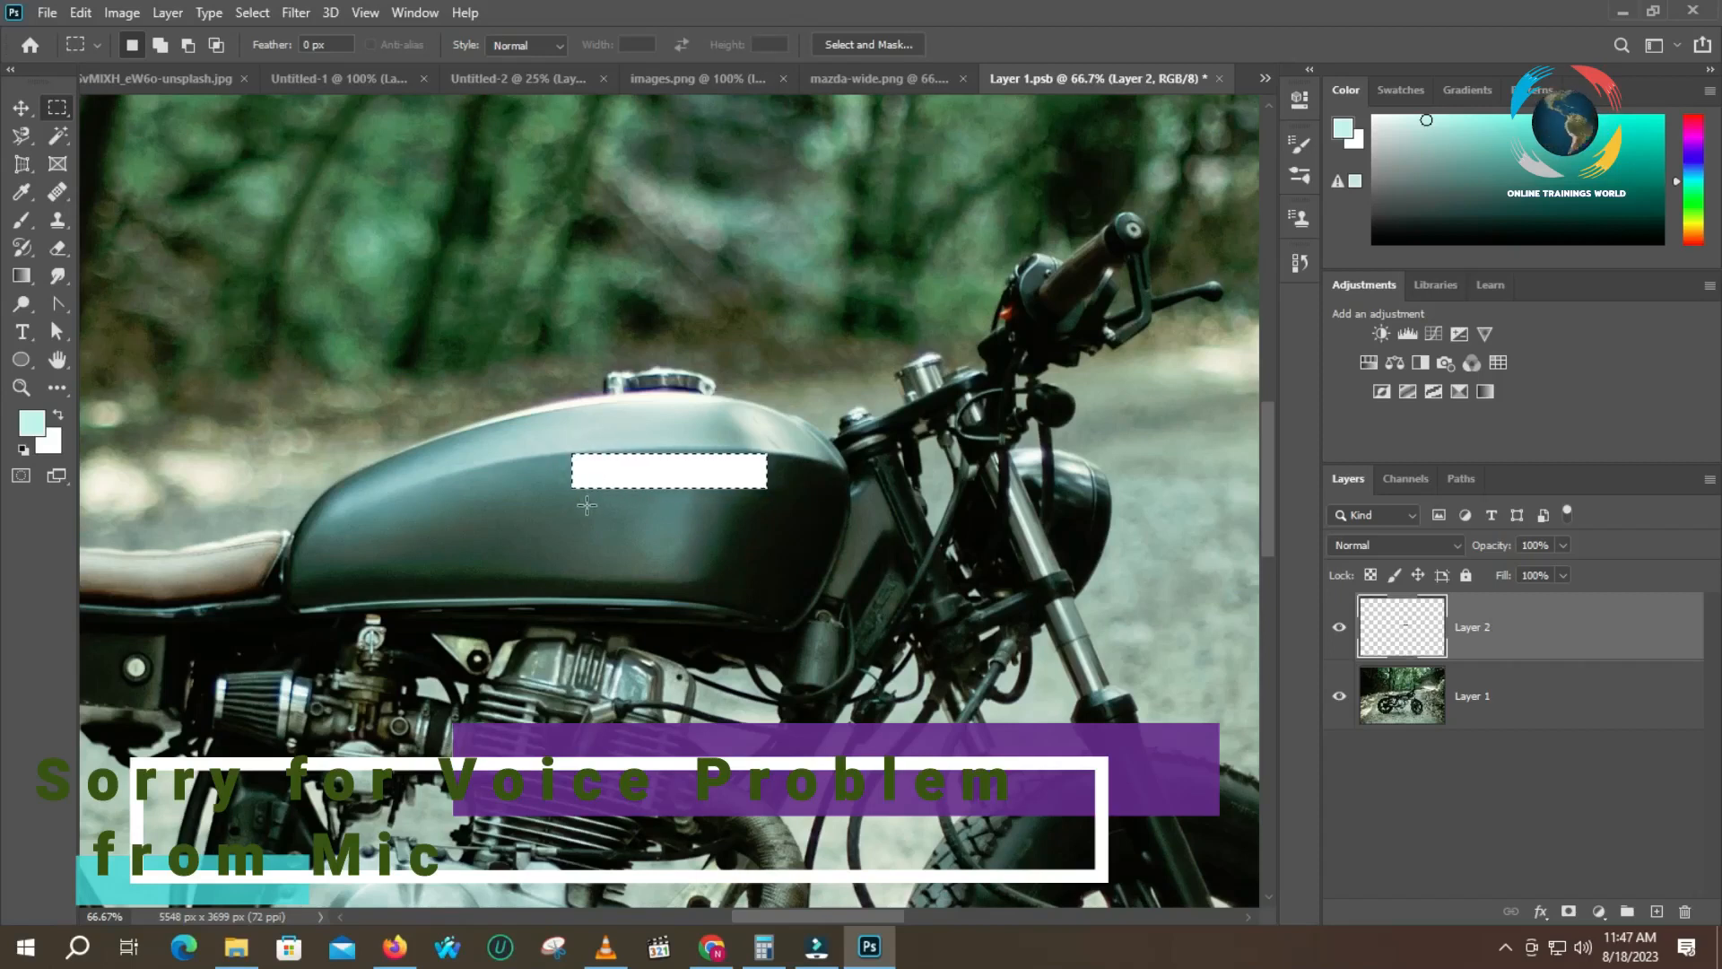
key("ctrl+z")
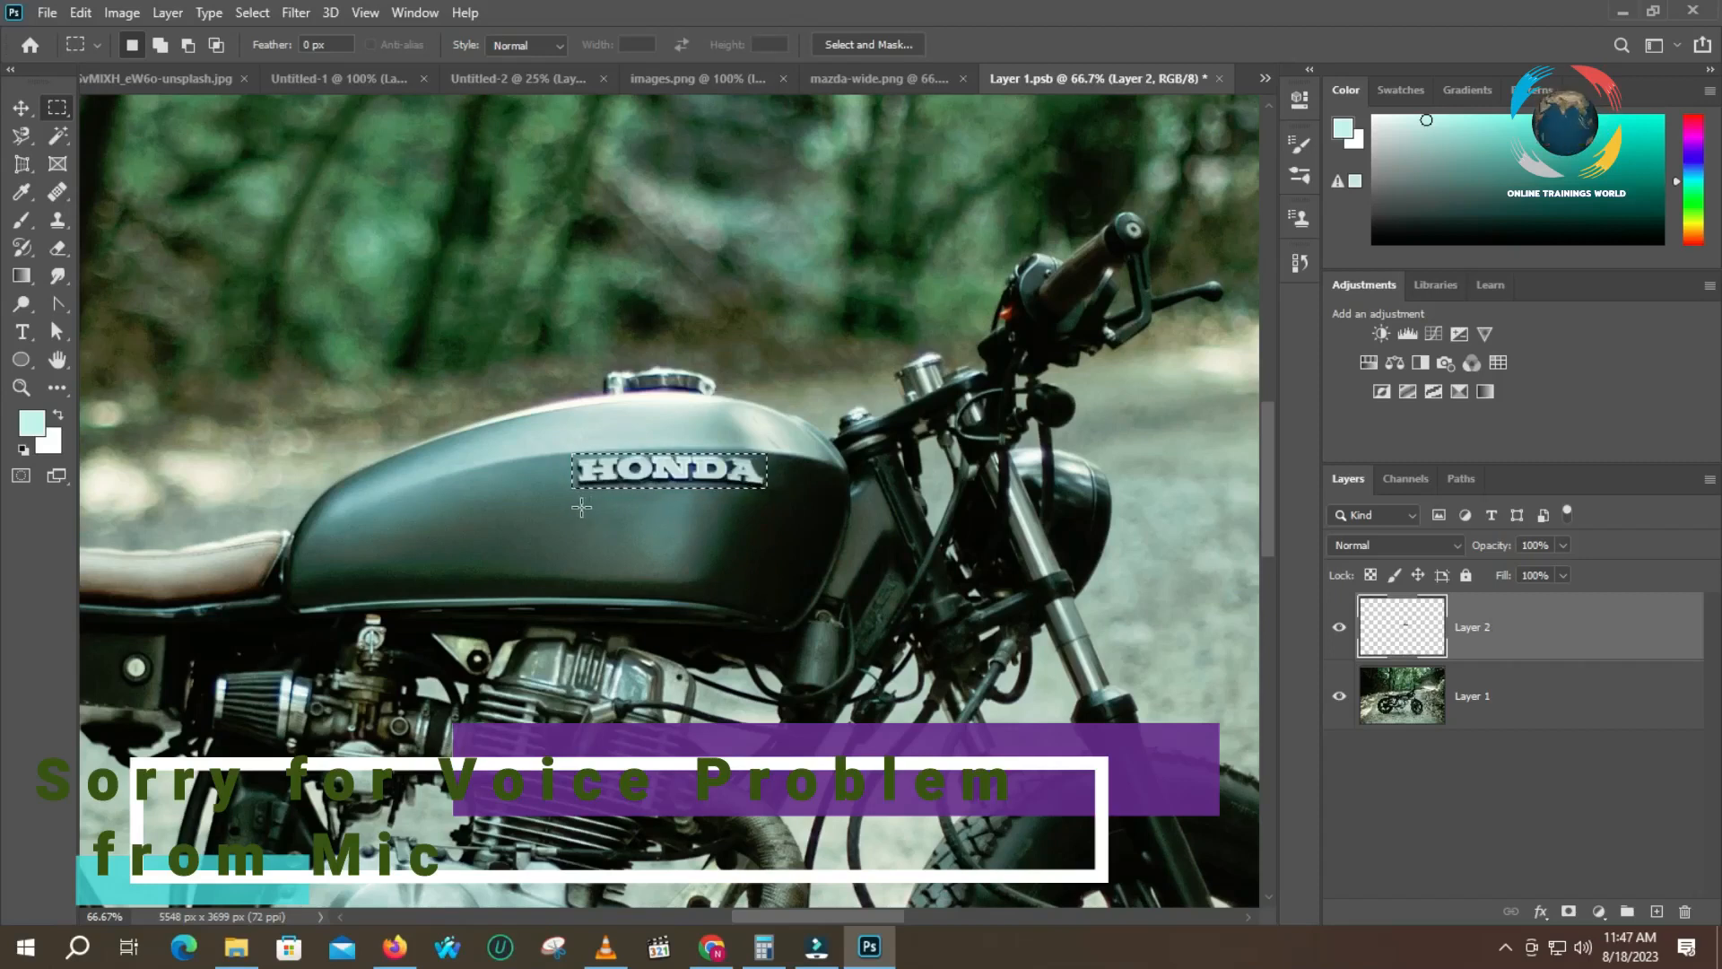
left_click(61, 193)
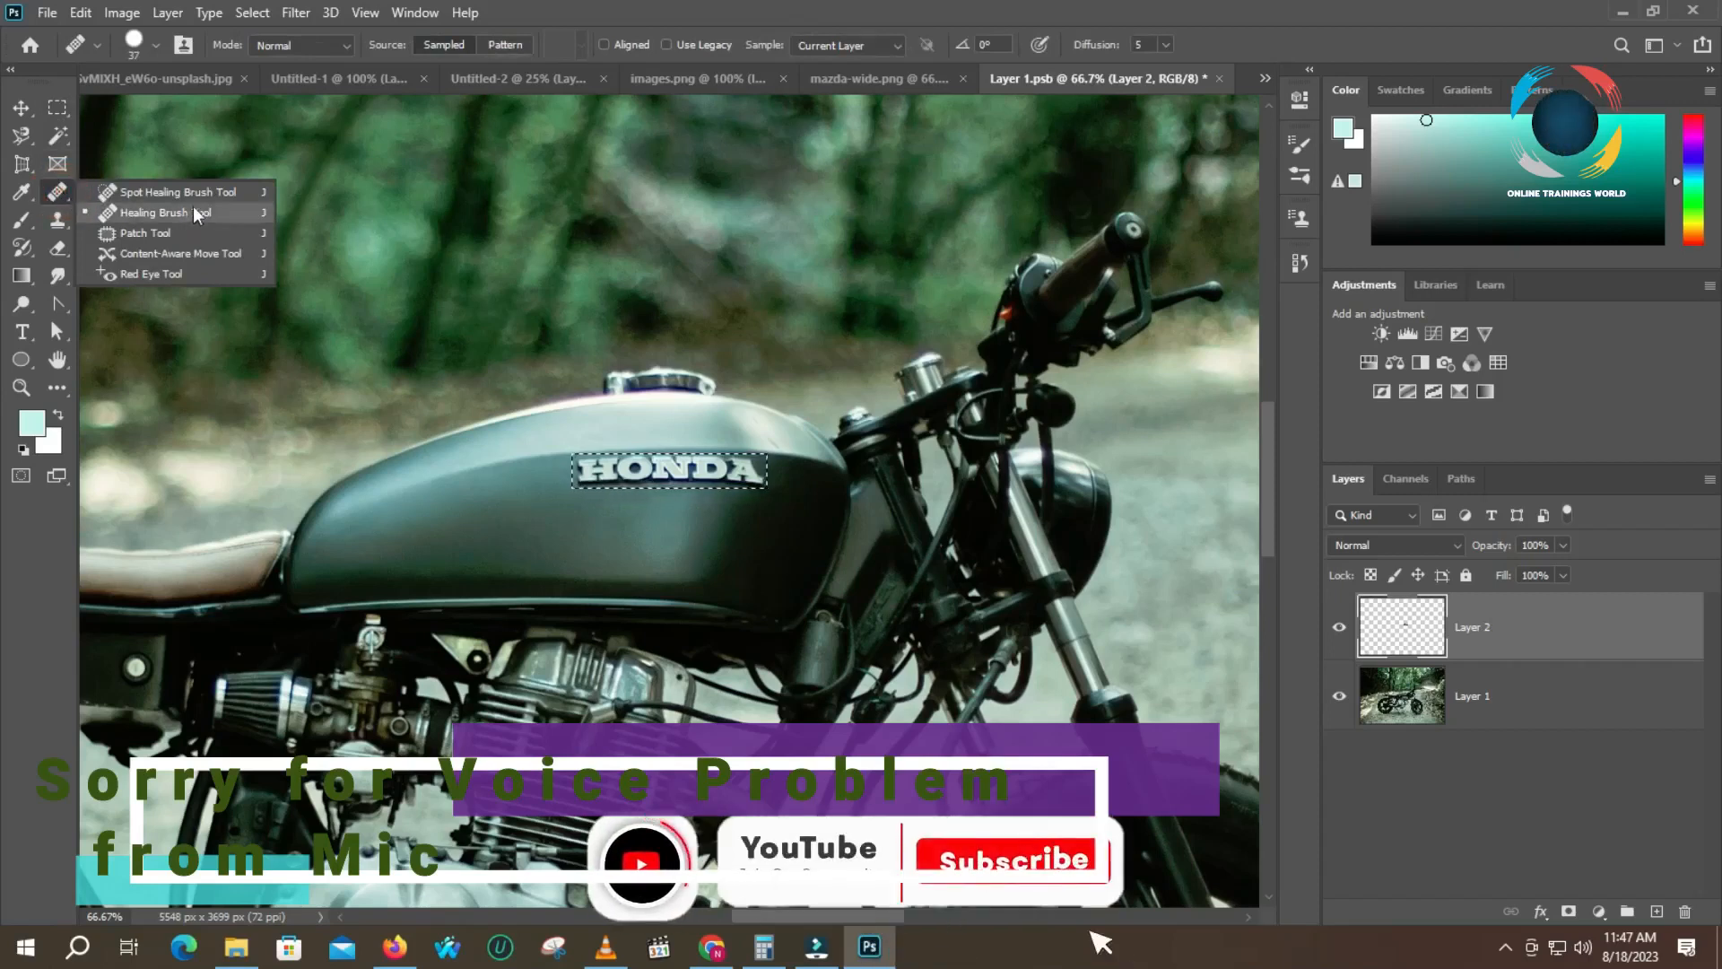
left_click(182, 251)
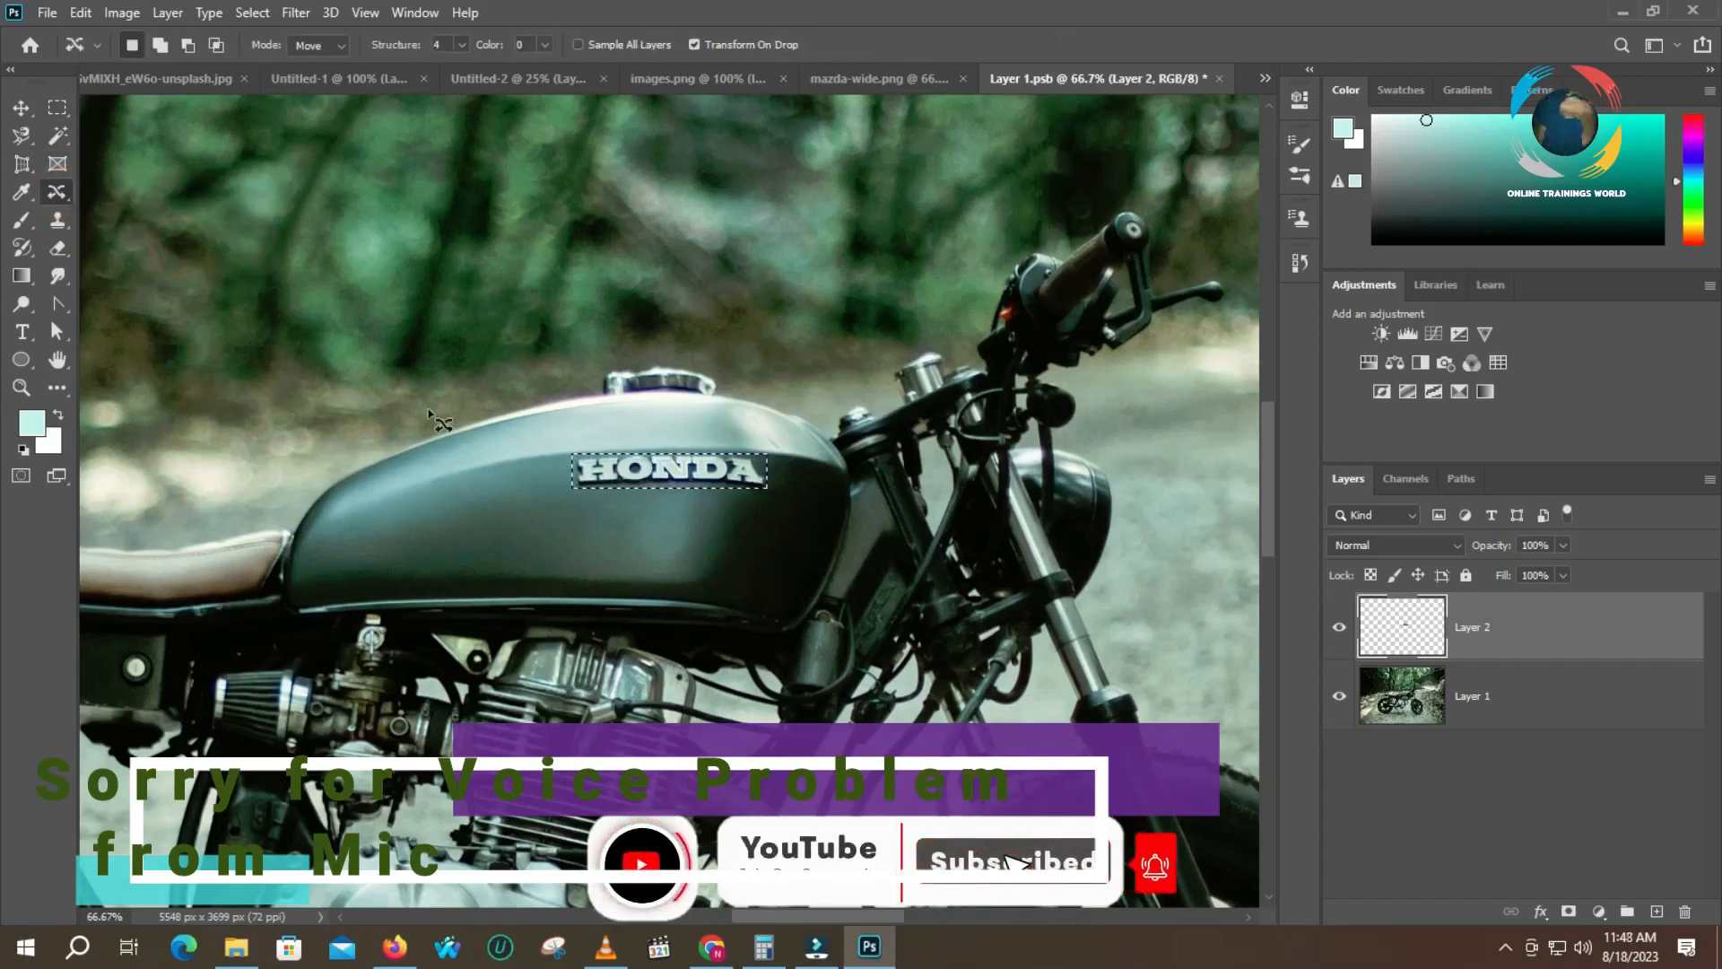
left_click_drag(613, 469, 399, 509)
key("ctrl+z")
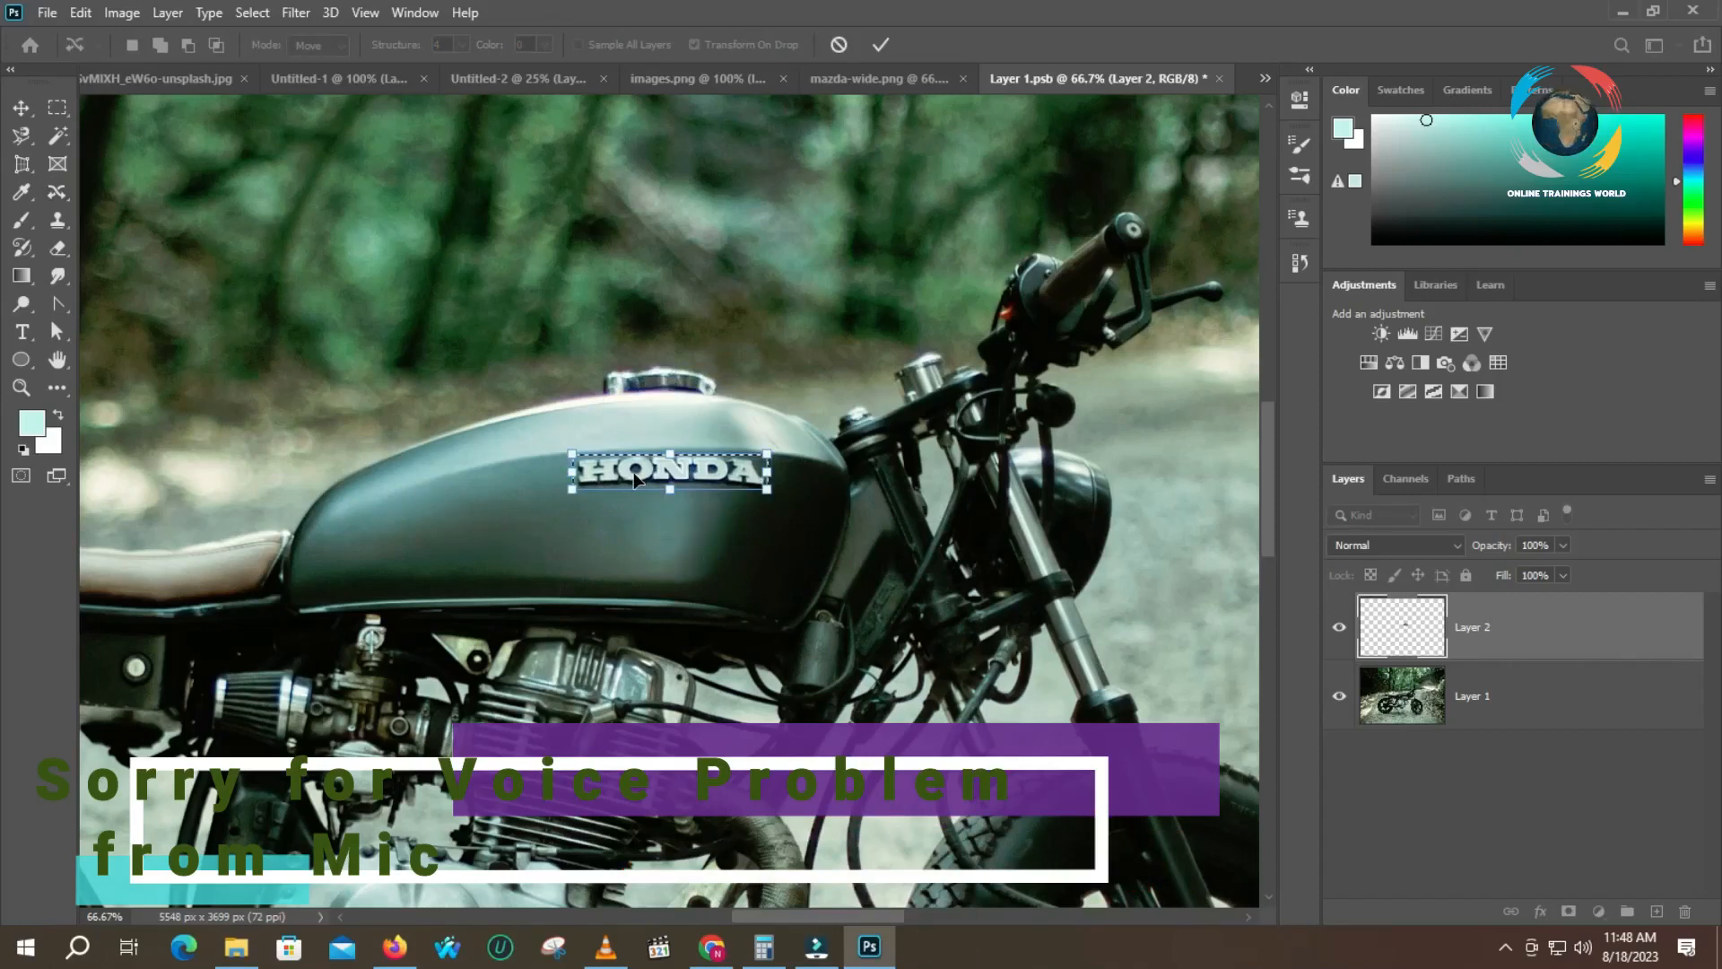
left_click(880, 45)
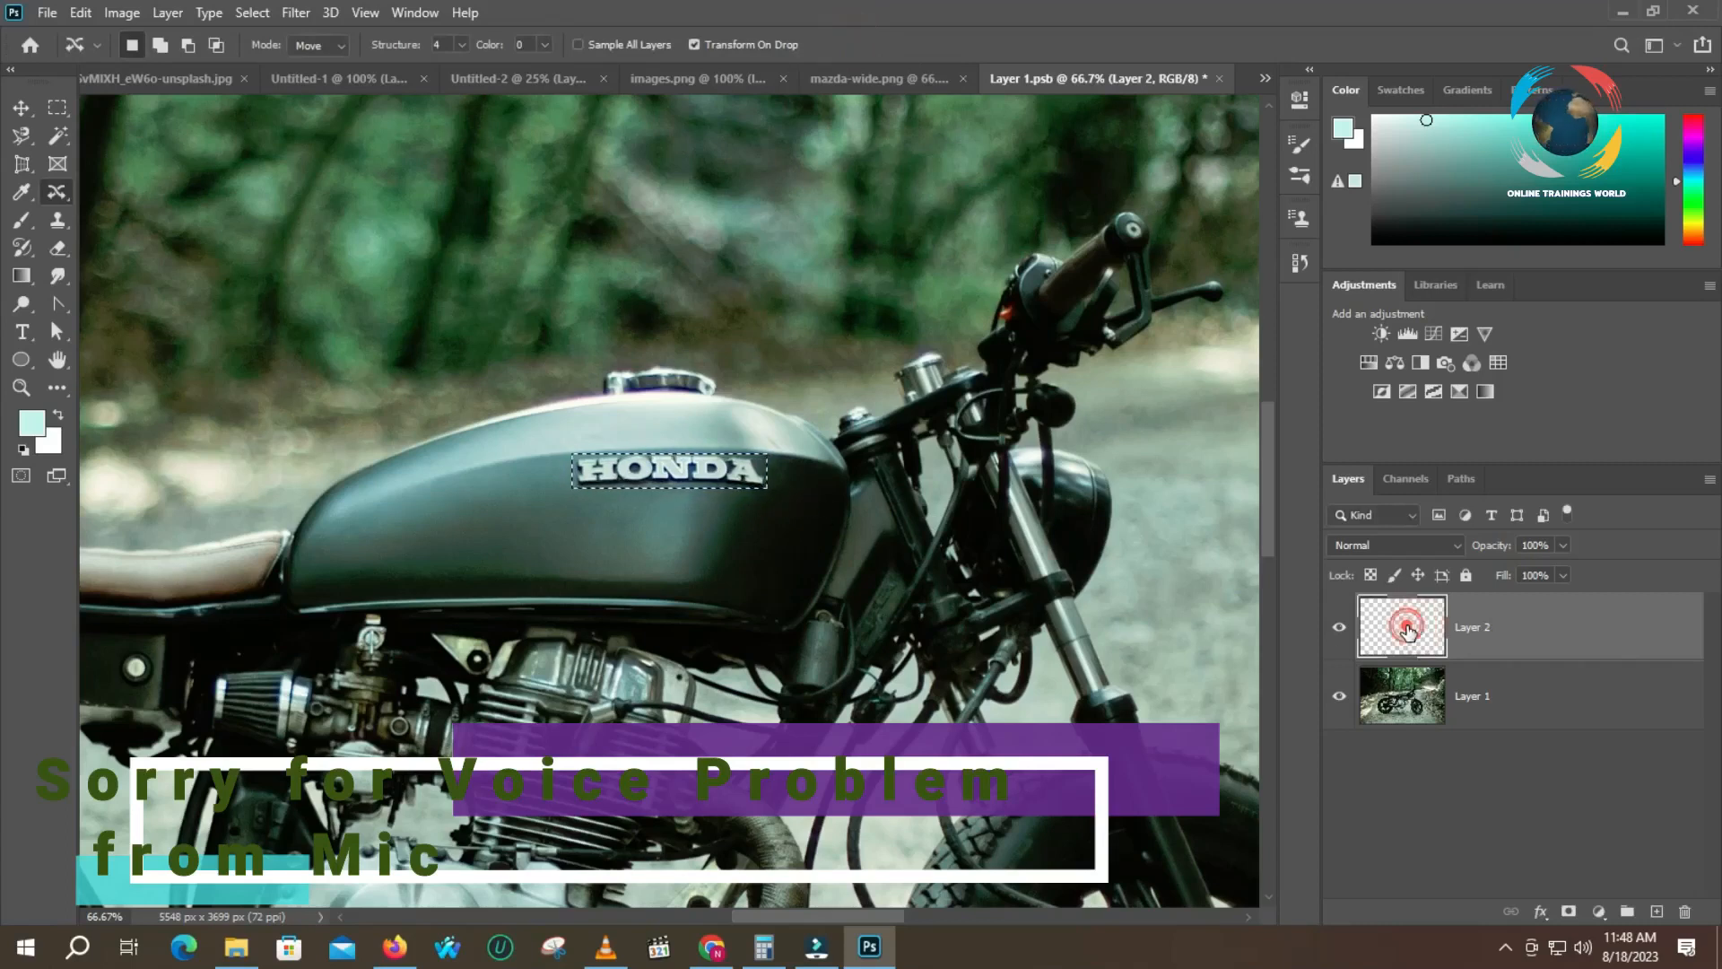
- Hide and show Layer 1 to check the badge area copied onto Layer 2
left_click(1338, 692)
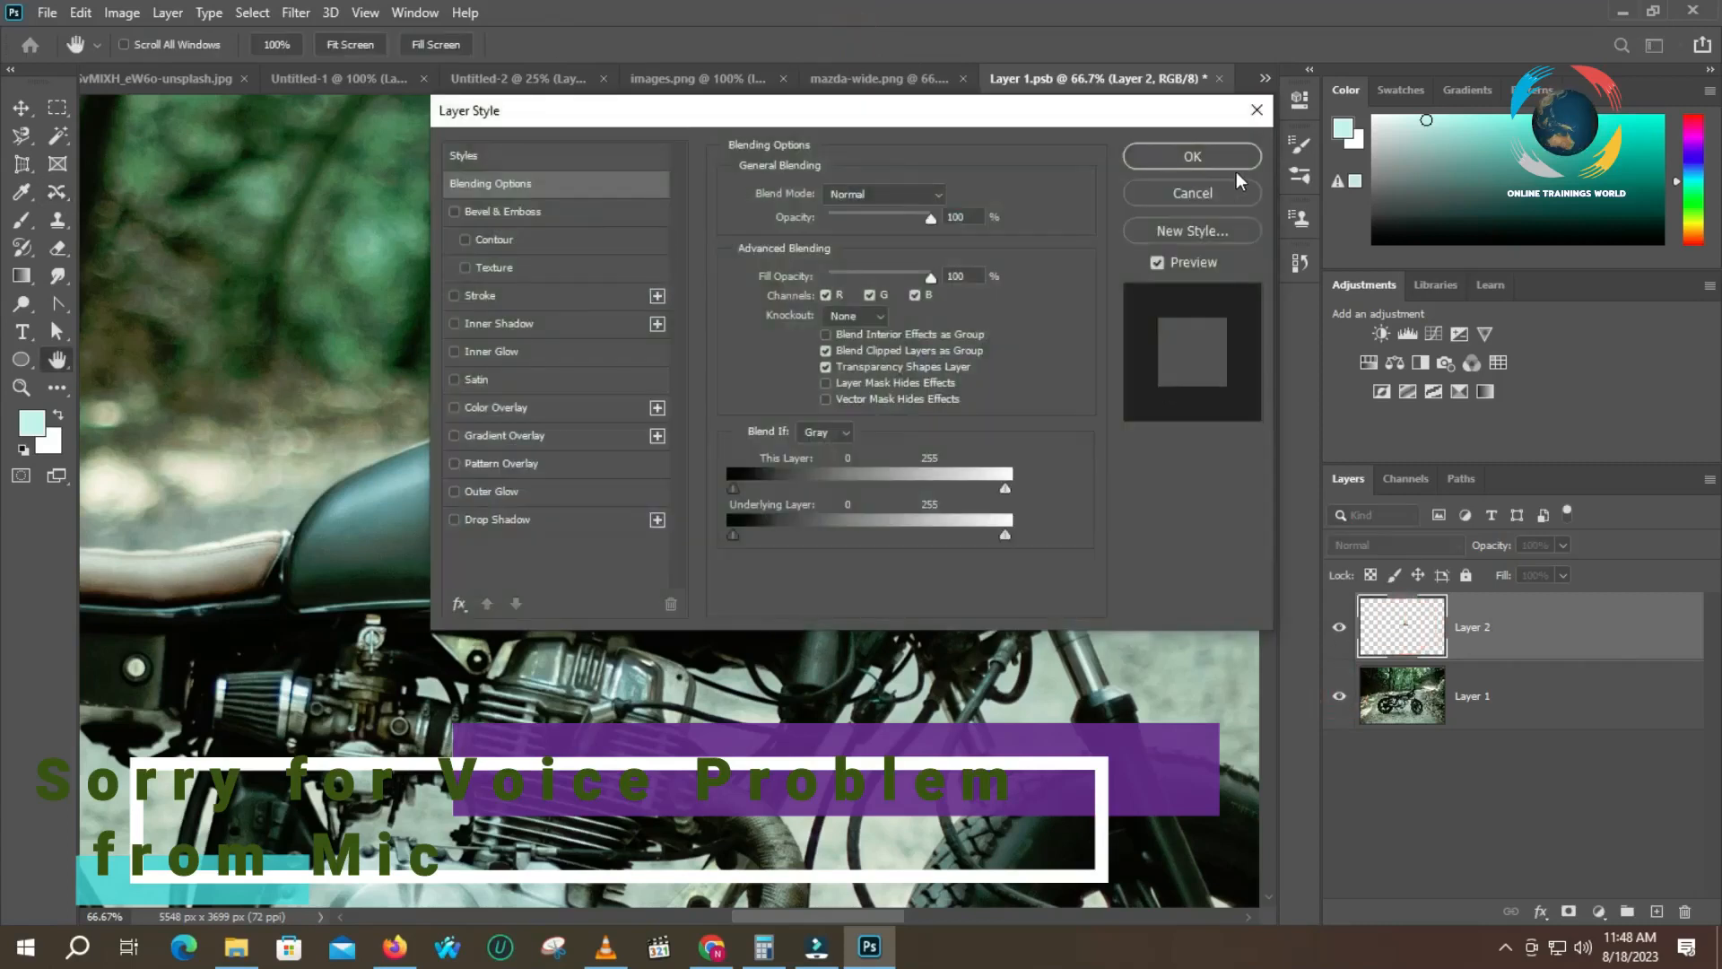
left_click(1257, 110)
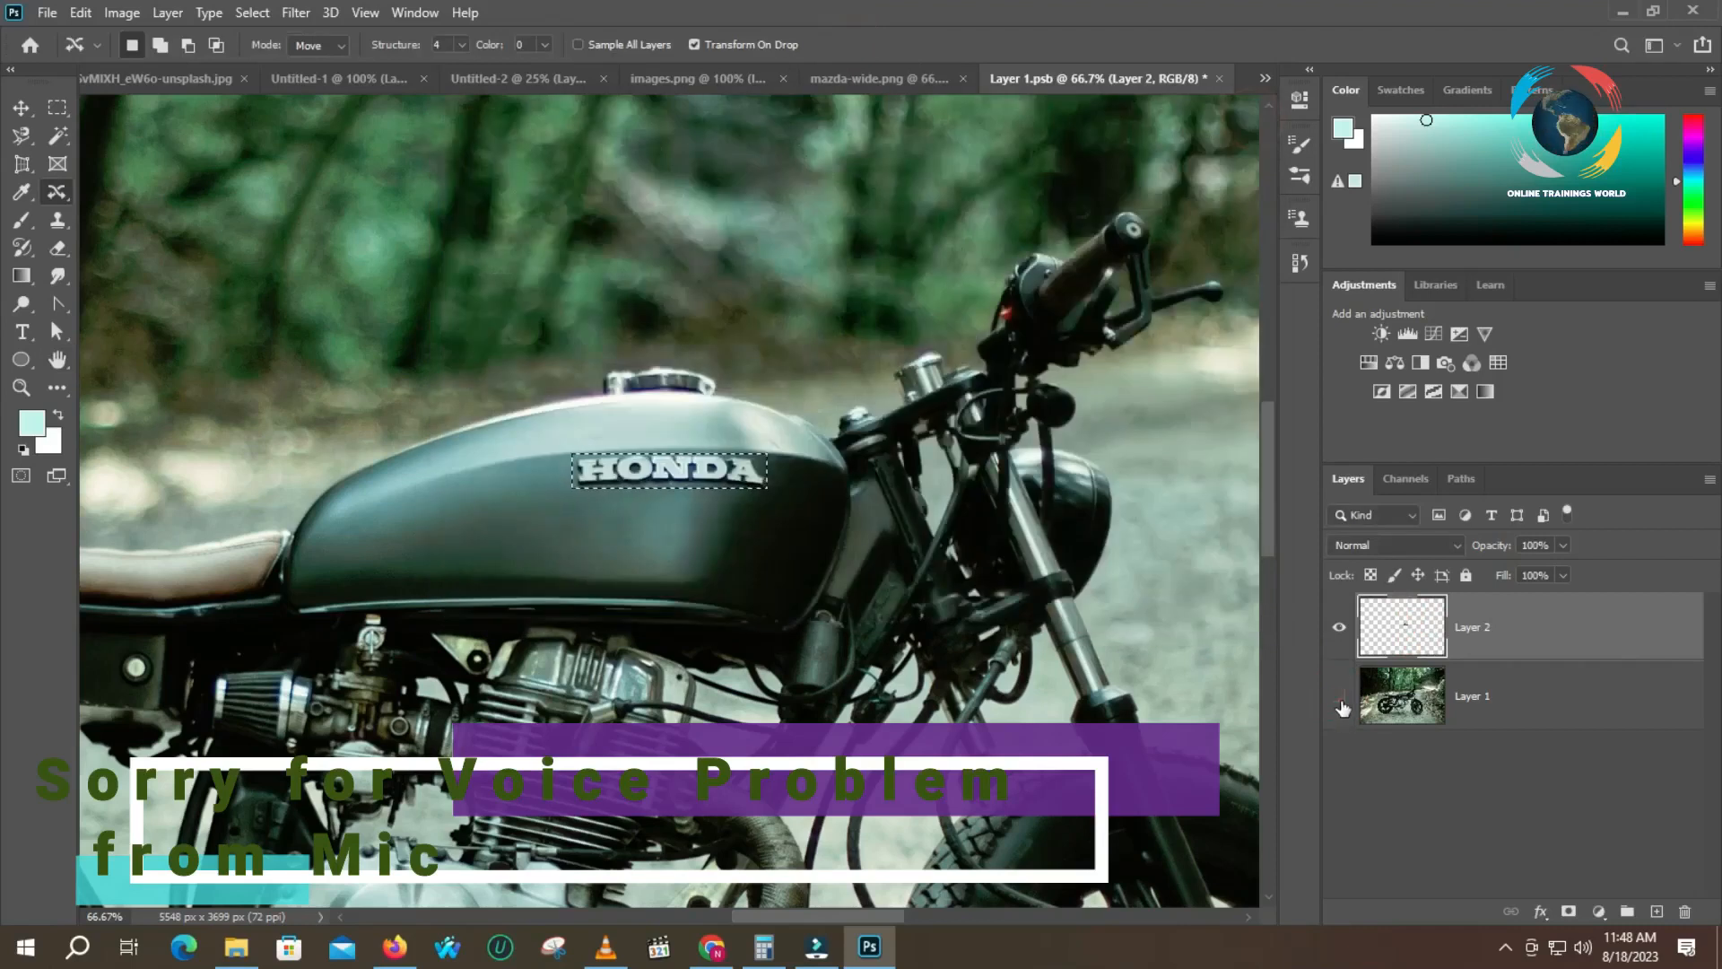
left_click(1340, 699)
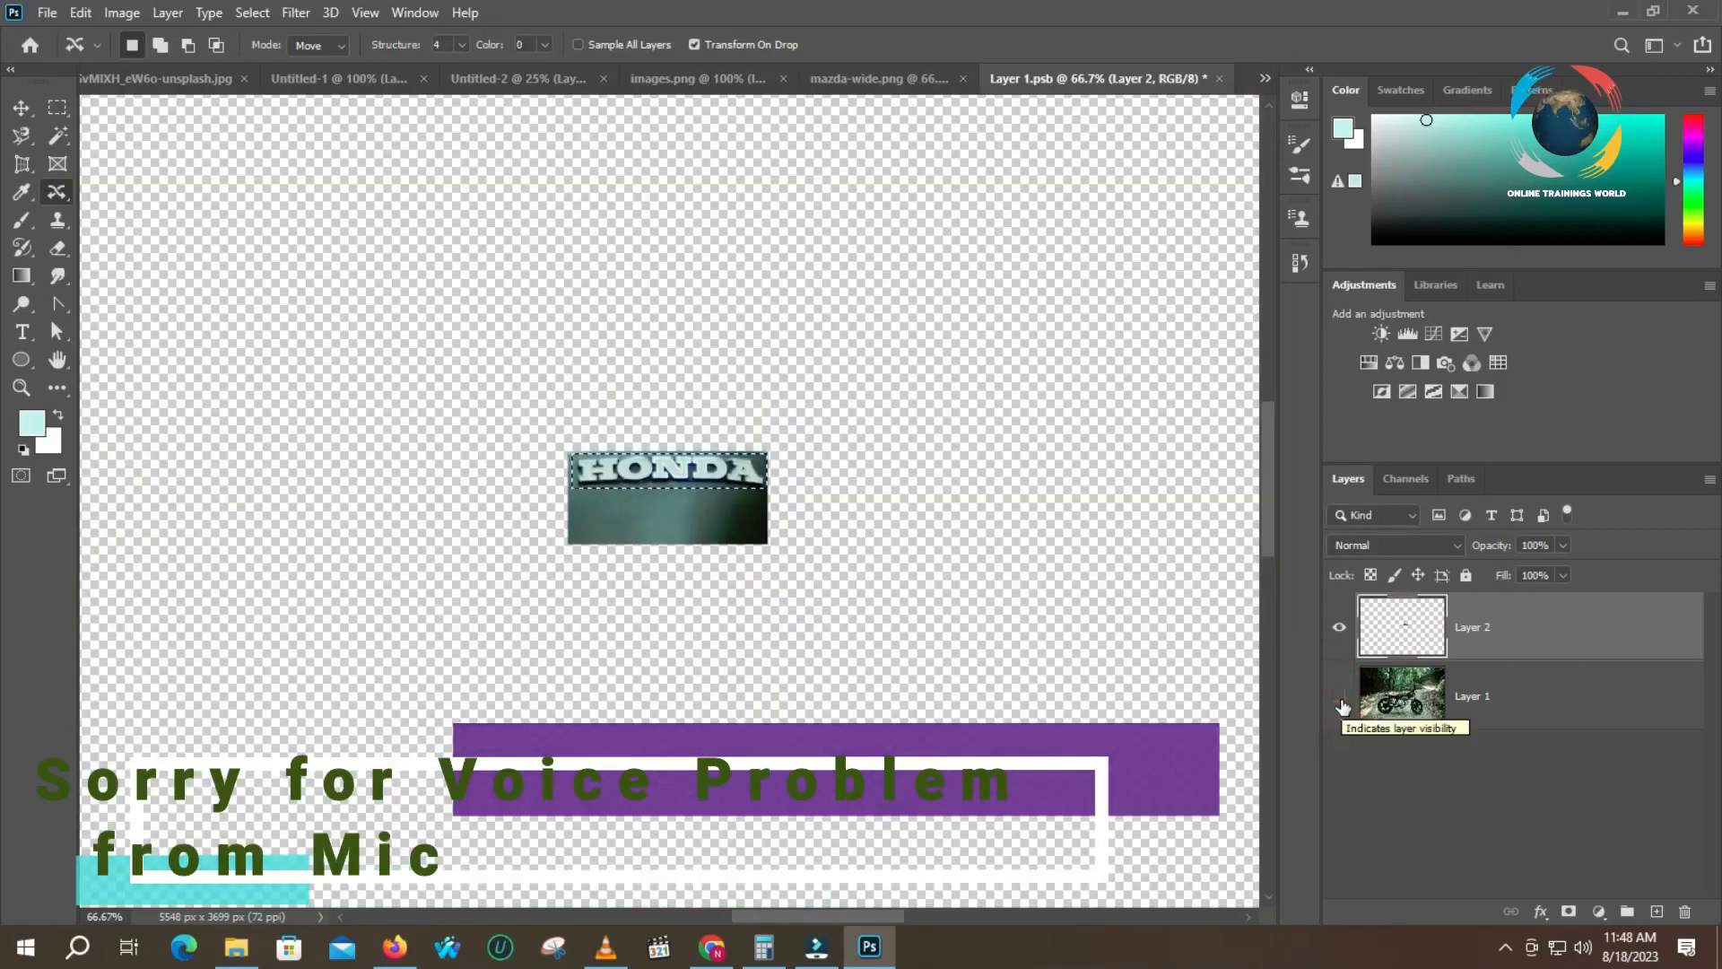
left_click(1340, 699)
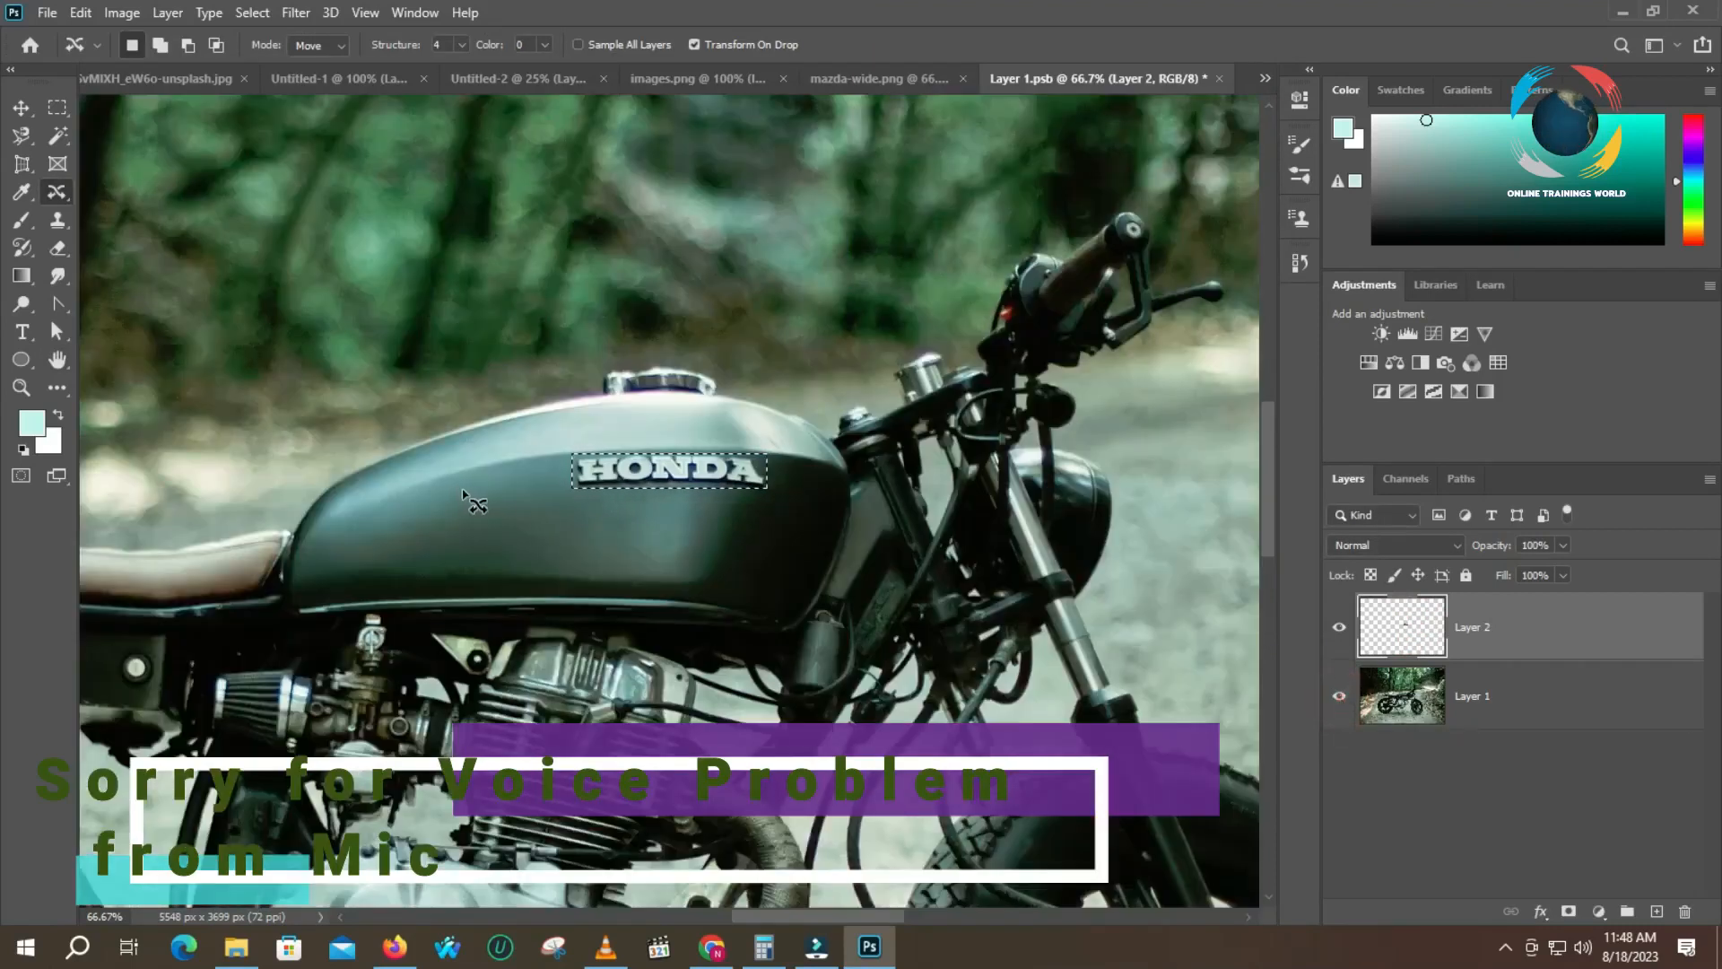
- Fill the selected HONDA lettering on Layer 2 with the white background color
right_click(675, 471)
key("Escape")
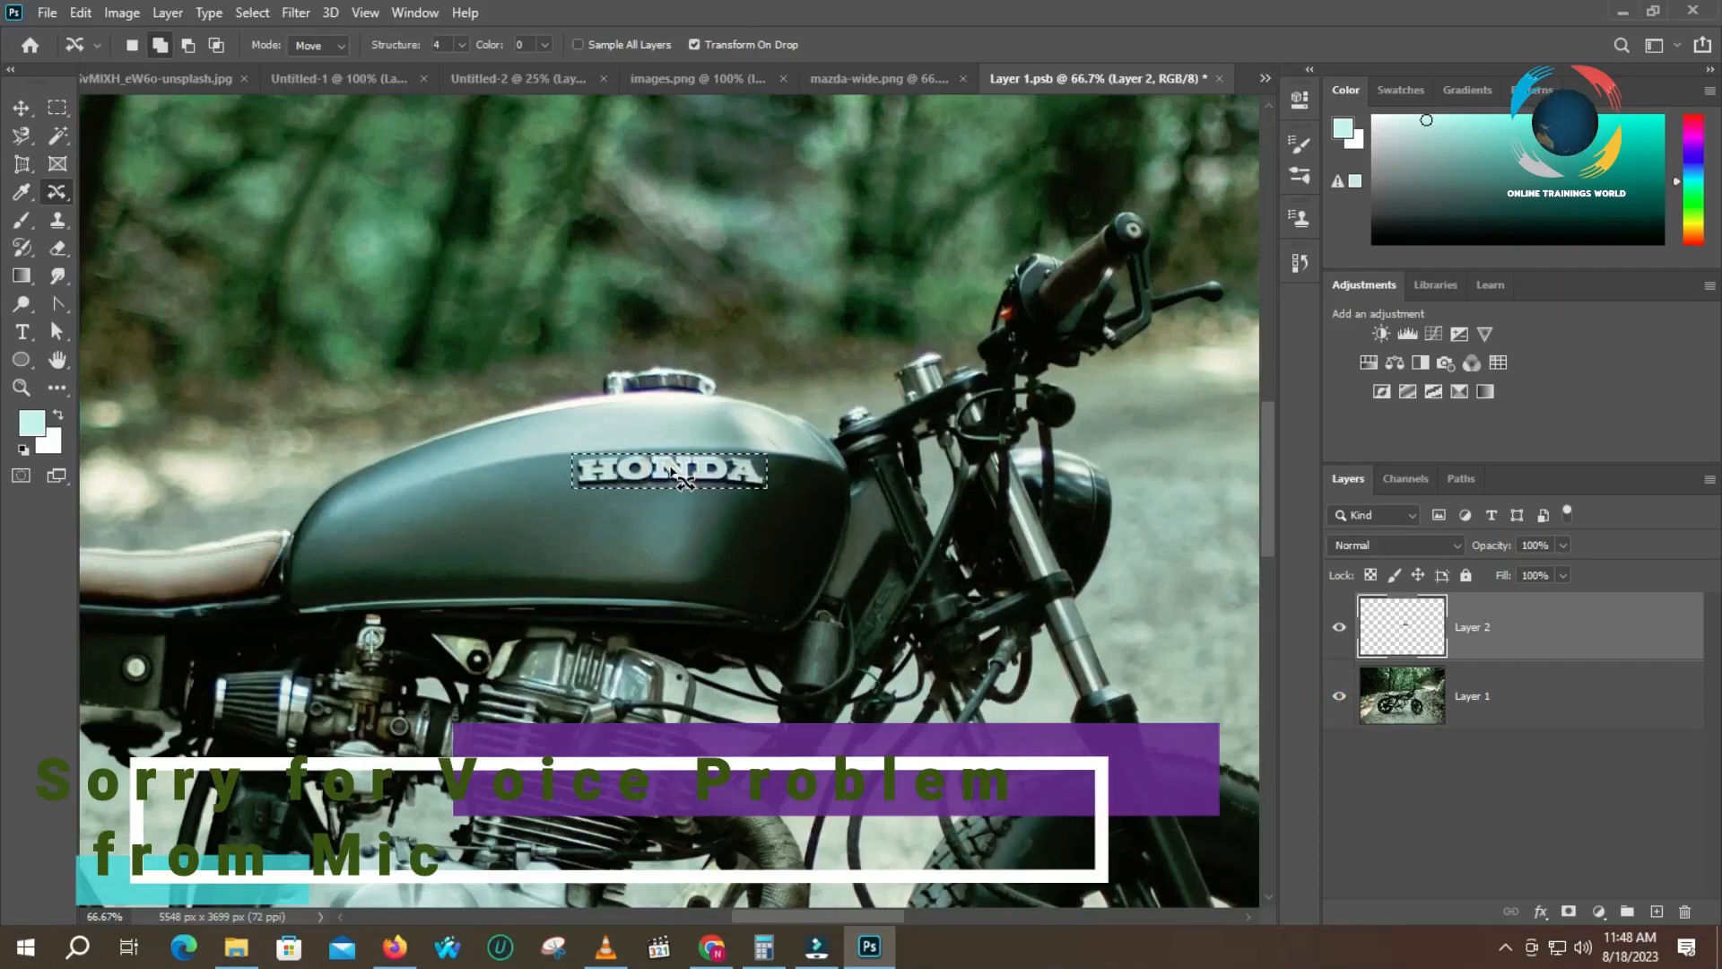
right_click(671, 469)
key("Escape")
key("ctrl+BackSpace")
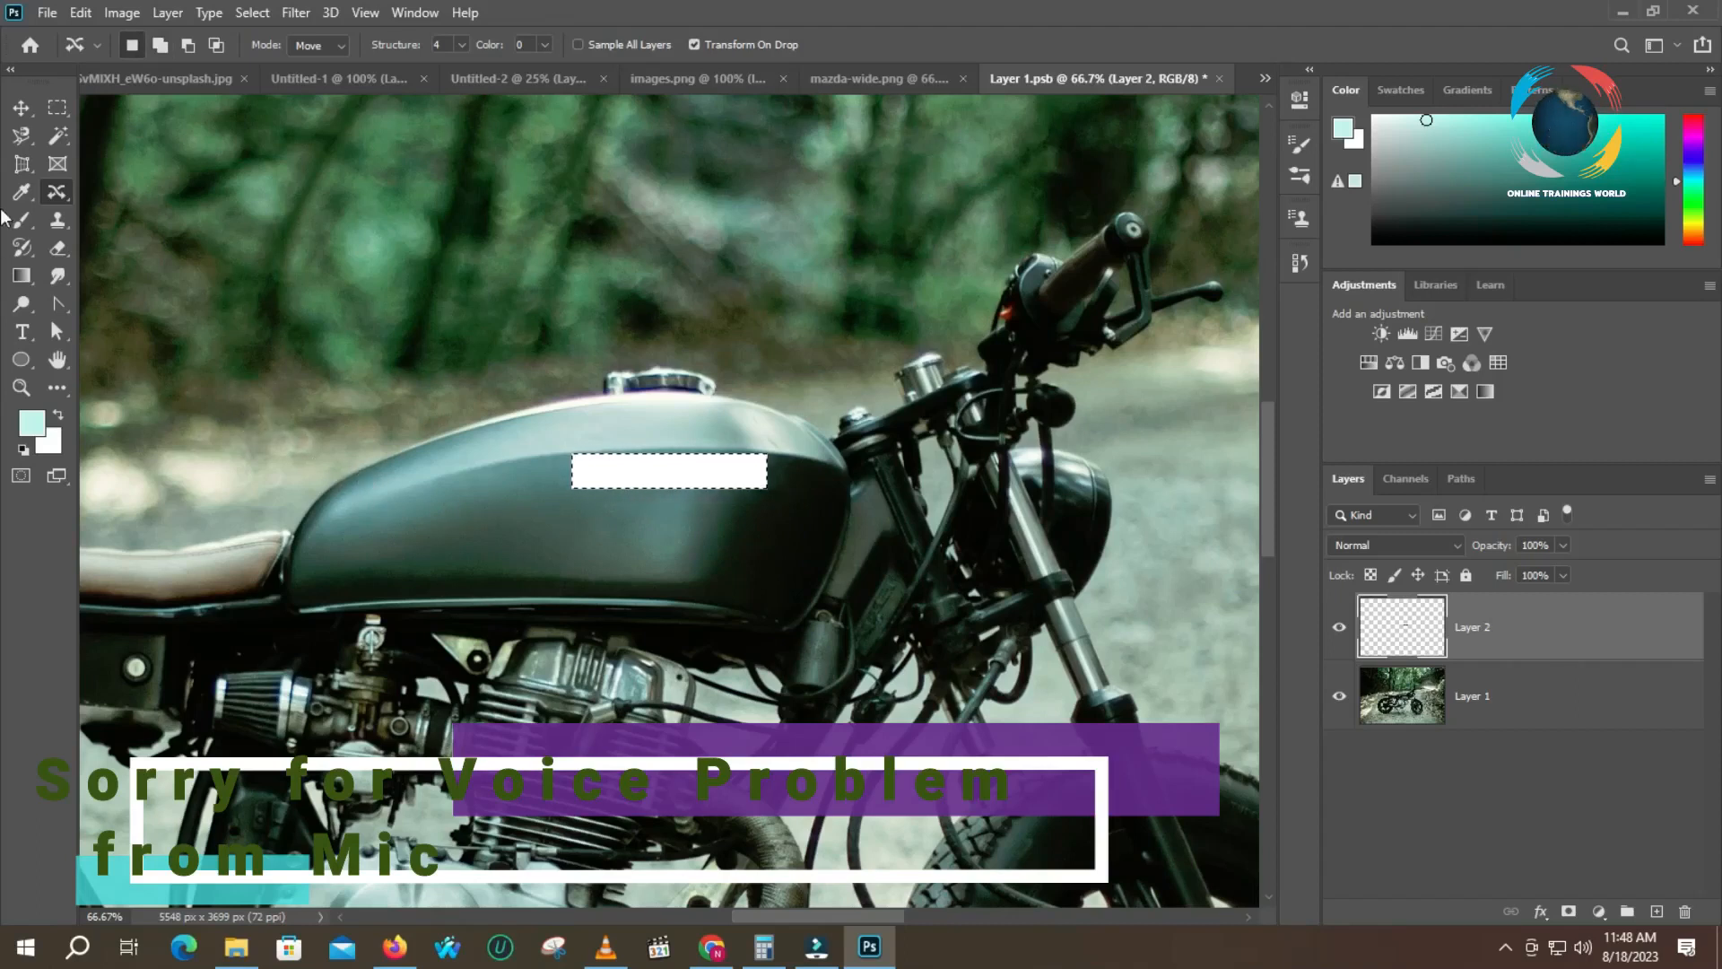
- Patch the white rectangle on Layer 2 with clean tank paint from just below it using the Patch tool
right_click(59, 188)
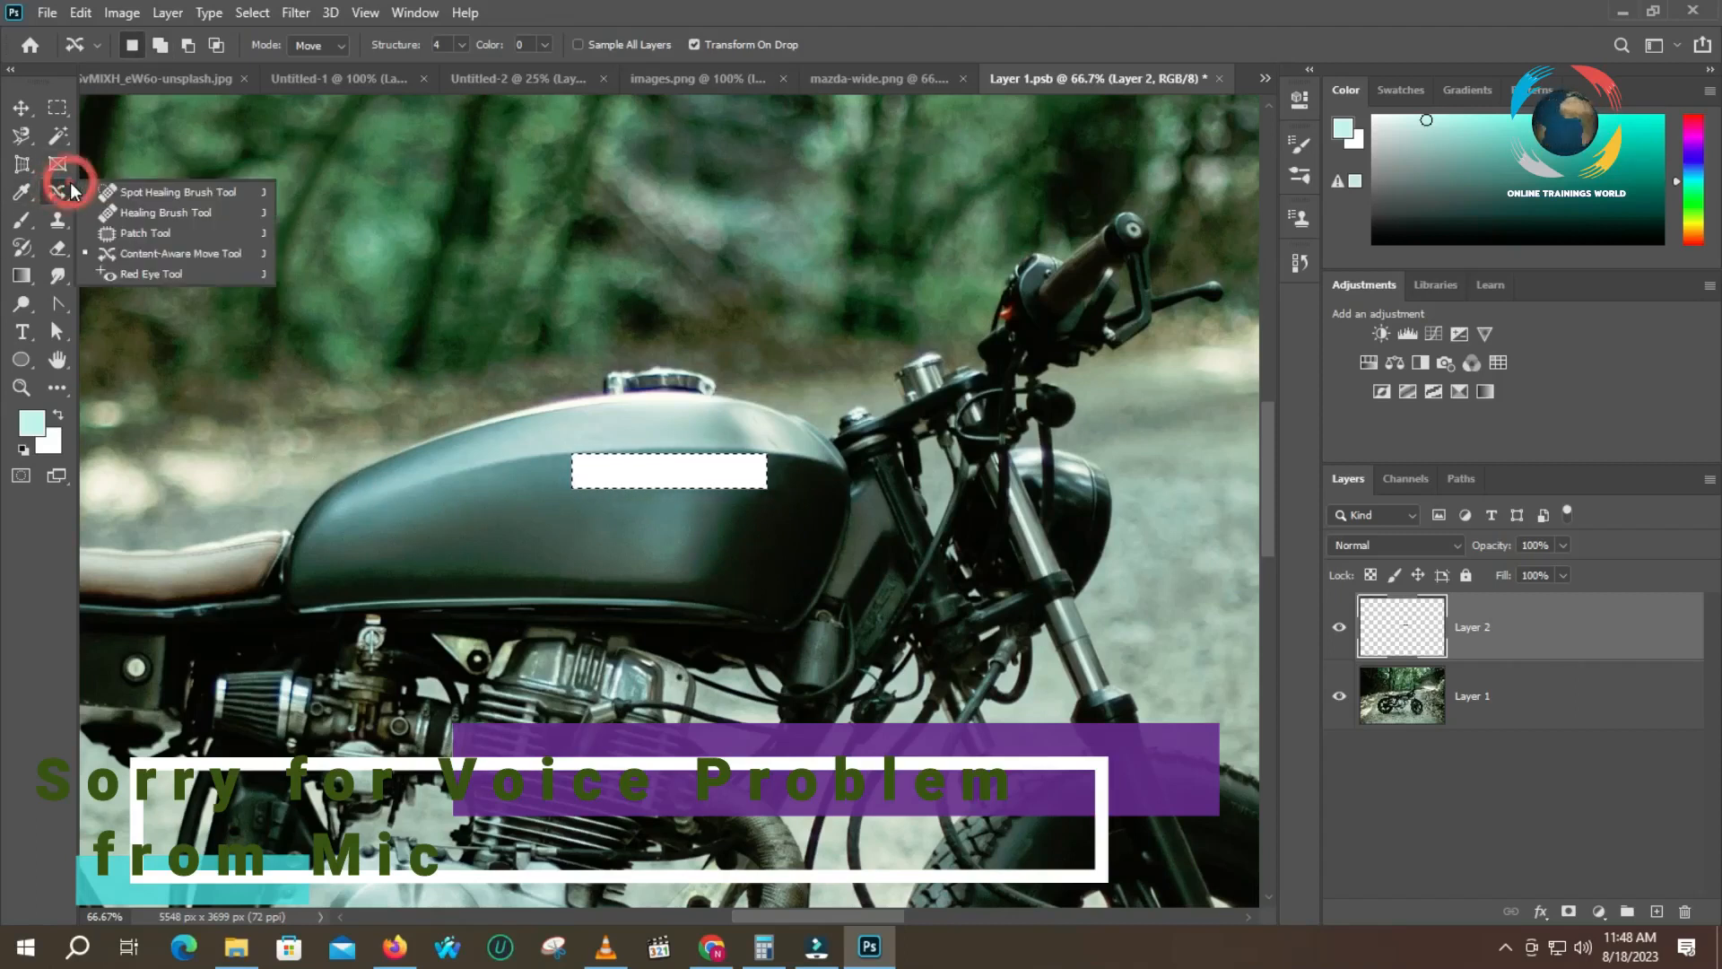
left_click(153, 231)
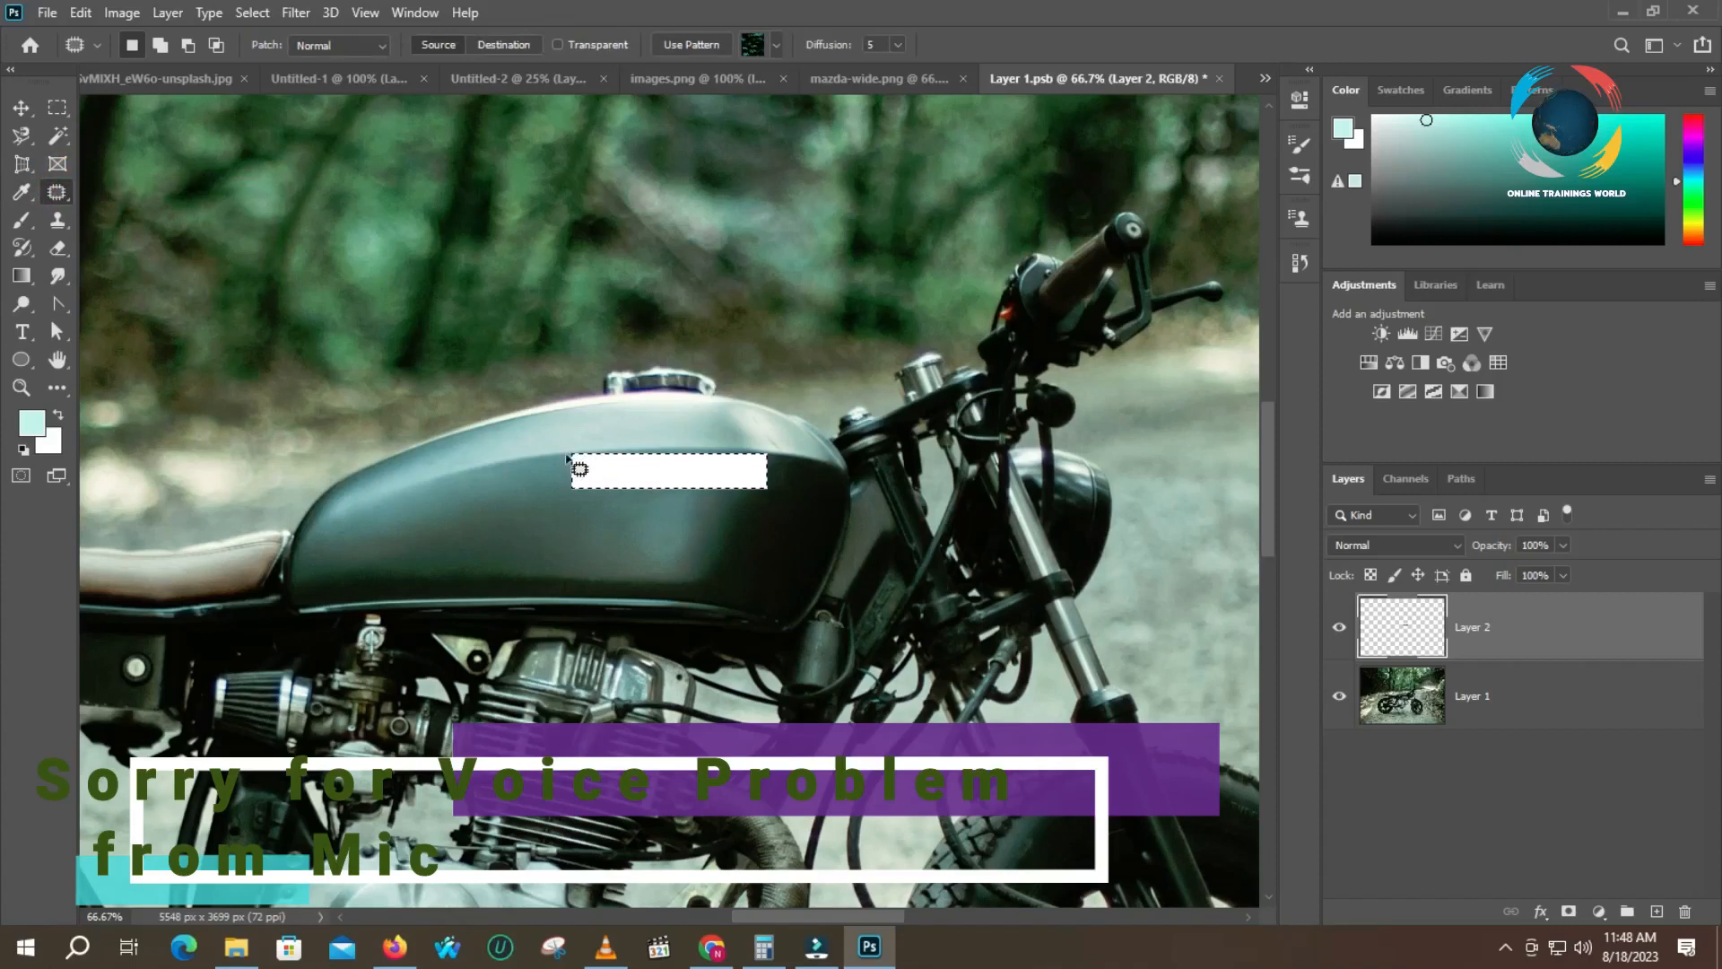
mouse_move(575, 492)
left_mouse_down()
mouse_move(591, 534)
mouse_move(749, 540)
mouse_move(776, 490)
mouse_move(570, 495)
mouse_move(671, 541)
left_mouse_up()
left_click_drag(641, 477, 624, 509)
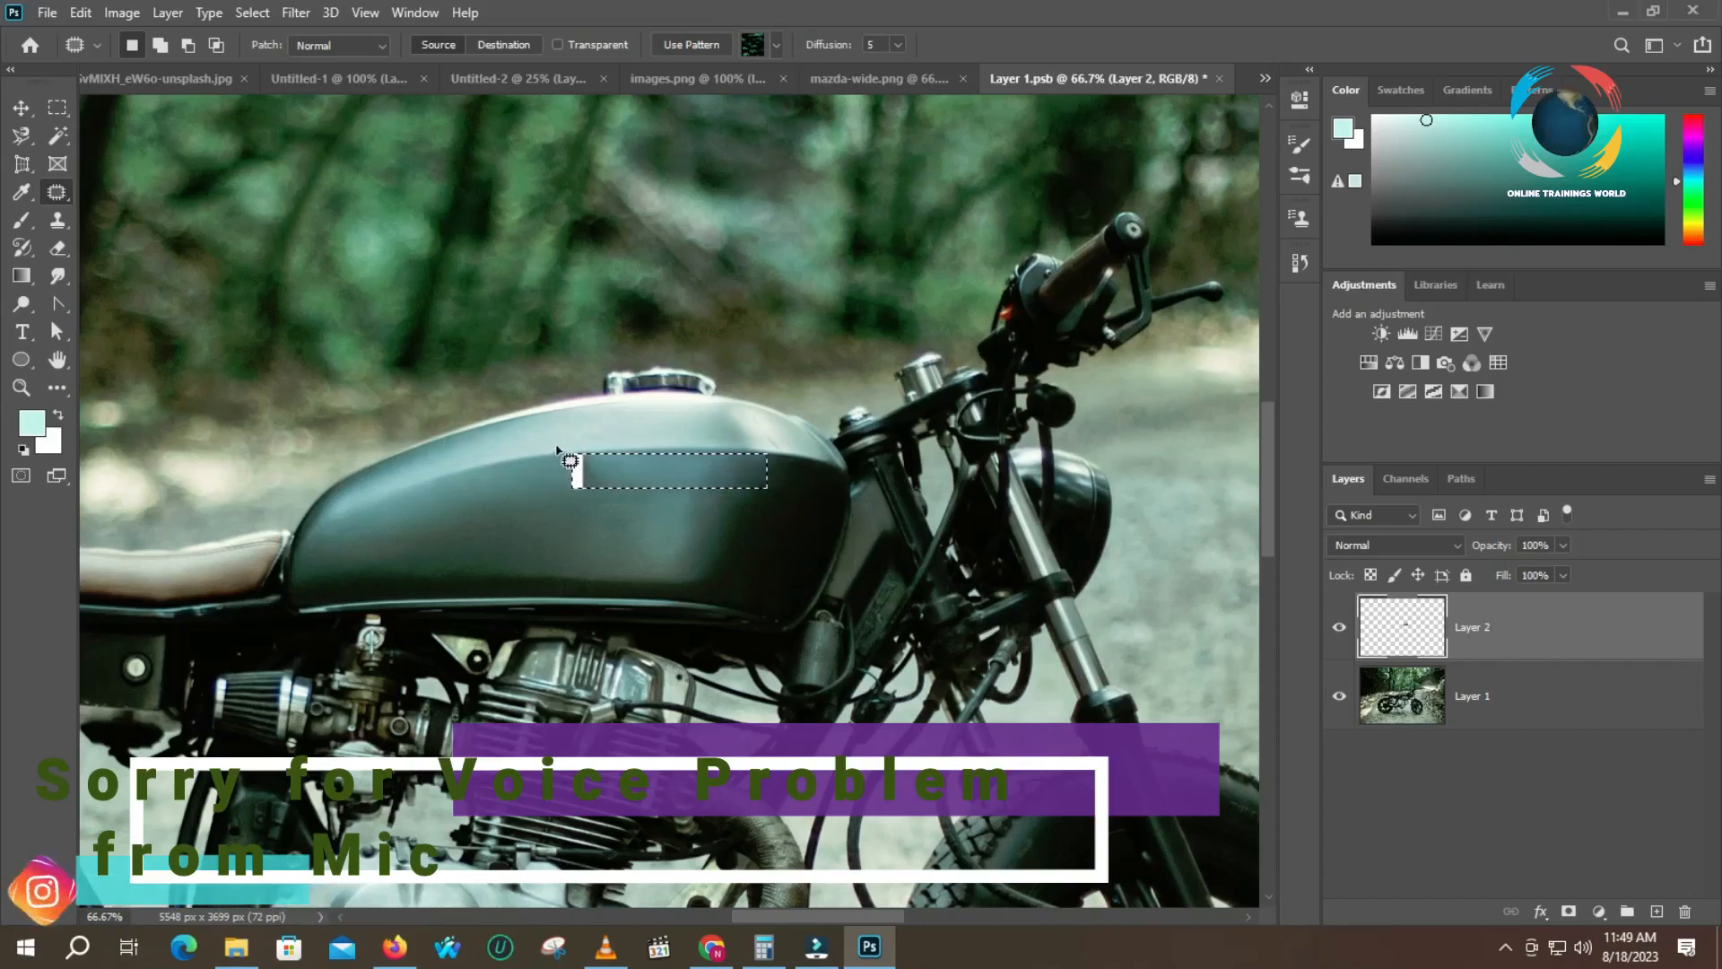
- Try to patch the leftover white strip at the left end of the badge area, undoing the unwanted attempts
mouse_move(552, 458)
left_mouse_down()
mouse_move(543, 489)
mouse_move(560, 508)
mouse_move(574, 465)
mouse_move(552, 457)
left_mouse_up()
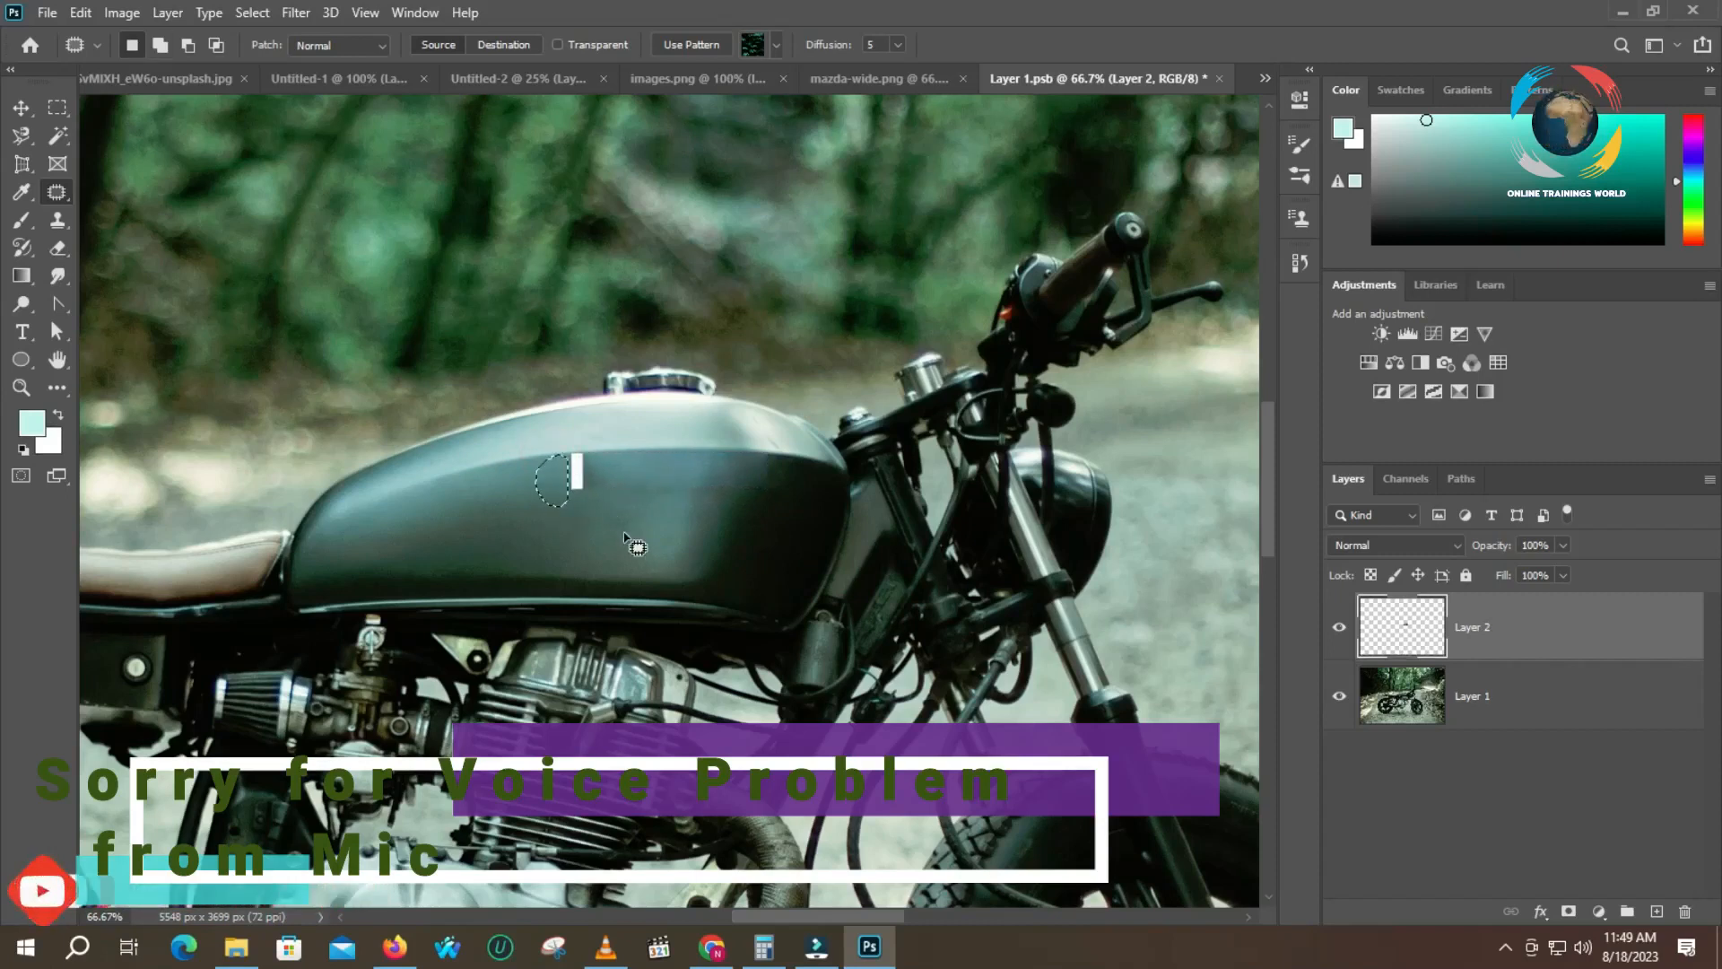
key("ctrl+z")
mouse_move(565, 455)
left_mouse_down()
mouse_move(594, 497)
mouse_move(588, 445)
mouse_move(587, 474)
mouse_move(605, 473)
mouse_move(560, 480)
left_mouse_up()
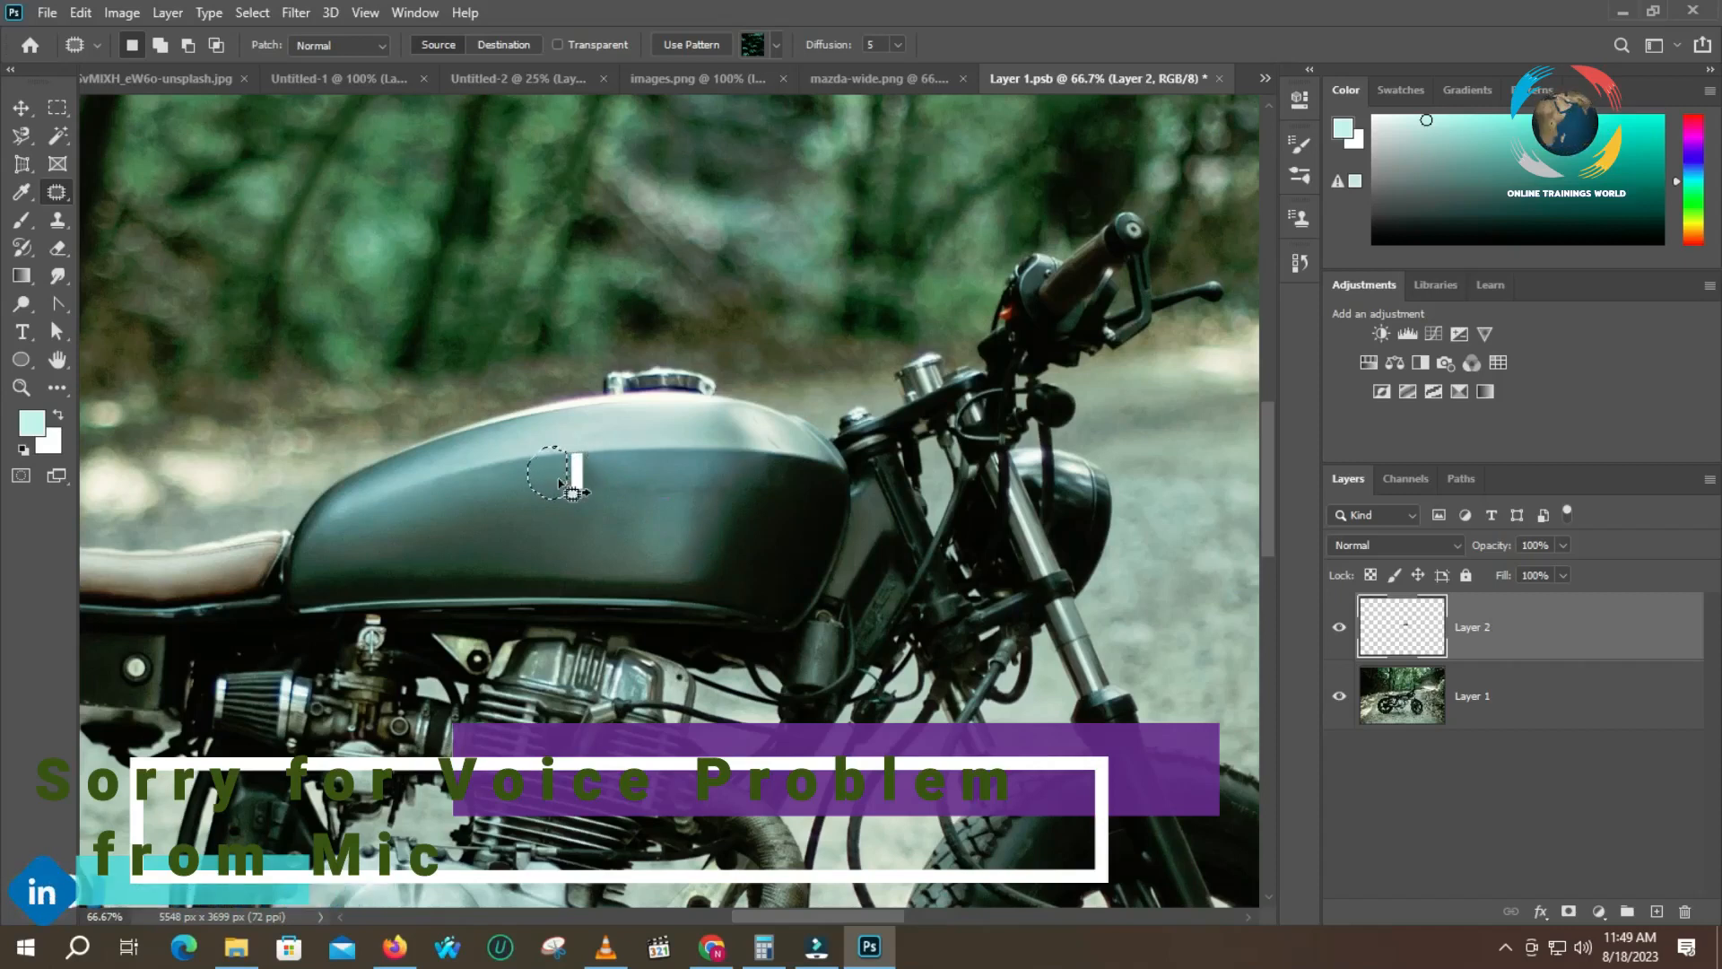
key("ctrl+z")
mouse_move(580, 471)
left_mouse_down()
mouse_move(602, 467)
mouse_move(598, 485)
left_mouse_up()
key("ctrl+z")
left_click(549, 527)
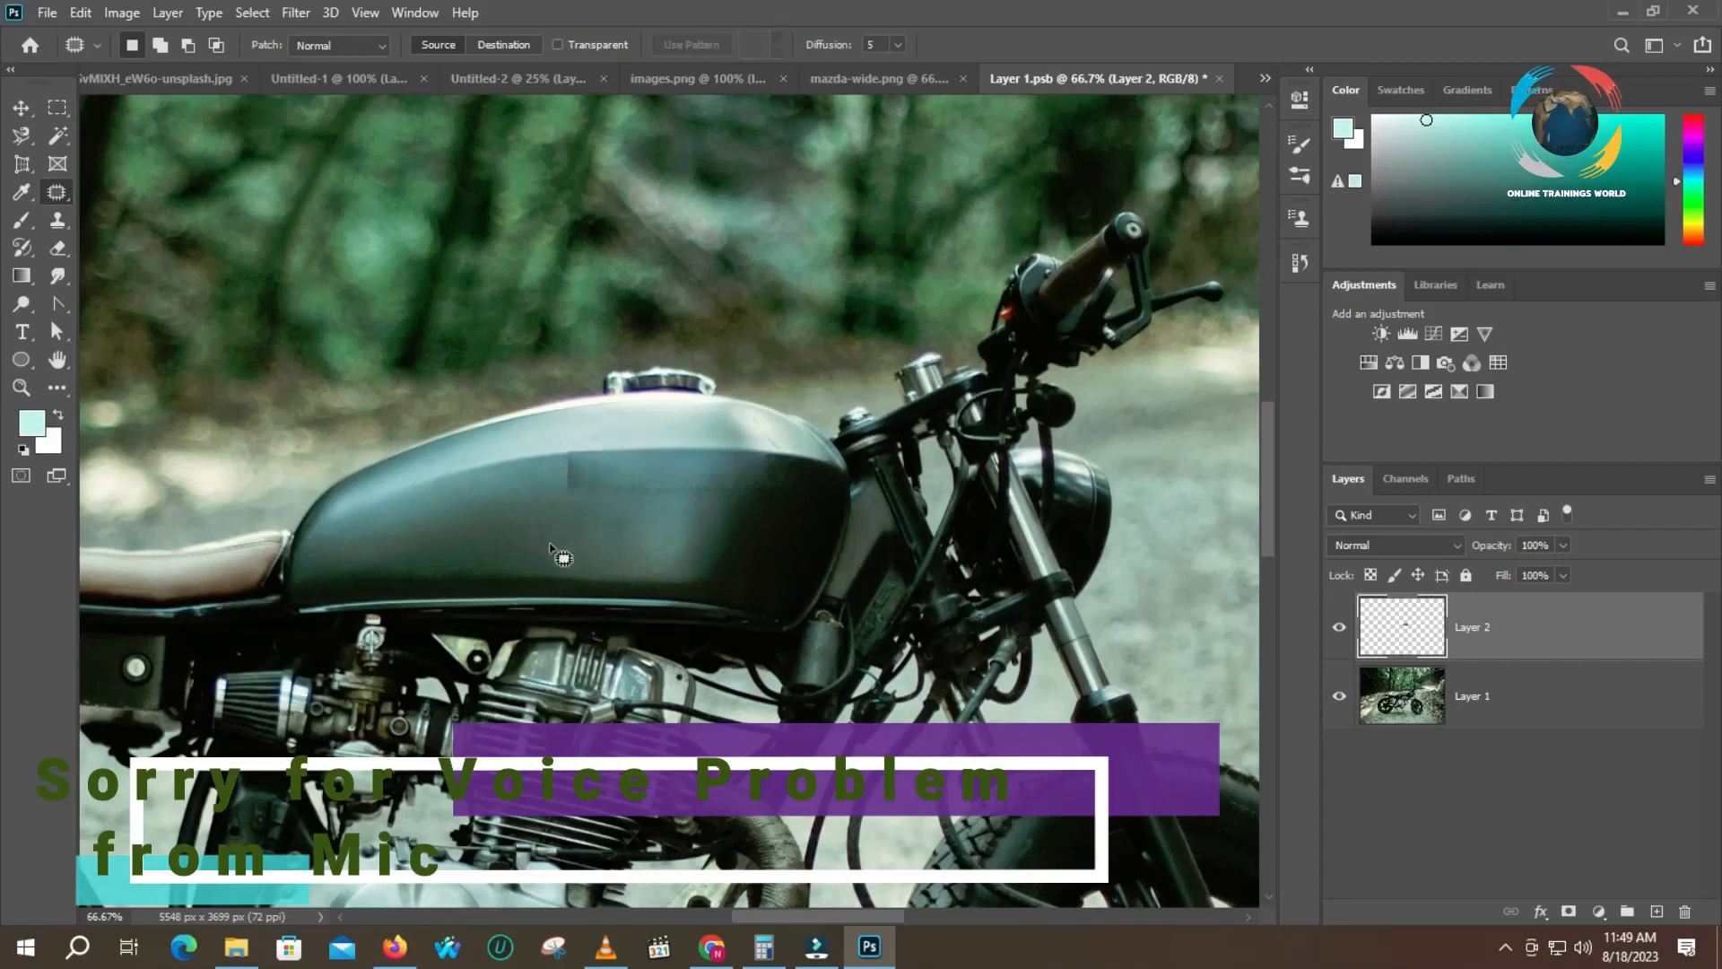
- Try the Spot Healing Brush on the left edge of the patched badge area and undo the retouching
right_click(61, 192)
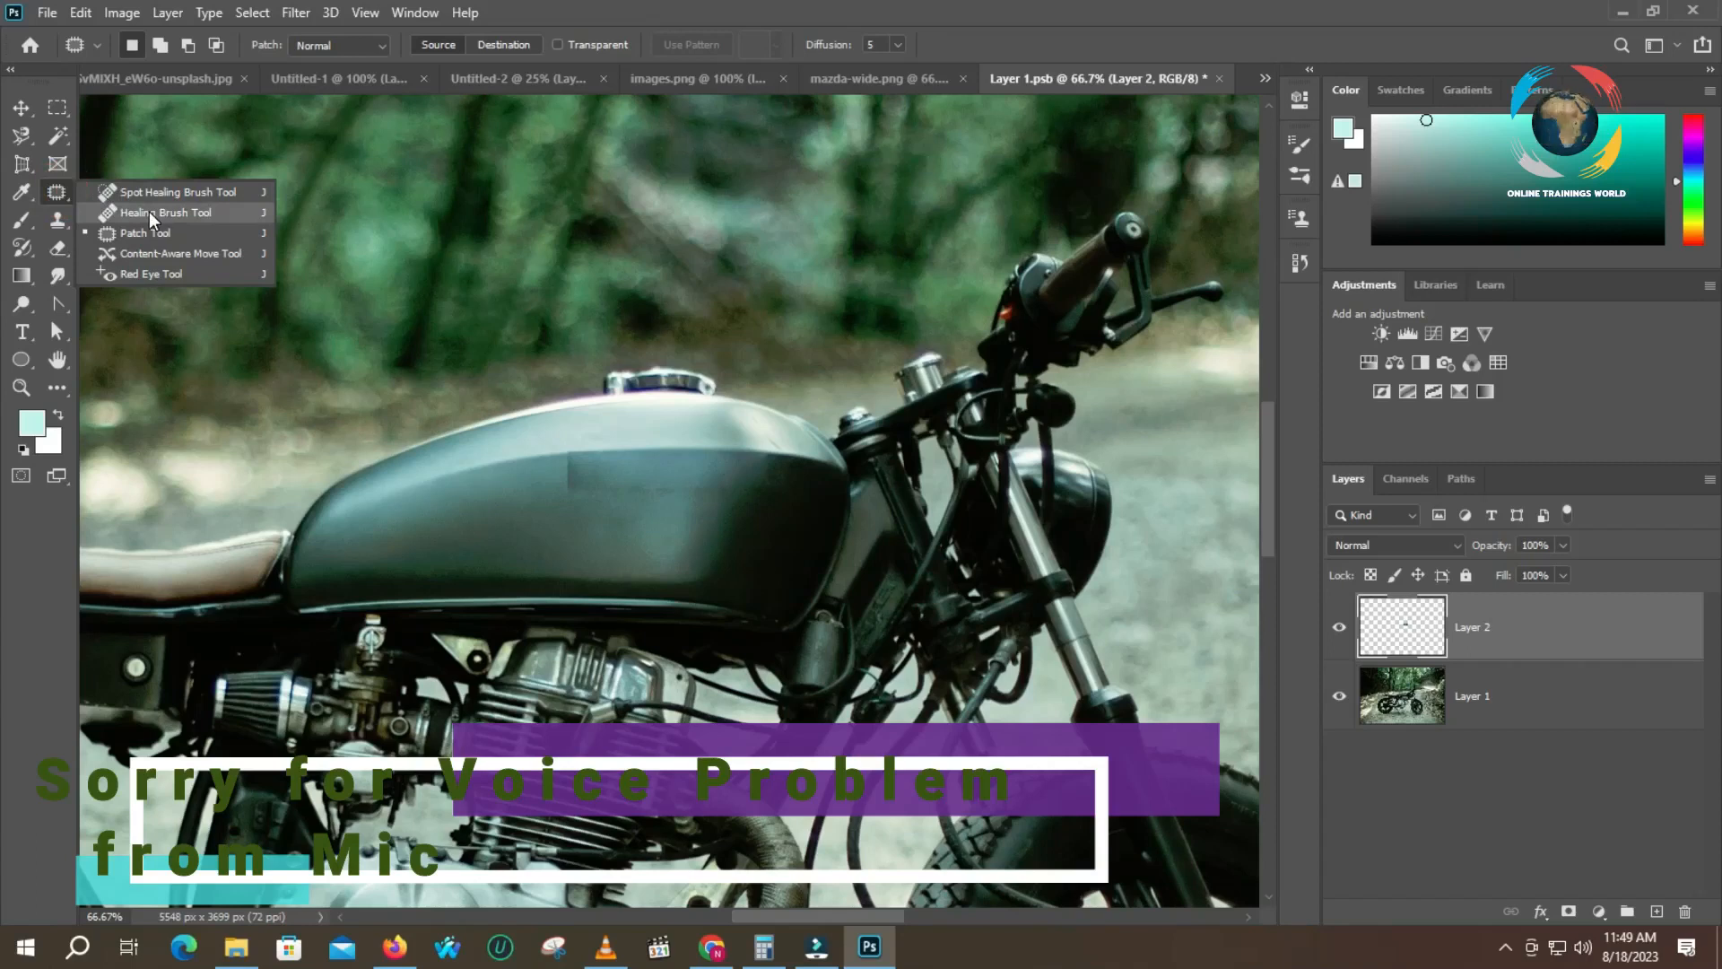
left_click(167, 192)
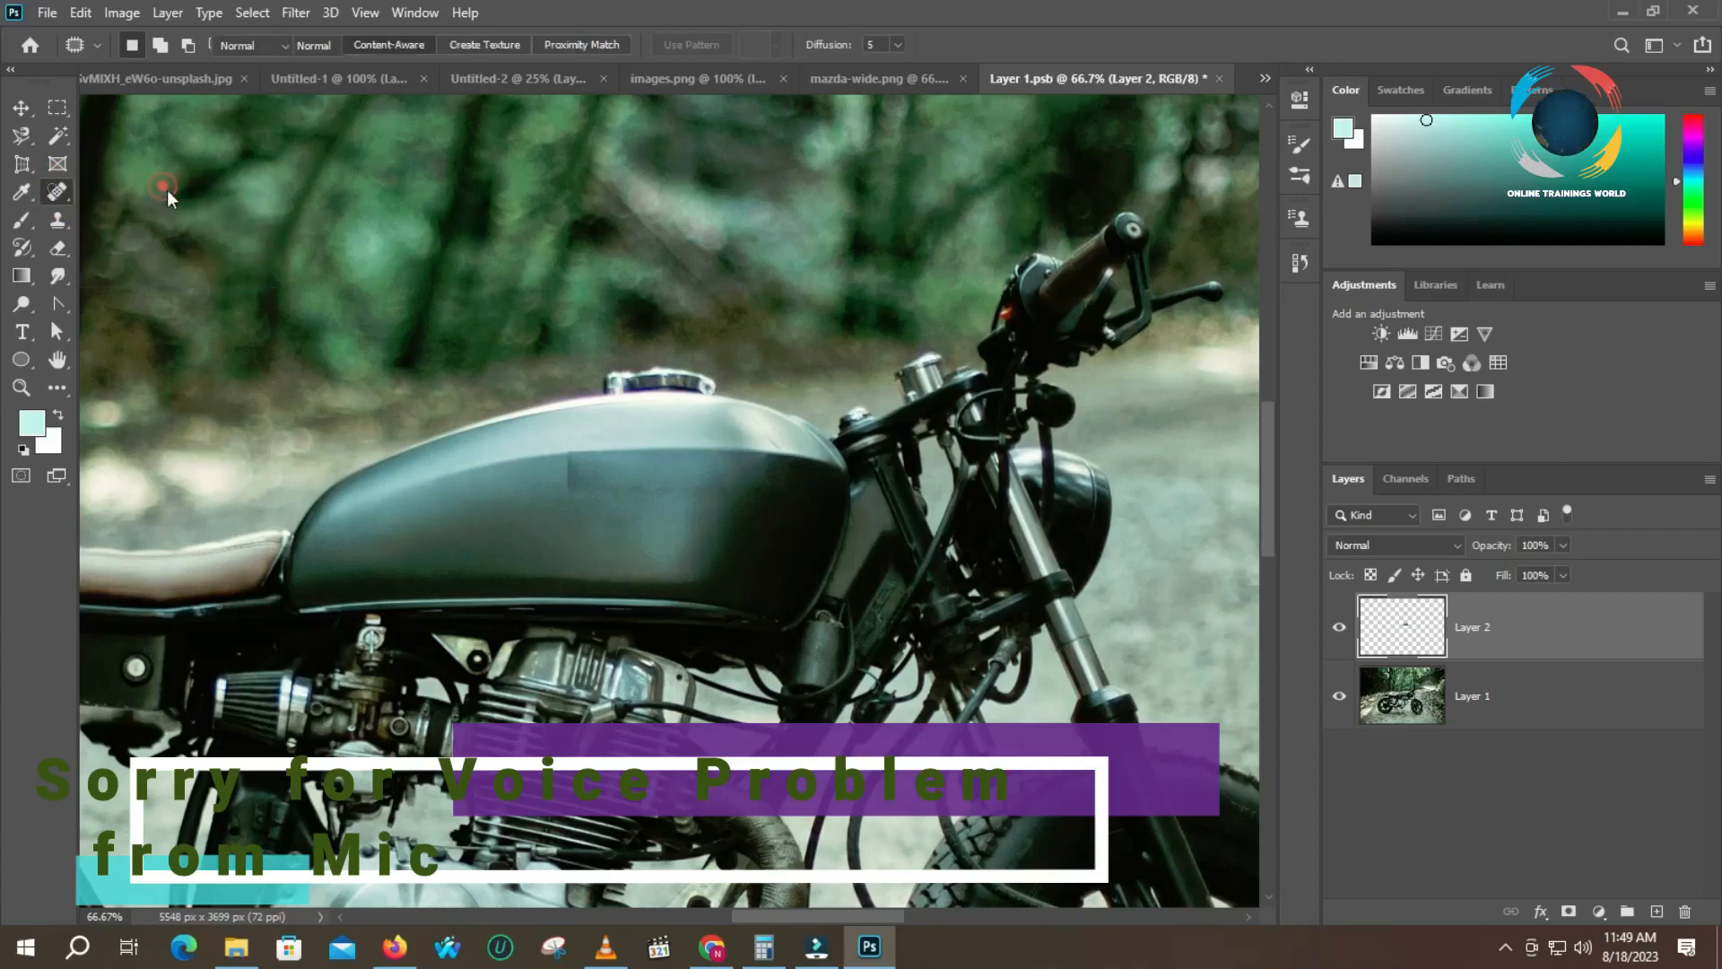
mouse_move(561, 461)
left_mouse_down()
mouse_move(575, 524)
mouse_move(595, 508)
mouse_move(607, 479)
mouse_move(577, 464)
mouse_move(498, 532)
mouse_move(553, 496)
mouse_move(410, 657)
left_mouse_up()
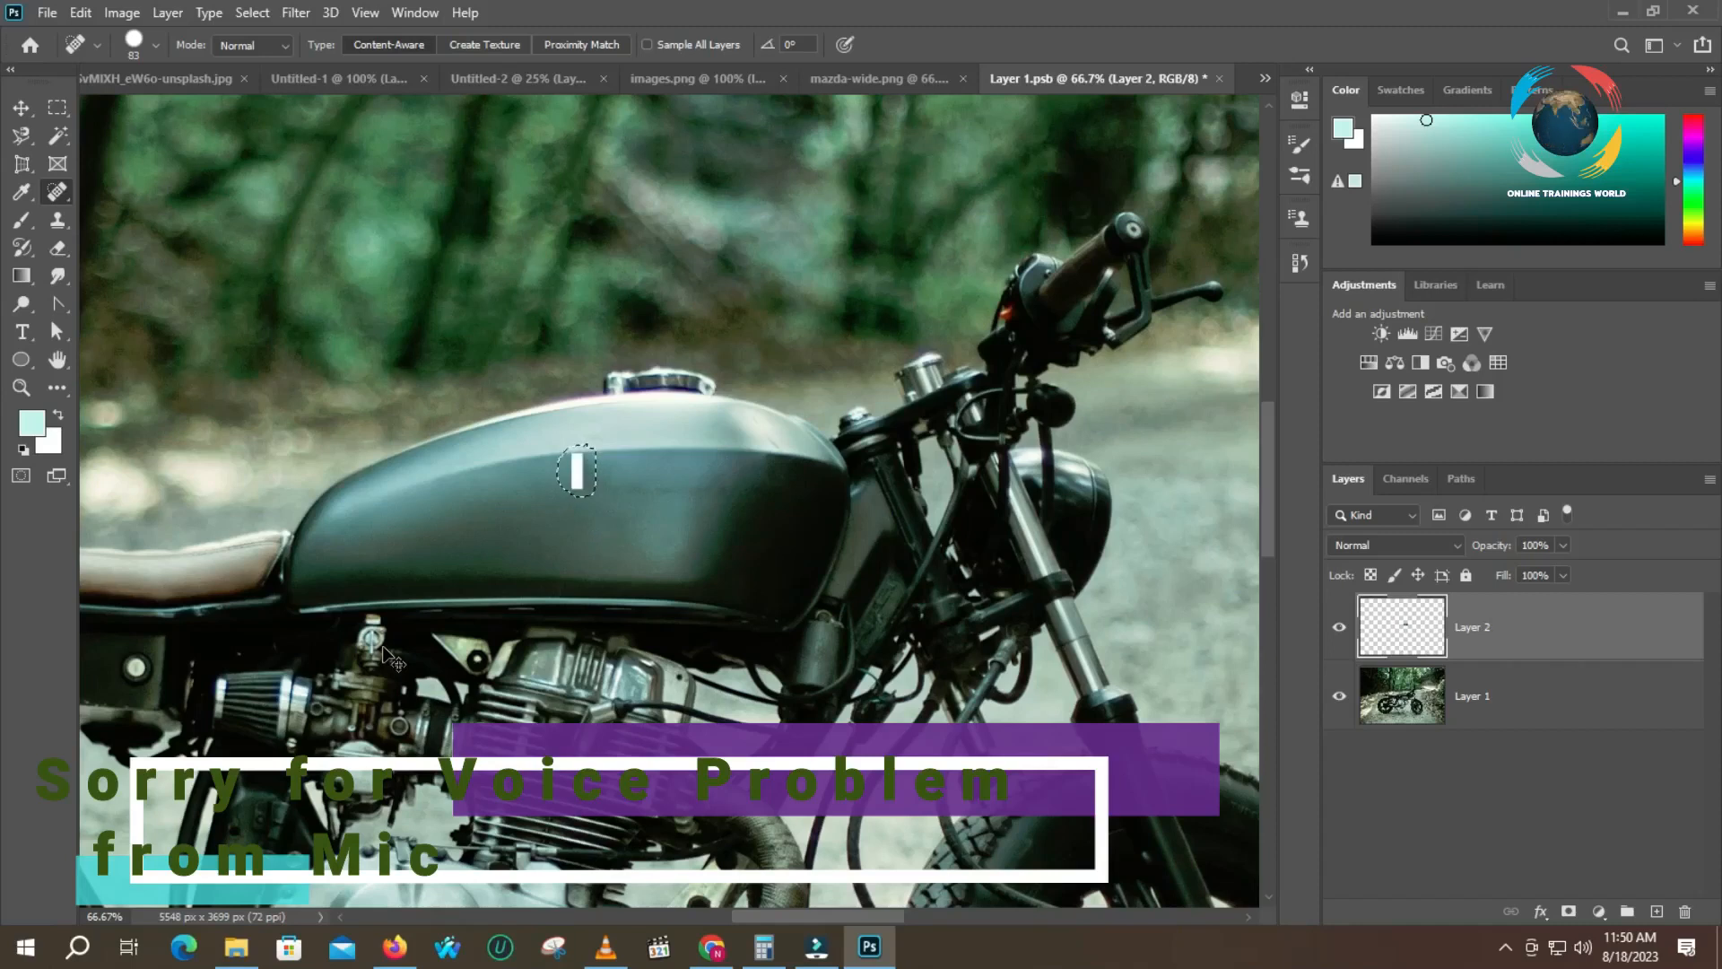
key("ctrl+y")
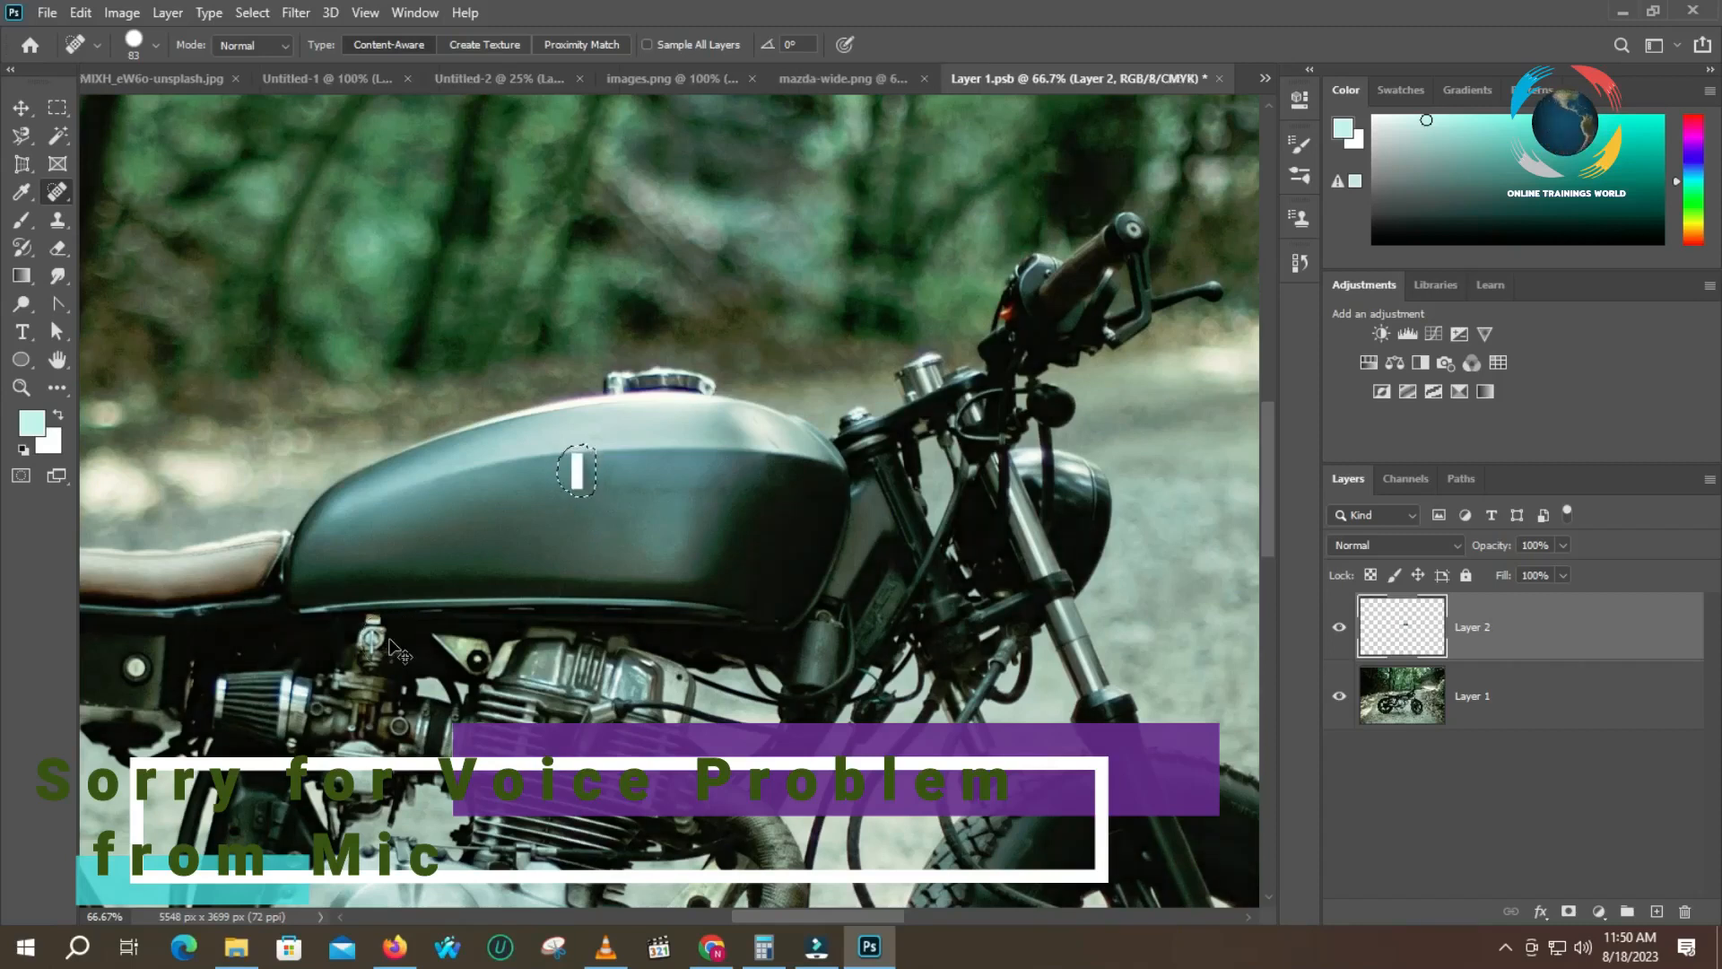
key("ctrl+y")
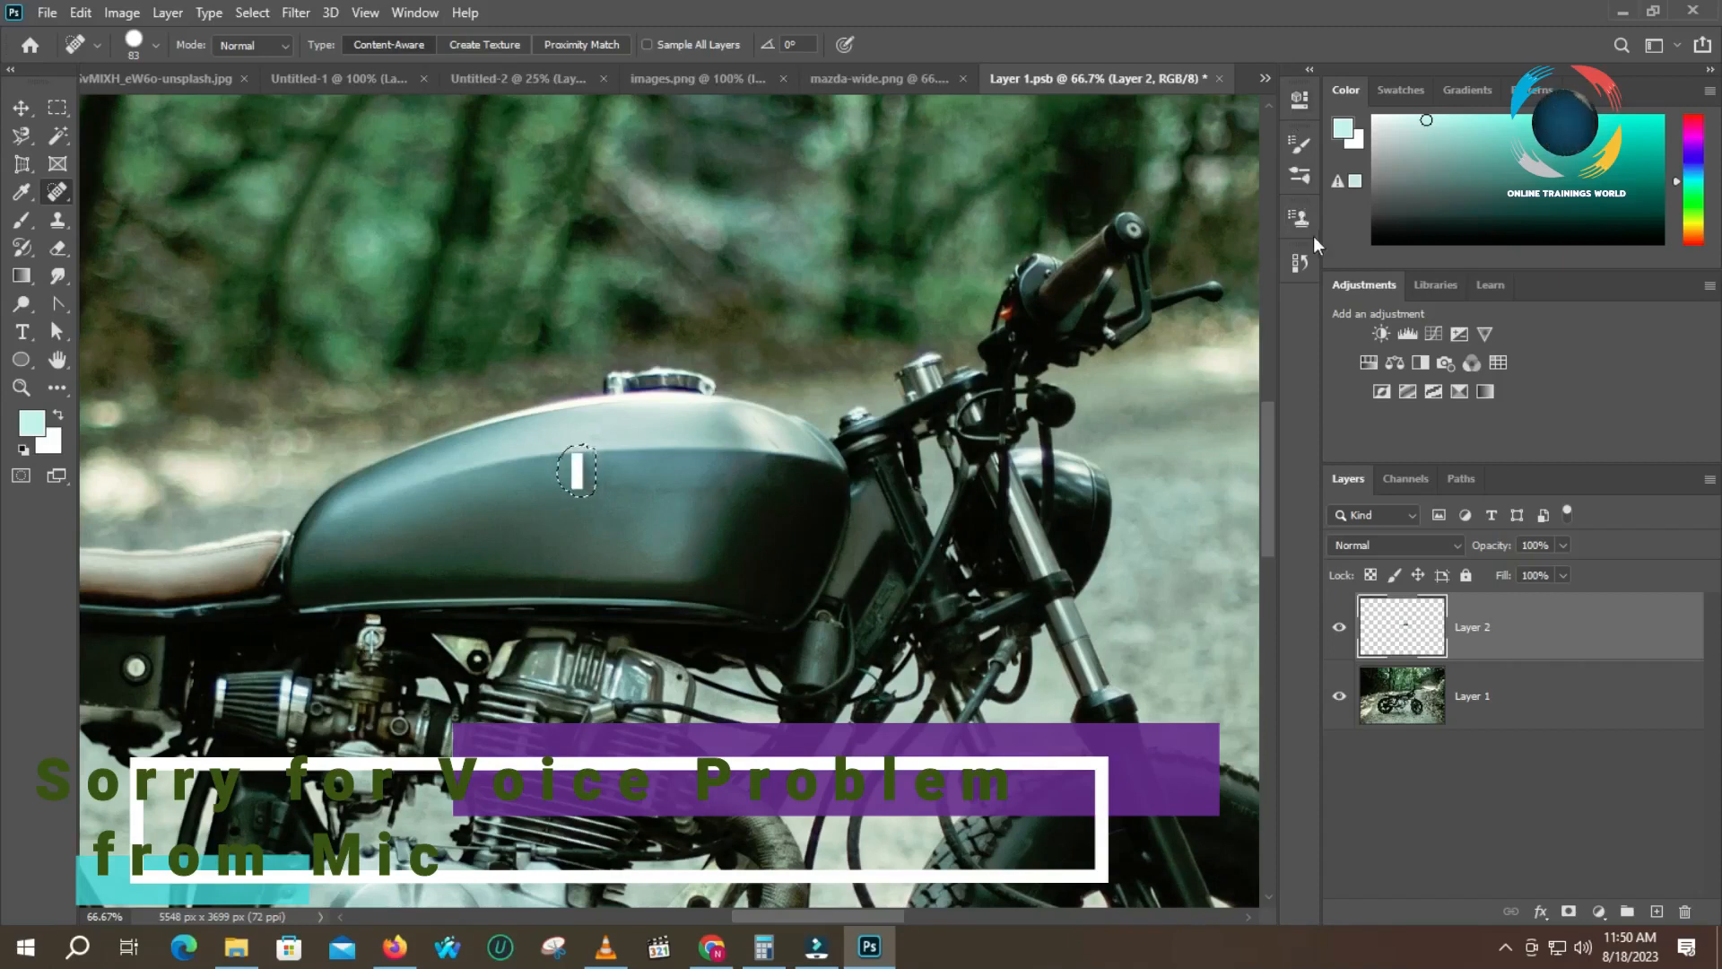
- Patch the leftover white strip at the left end of the badge area on Layer 2 with adjacent tank paint and deselect
left_click(1301, 262)
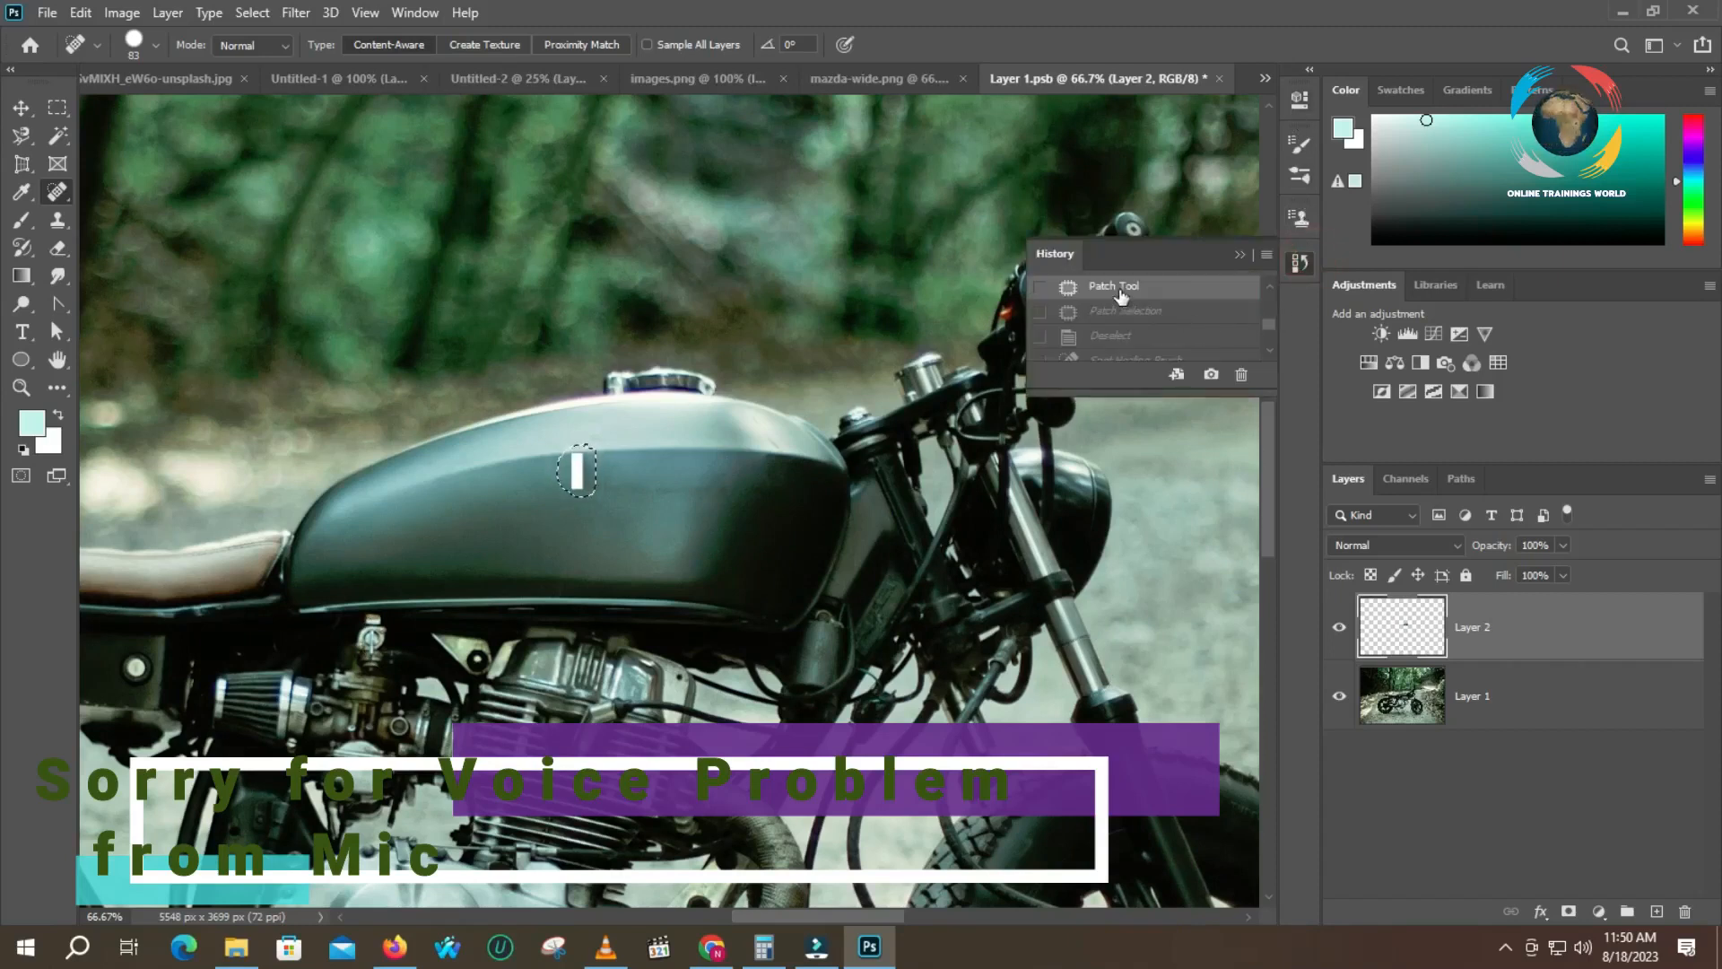
left_click_drag(58, 194, 108, 224)
left_click(57, 182)
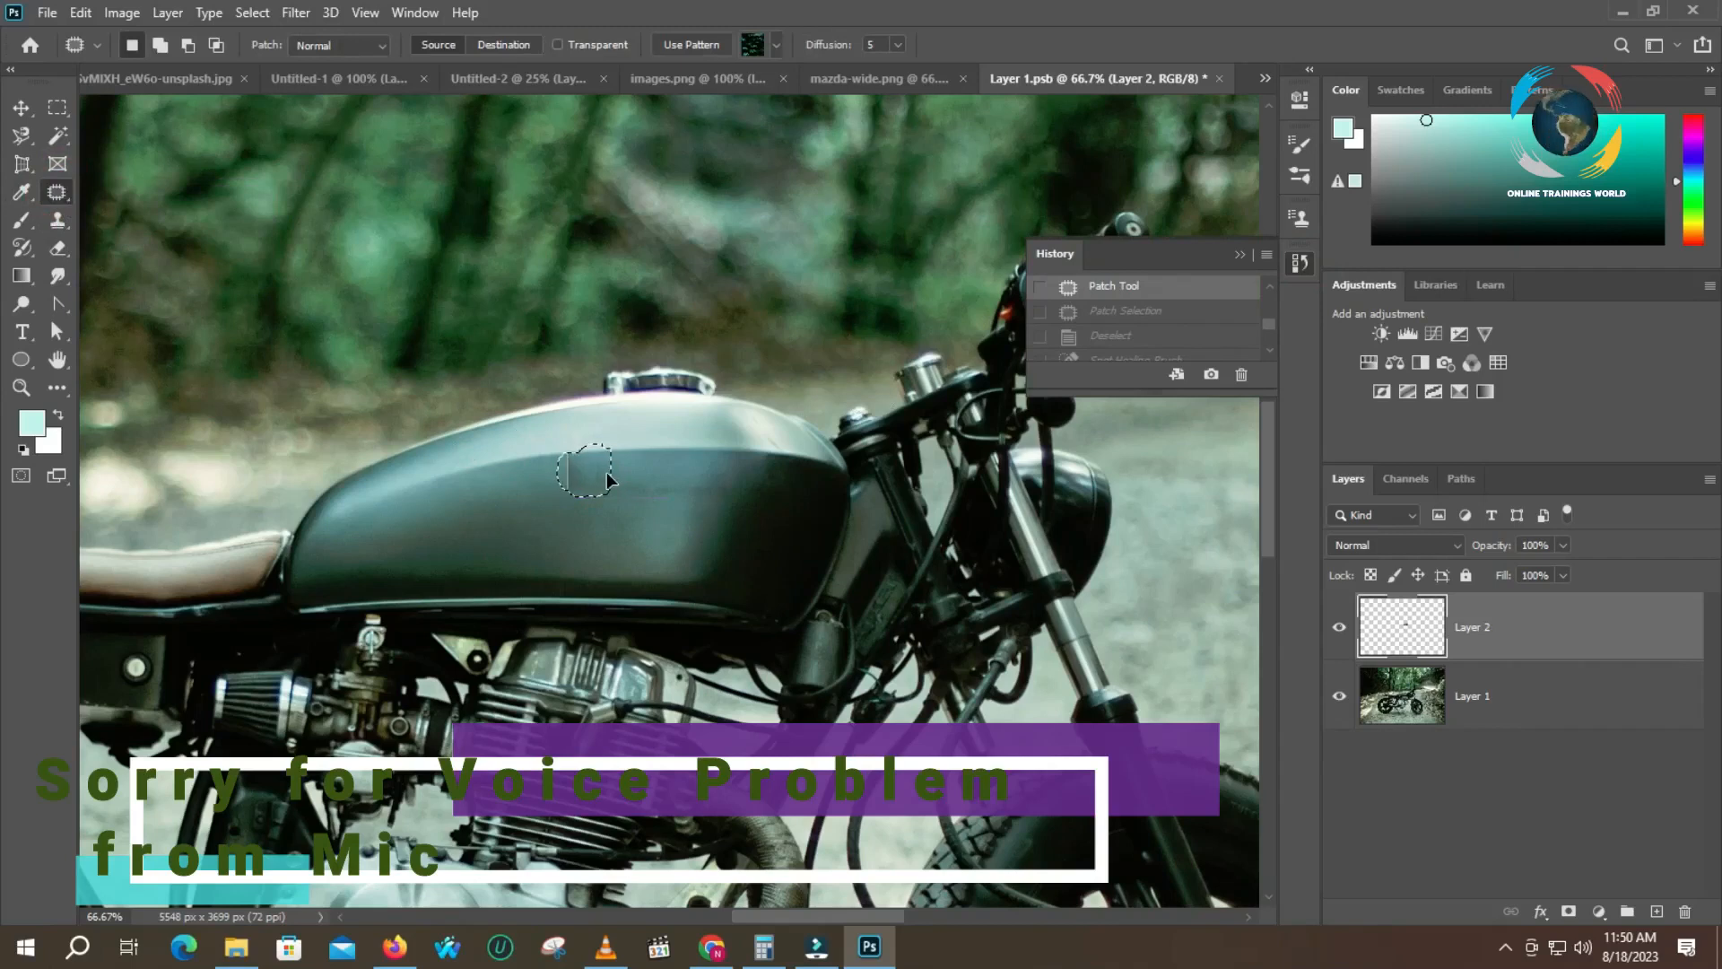
left_click_drag(609, 478, 592, 493)
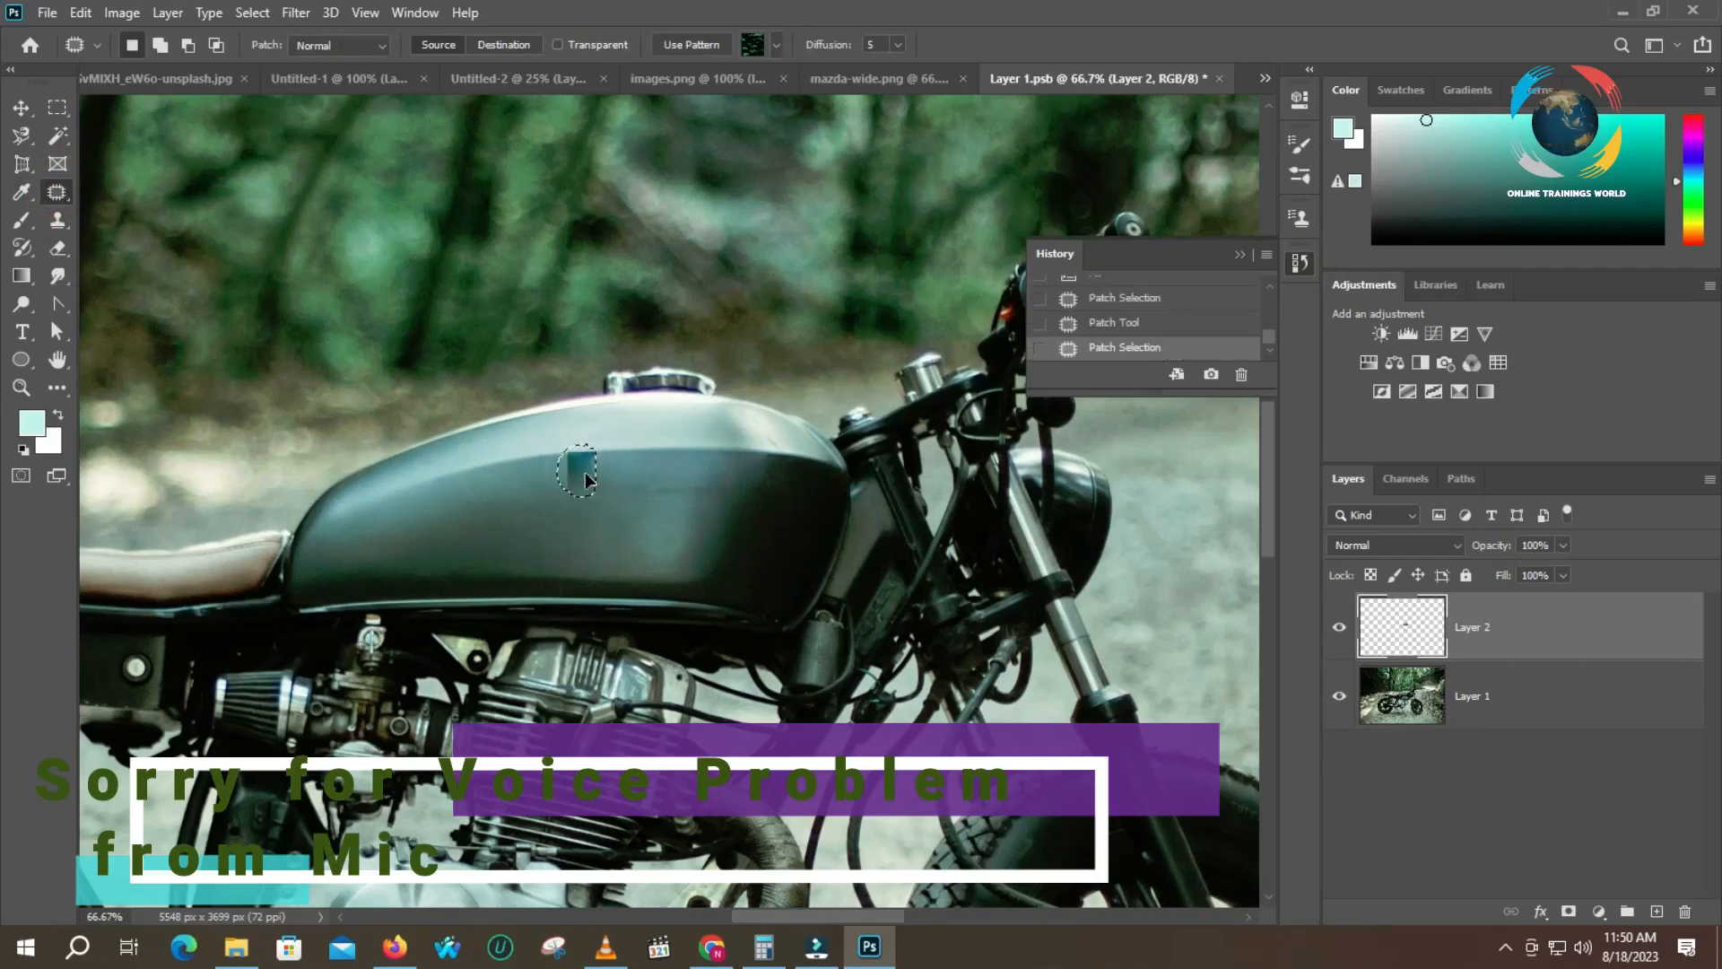
left_click_drag(569, 492, 640, 480)
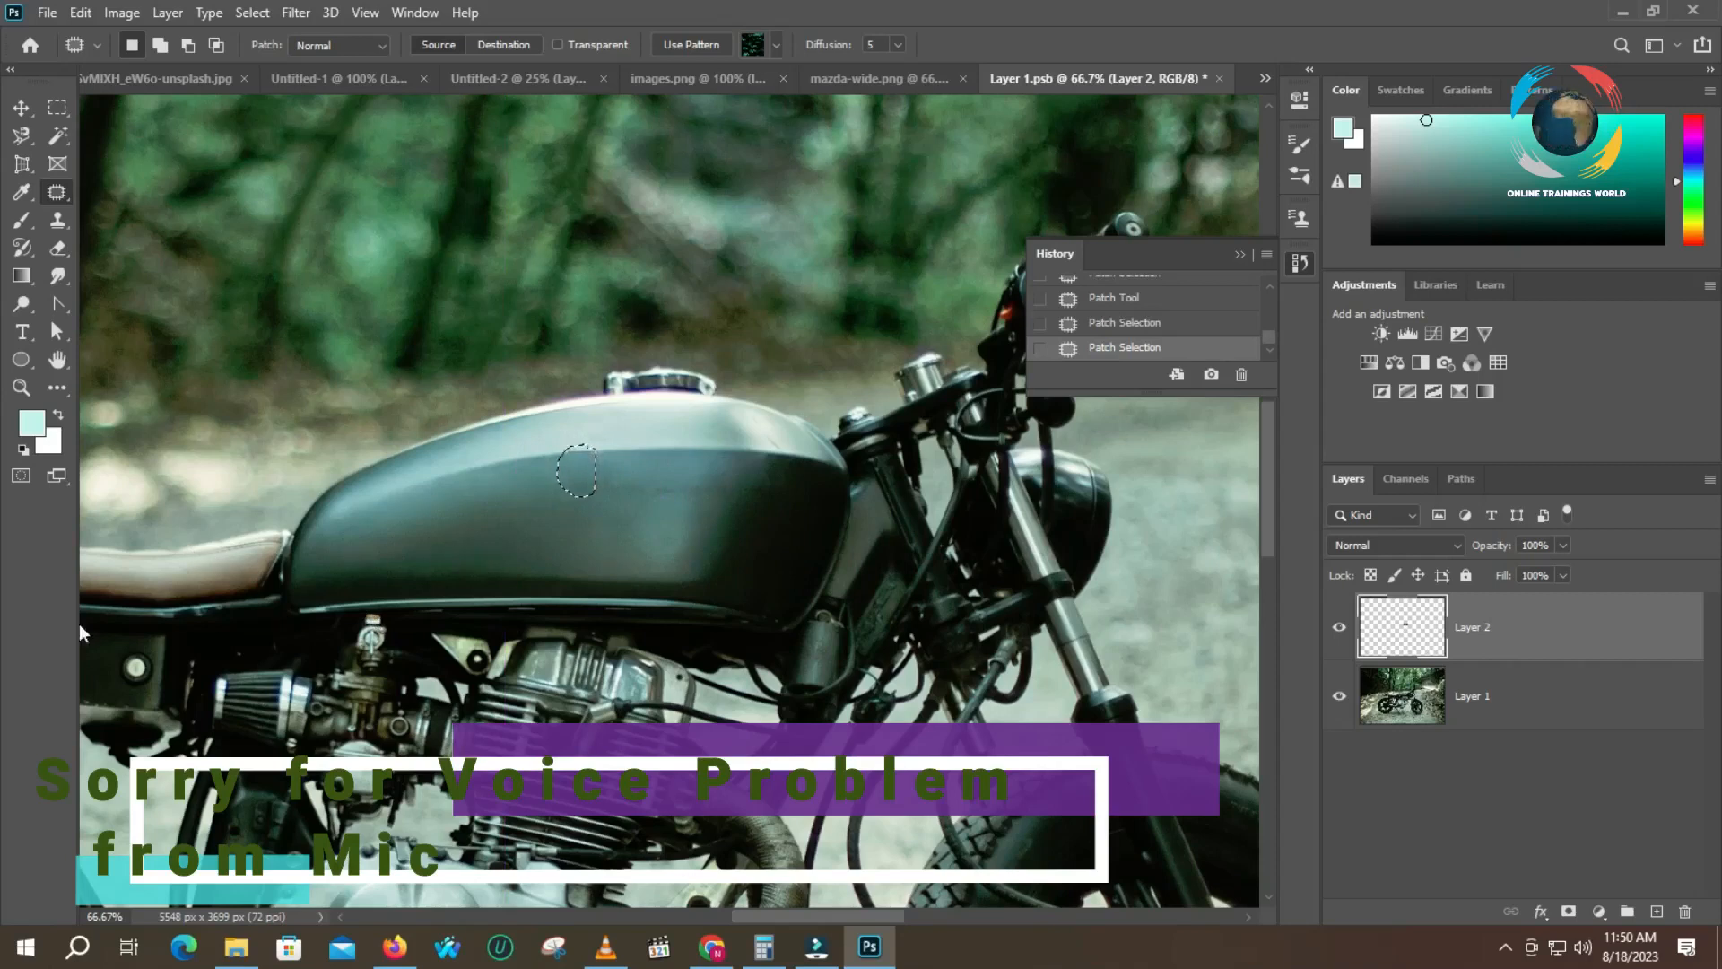
left_click(567, 526)
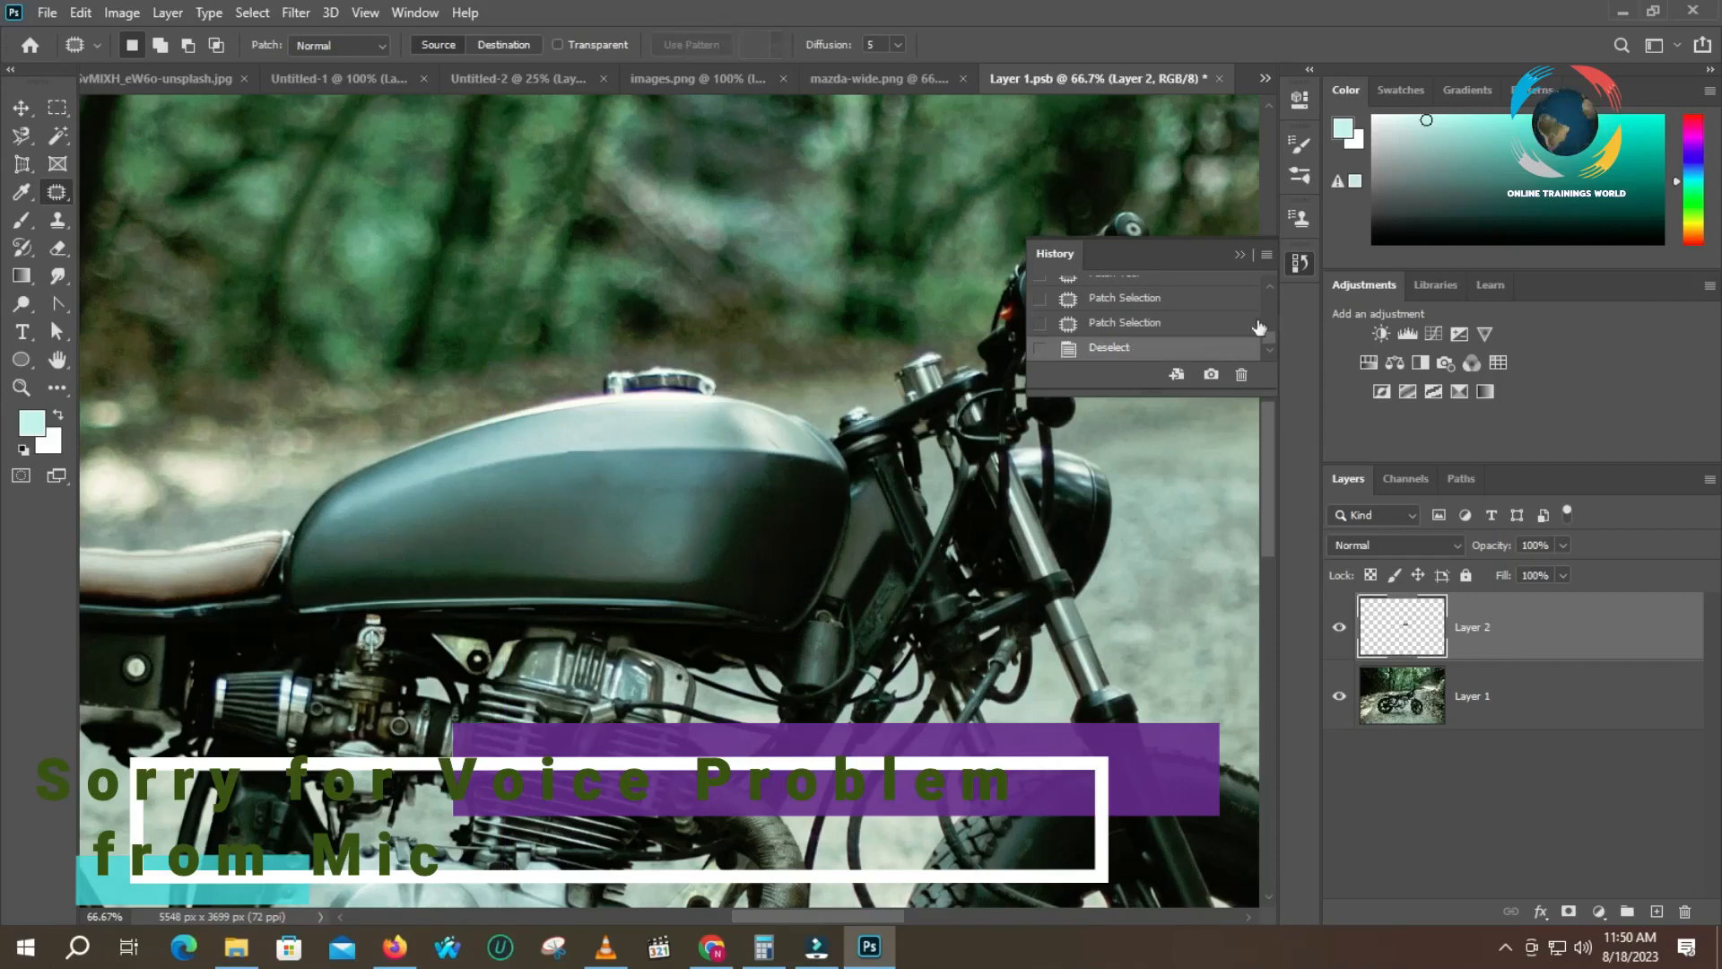
left_click(1241, 253)
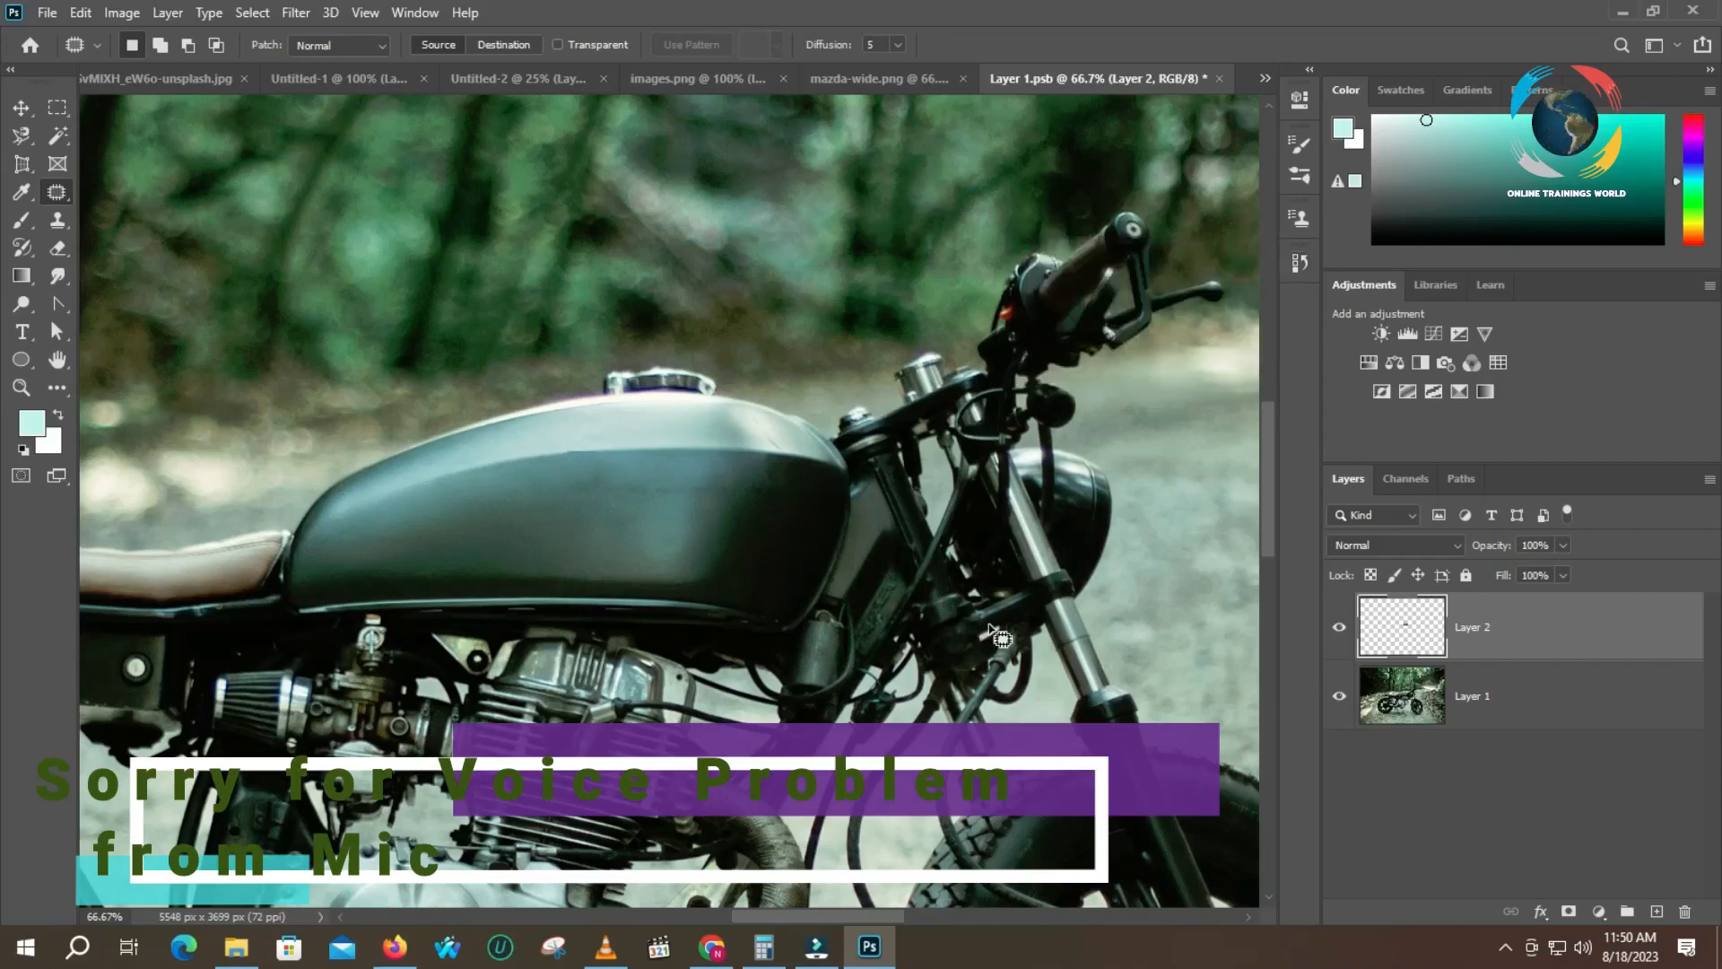
- Close Layer 1.psb with its changes saved and return to the Untitled-1 document
left_click(1220, 79)
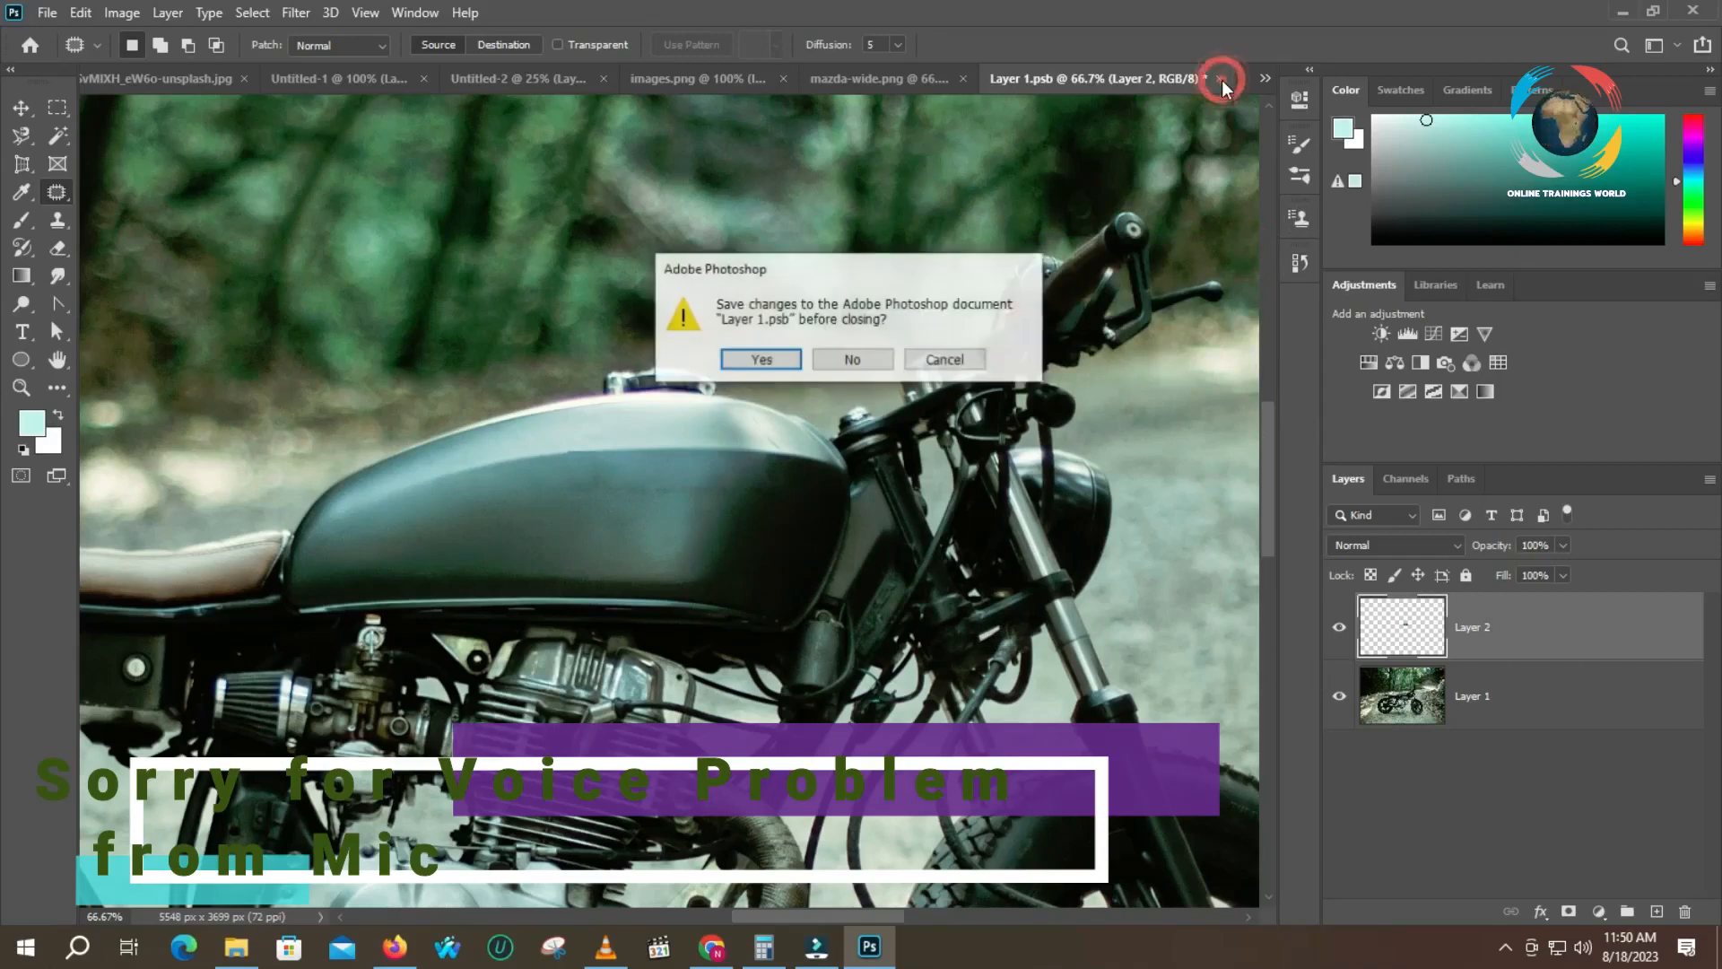
left_click(782, 361)
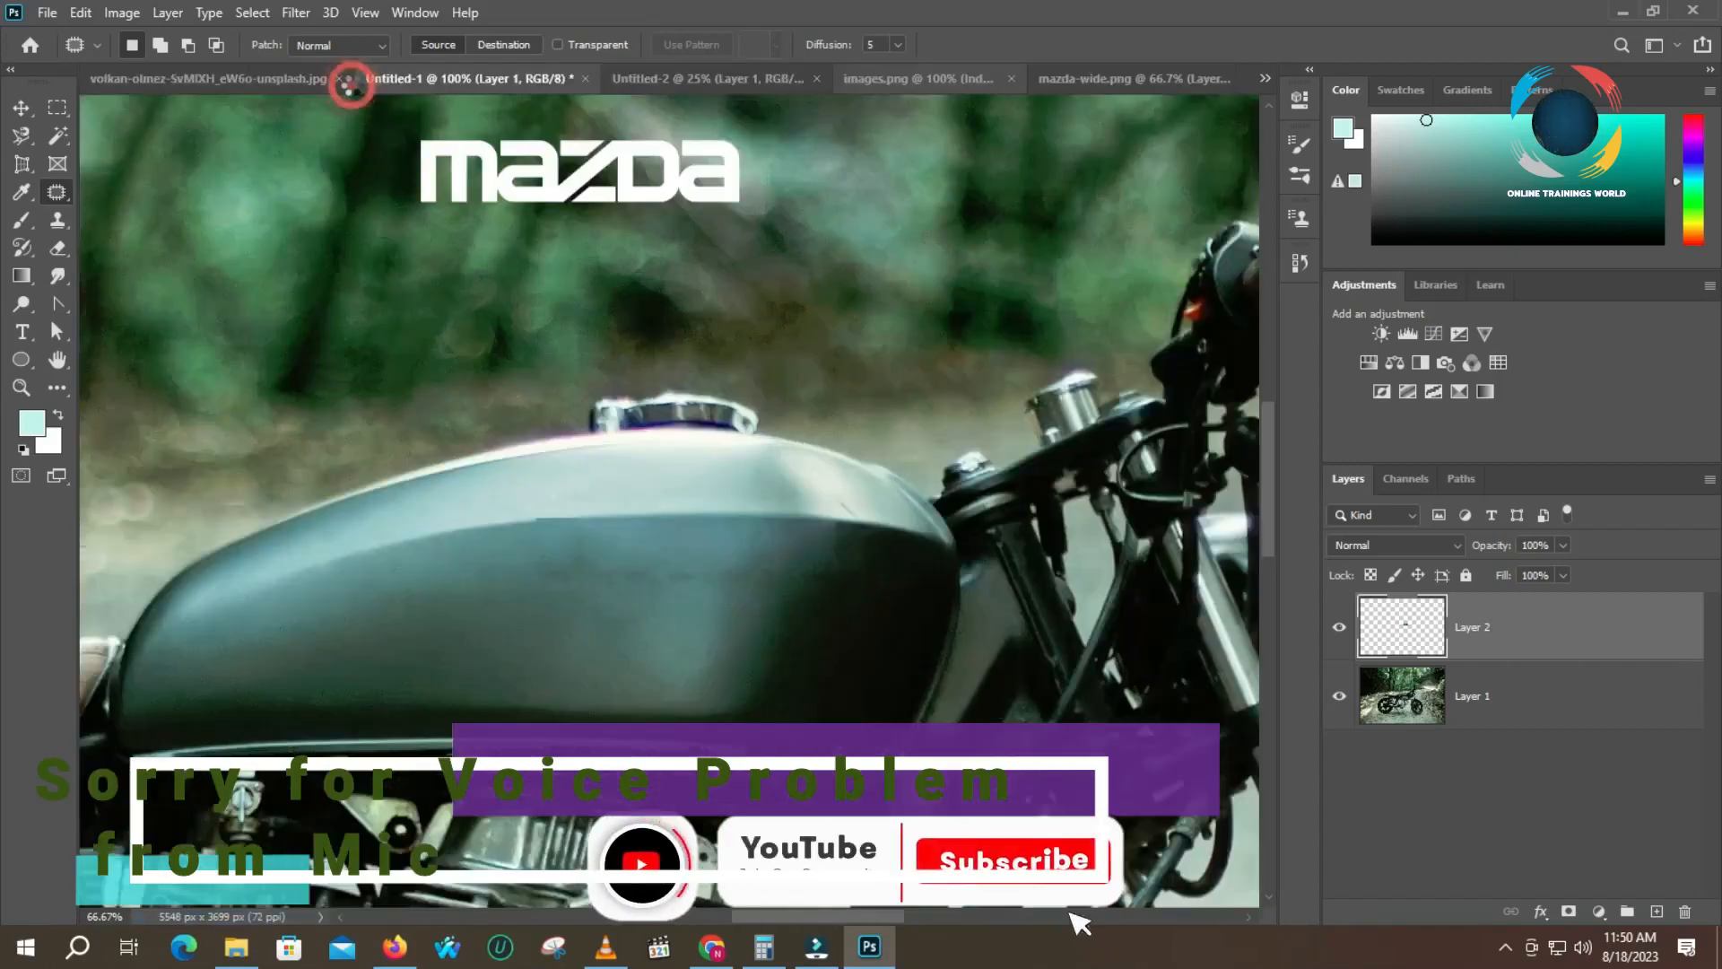
left_click(359, 79)
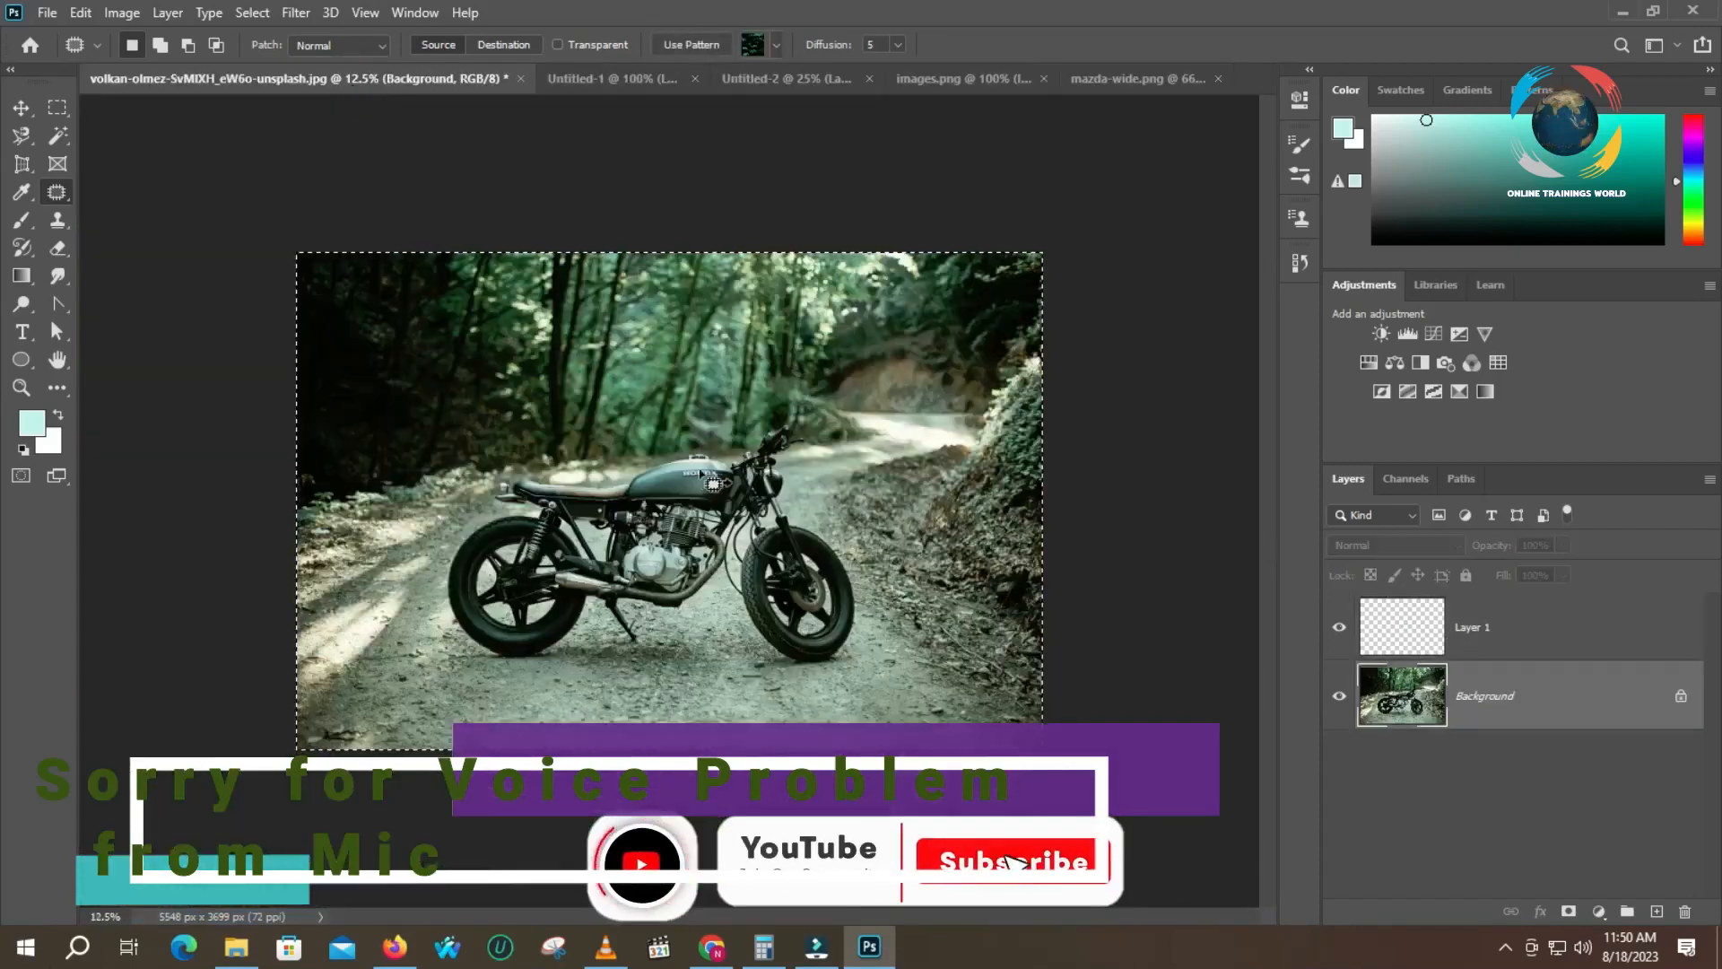
left_click(617, 83)
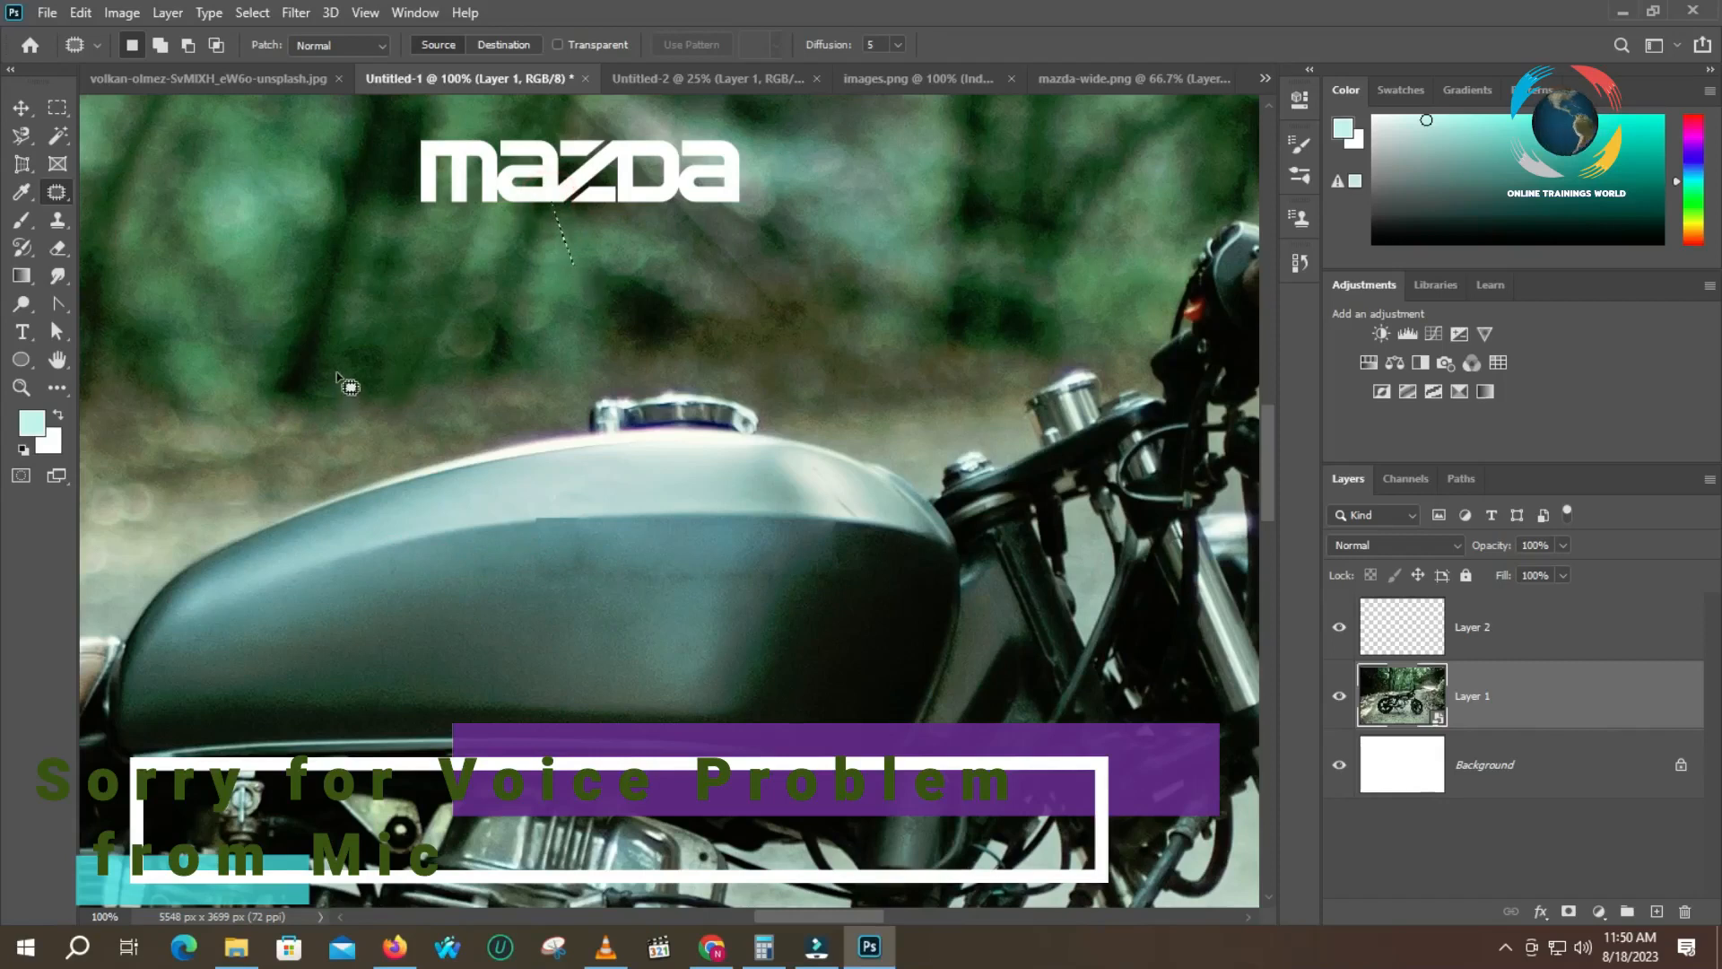
- Try moving the Mazda wordmark onto the fuel tank and scaling it to 101.72%, and undo both changes
left_click(20, 105)
left_click_drag(494, 189, 607, 558)
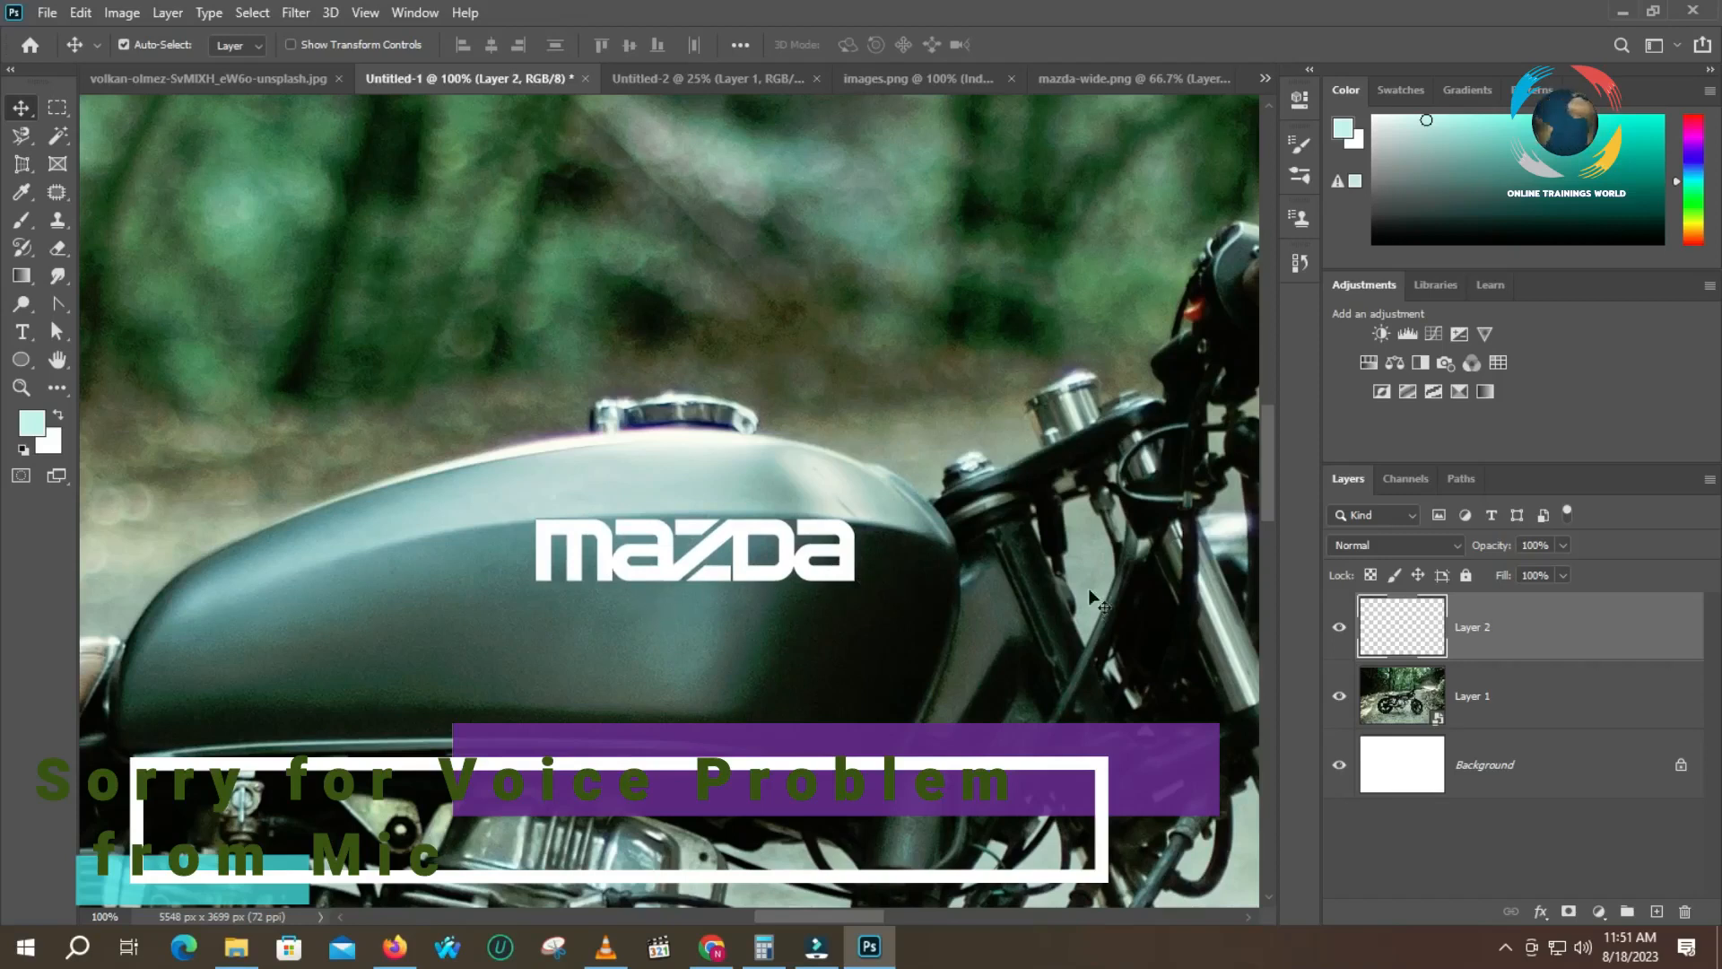
key("ctrl+t")
left_click_drag(694, 578, 690, 579)
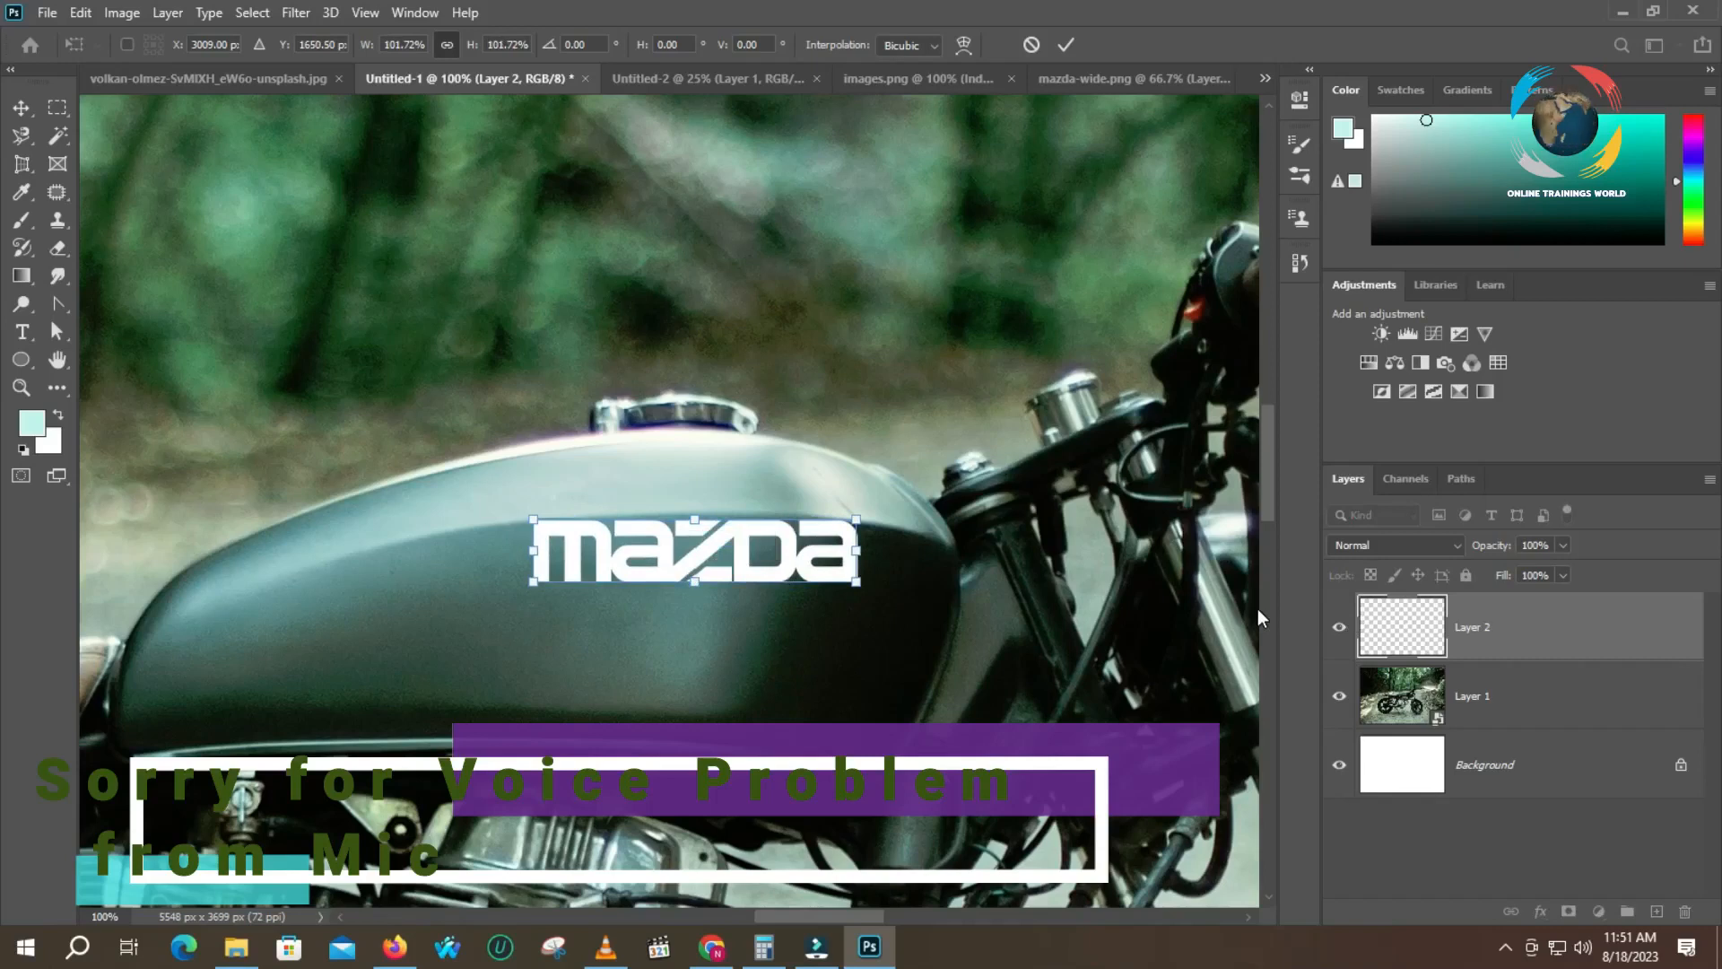
key("Return")
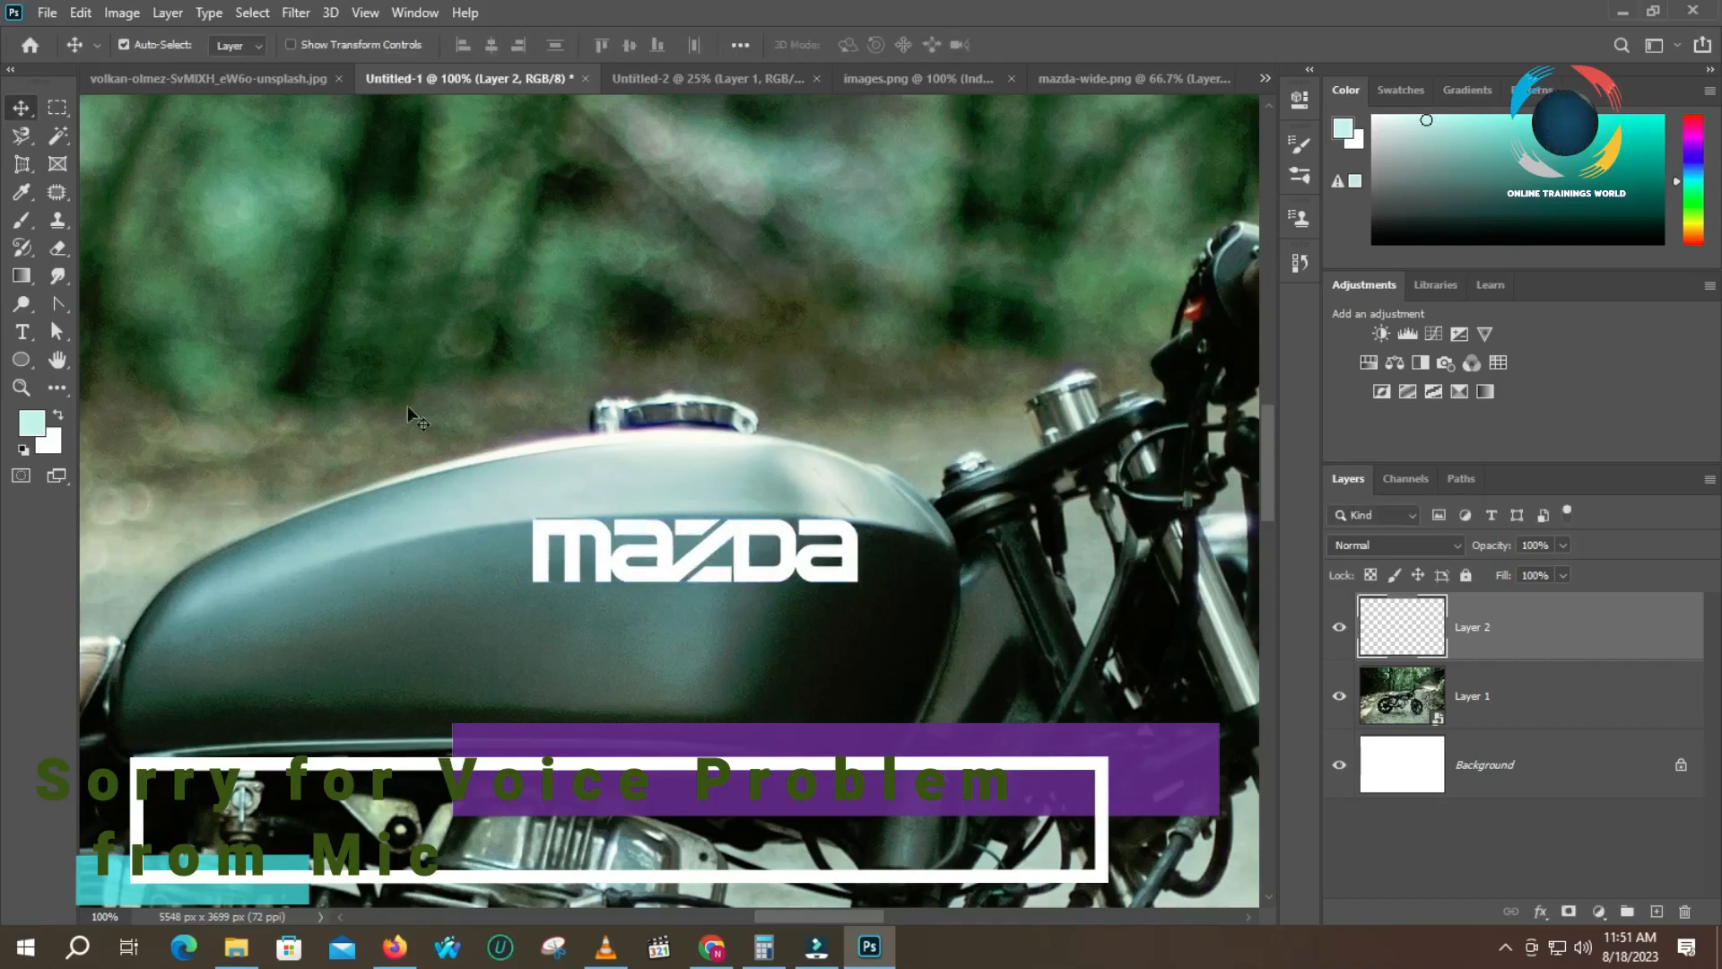
key("ctrl+z")
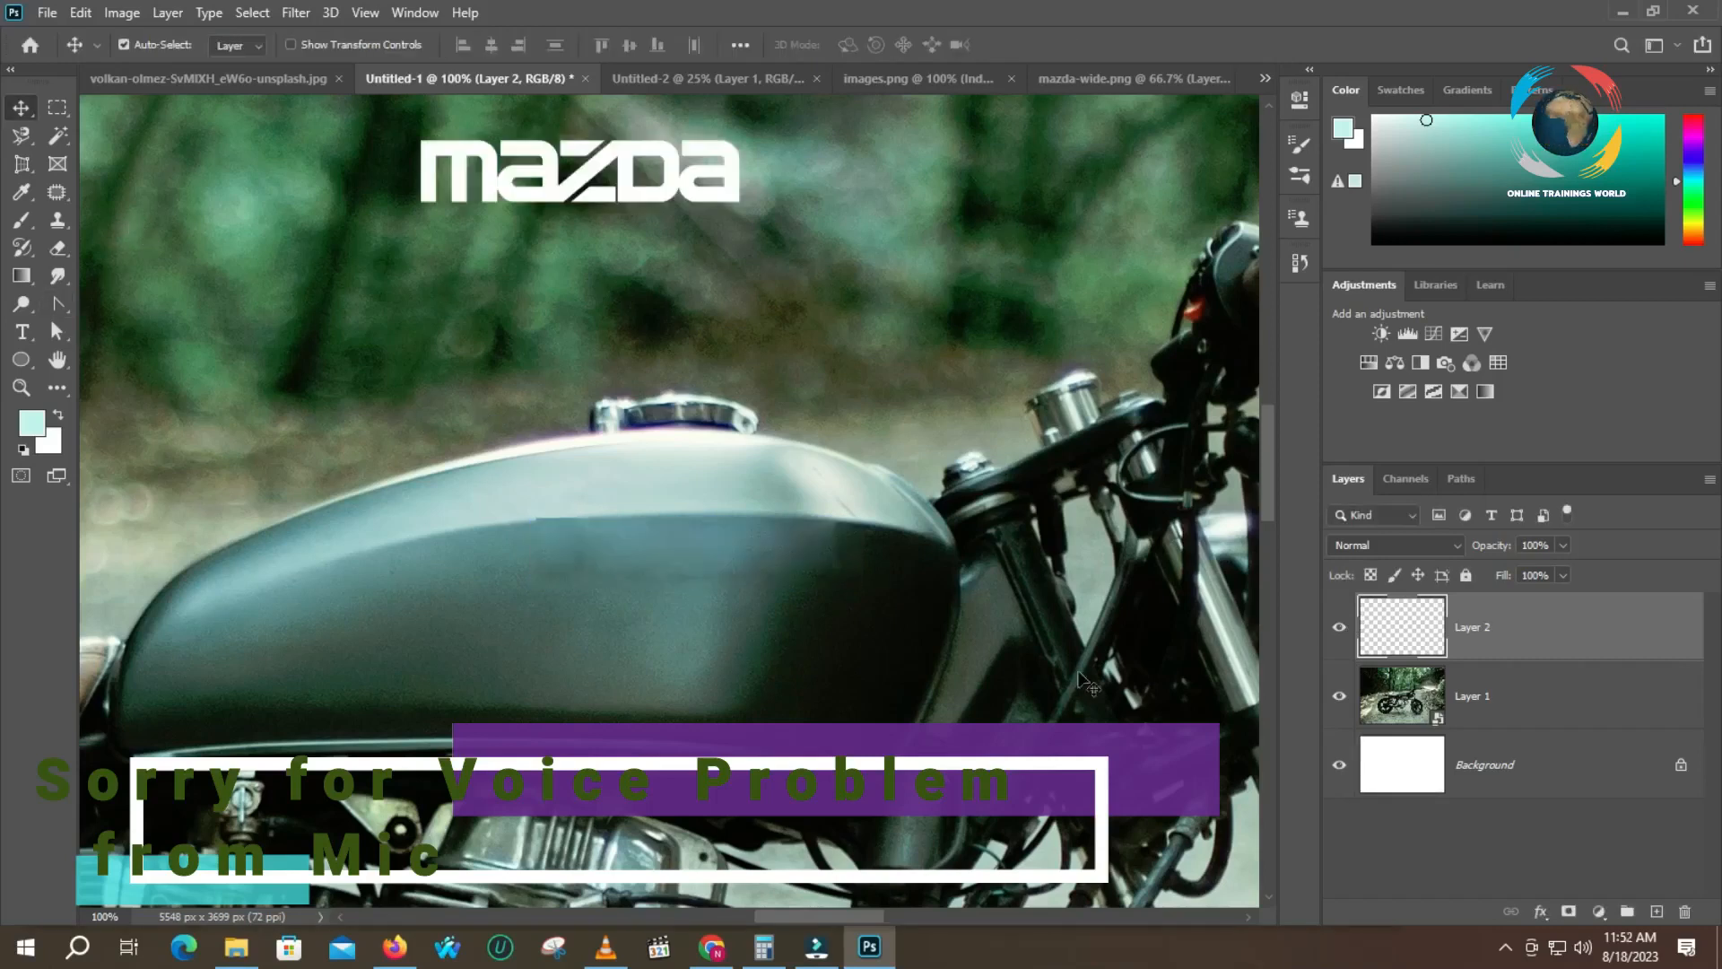
- Convert the Mazda wordmark layer to a Smart Object and place it on the fuel tank scaled to 72.41%
right_click(1537, 637)
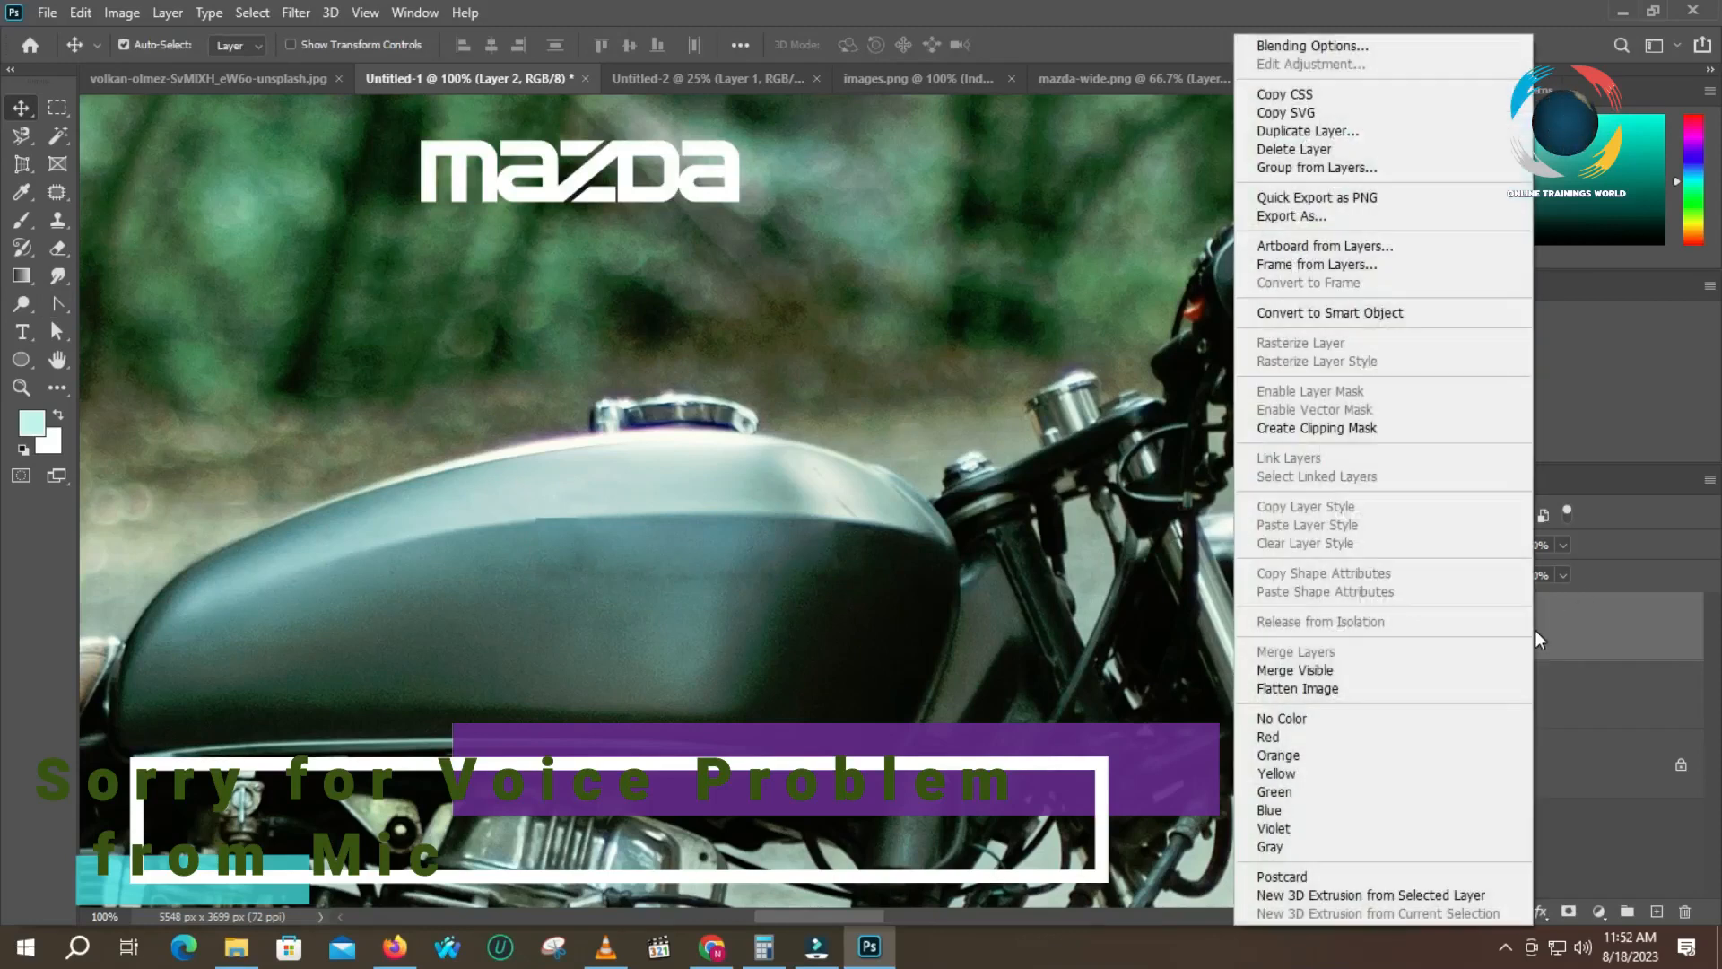
left_click(1292, 314)
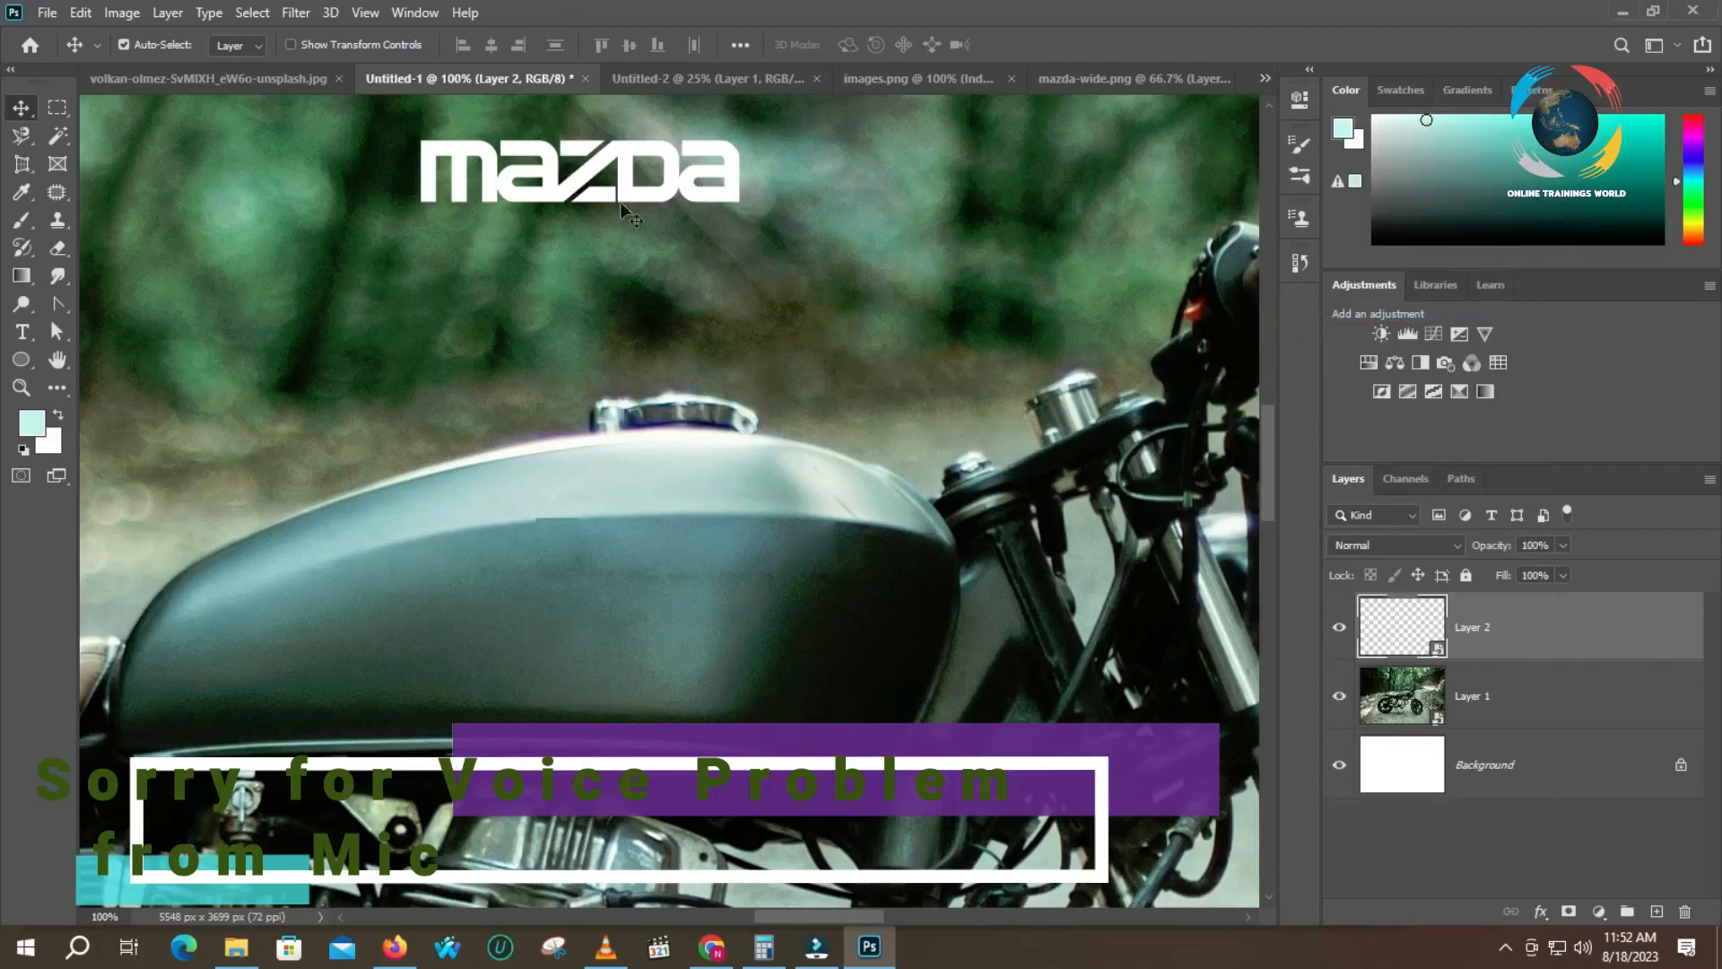
left_click_drag(592, 177, 687, 554)
key("ctrl+t")
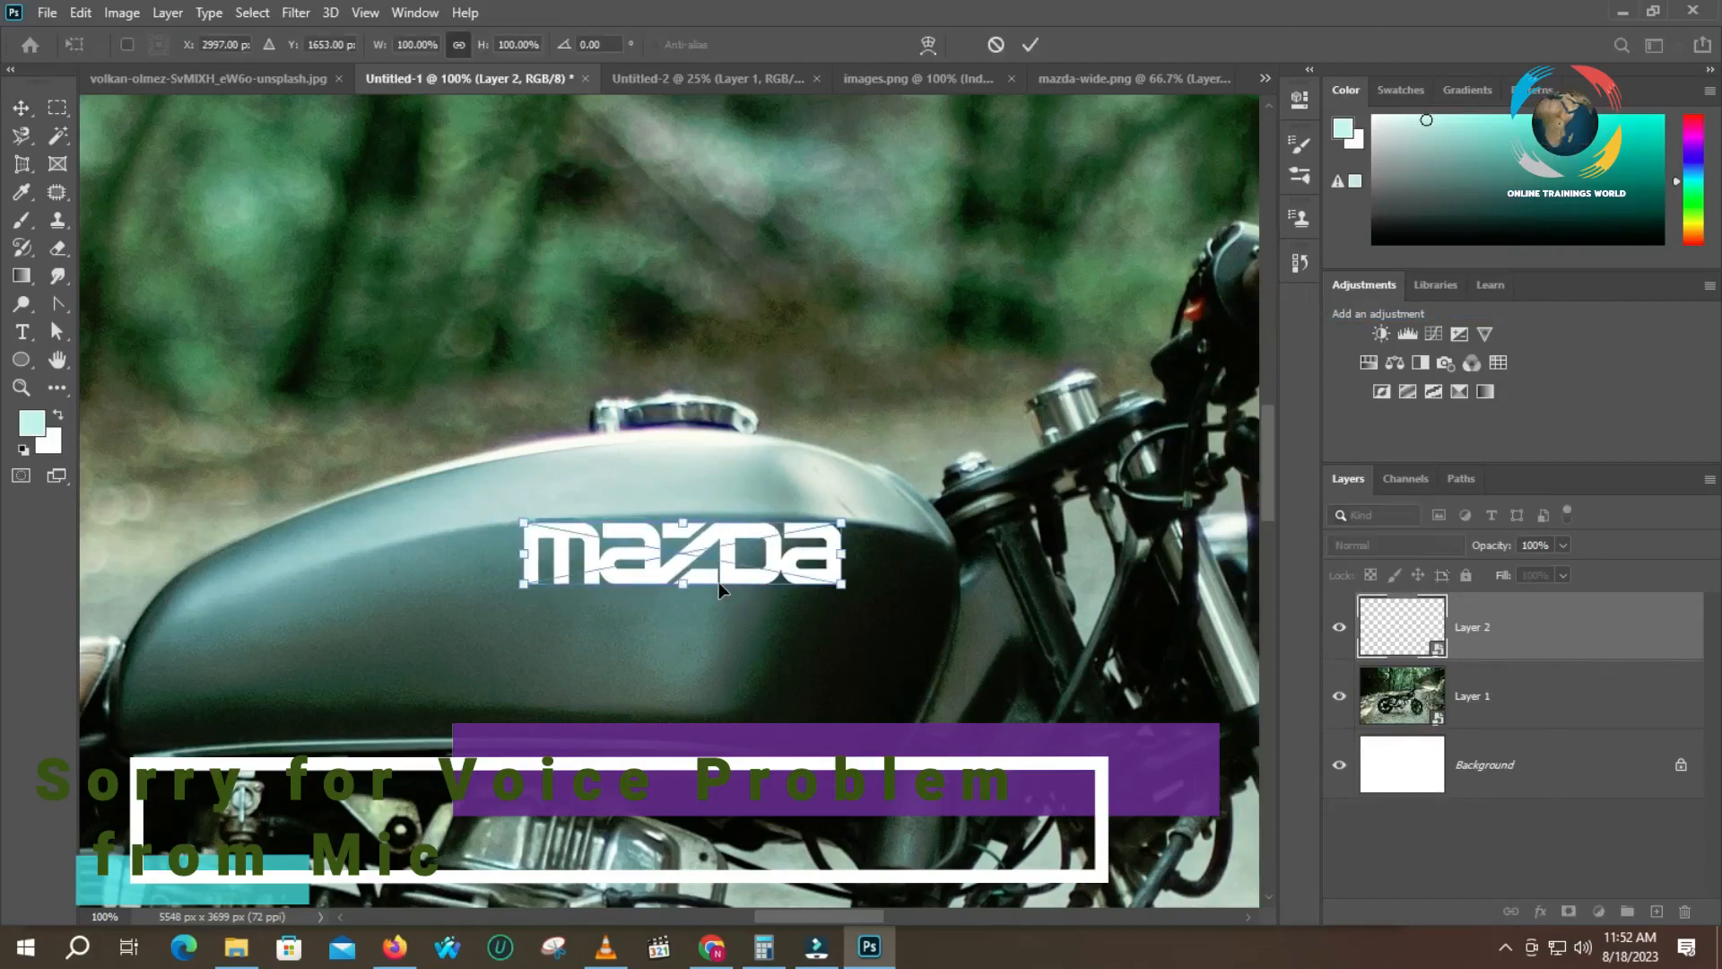
left_click_drag(685, 581, 682, 559)
- Warp the Mazda wordmark slightly along its upper and lower edges to follow the tank's curve, and apply the transform
right_click(682, 558)
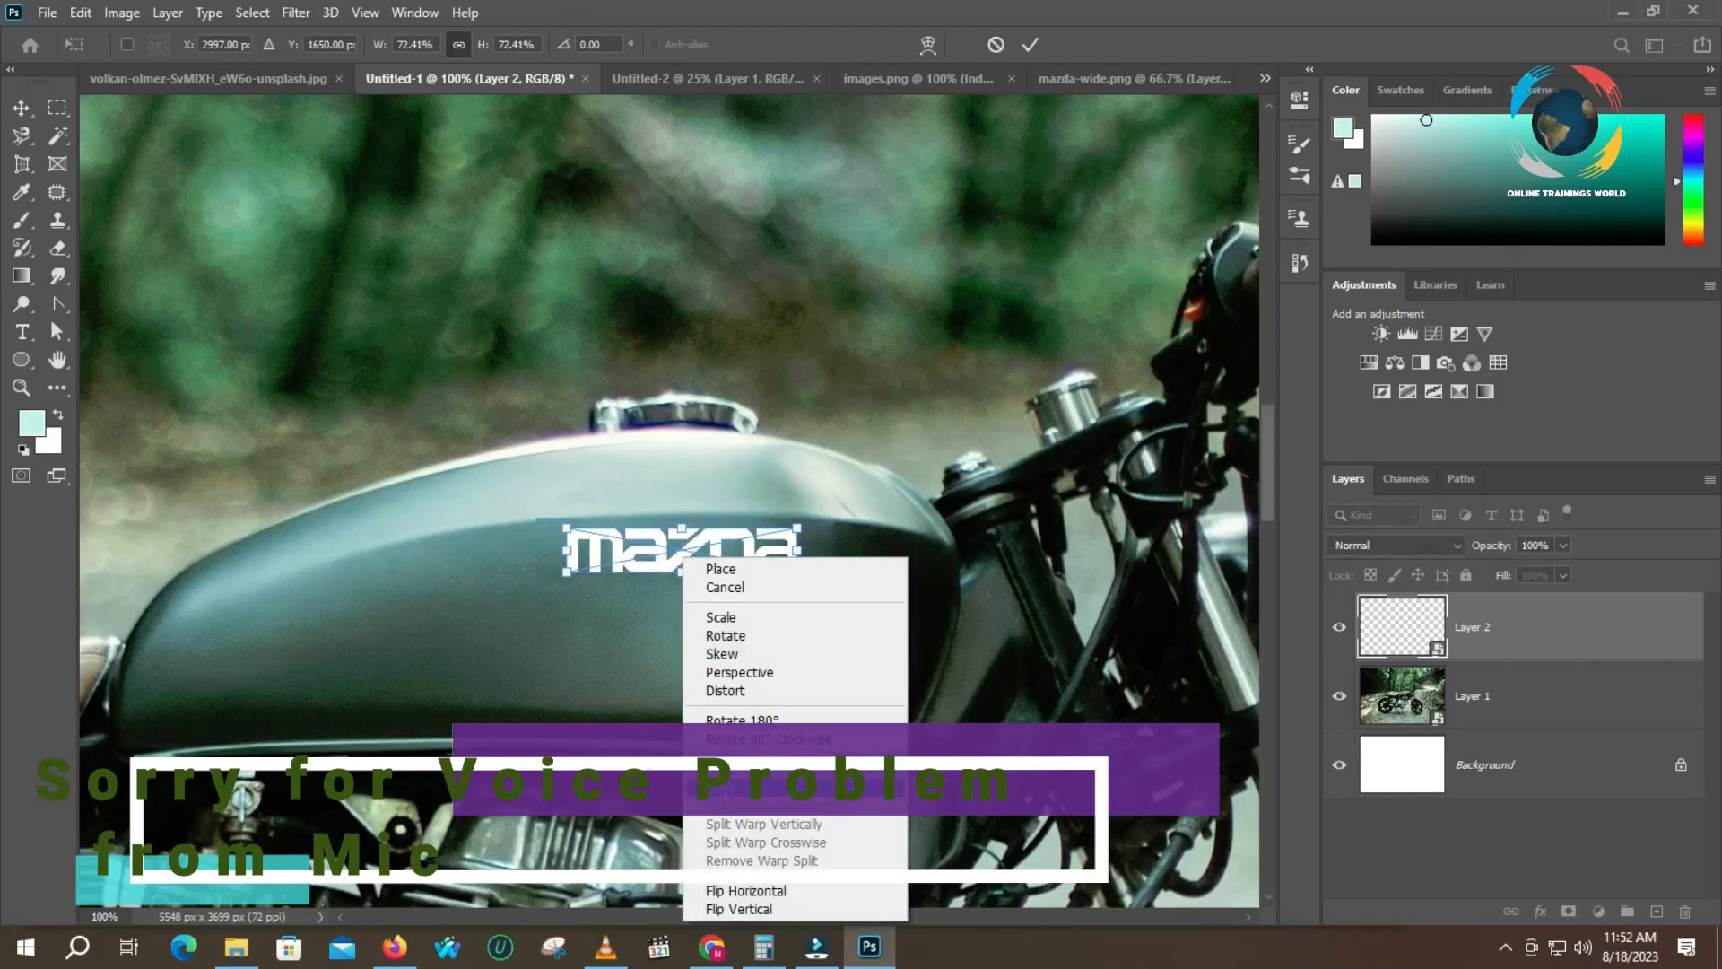
left_click(722, 792)
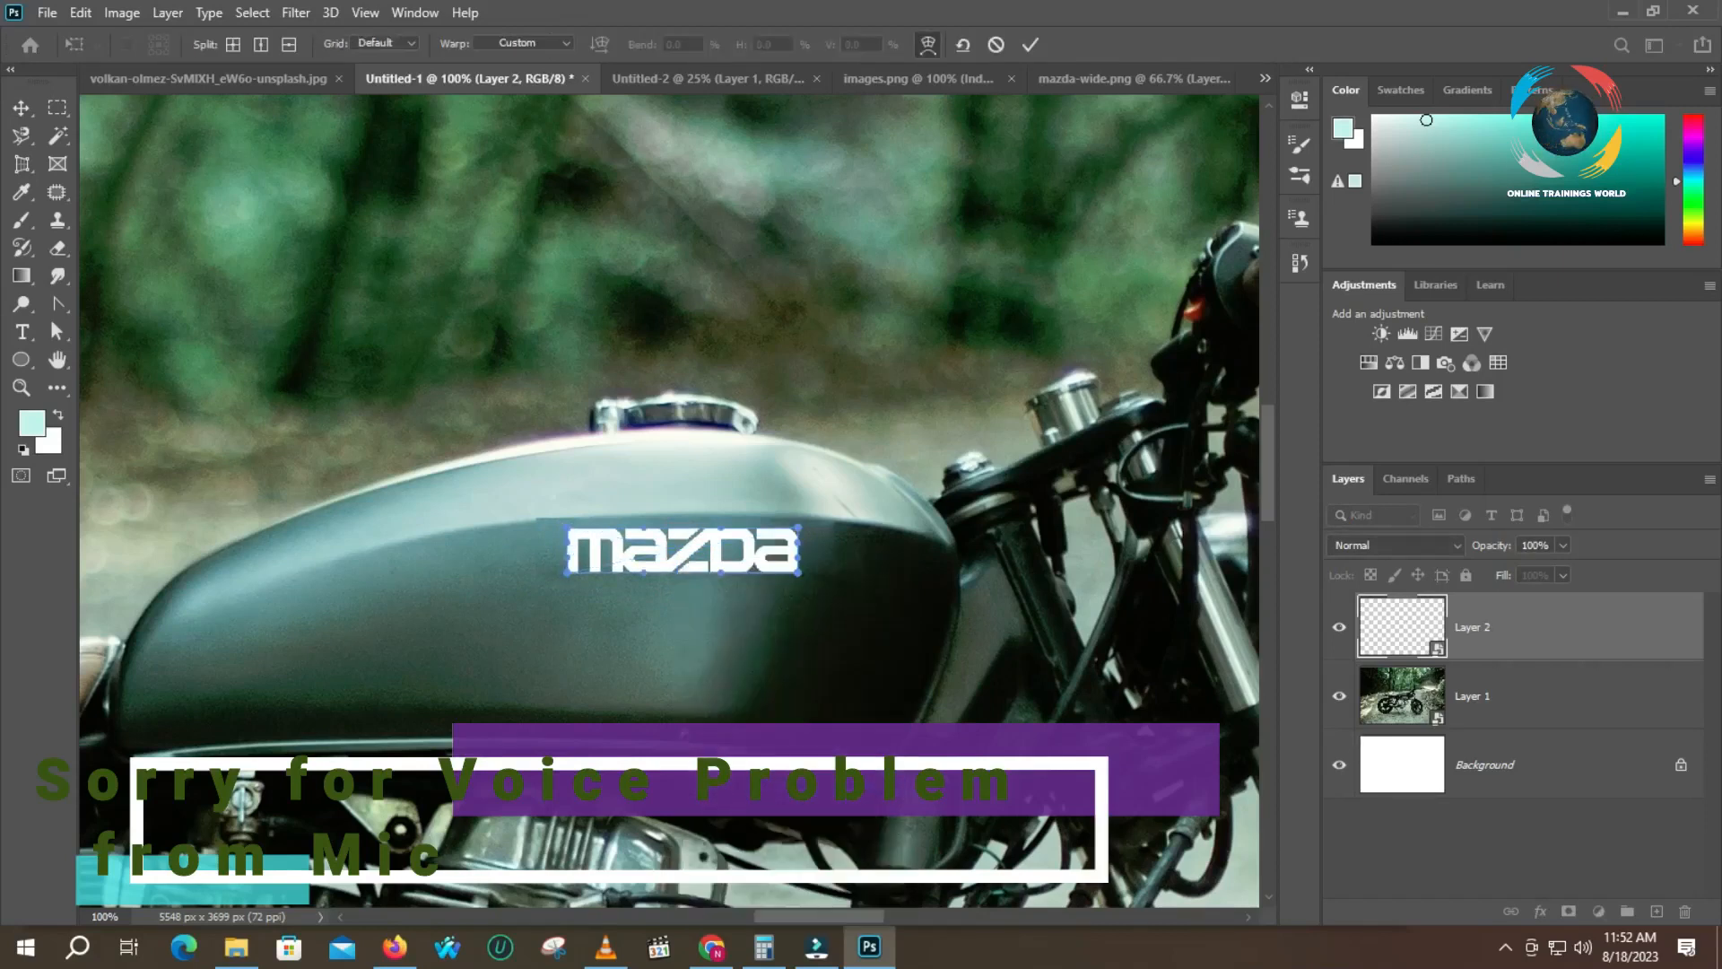
left_click(722, 527)
left_click(722, 576)
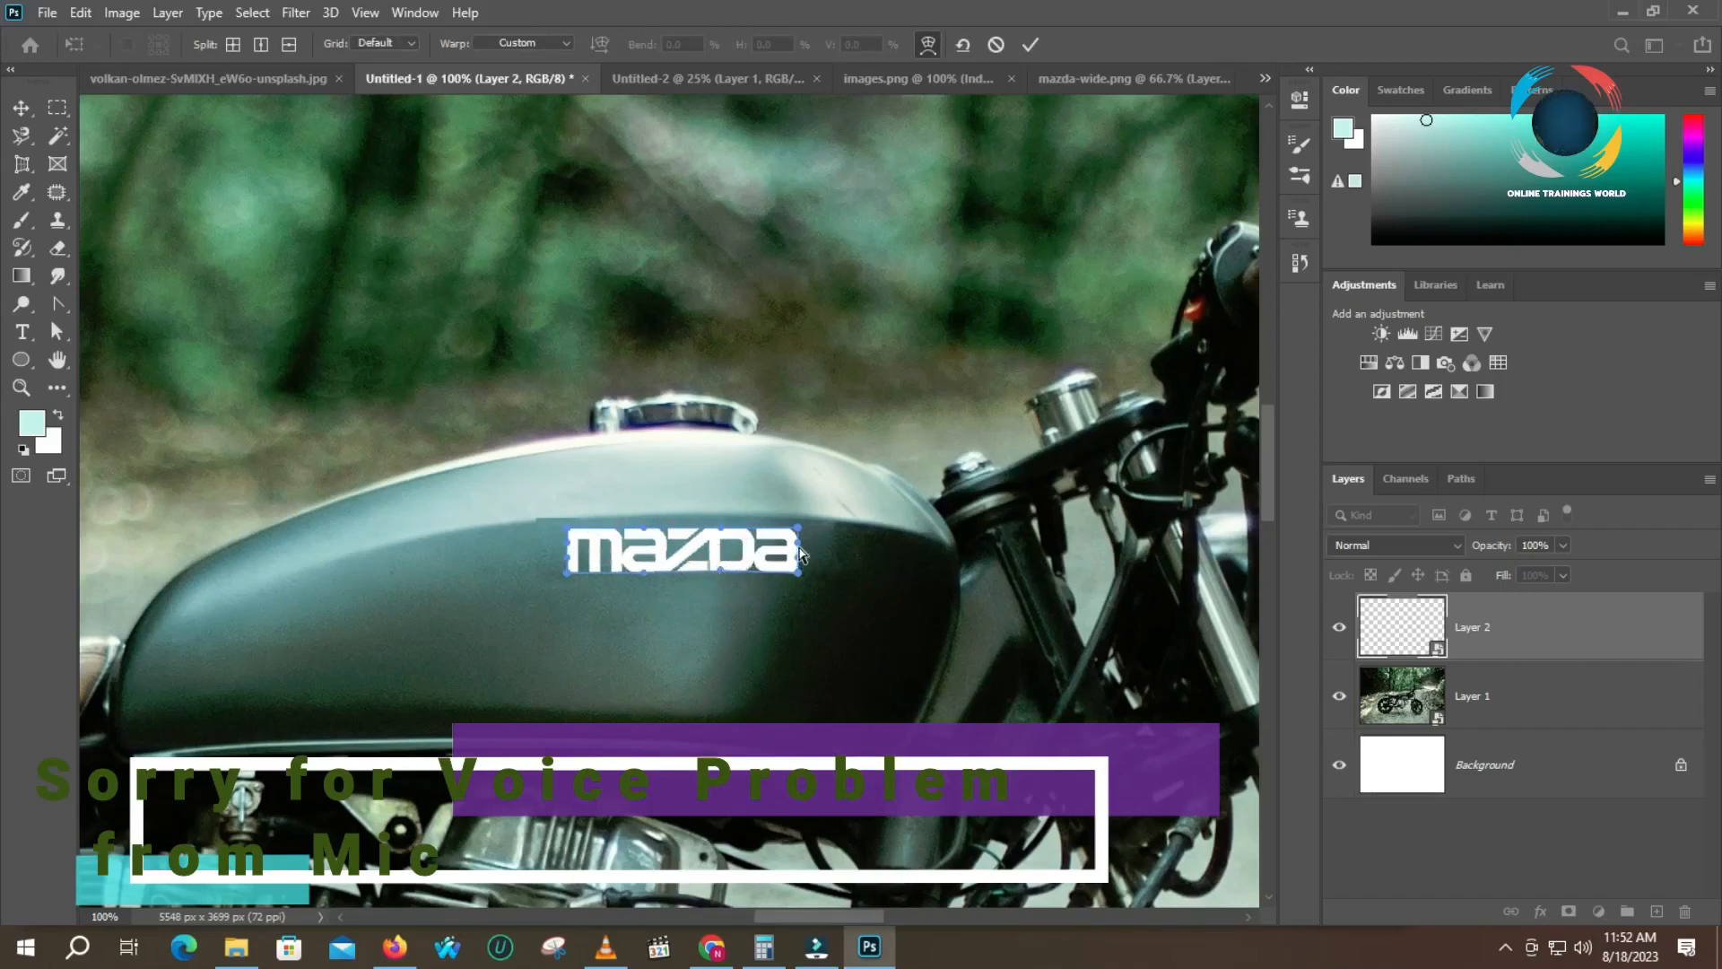
left_click(723, 533)
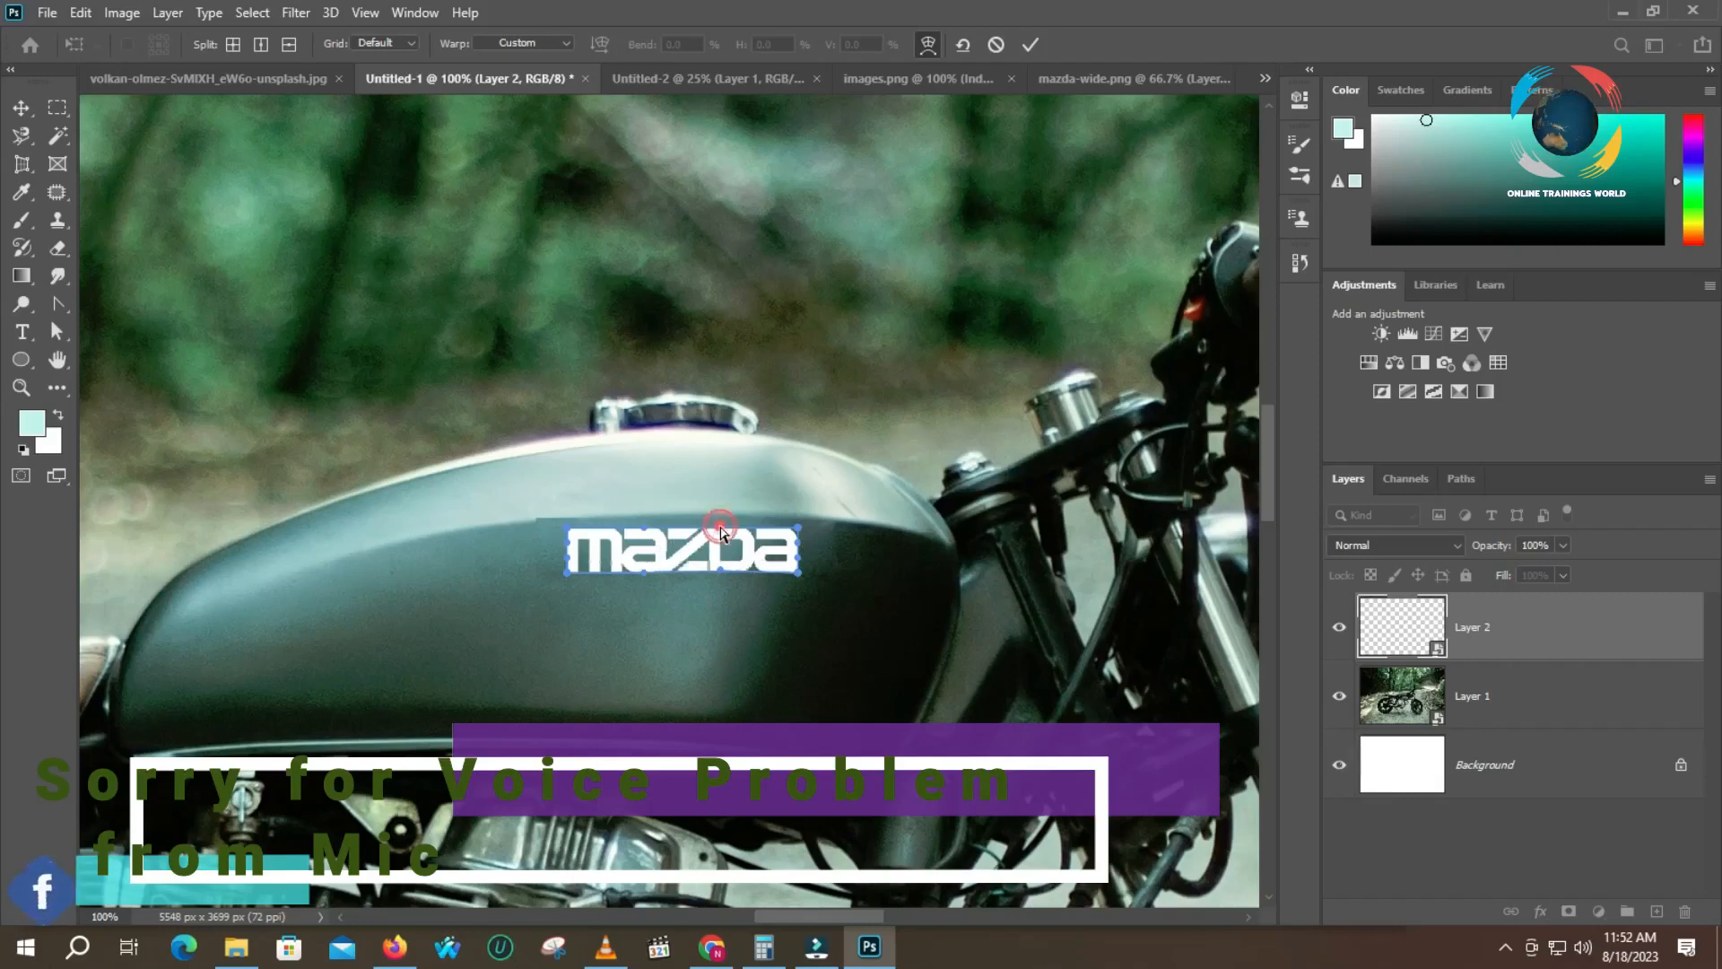
left_click(644, 535)
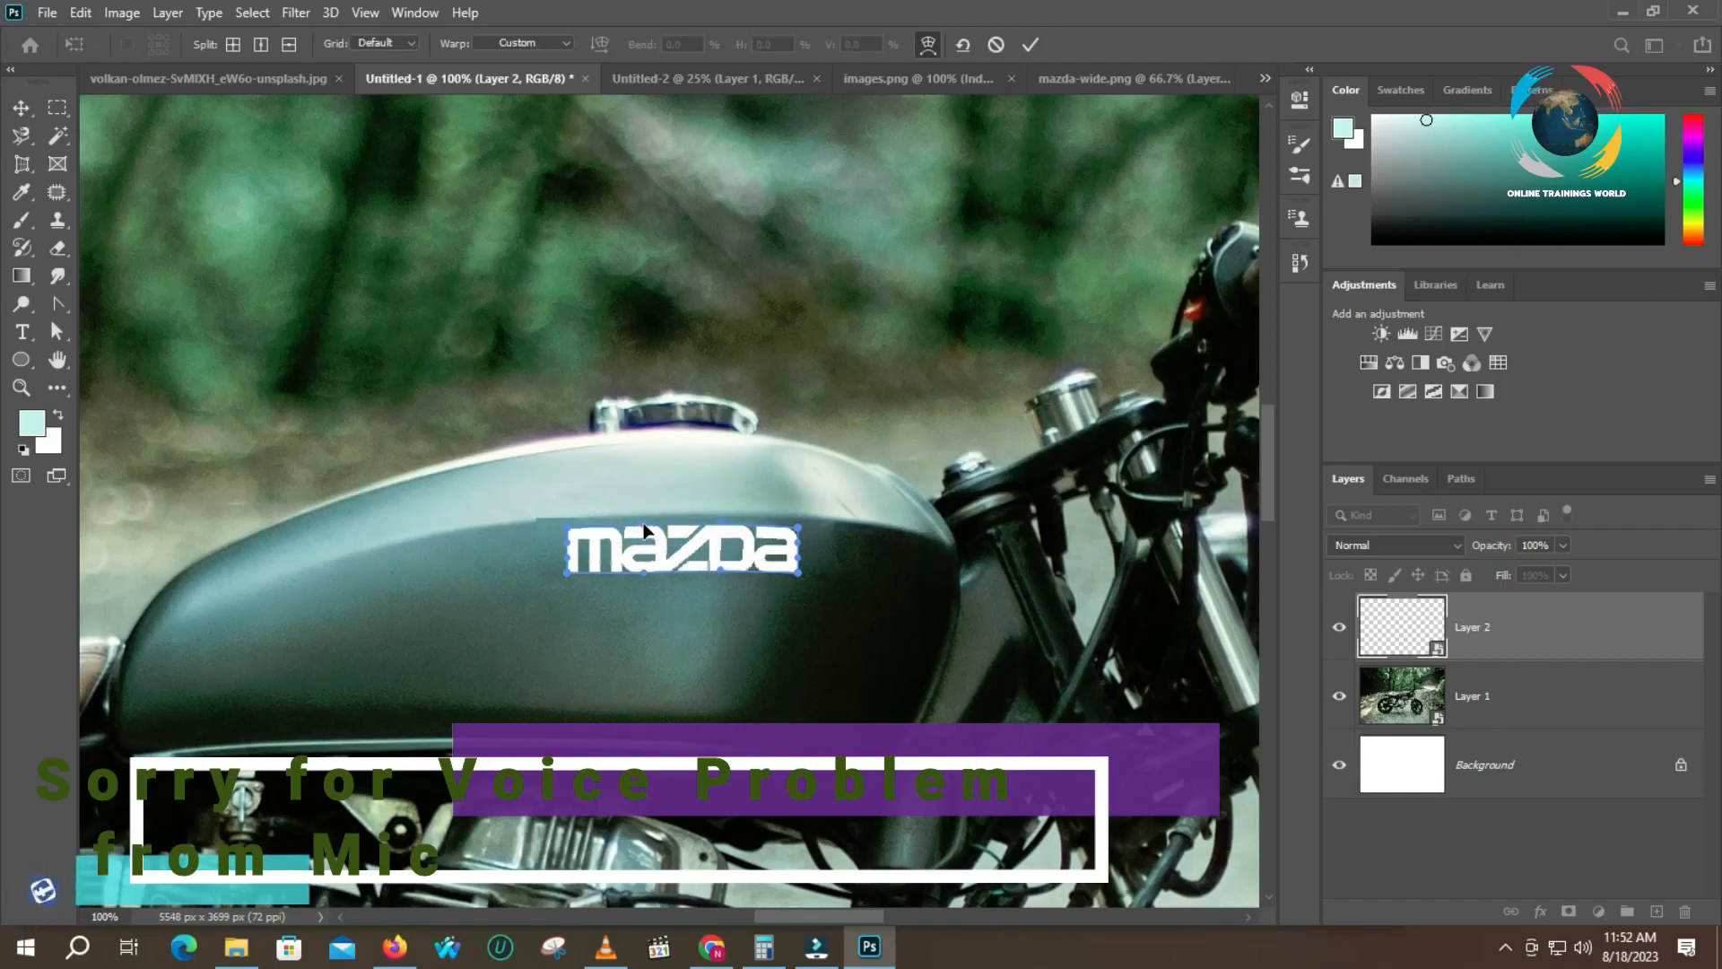
left_click(648, 573)
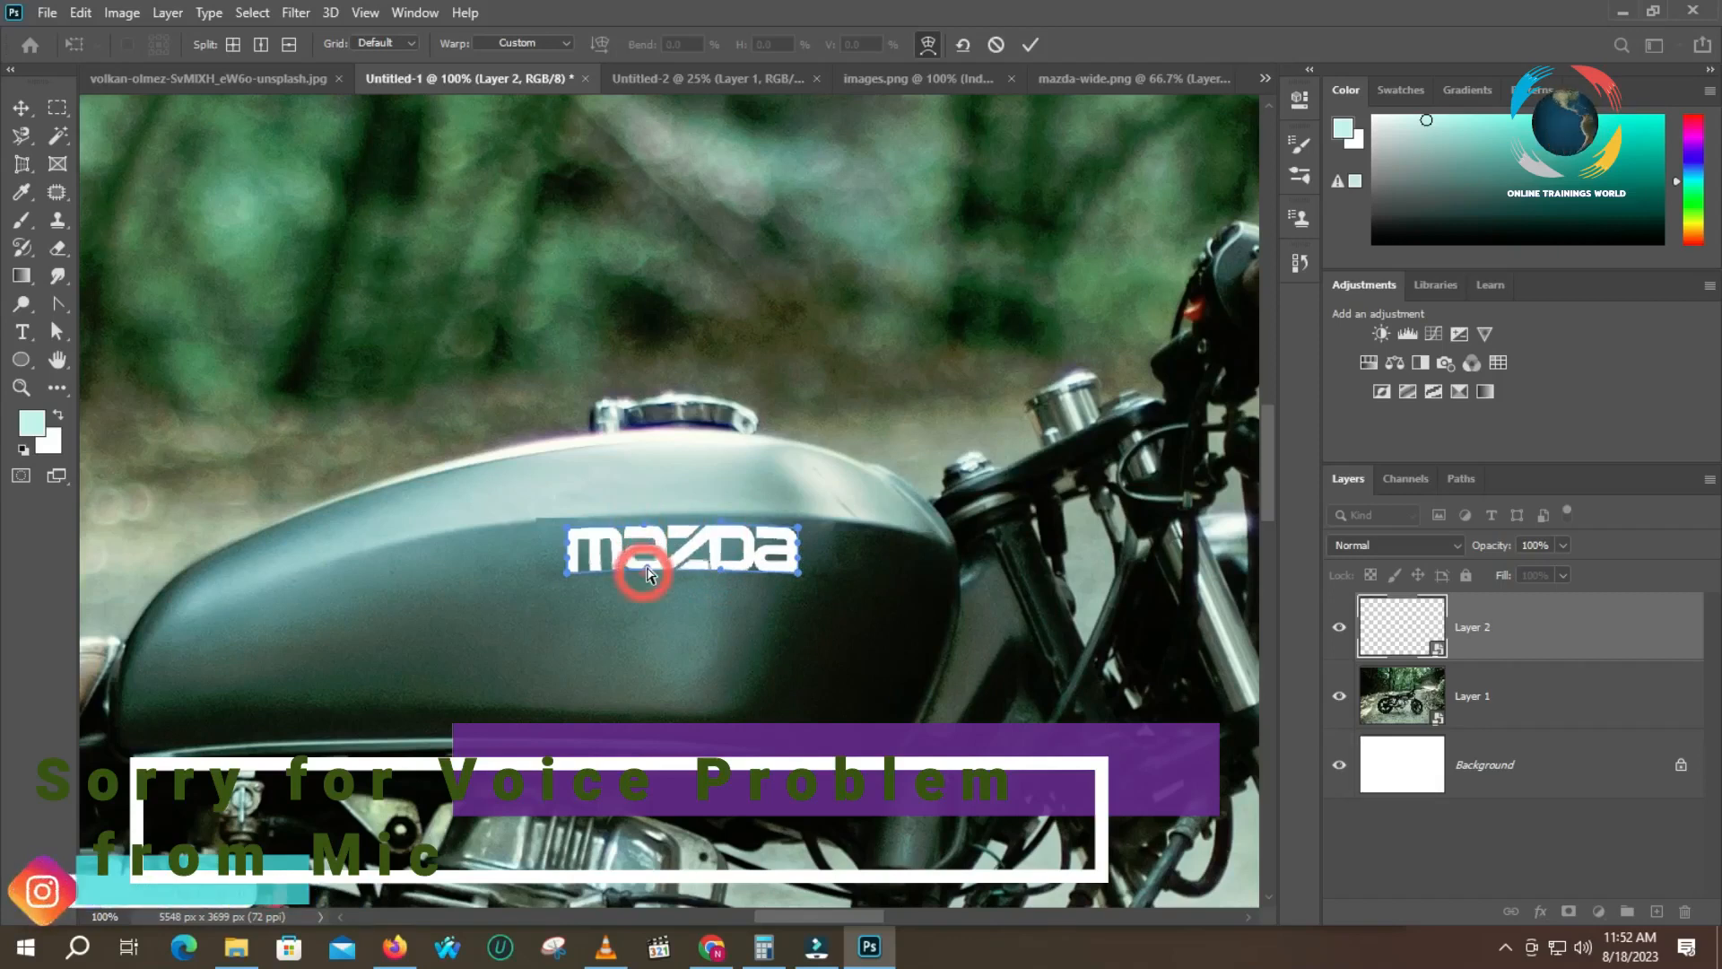
left_click(718, 567)
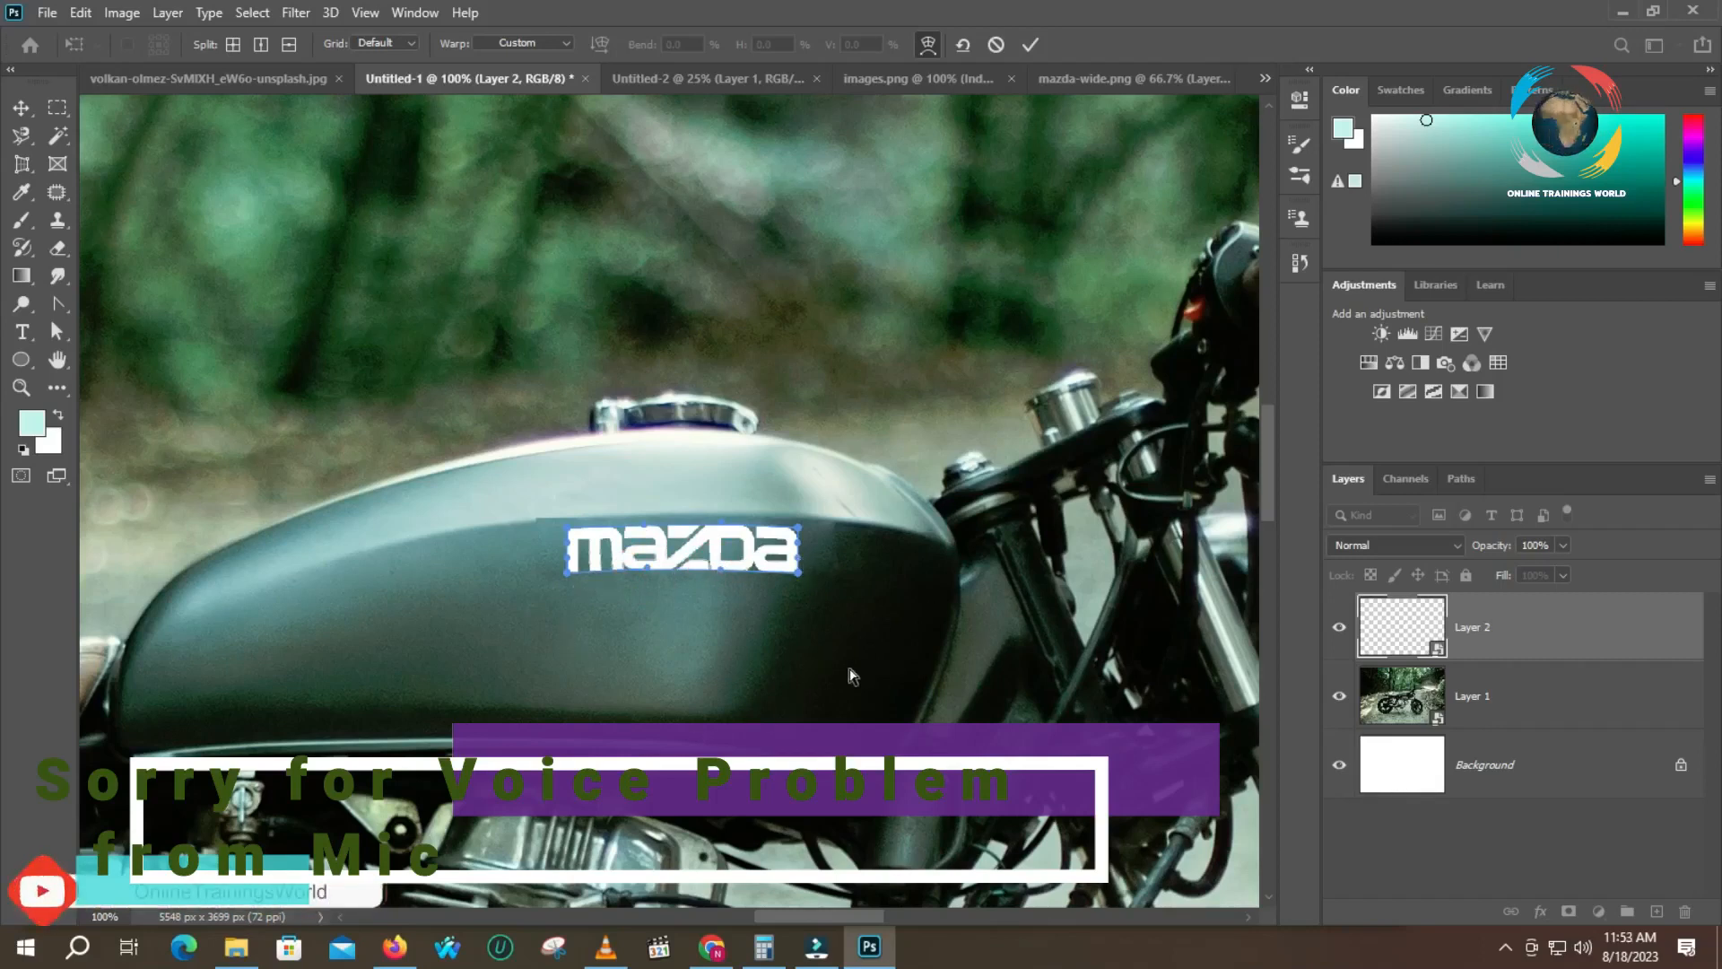
key("Return")
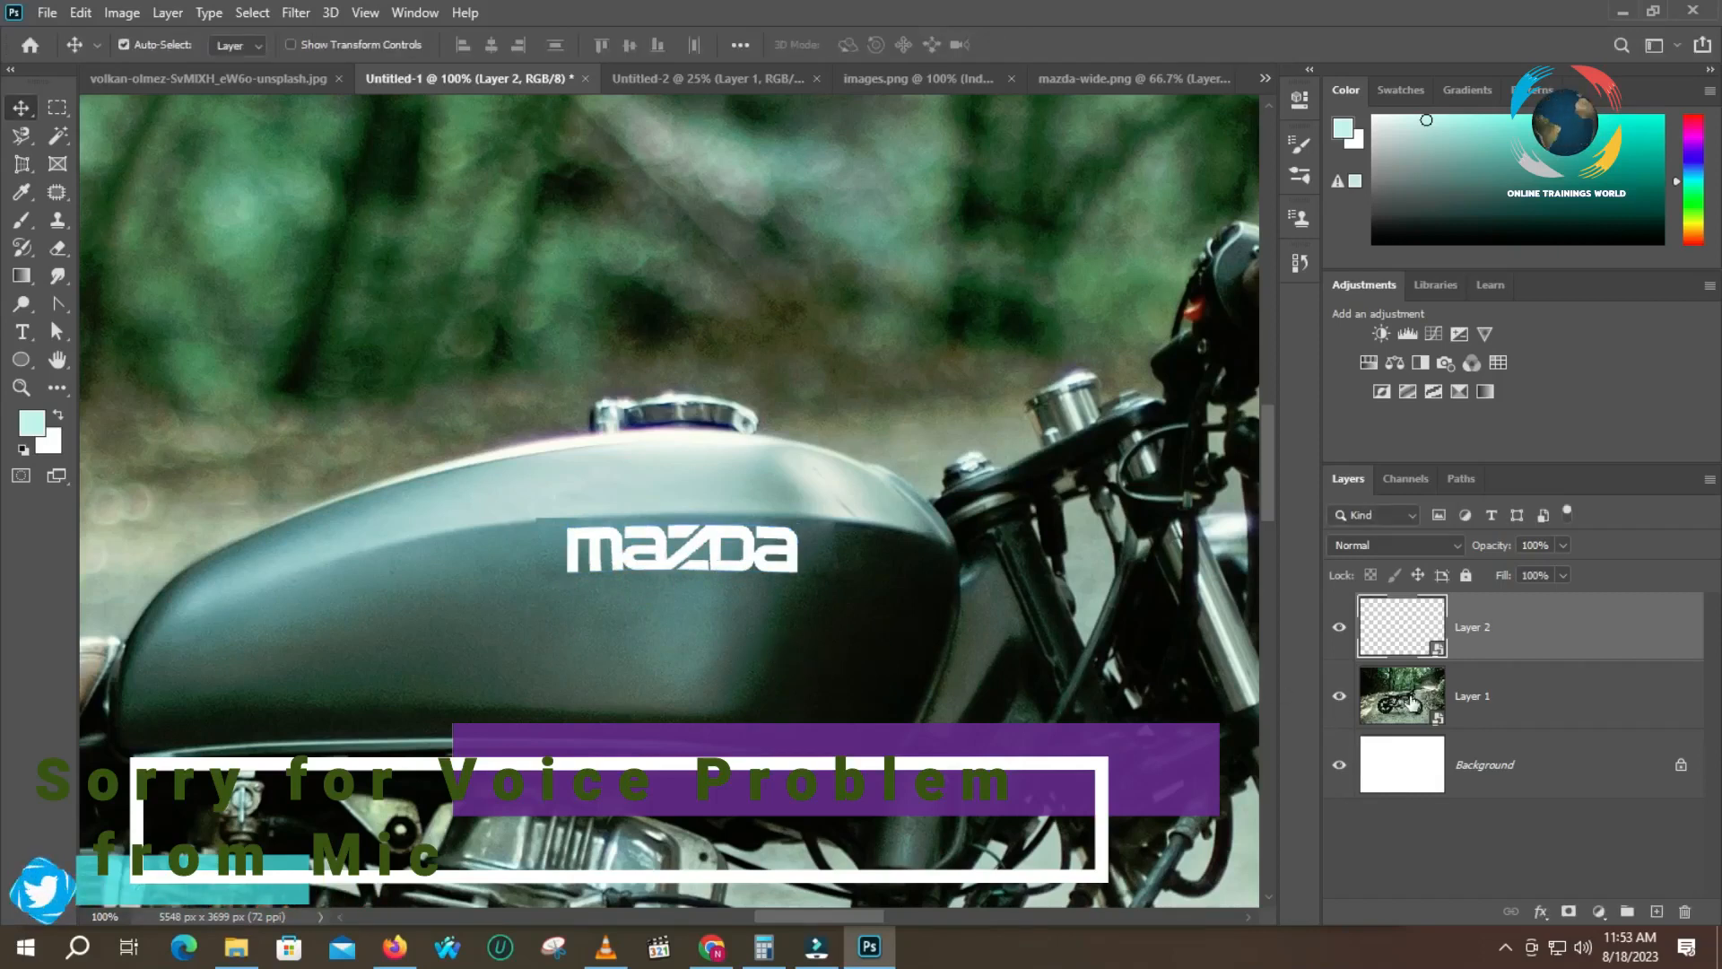
- Try to patch the faint paint seam beside the Mazda wordmark's first letter on the Layer 1 Smart Object, undoing the selection
left_click(730, 373)
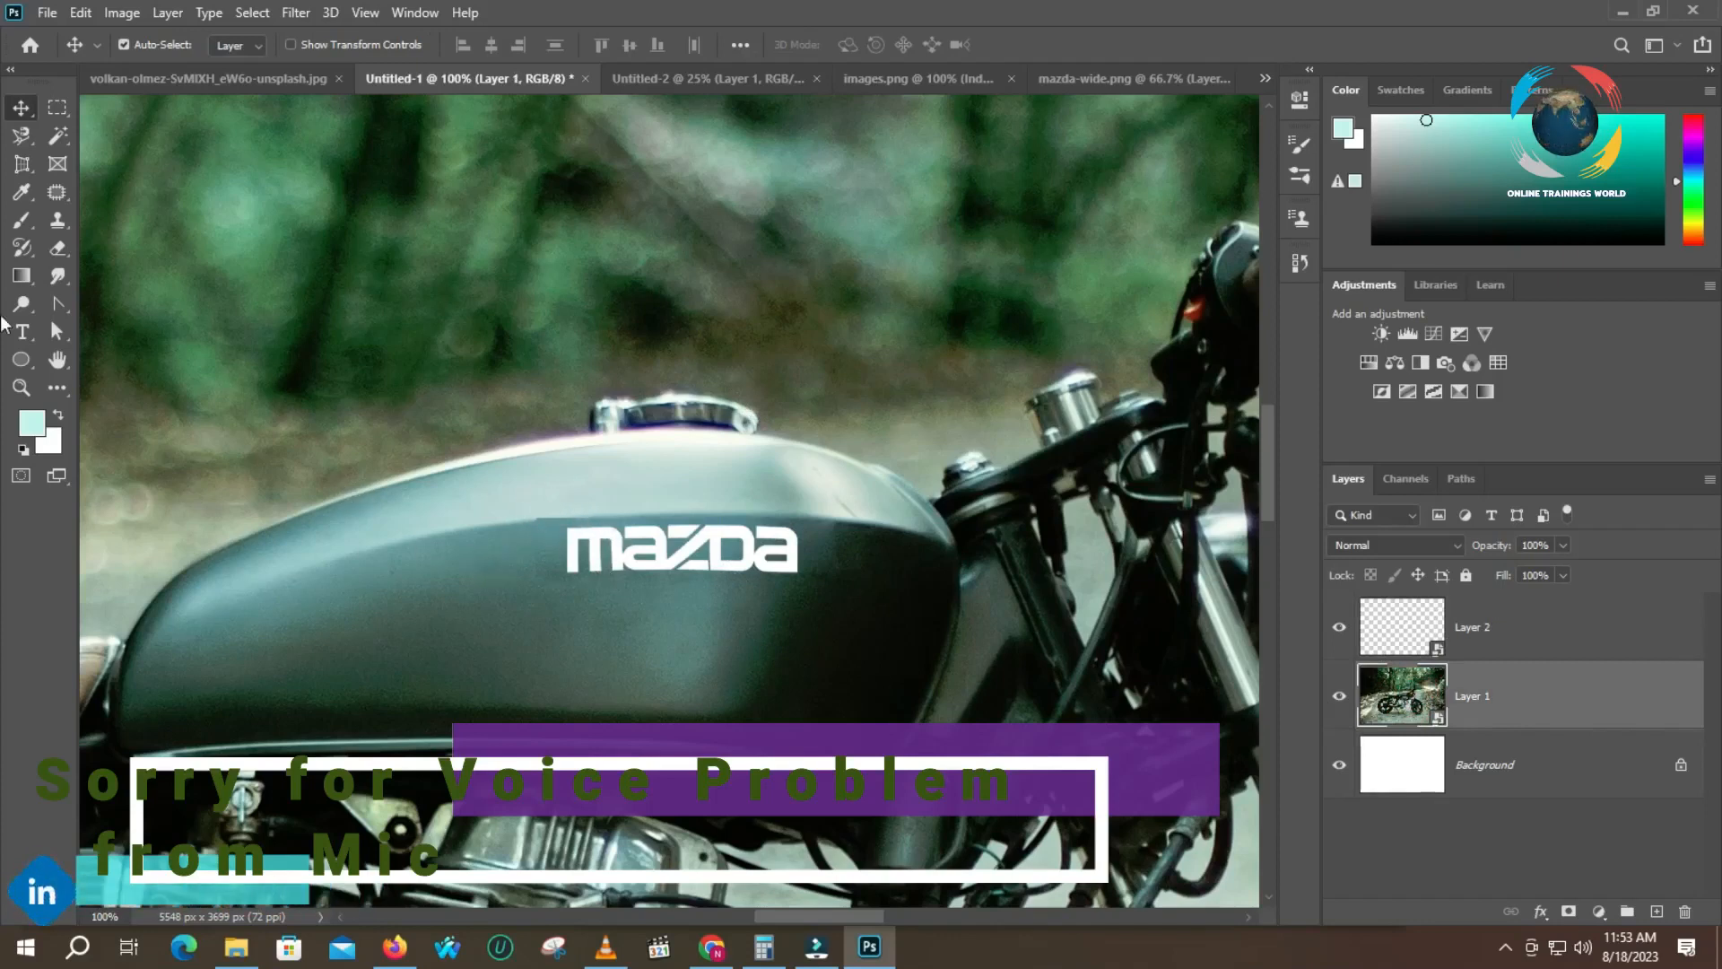
left_click(58, 192)
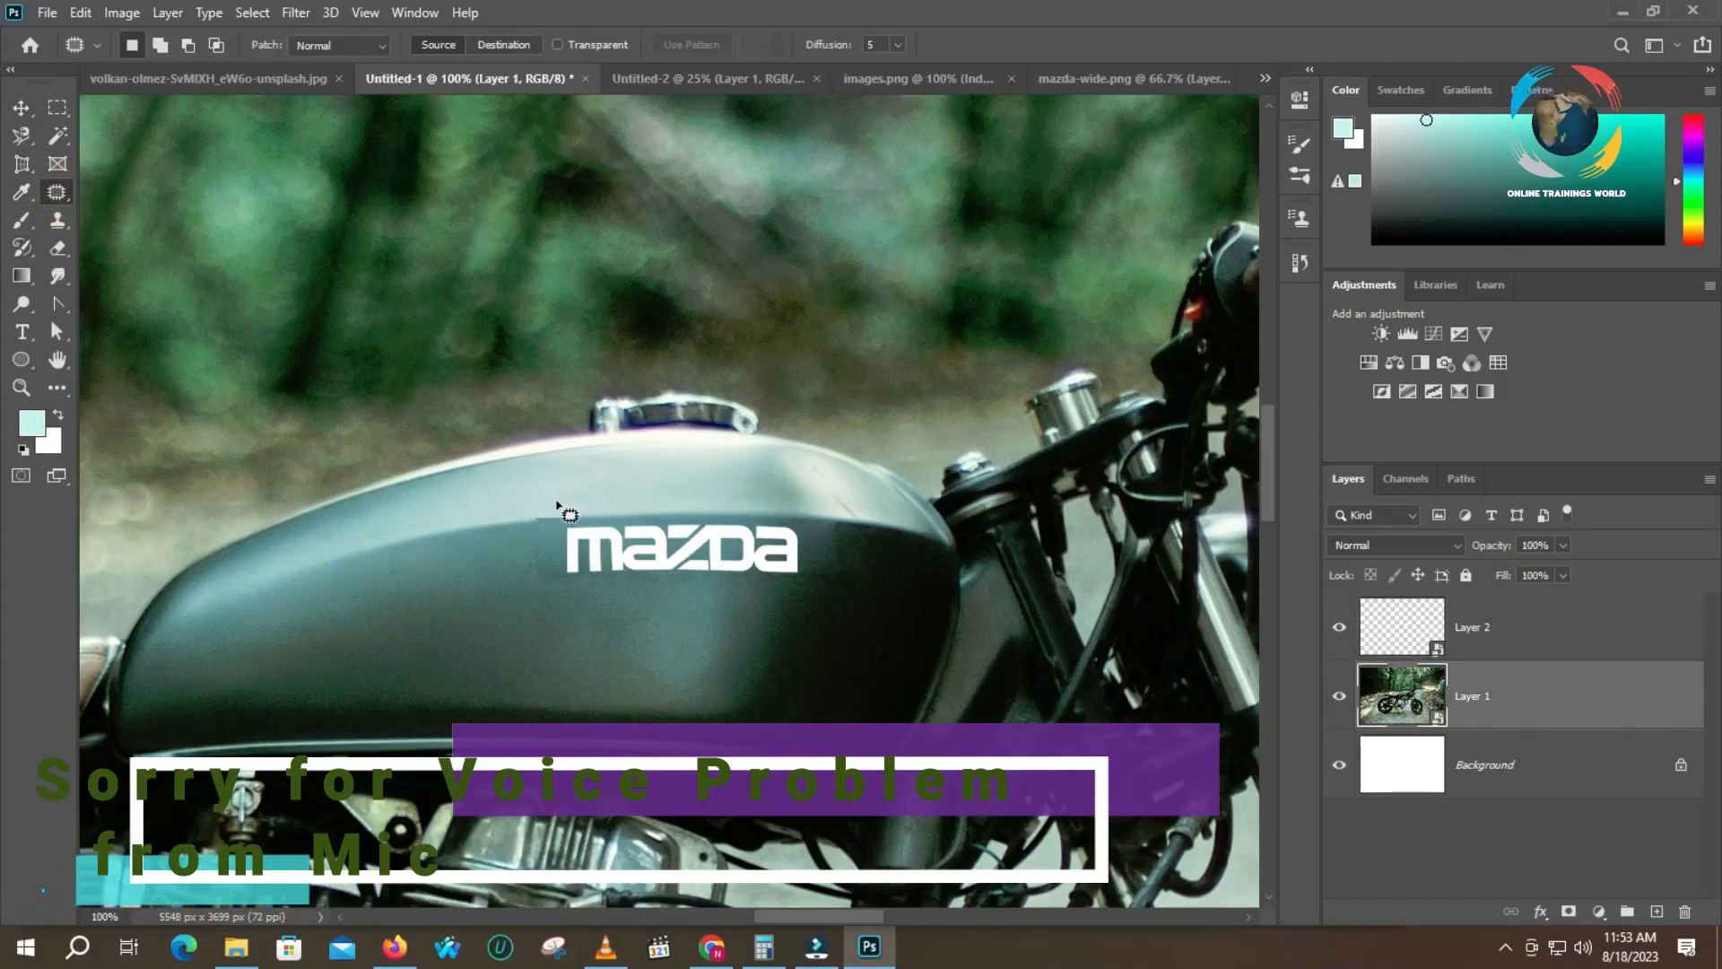
mouse_move(532, 517)
left_mouse_down()
mouse_move(581, 514)
mouse_move(532, 518)
left_mouse_up()
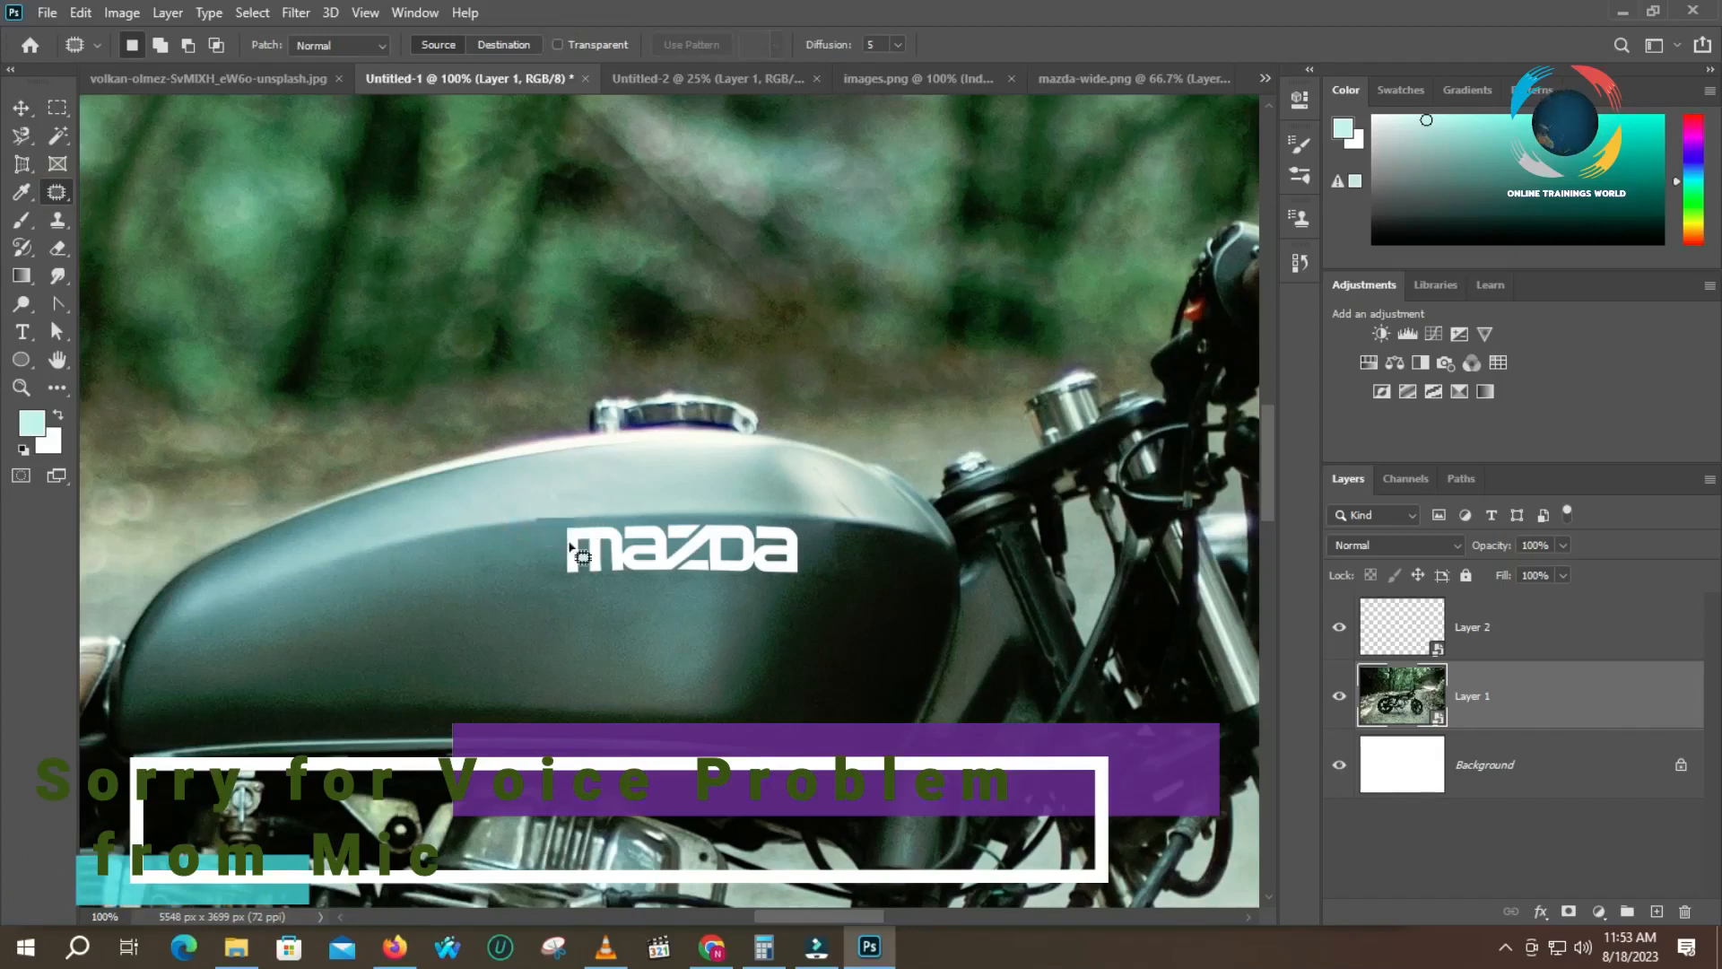
left_click(562, 502)
key("Return")
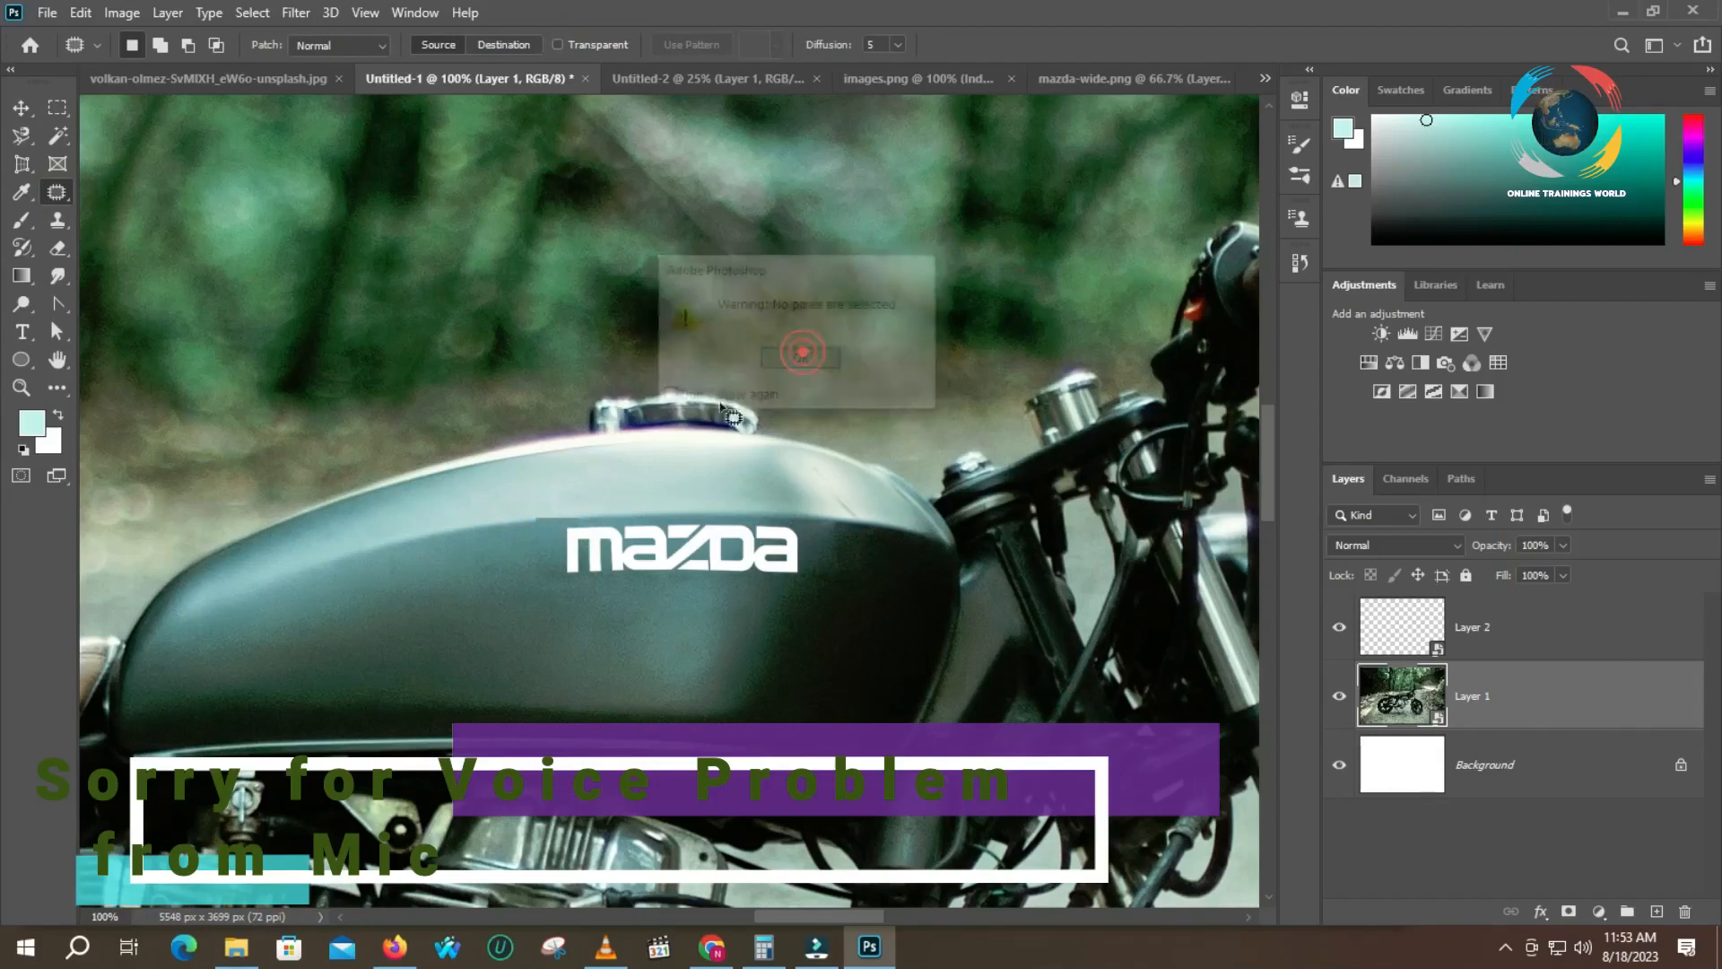
left_click_drag(533, 512, 576, 520)
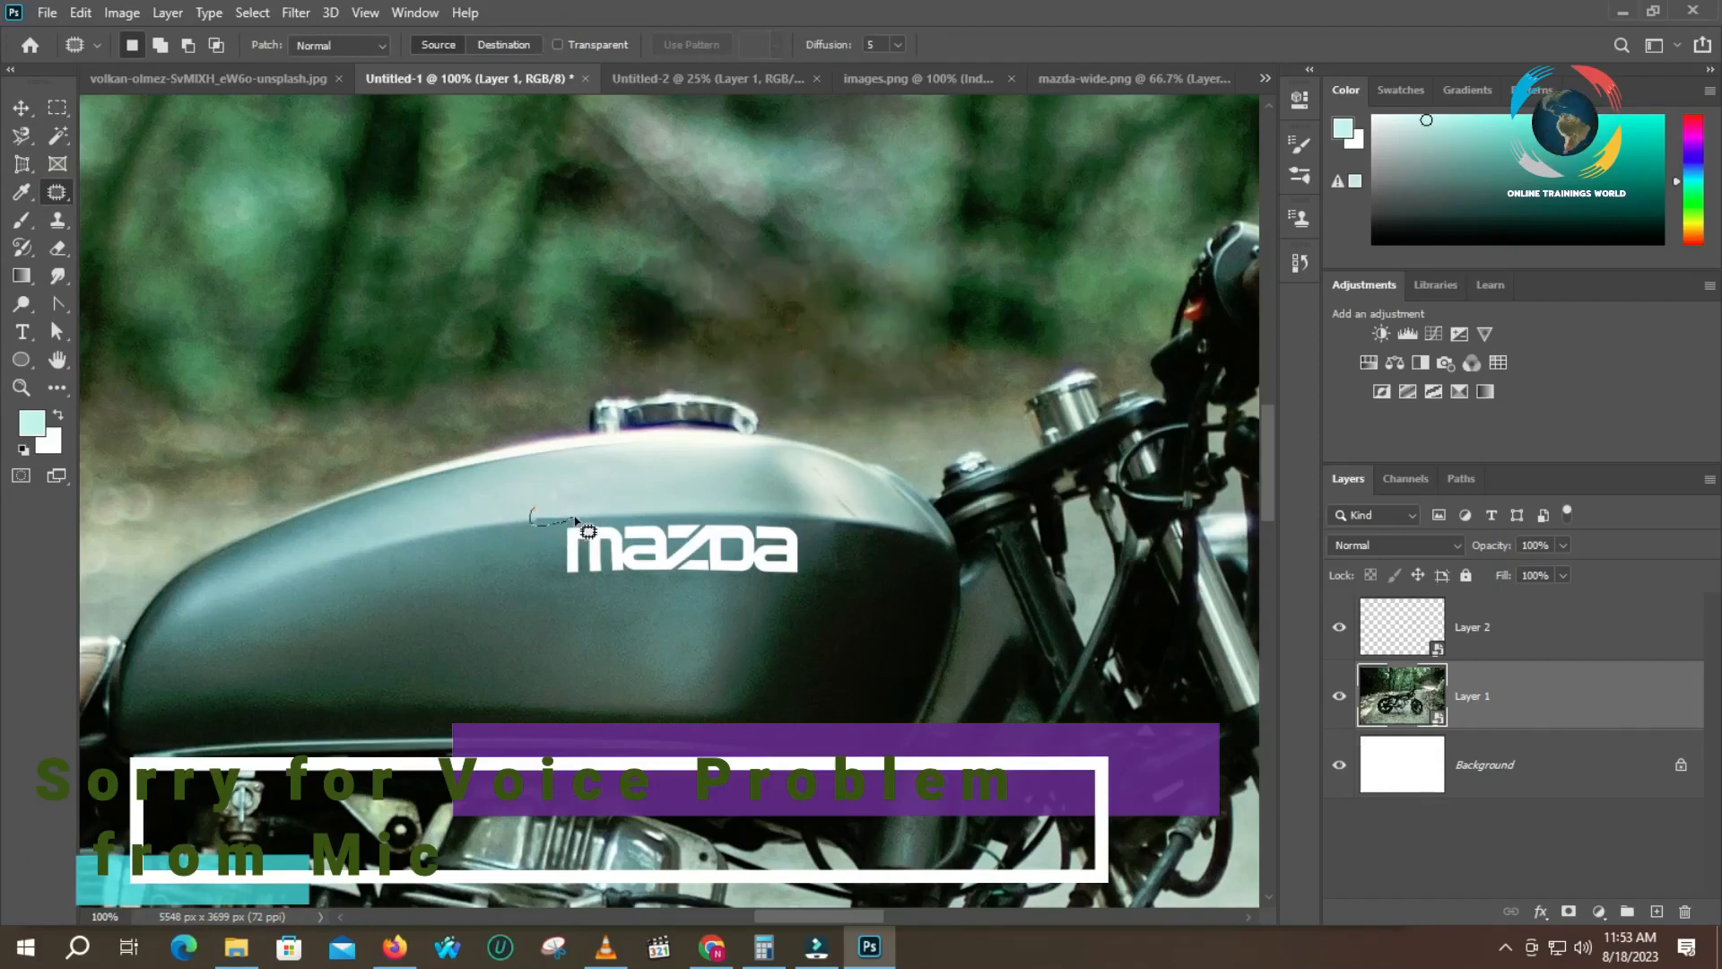
left_click(543, 496)
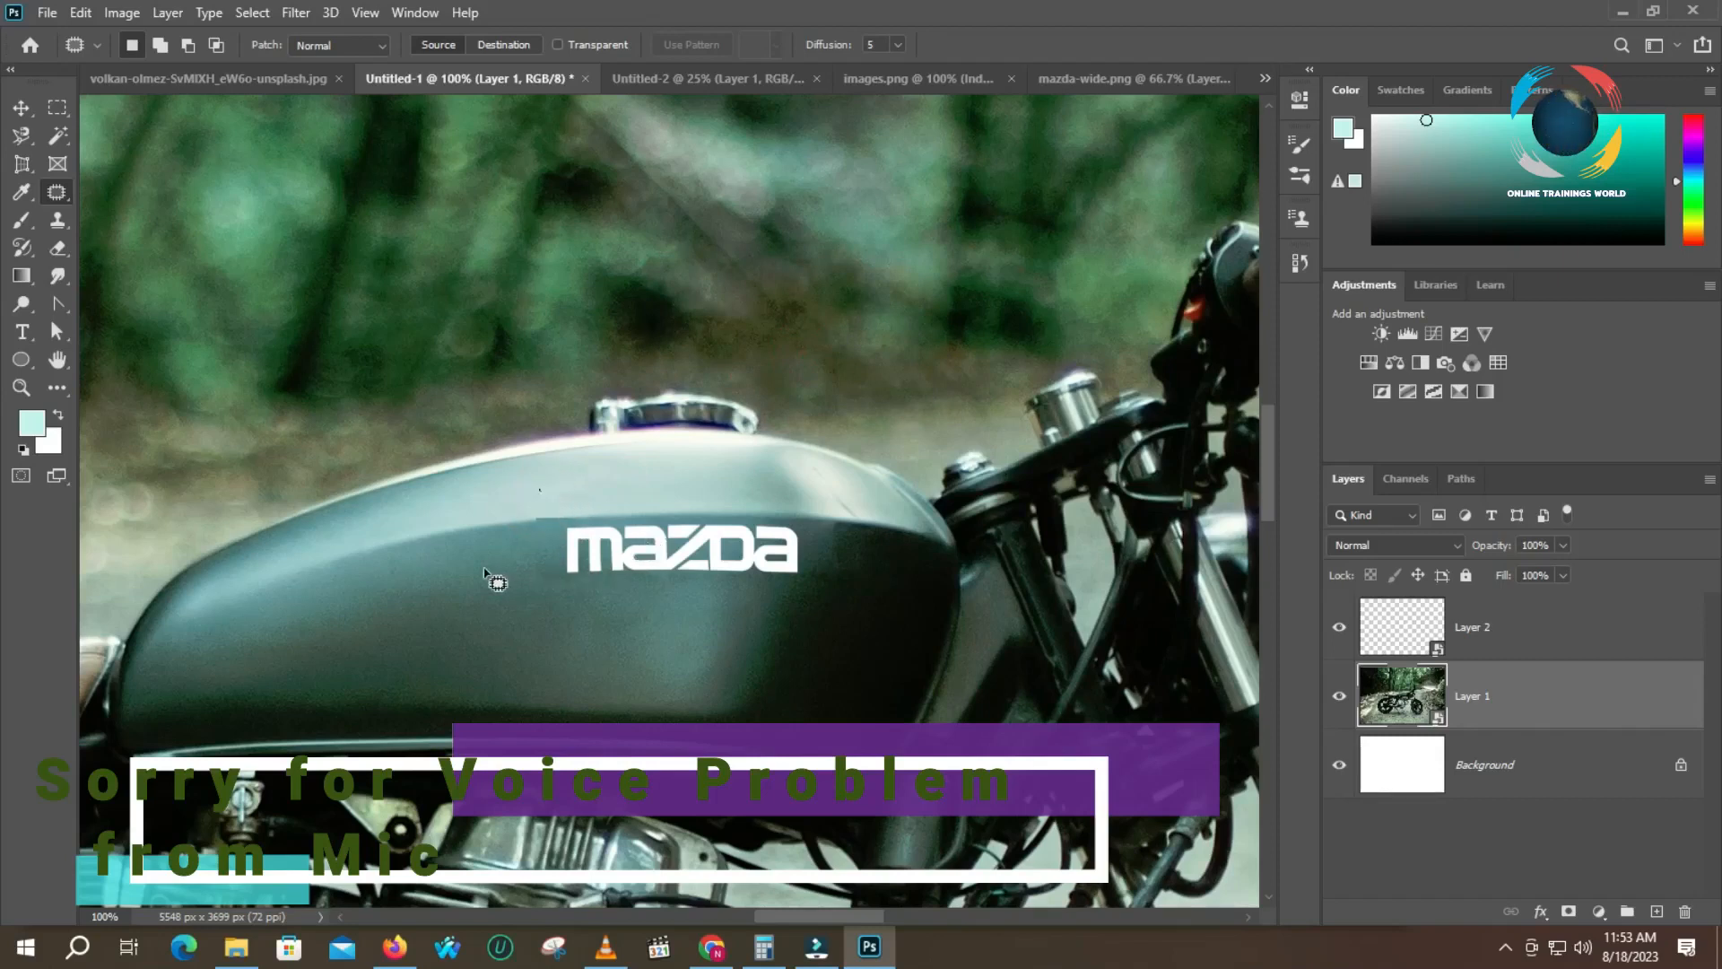
key("ctrl+z")
- Choose the Healing Brush tool, open the contents of the Layer 1 Smart Object and select Layer 1 inside it
right_click(56, 191)
left_click(130, 212)
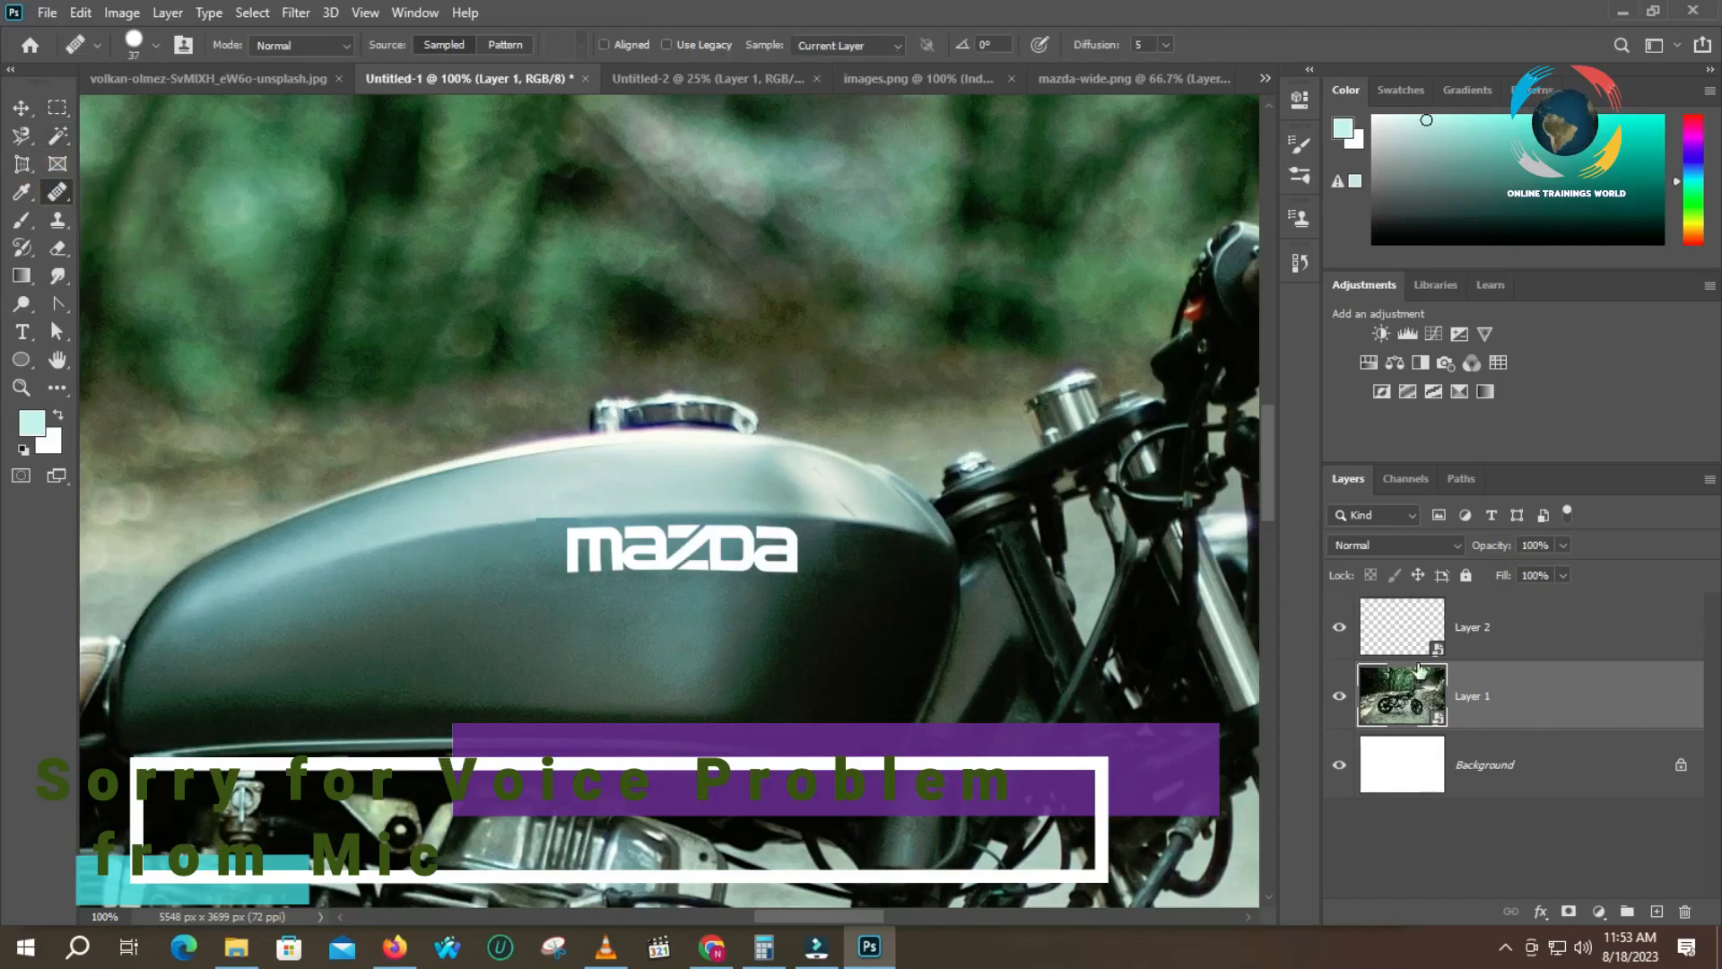
double_click(1414, 704)
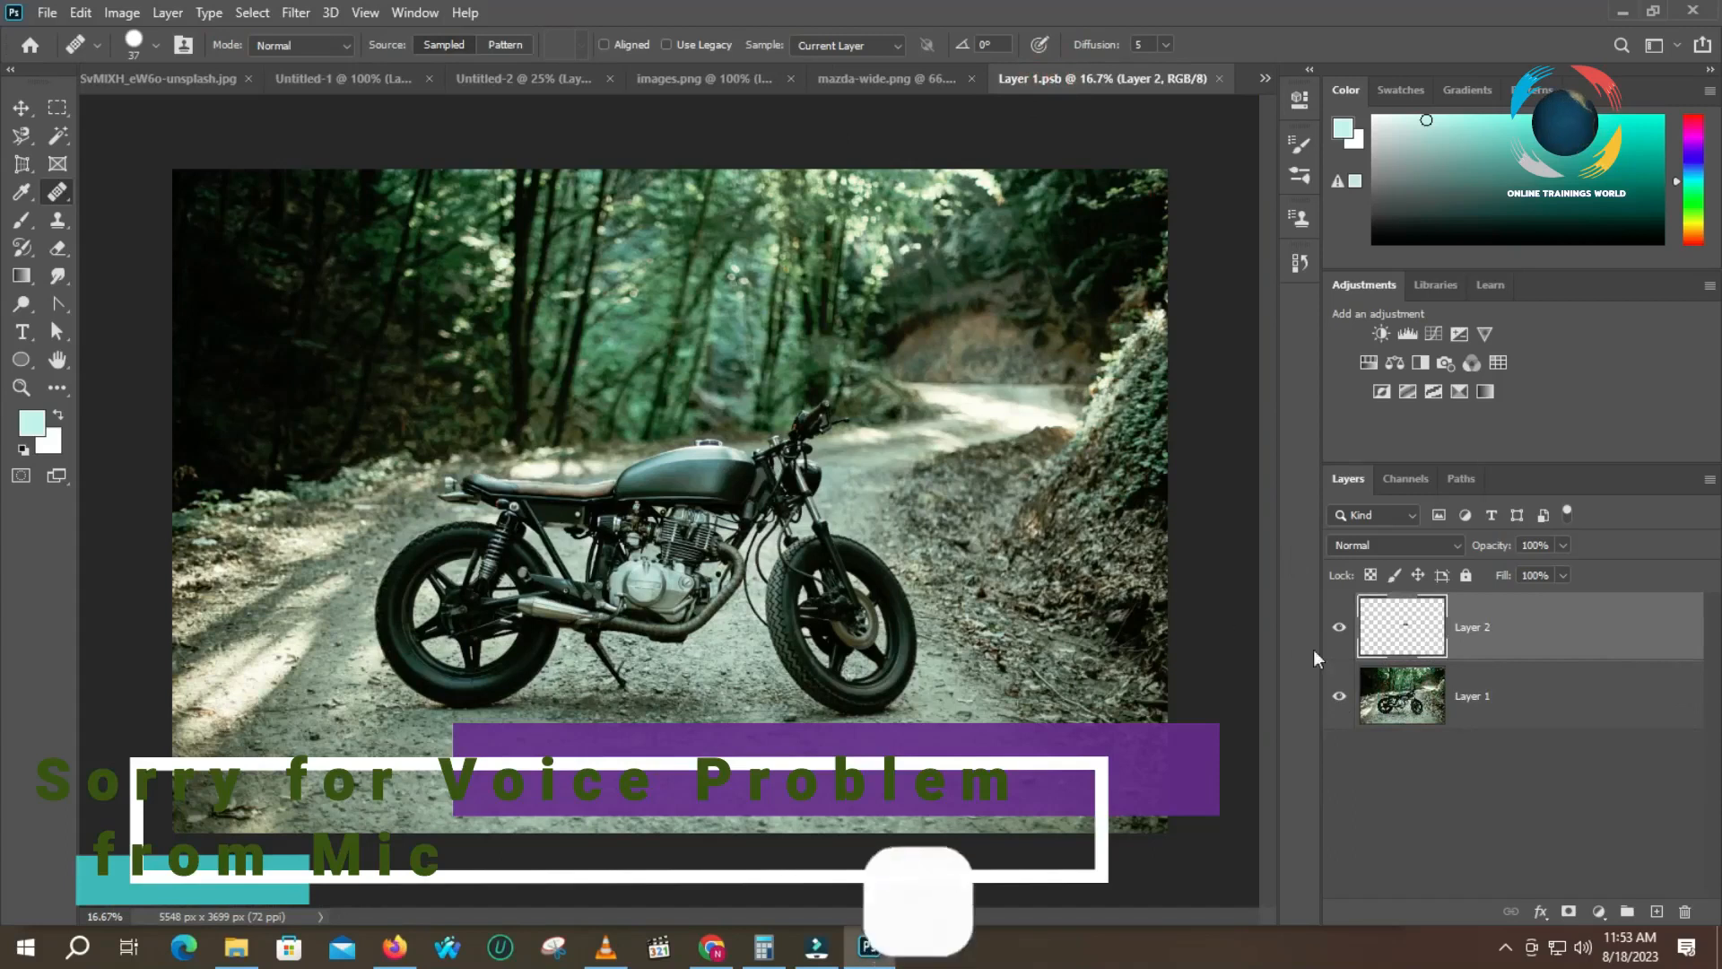
left_click(1402, 695)
- Dismiss the Layer Style settings without changes and switch to the Untitled-2 document
key("space")
double_click(1353, 667)
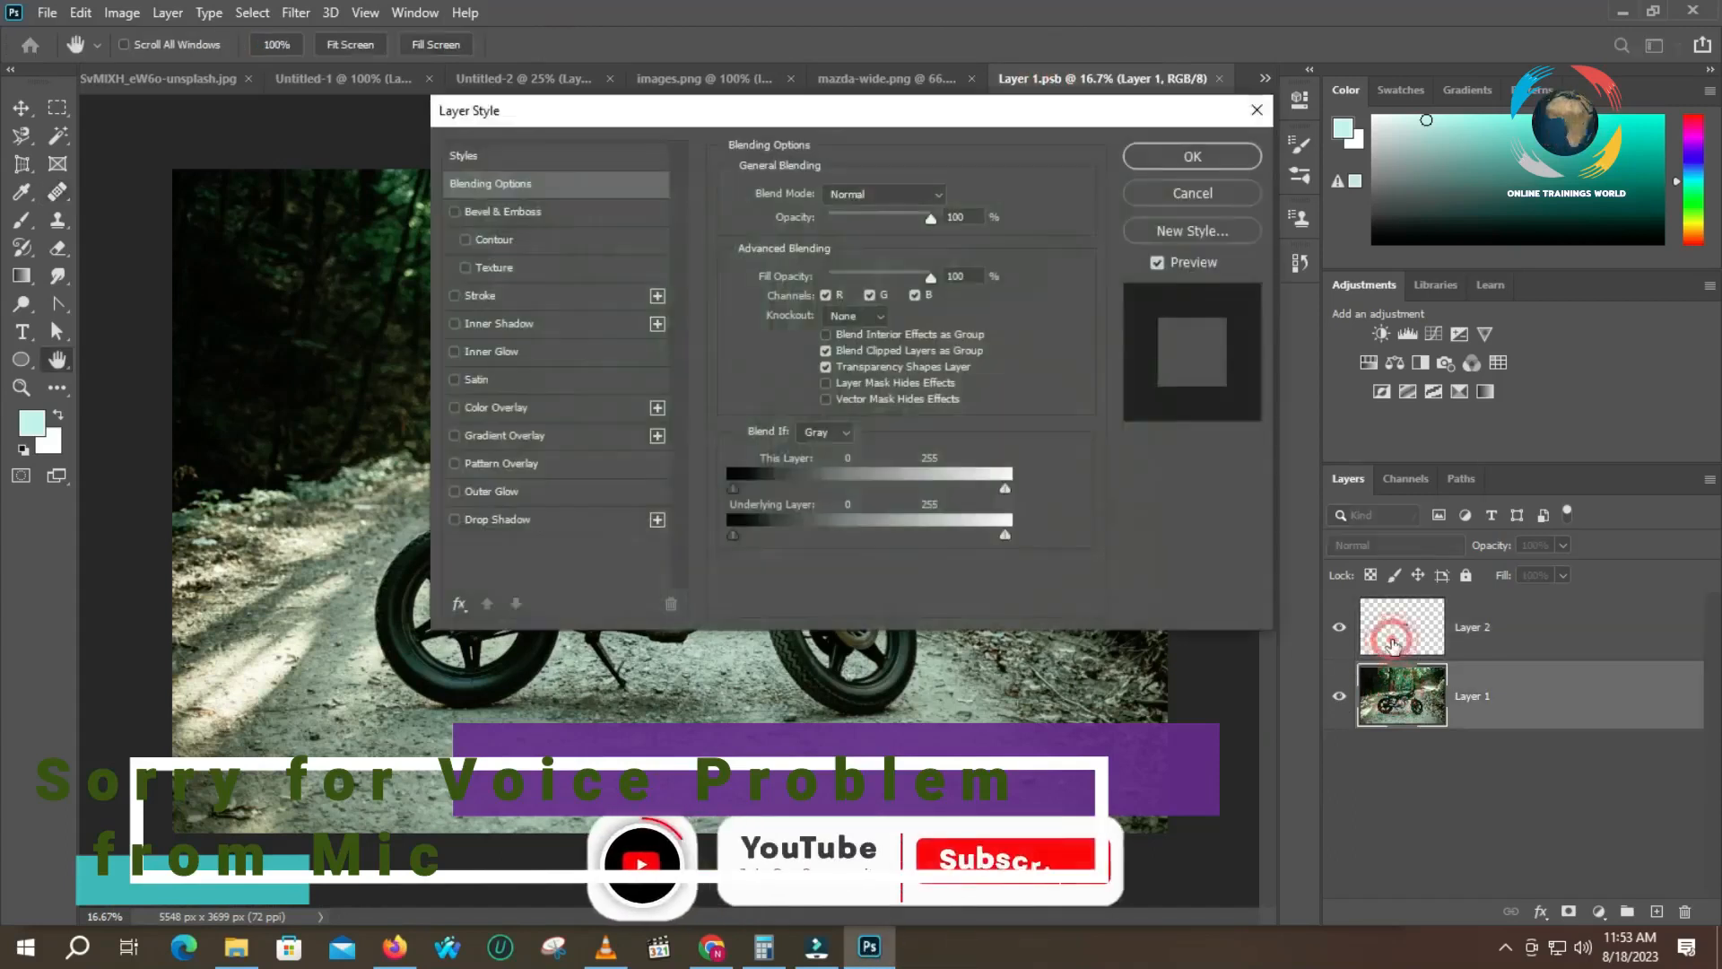
left_click(1253, 107)
left_click(494, 90)
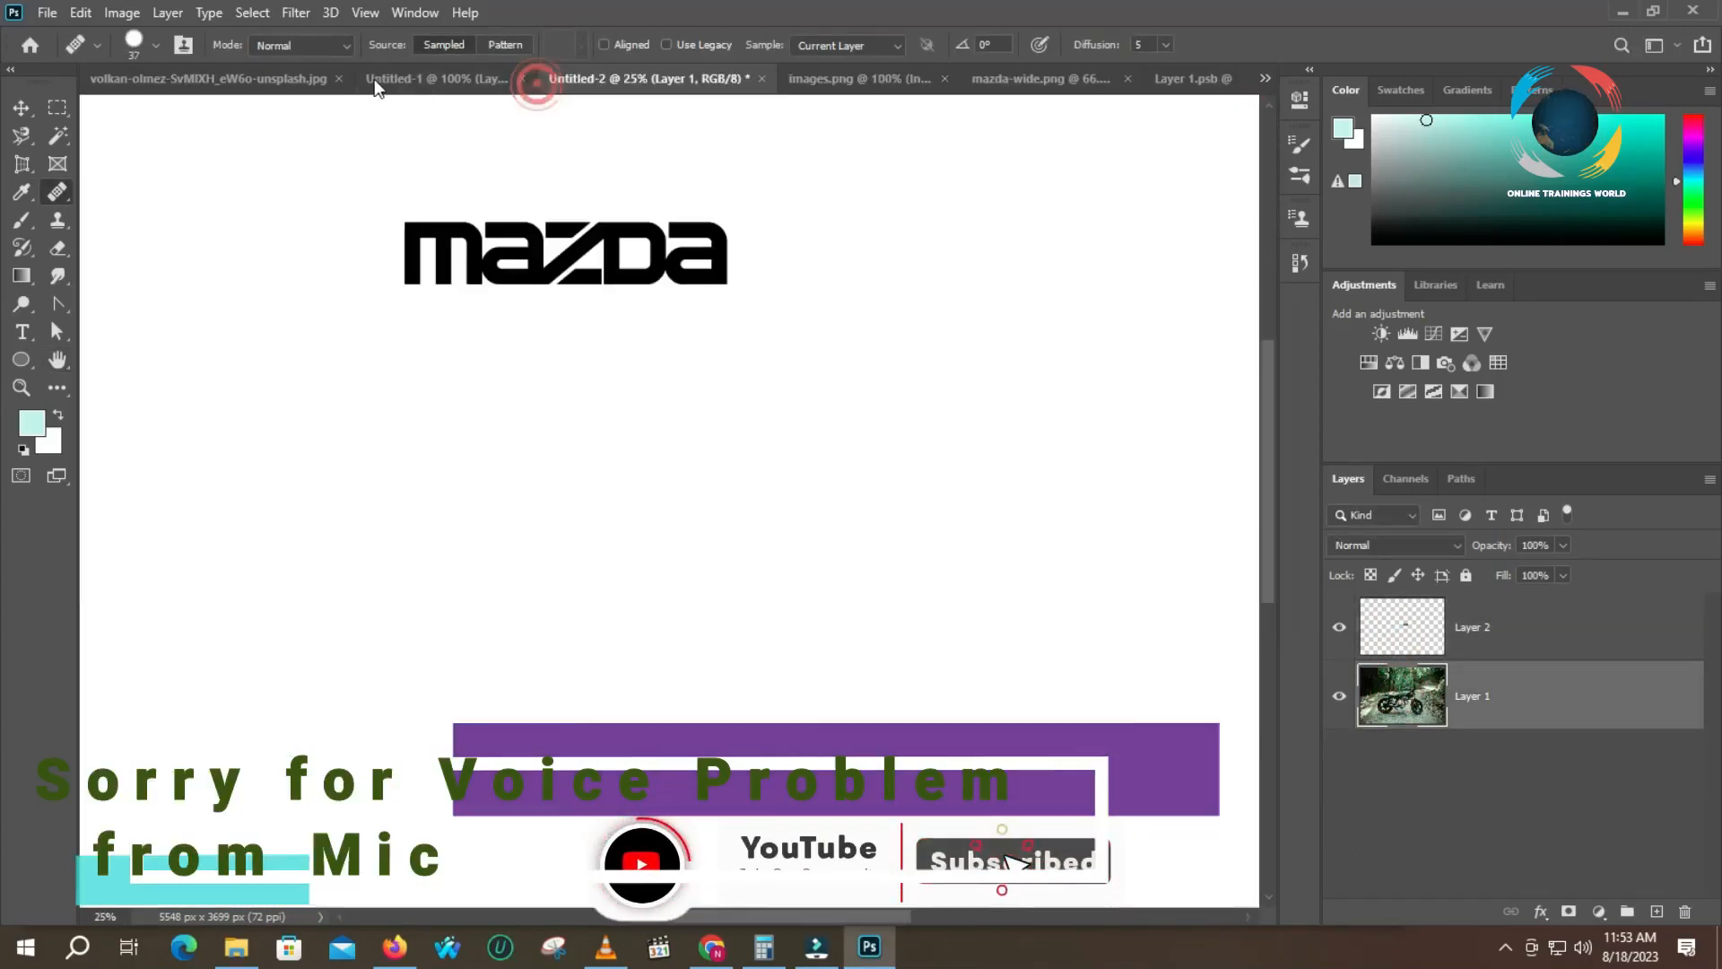
- Switch to the Untitled-1 document and save it on the computer in Downloads as Untitled-1.psd, keeping its layers
left_click(465, 89)
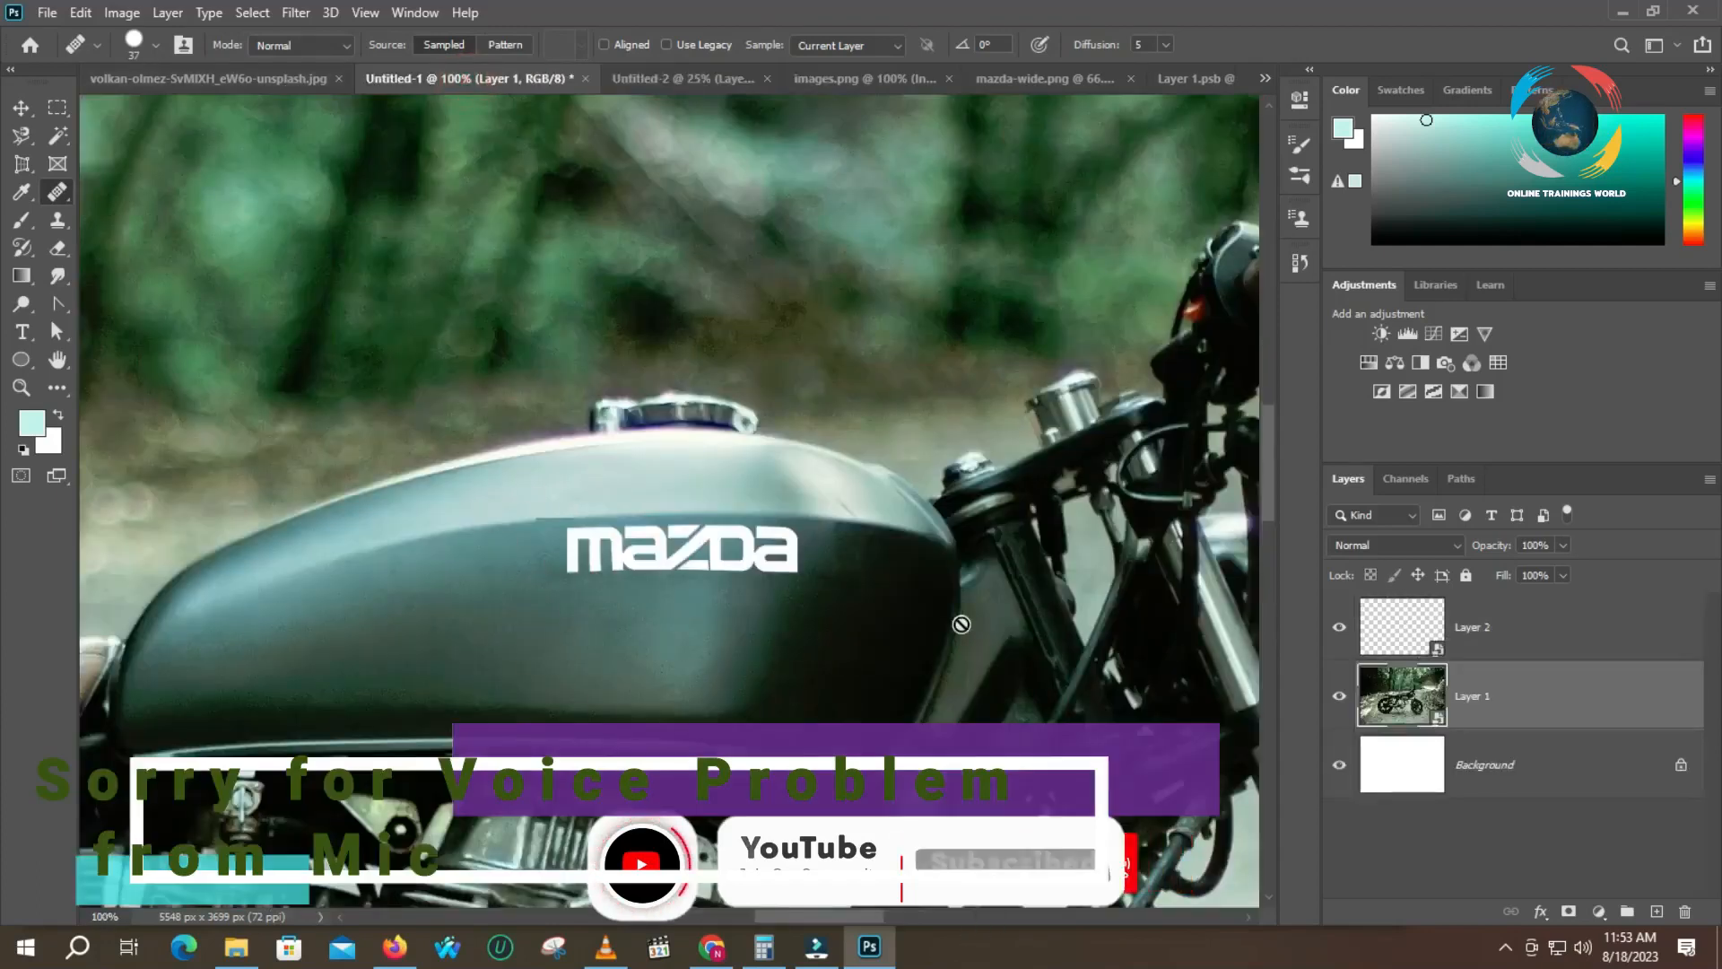
key("z")
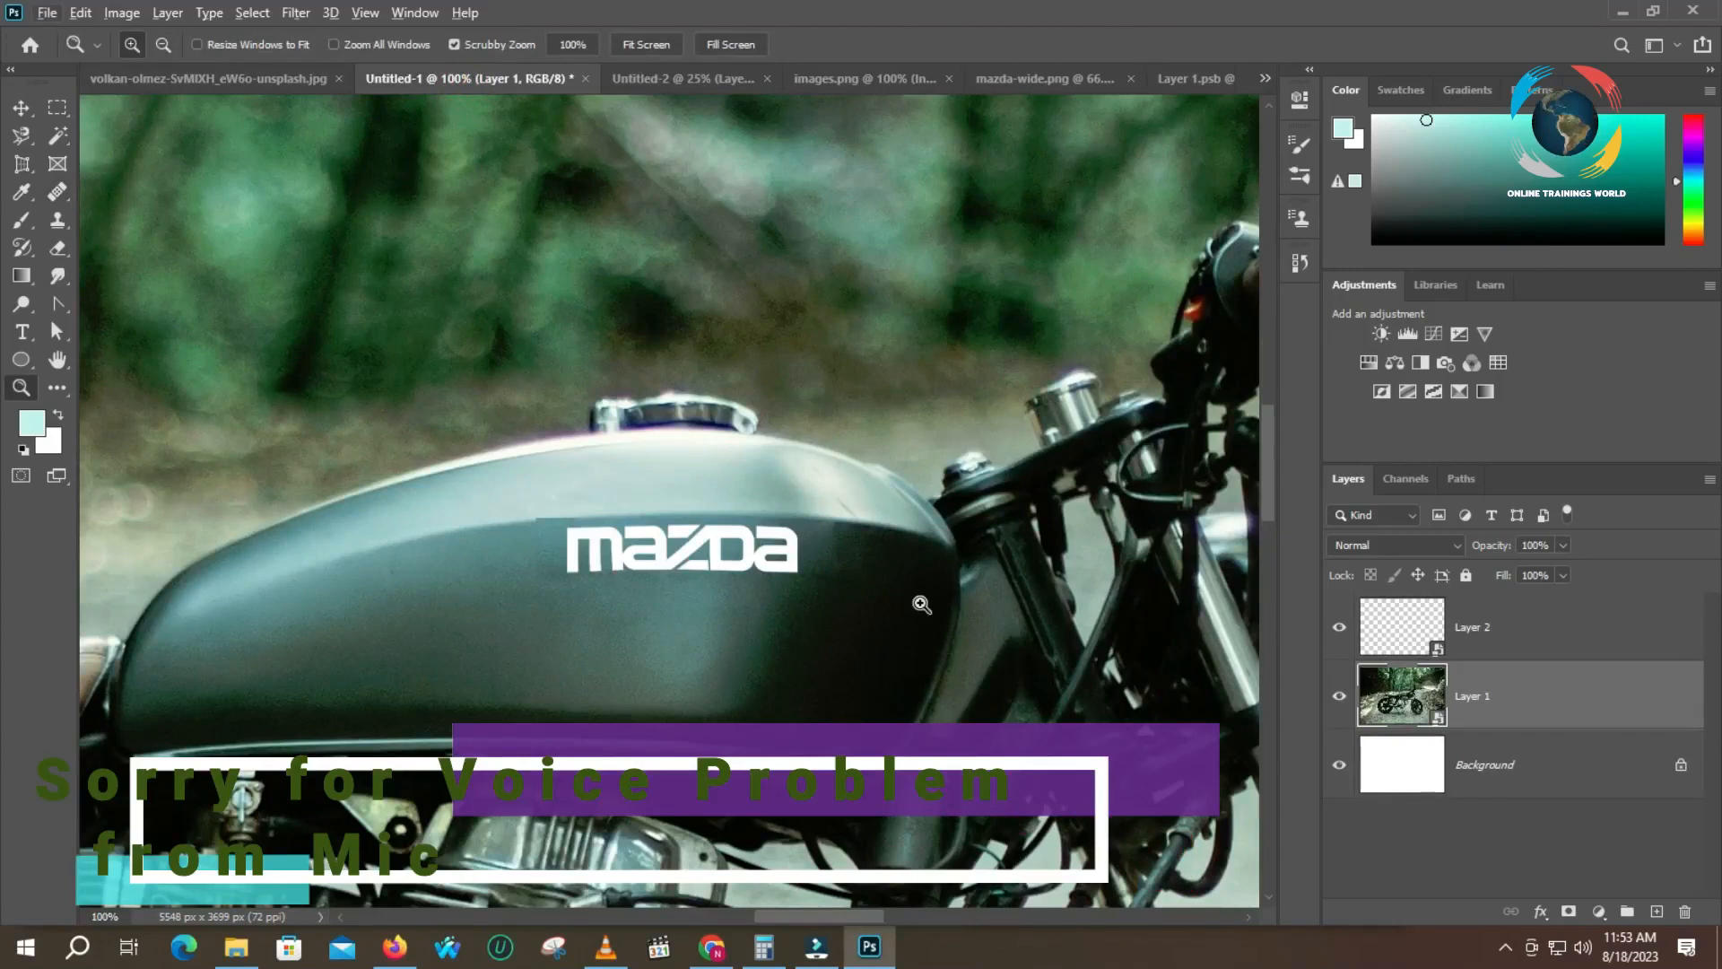
left_click(892, 581, "alt")
left_click(892, 581, "alt")
left_click(892, 581, "alt")
left_click(891, 582, "alt")
left_click(892, 582, "alt")
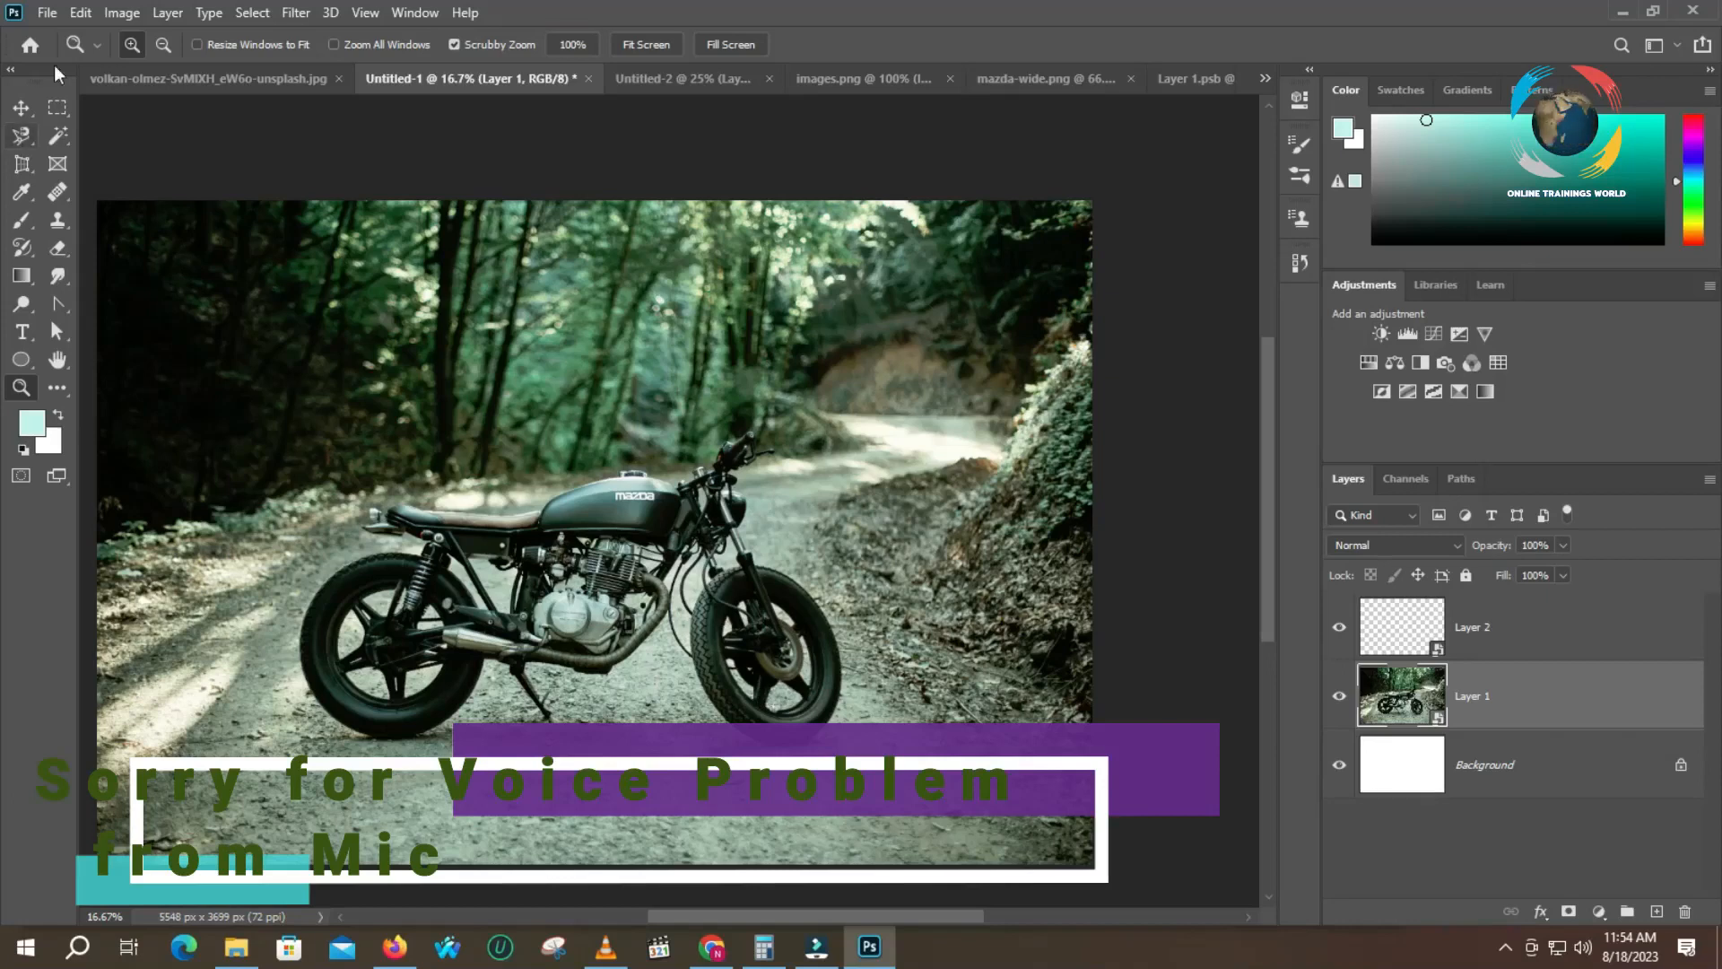
left_click(47, 13)
left_click(106, 250)
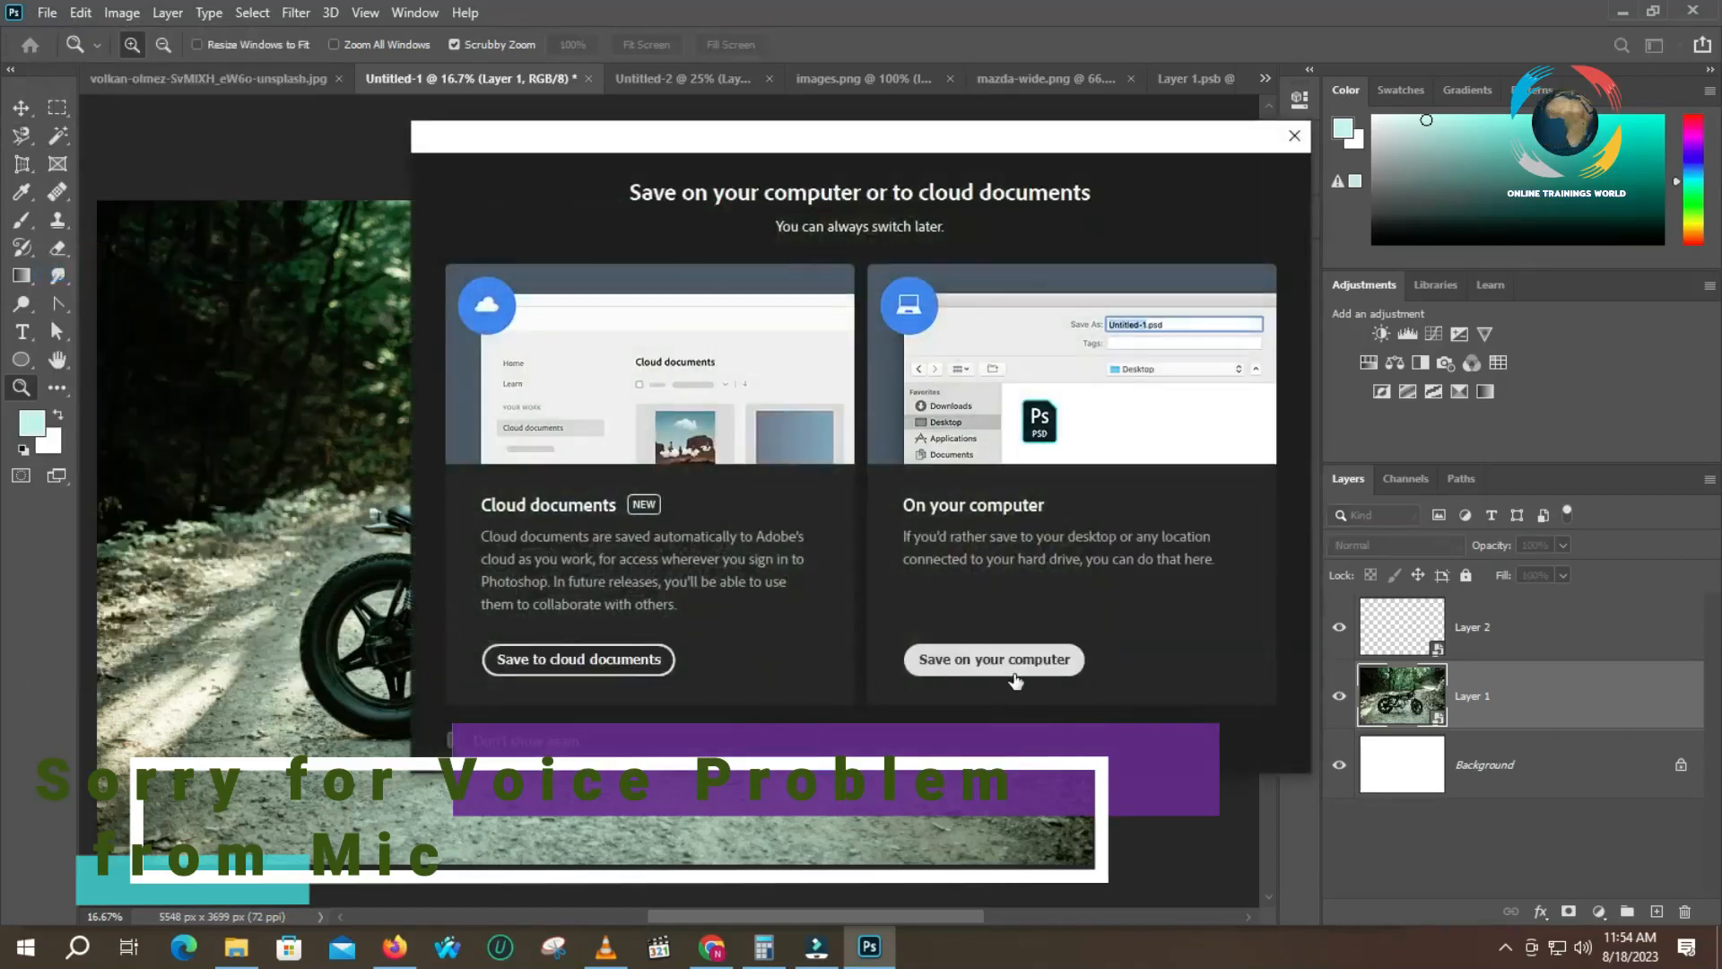
left_click(1023, 660)
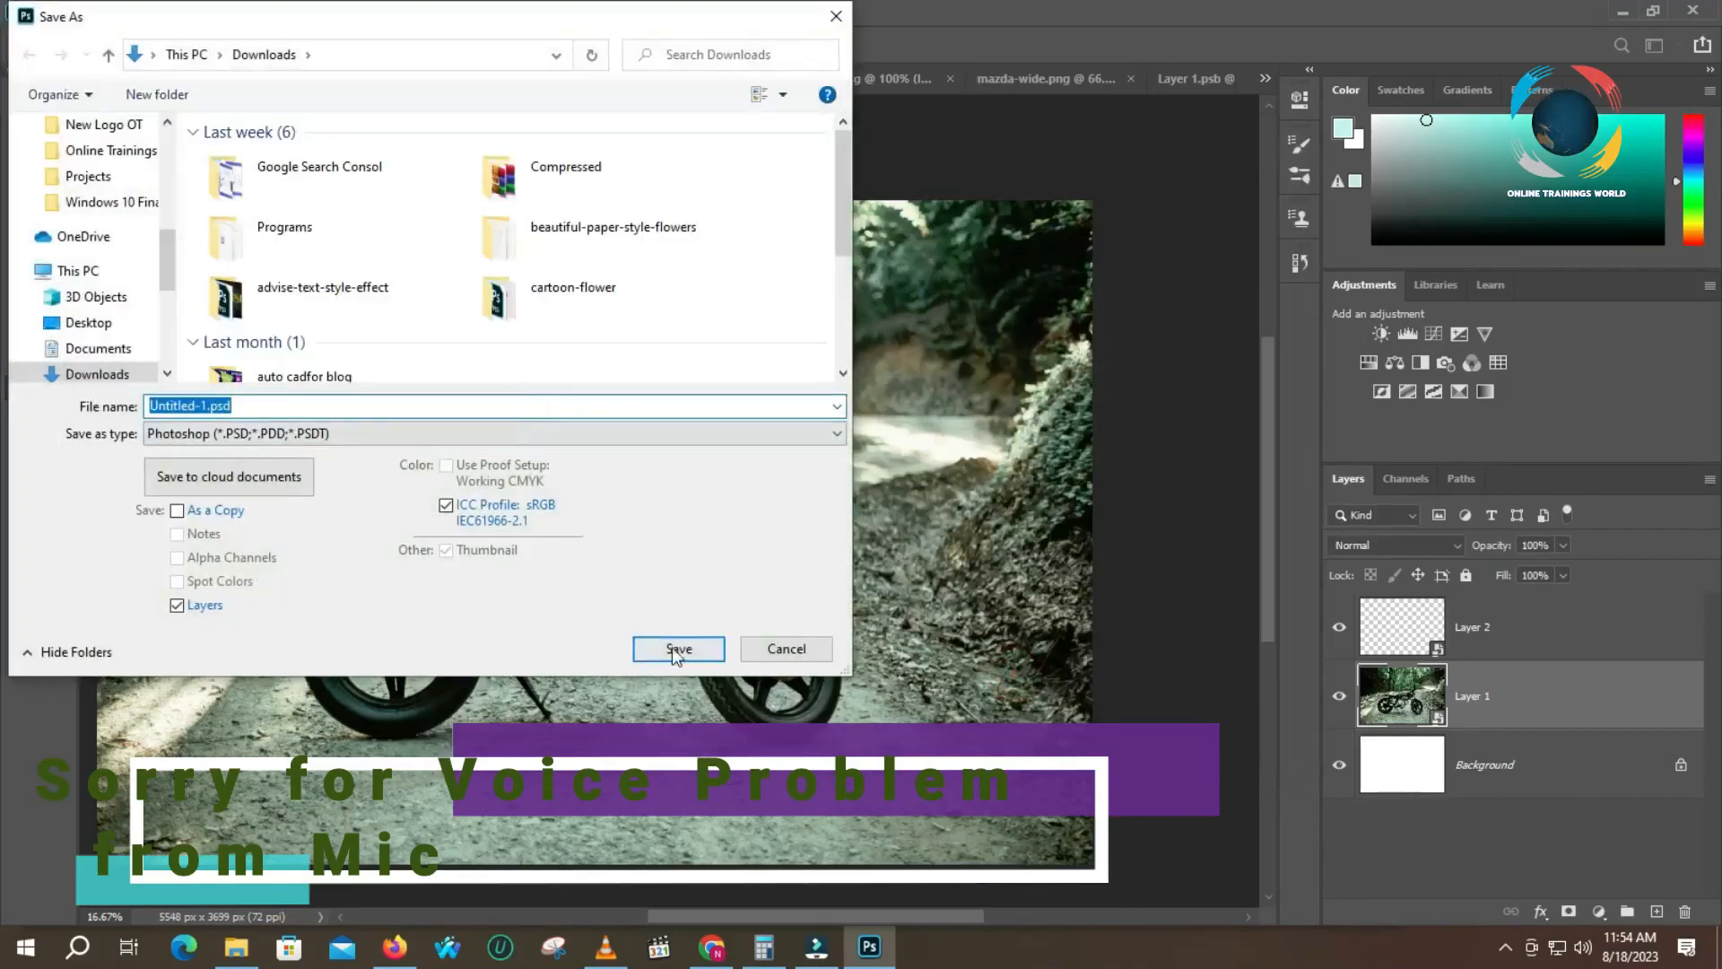
left_click(677, 652)
left_click(1098, 258)
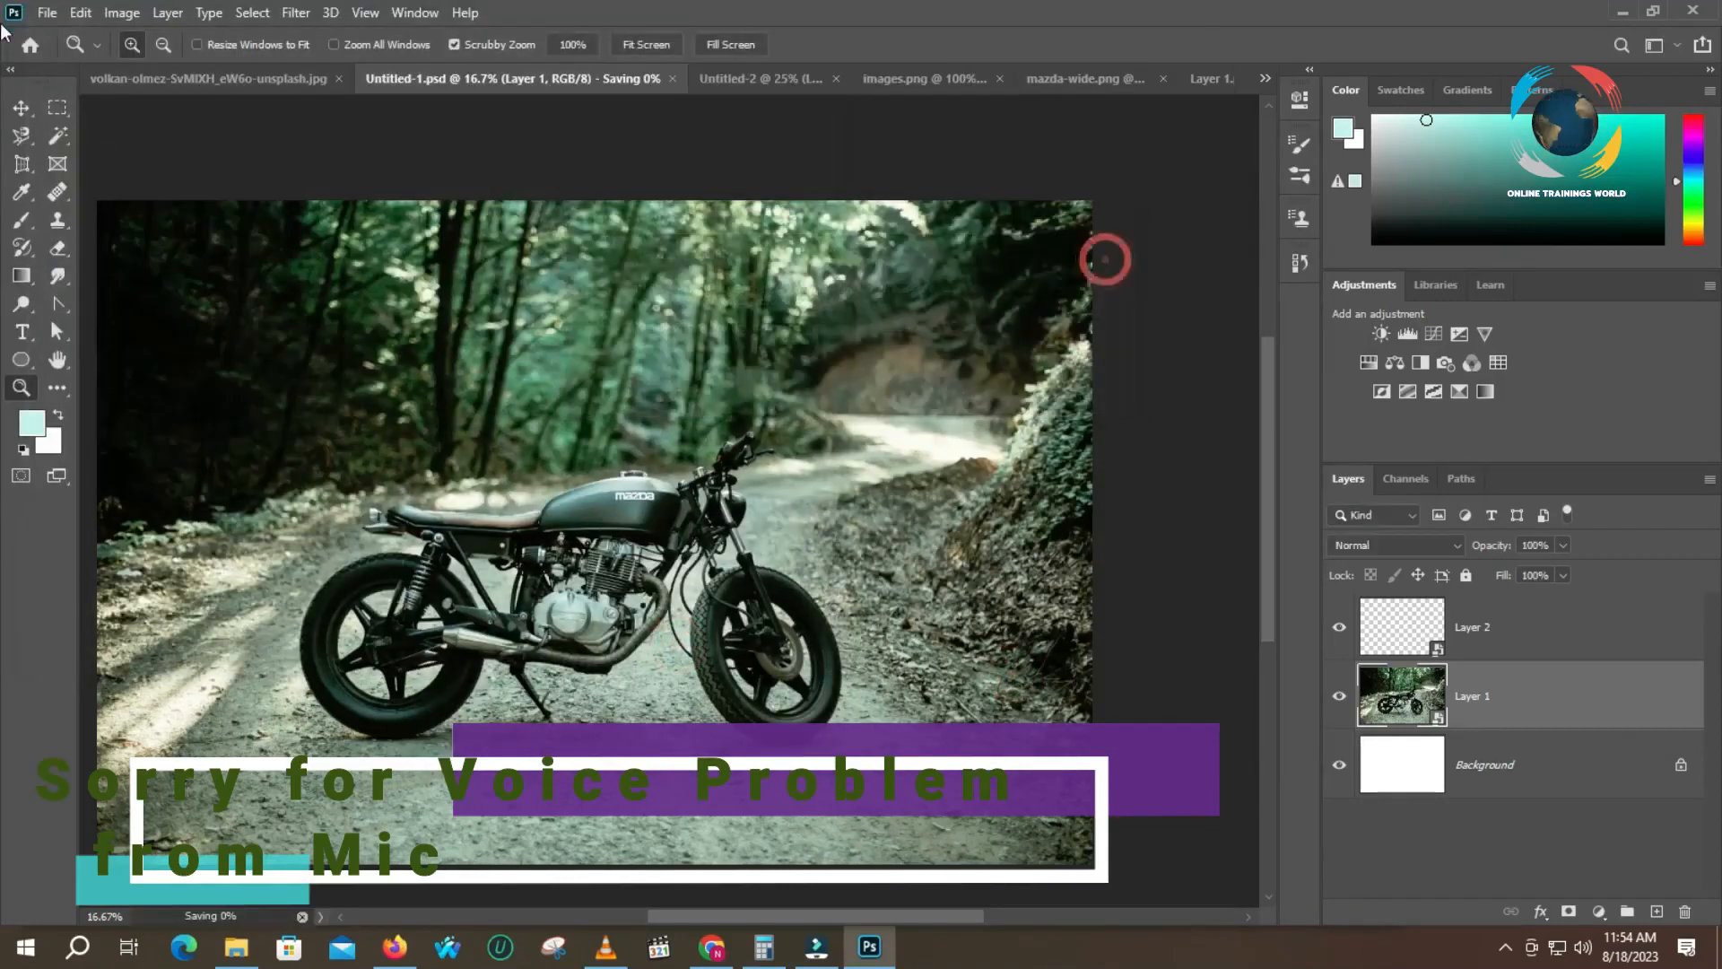
- Save a JPEG version of the document in Downloads at quality 12 (Maximum) with the Baseline ("Standard") format option
left_click(46, 12)
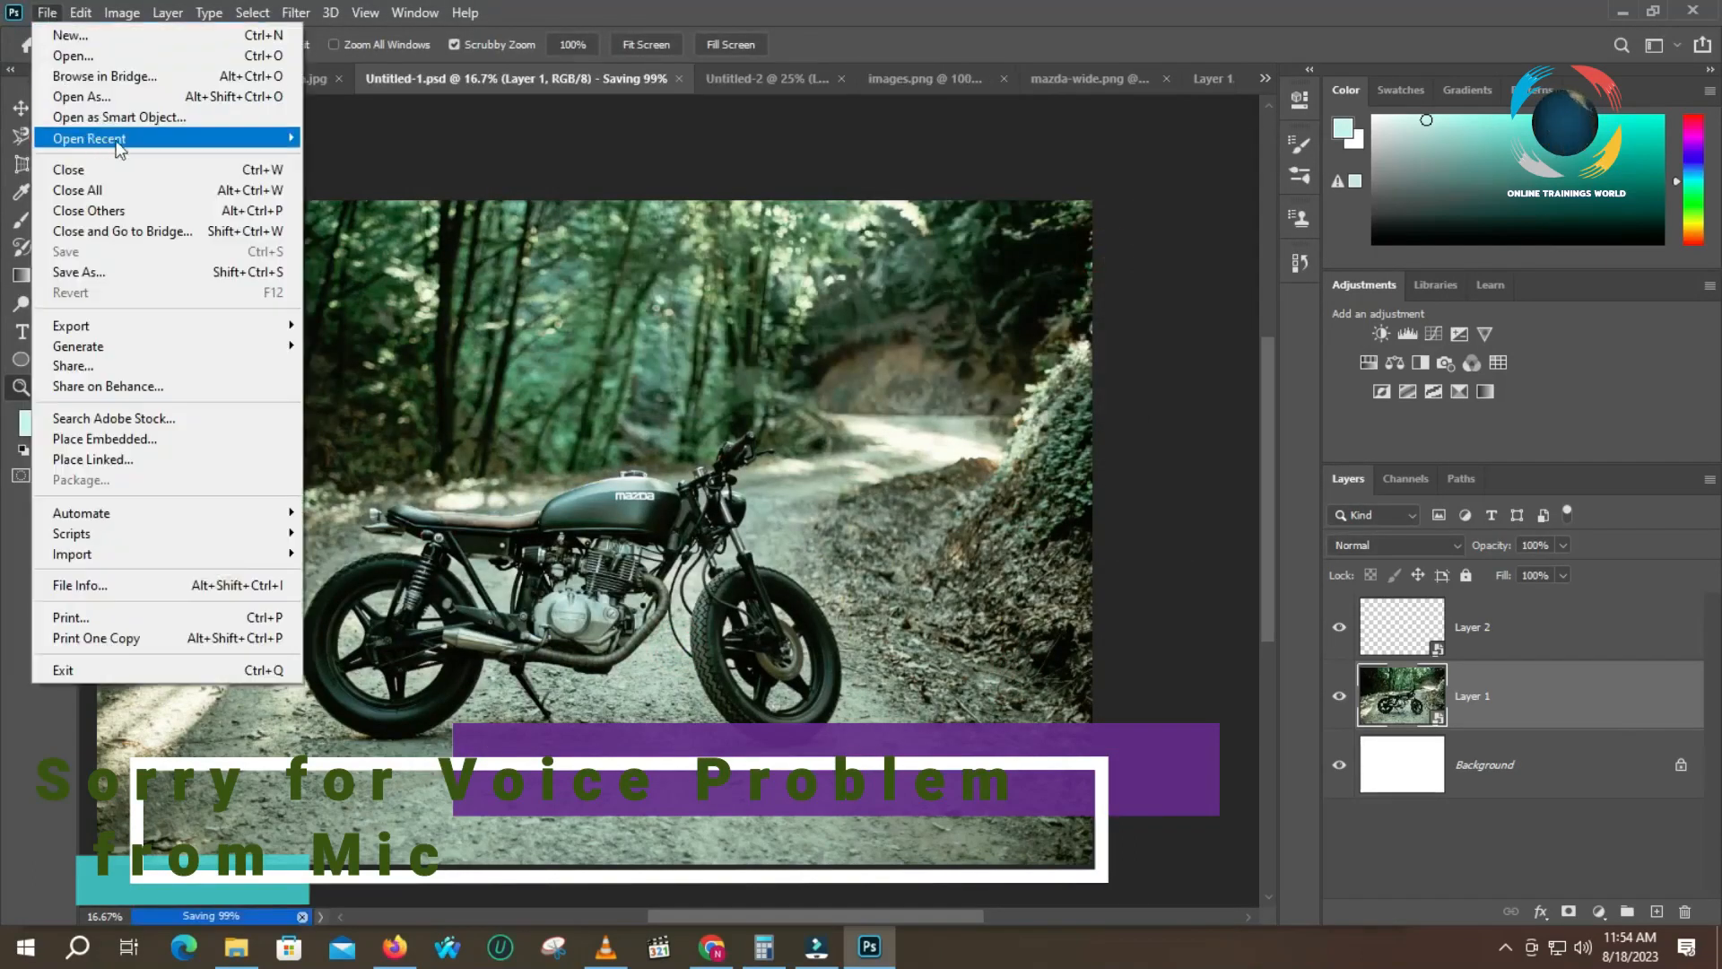
left_click(117, 276)
left_click(1039, 665)
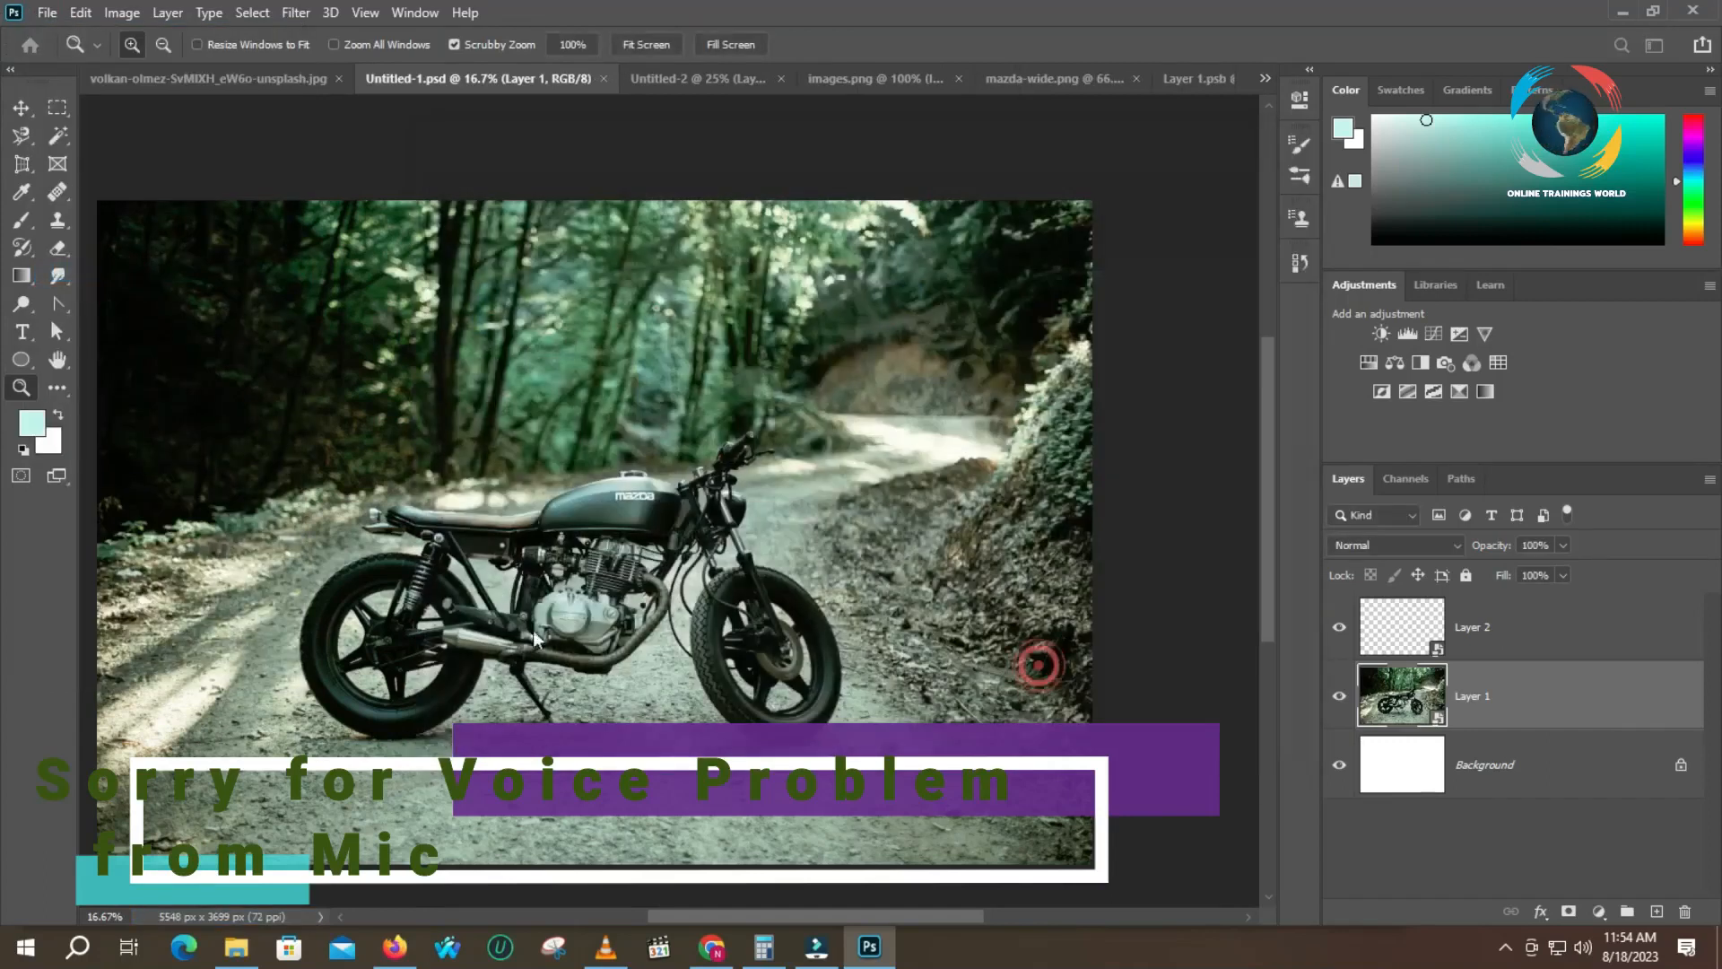
left_click(277, 433)
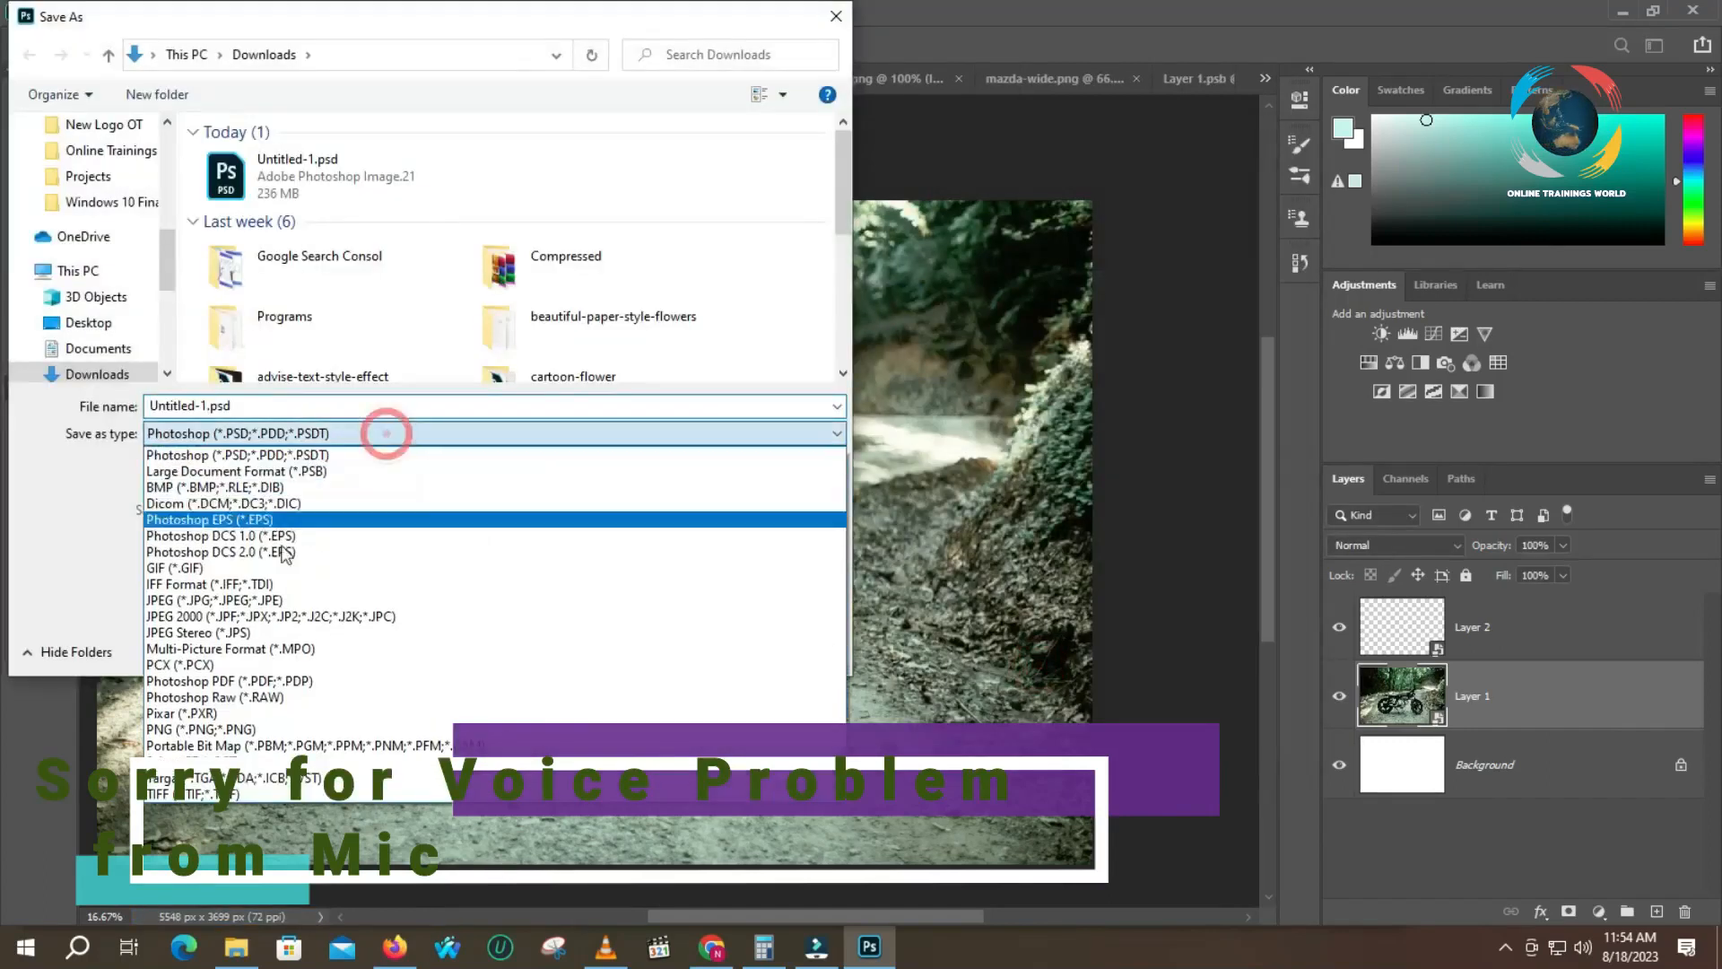
left_click(240, 601)
left_click(679, 650)
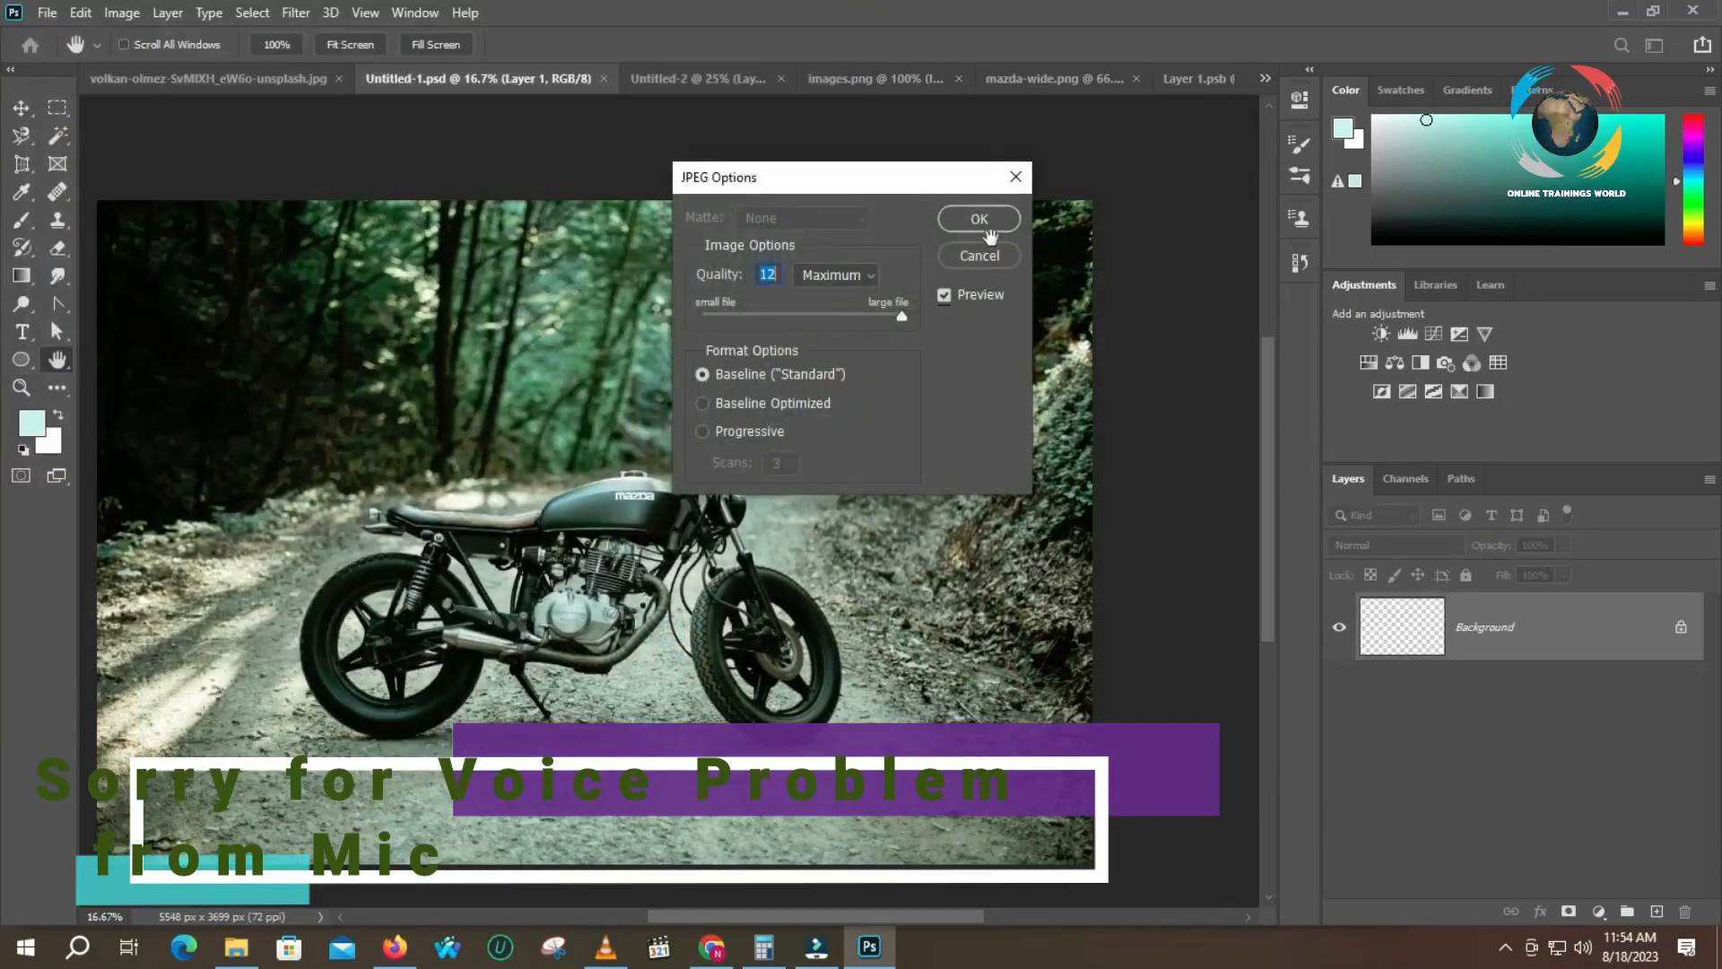
left_click(988, 231)
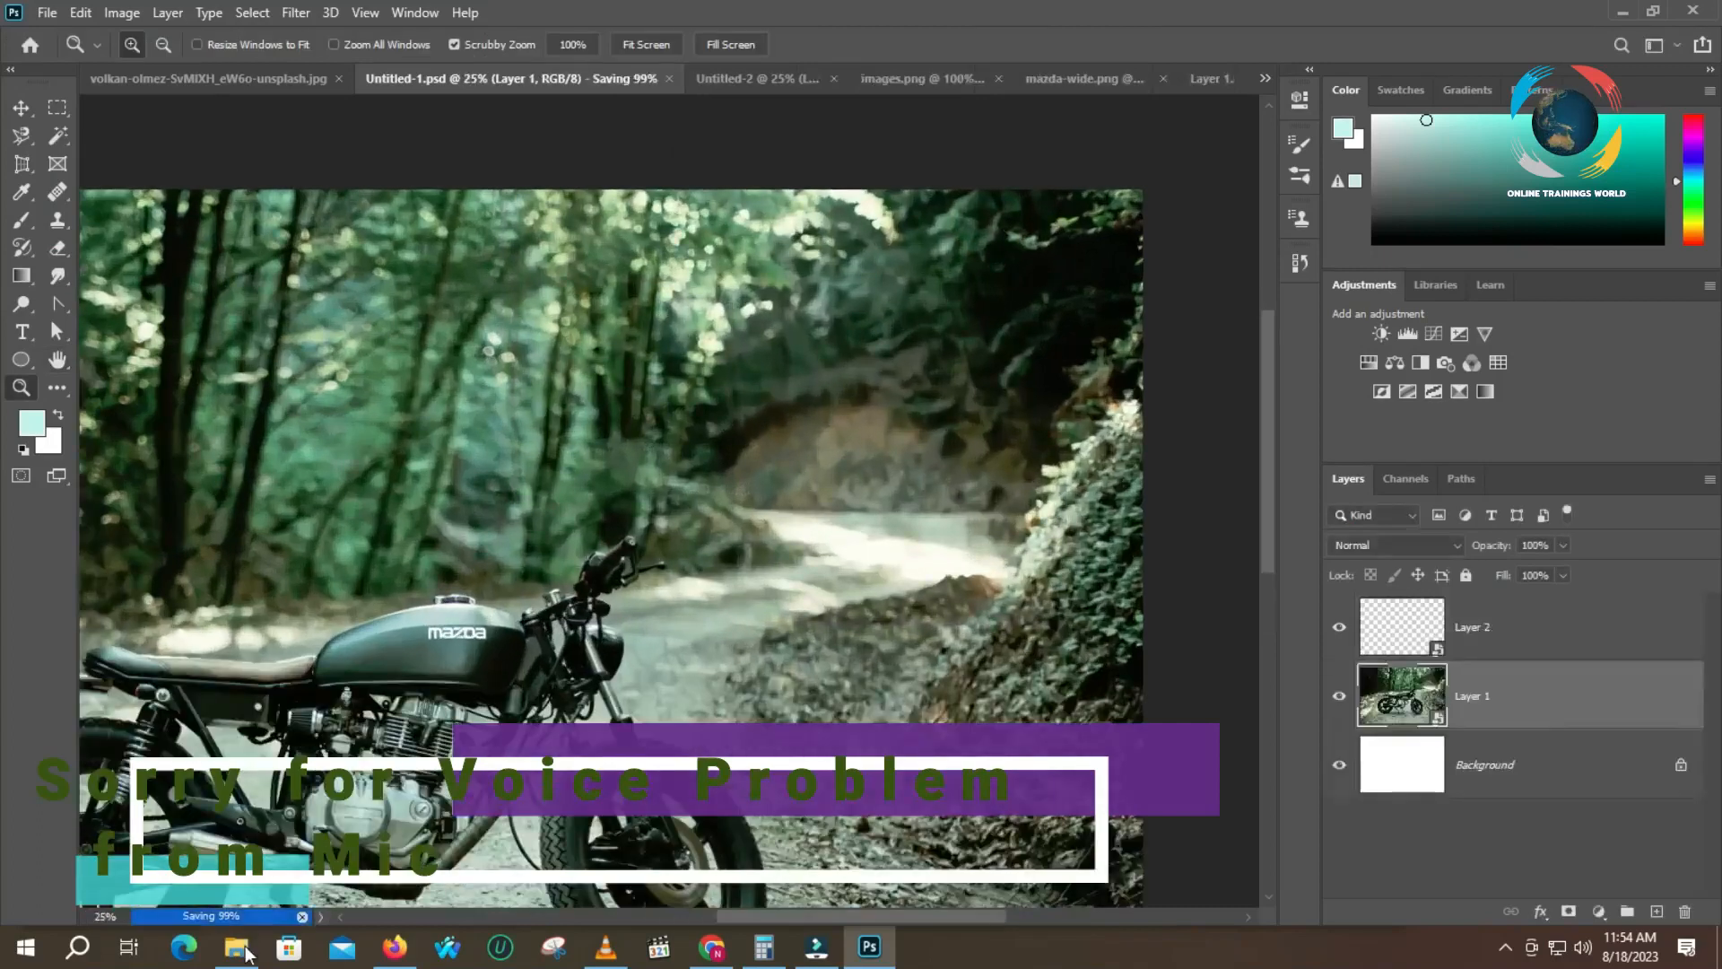
- Switch to File Explorer and open the exported Untitled-1.jpg from the Downloads folder to check the picture
left_click(238, 948)
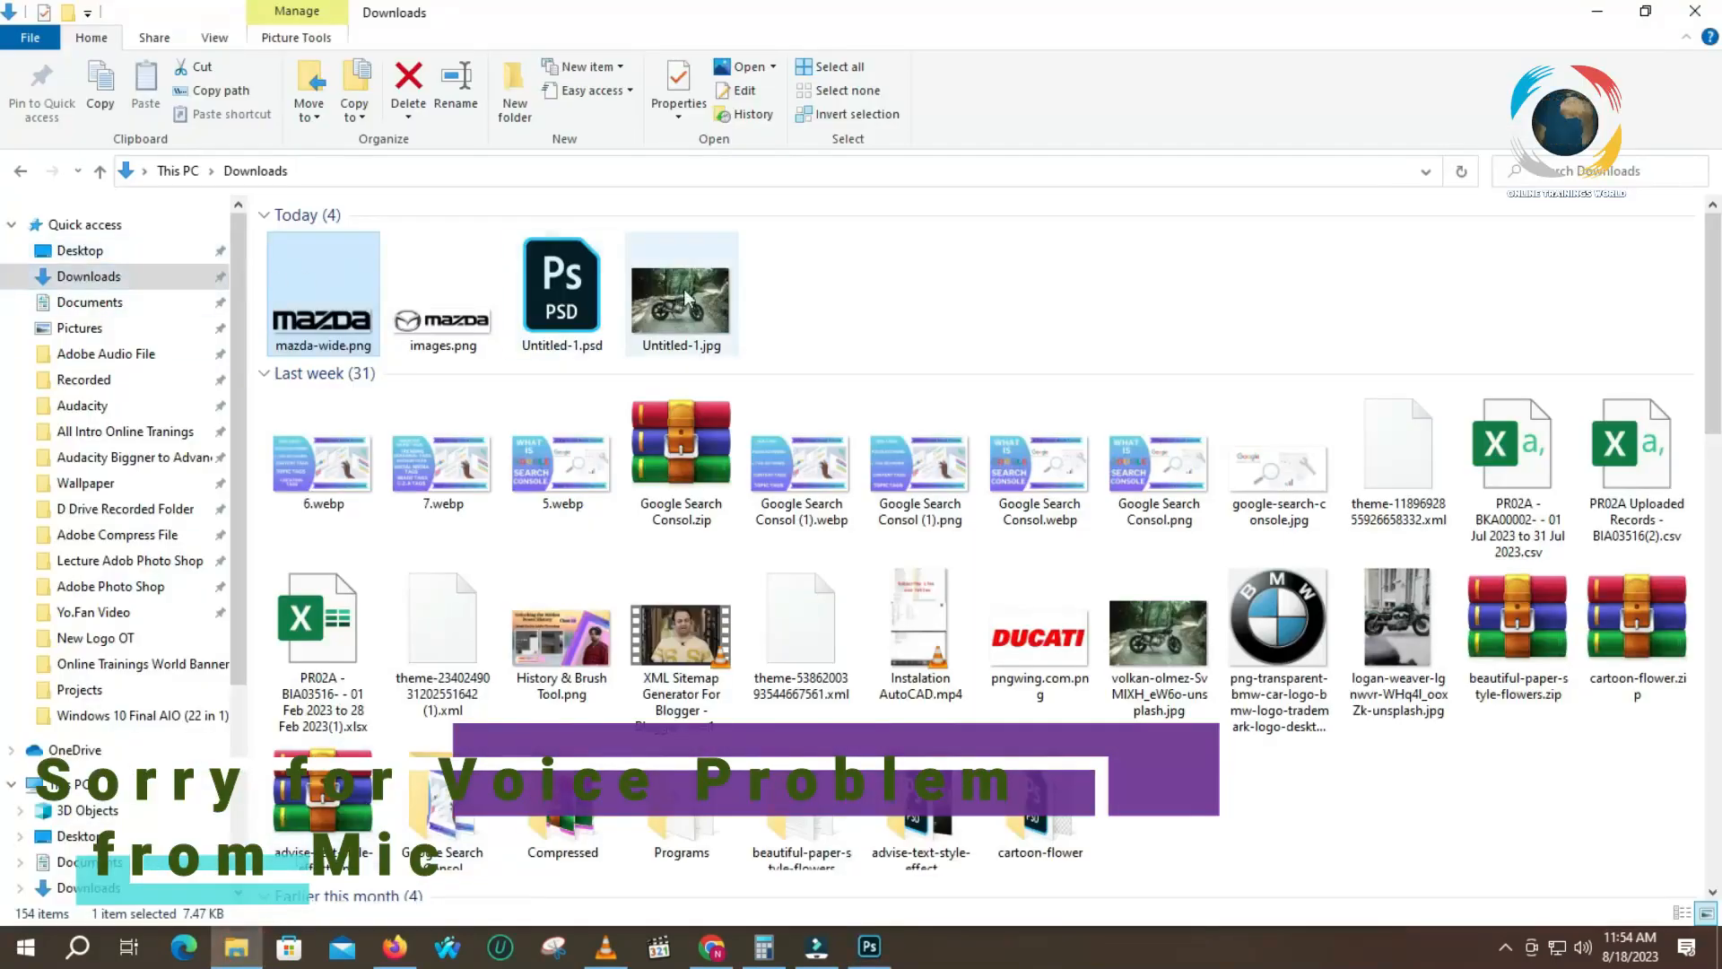
left_click(715, 336)
double_click(715, 337)
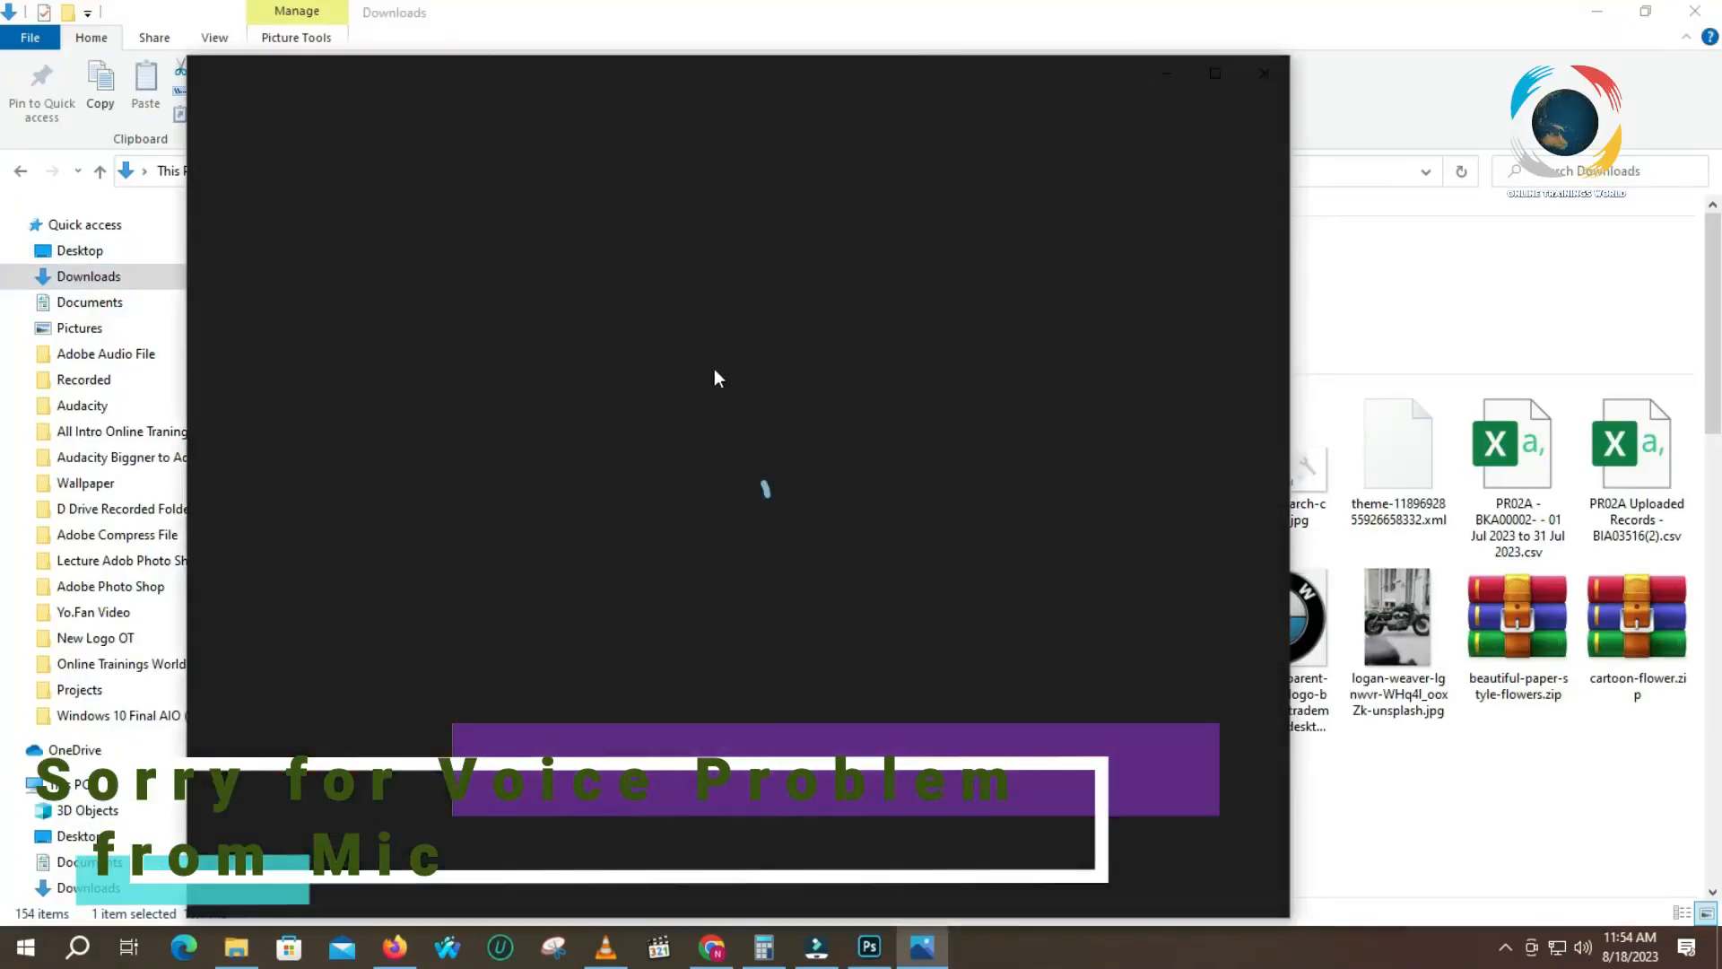